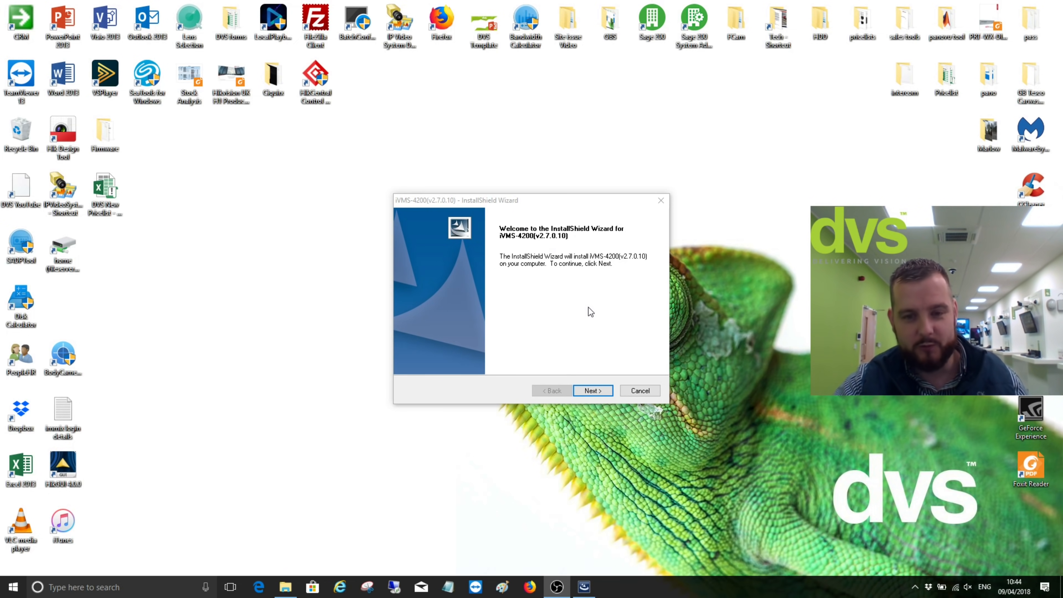
# Accept the licence terms and continue with only the Client feature selected
pyautogui.click(590, 392)
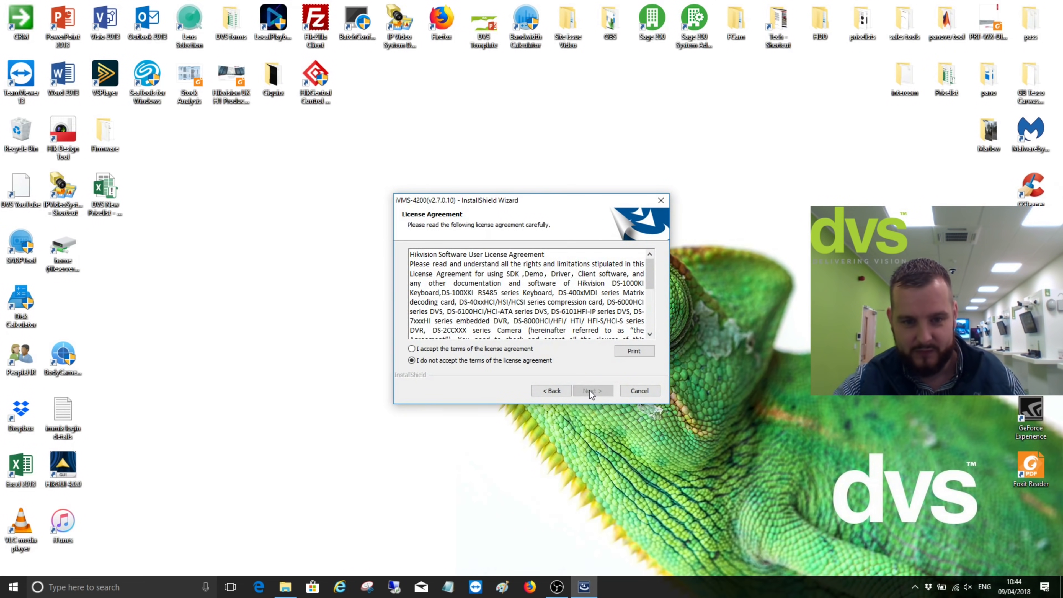
pyautogui.click(483, 349)
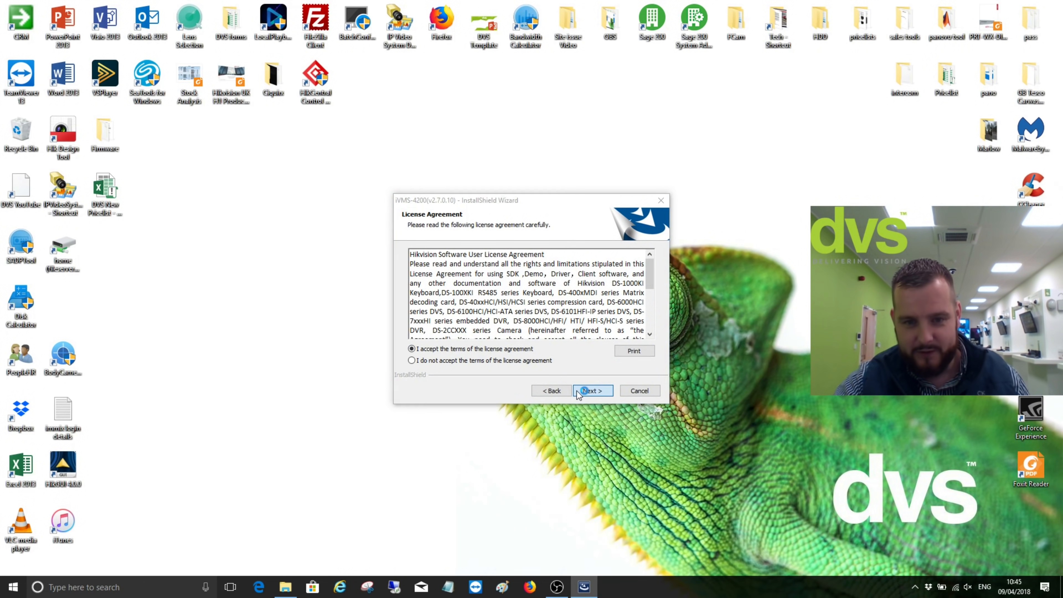
pyautogui.click(586, 392)
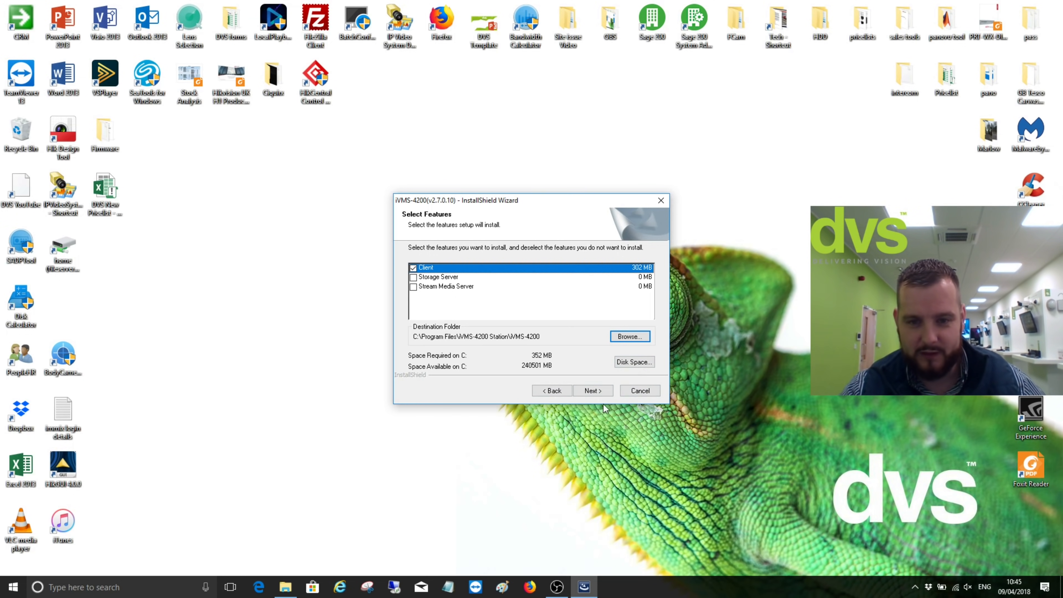
pyautogui.click(589, 395)
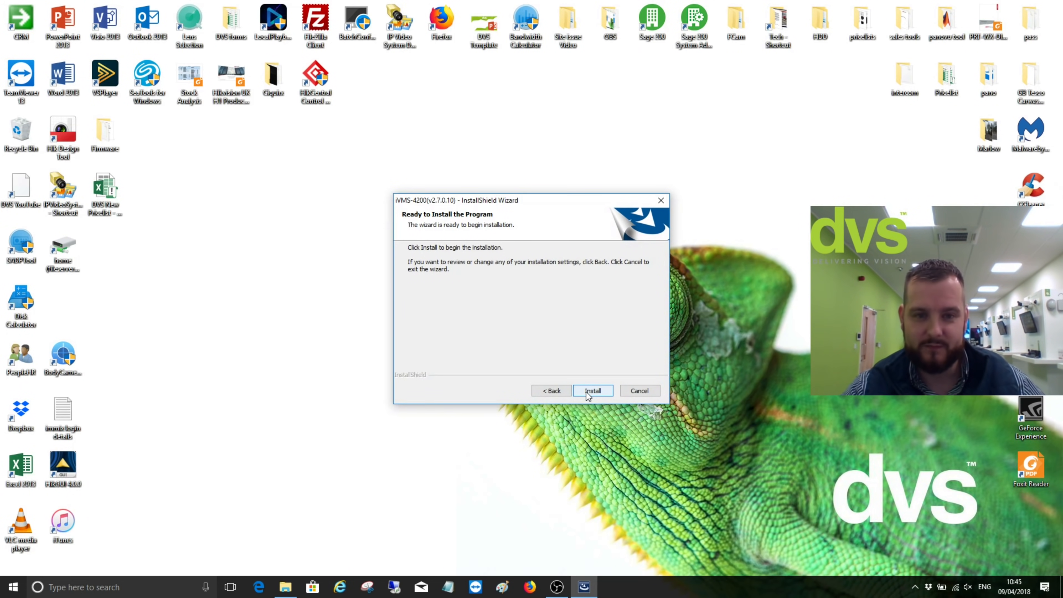
# Install iVMS-4200 v2.7.0.10 with a Client desktop shortcut and finish the wizard
pyautogui.click(586, 393)
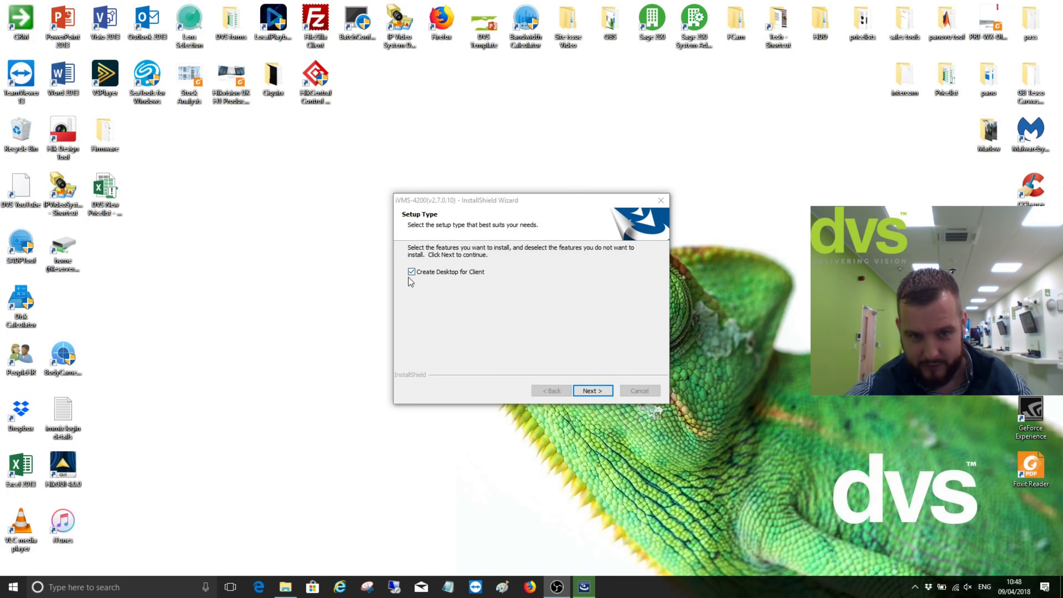
pyautogui.click(609, 390)
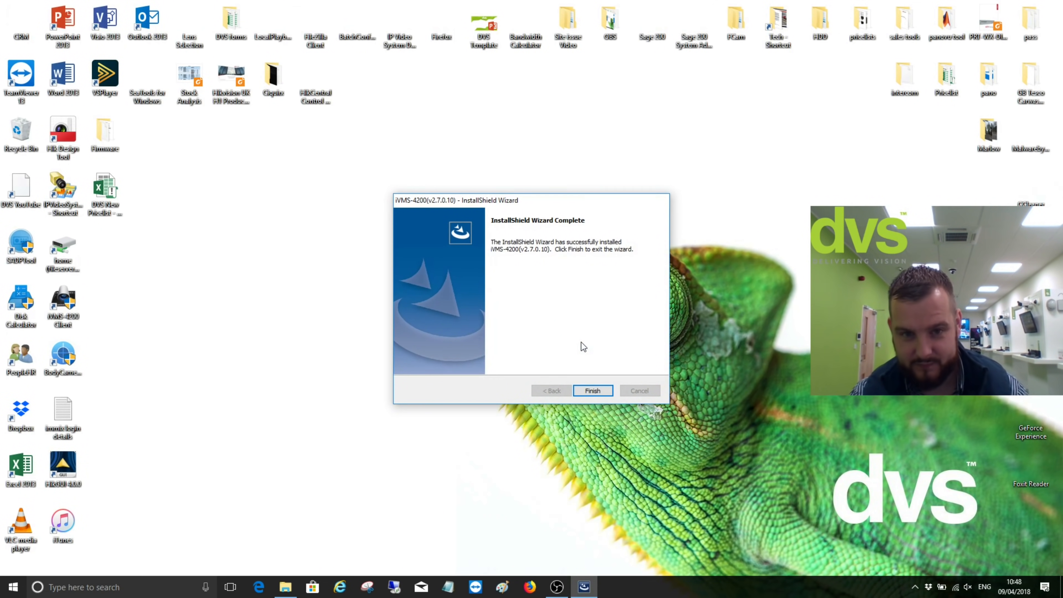
pyautogui.click(598, 394)
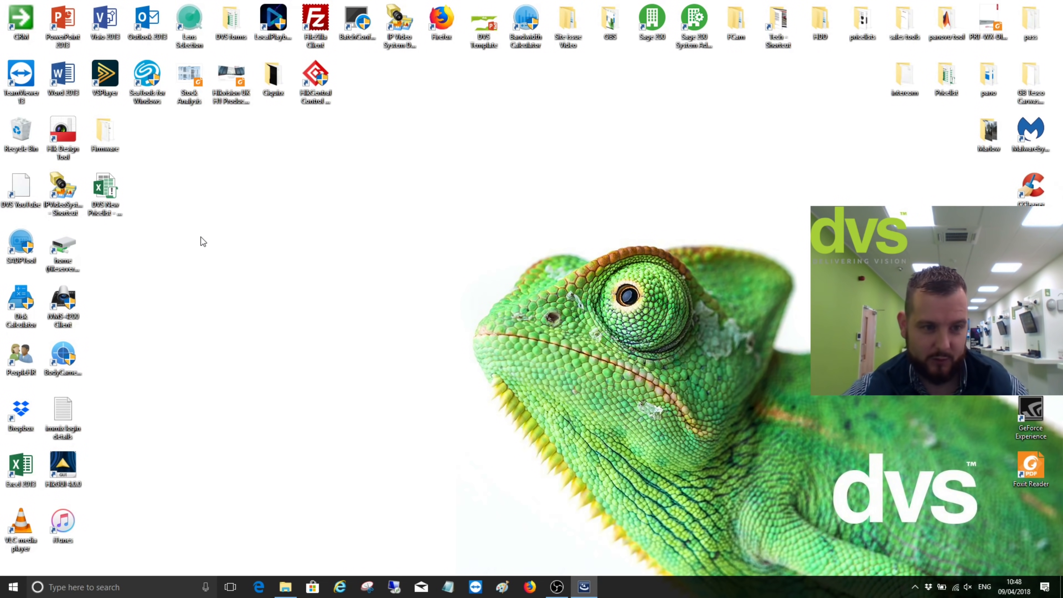
# Launch the iVMS-4200 Client from its desktop icon
pyautogui.doubleClick(71, 308)
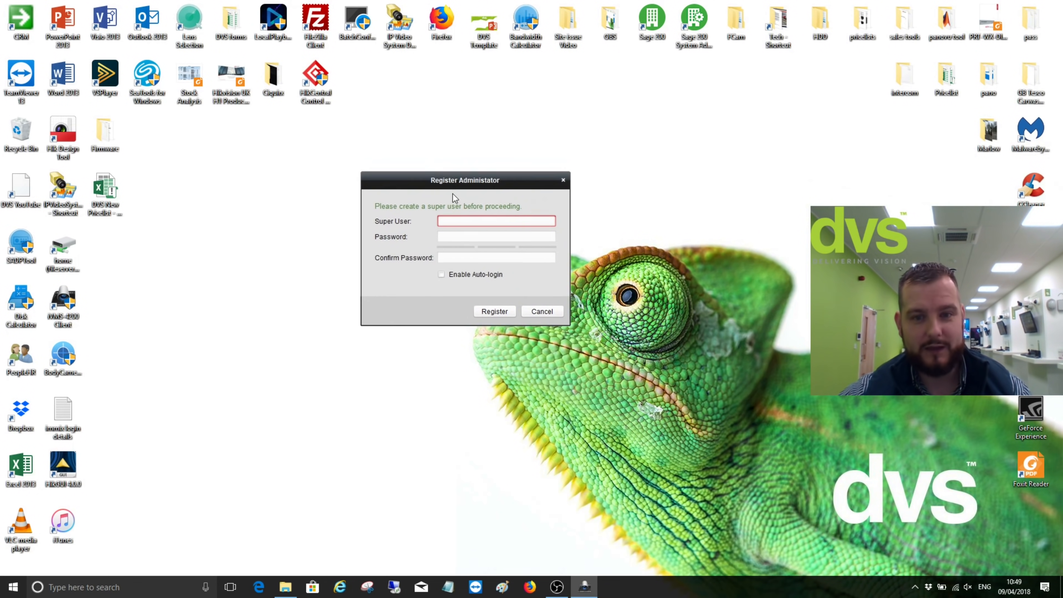
# Register super user 'admin' with a password, its confirmation and auto-login enabled
pyautogui.write('admin')
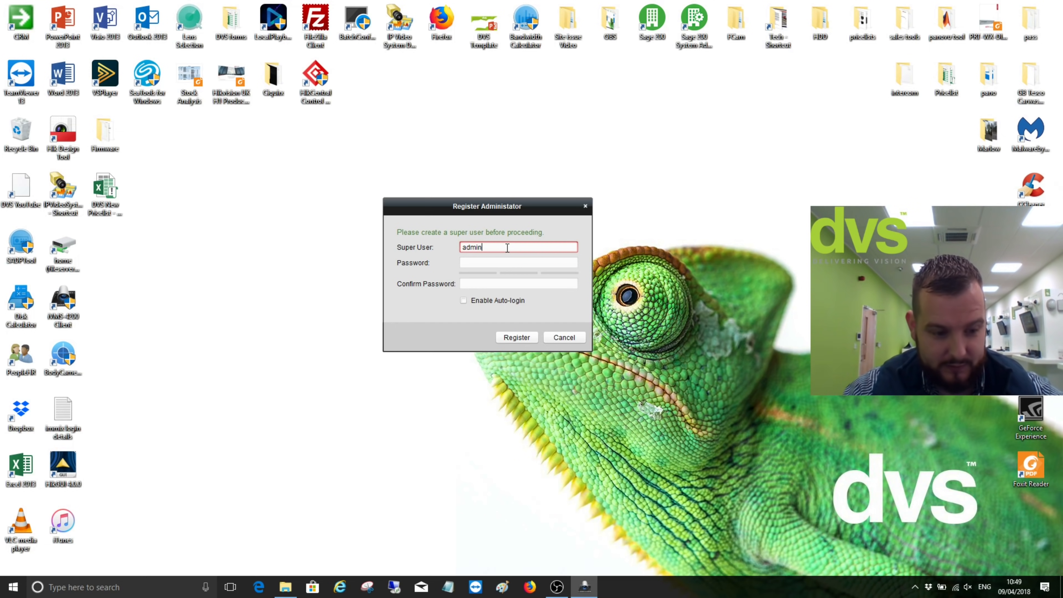
pyautogui.press('Tab')
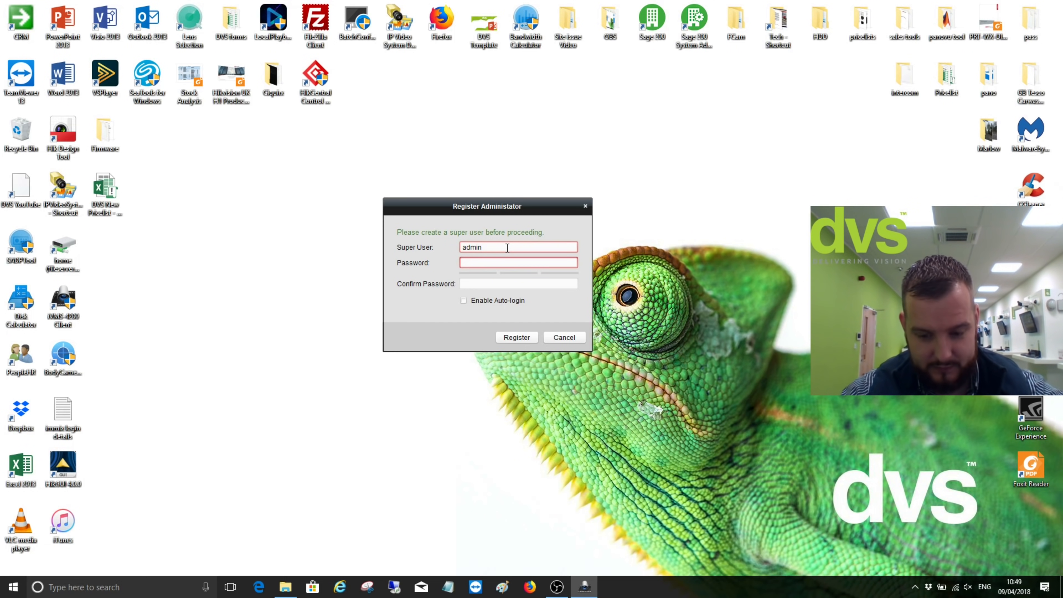
pyautogui.write('******')
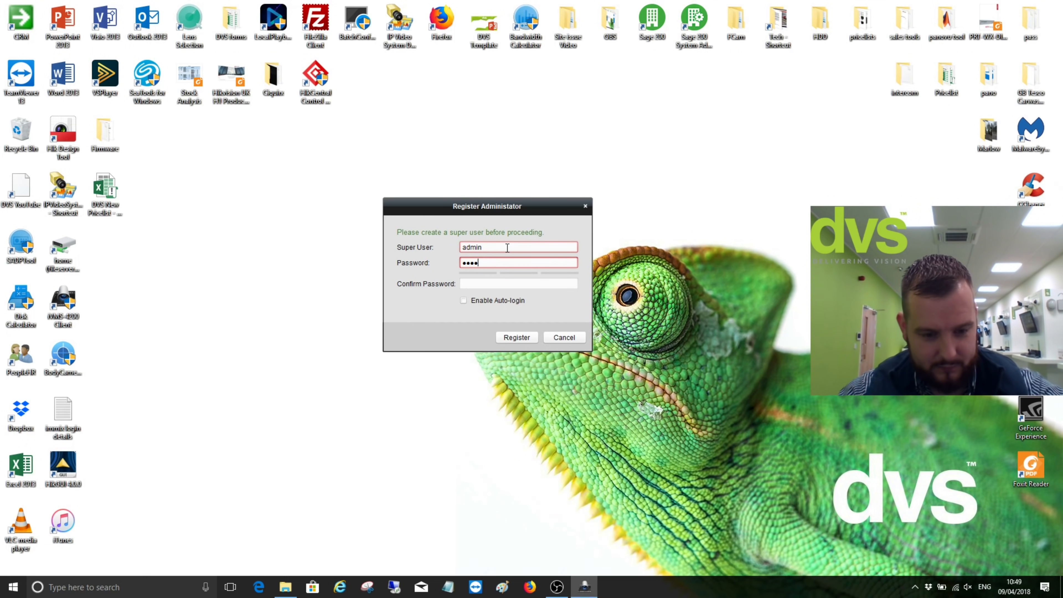
pyautogui.press('Tab')
pyautogui.write('******')
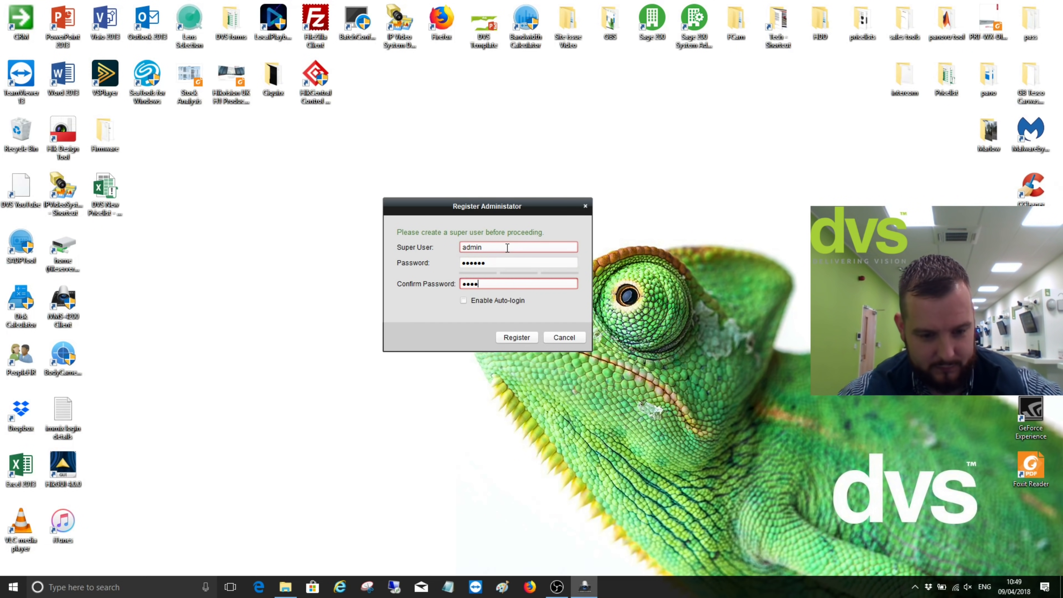
pyautogui.click(464, 300)
pyautogui.click(501, 337)
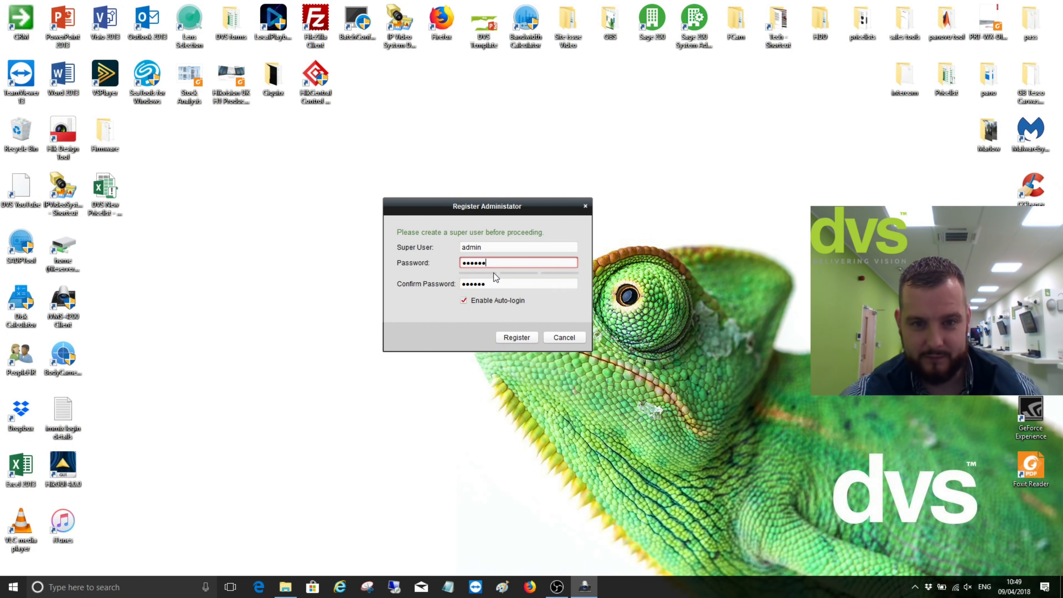
# Replace the rejected password and its confirmation with a longer one and resubmit
pyautogui.moveTo(498, 263); pyautogui.dragTo(428, 264)
pyautogui.write('*********')
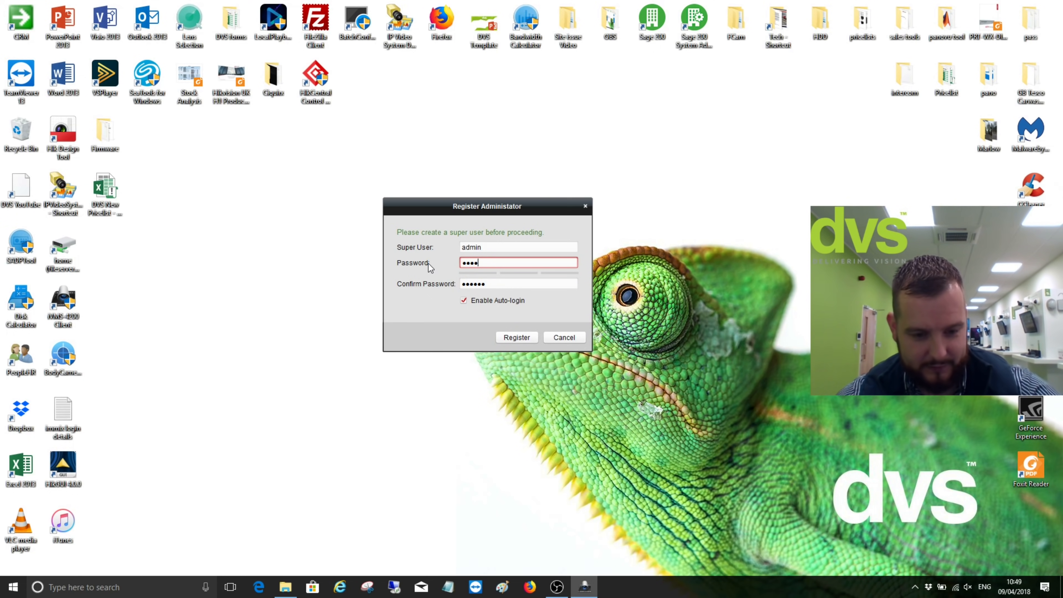
pyautogui.press('Tab')
pyautogui.write('*********')
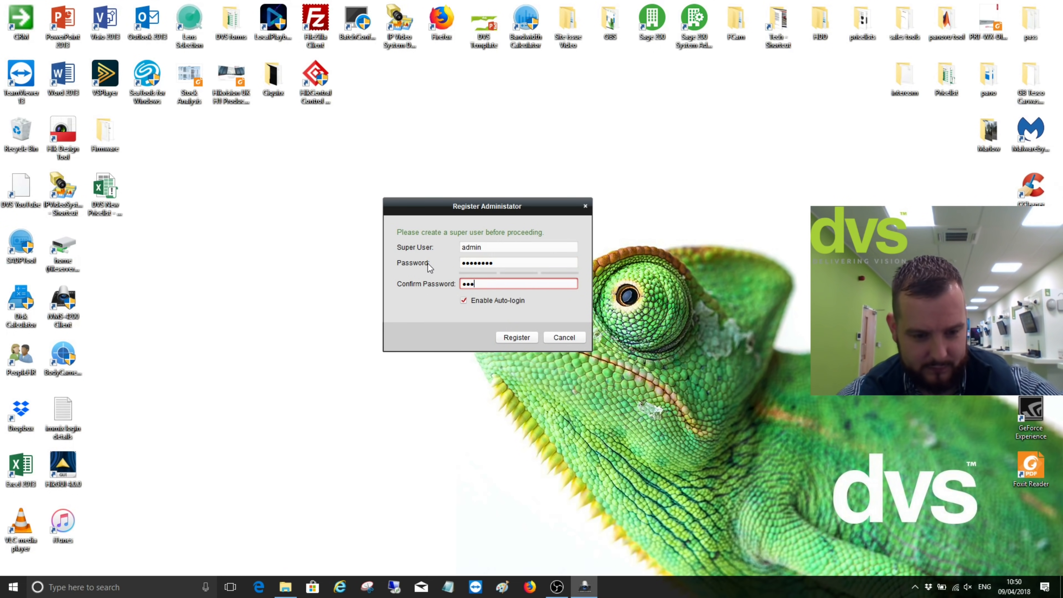
pyautogui.click(527, 337)
# Enter an even stronger password and confirmation, then register to start the client
pyautogui.click(522, 258)
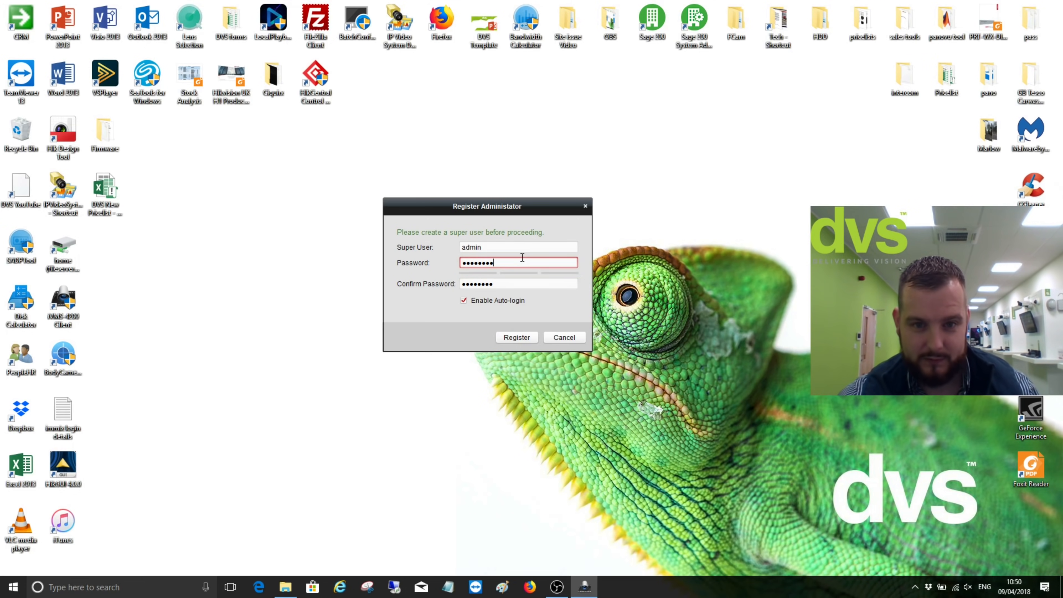
pyautogui.moveTo(522, 257); pyautogui.dragTo(445, 257)
pyautogui.write('****')
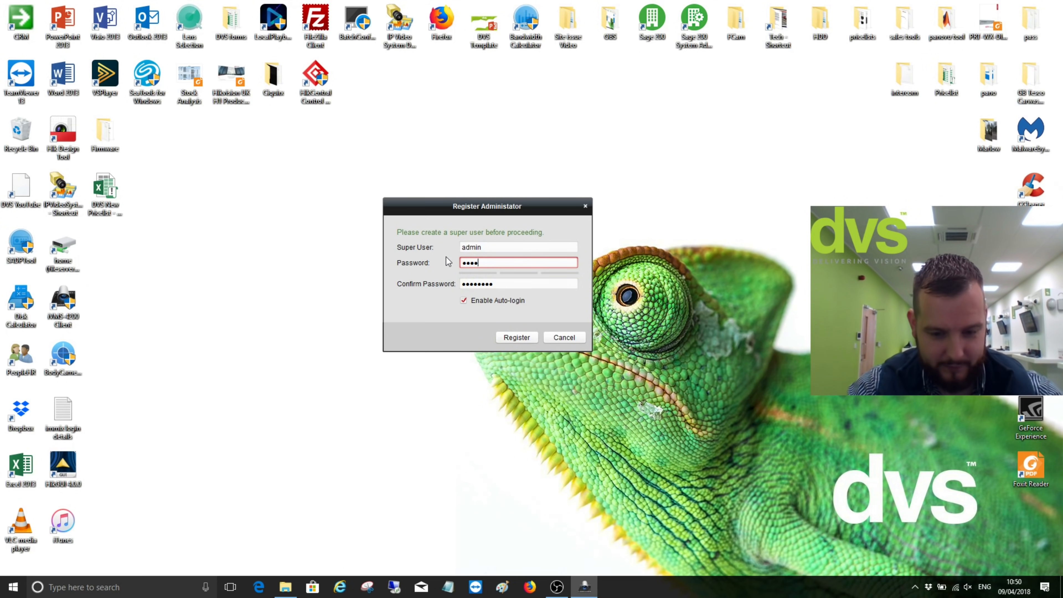
pyautogui.write('***********')
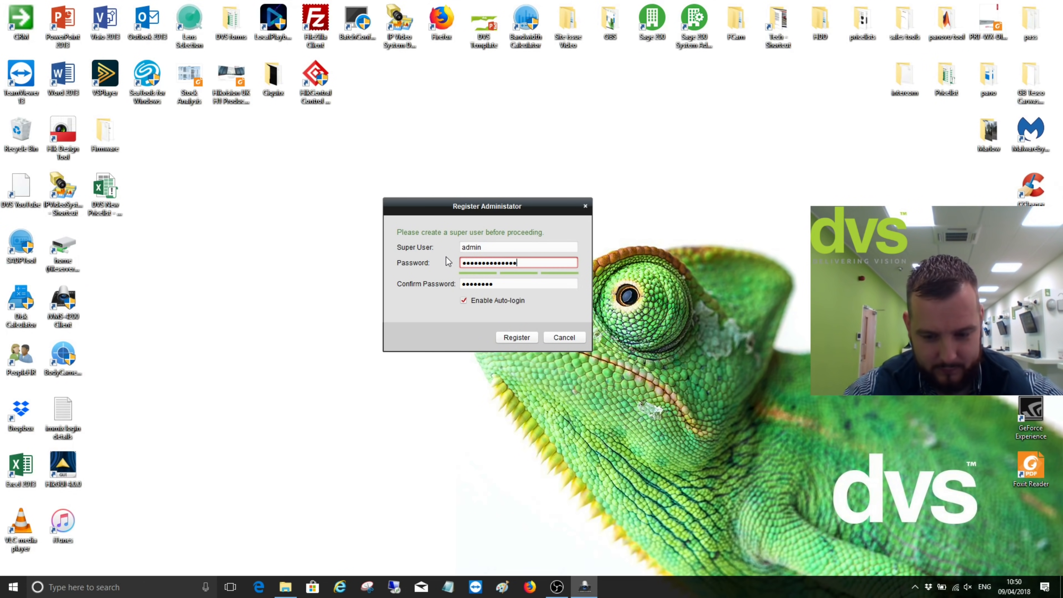
pyautogui.write('*')
pyautogui.press('Tab')
pyautogui.write('***')
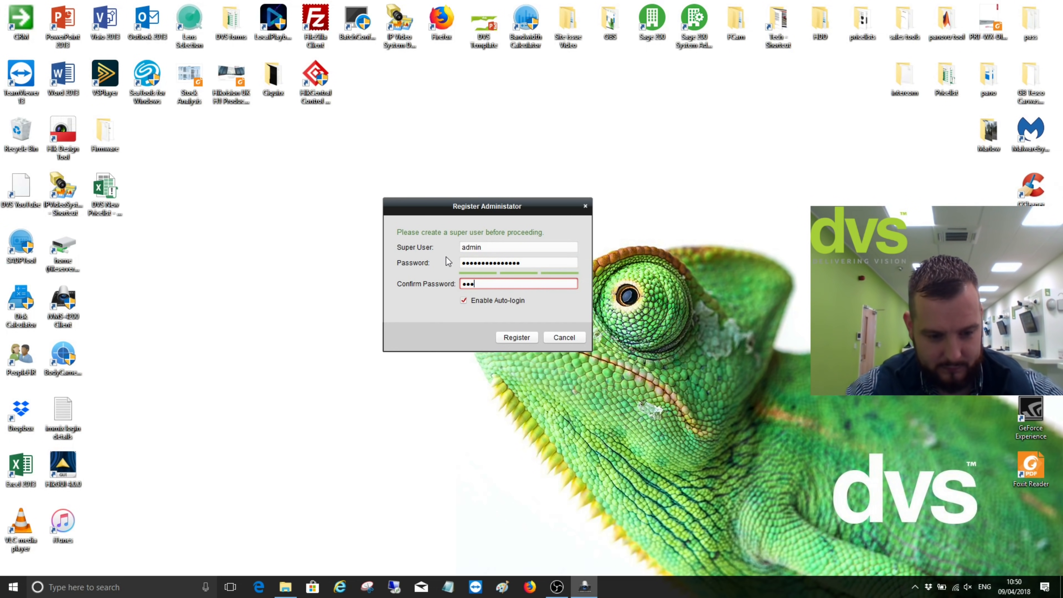
pyautogui.write('*********')
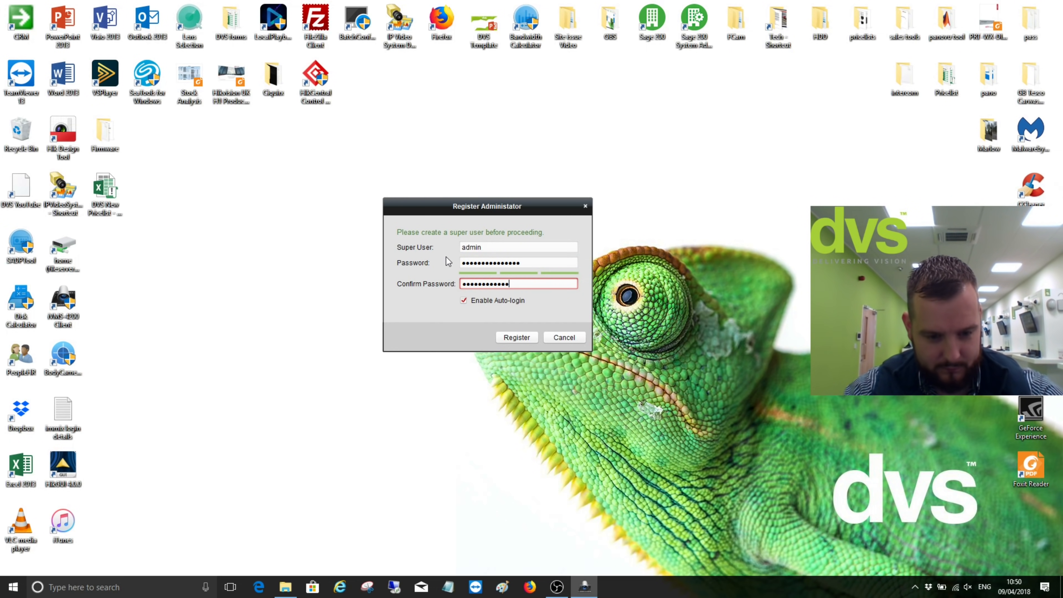
pyautogui.write('***')
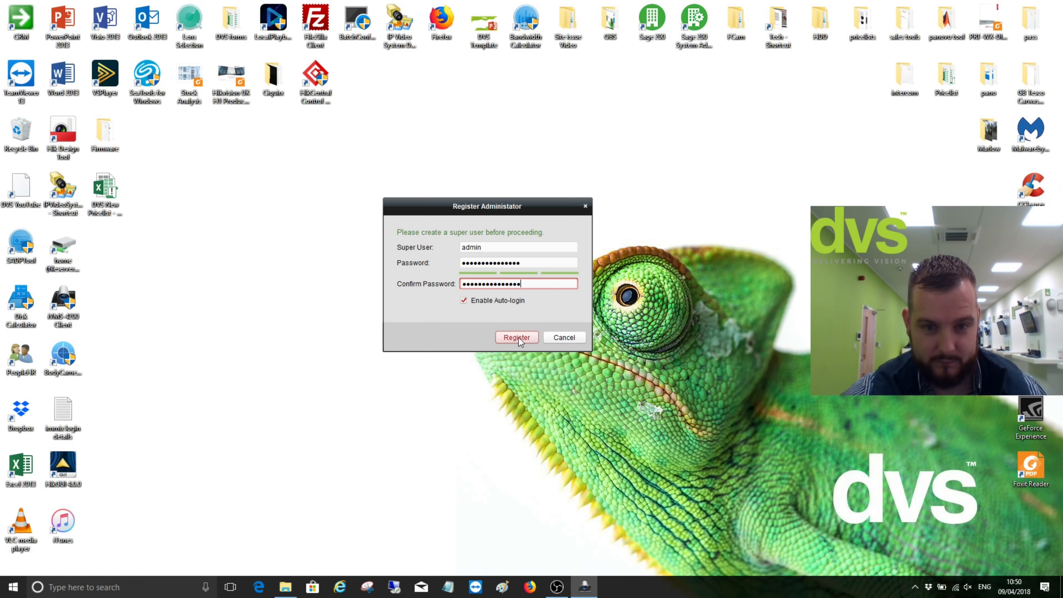
pyautogui.click(518, 338)
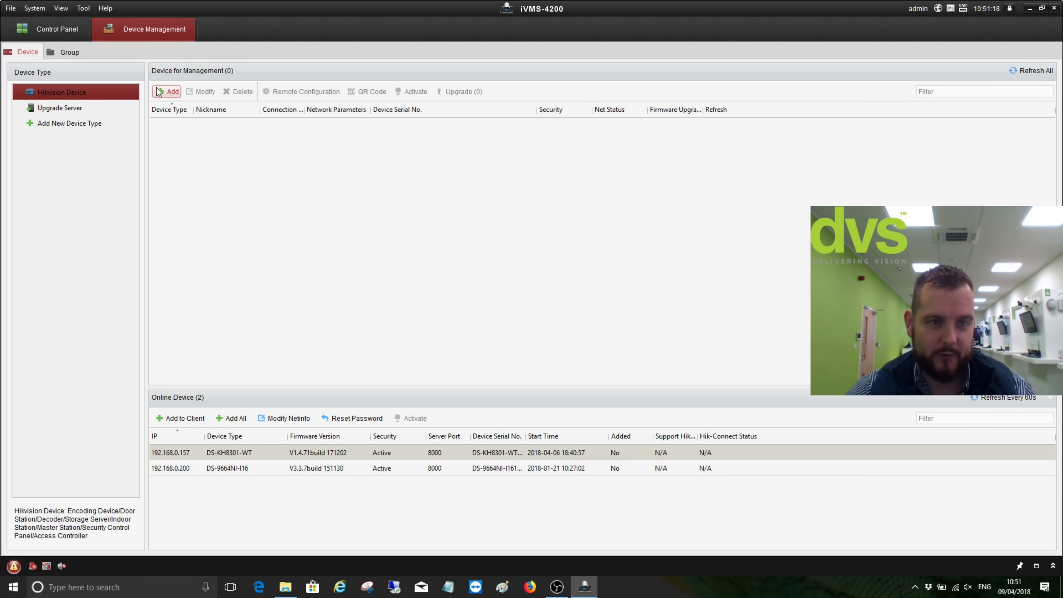
# Add 'DVS DEMO ROOM' at 192.168.3.30 port 8001 with its credentials, then view its group
pyautogui.click(167, 91)
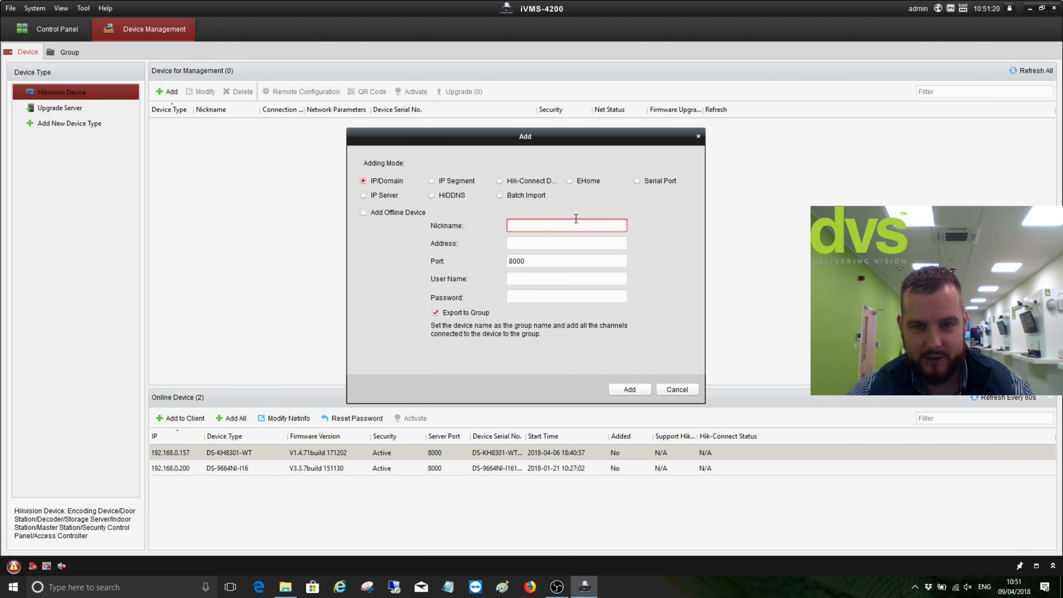
pyautogui.write('DVS DEMO ')
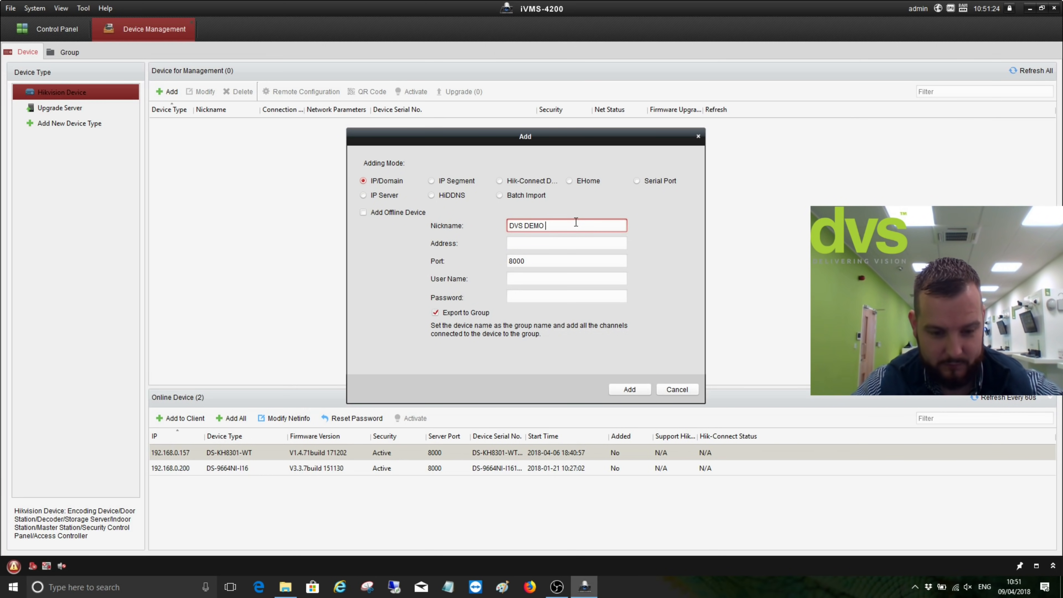
pyautogui.write('ROOM')
pyautogui.press('Tab')
pyautogui.write('19')
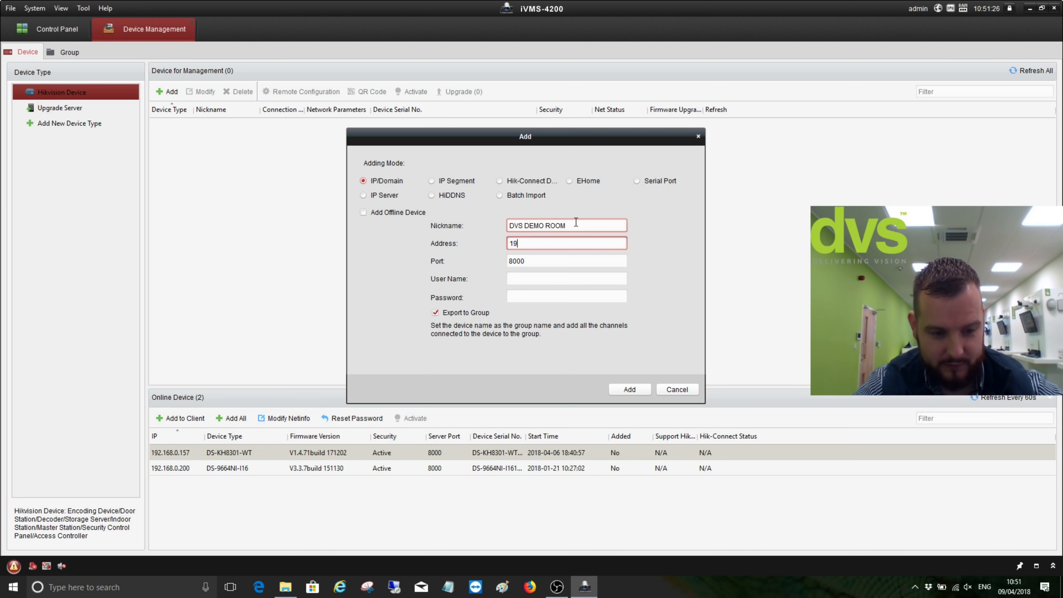
pyautogui.write('2.168.3.')
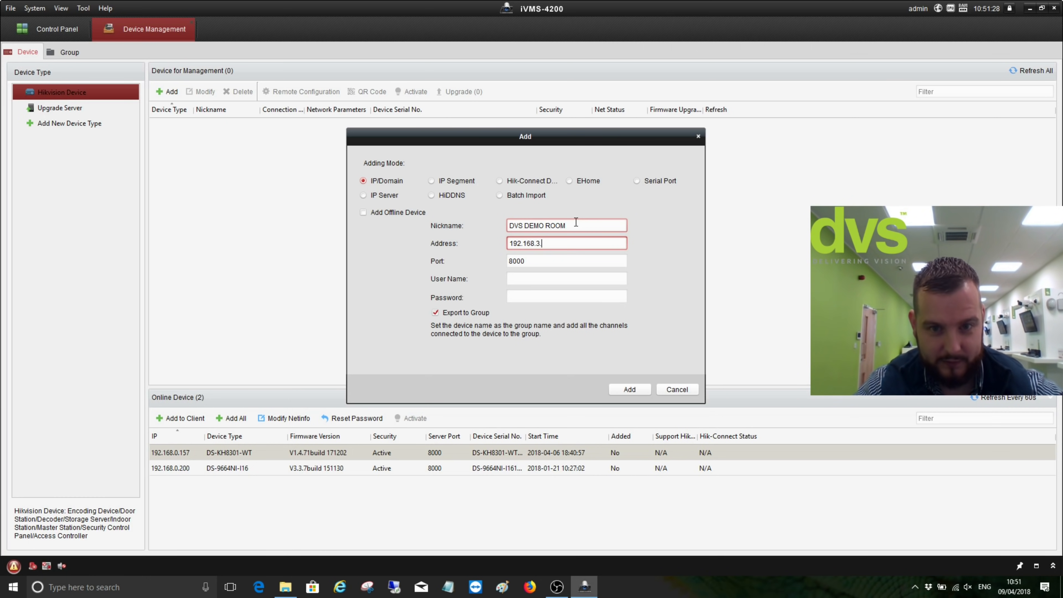
pyautogui.write('30')
pyautogui.moveTo(577, 260); pyautogui.dragTo(481, 261)
pyautogui.write('8001')
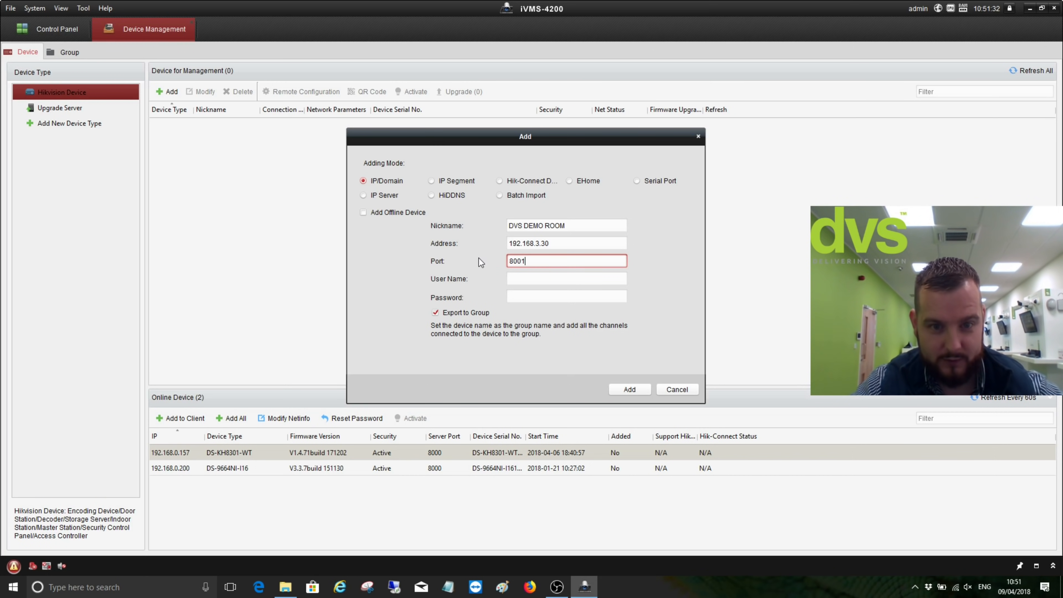
pyautogui.press('Tab')
pyautogui.write('ad')
pyautogui.press('Tab')
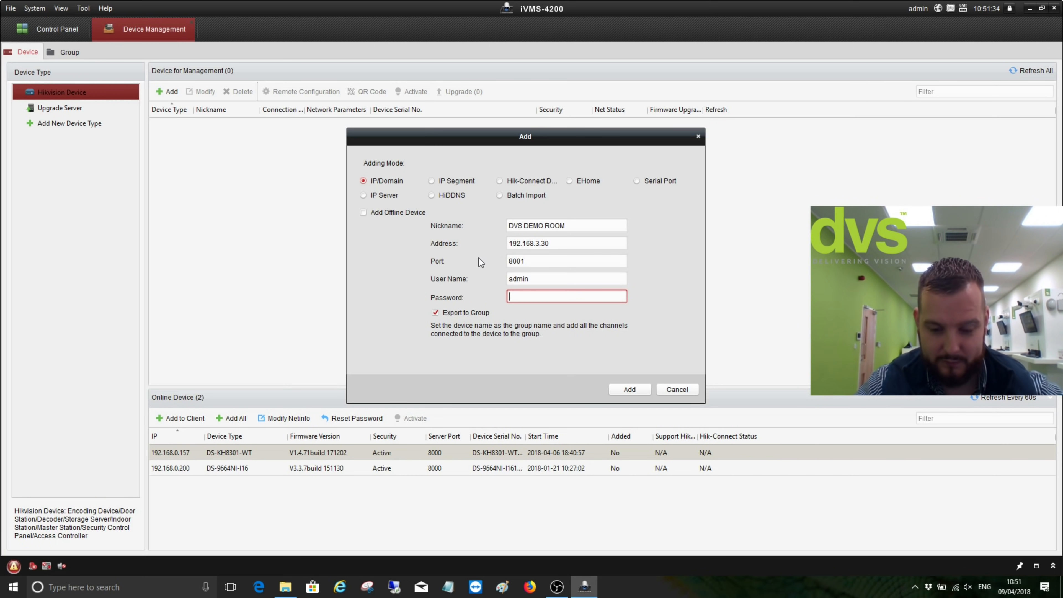
pyautogui.write('••••••')
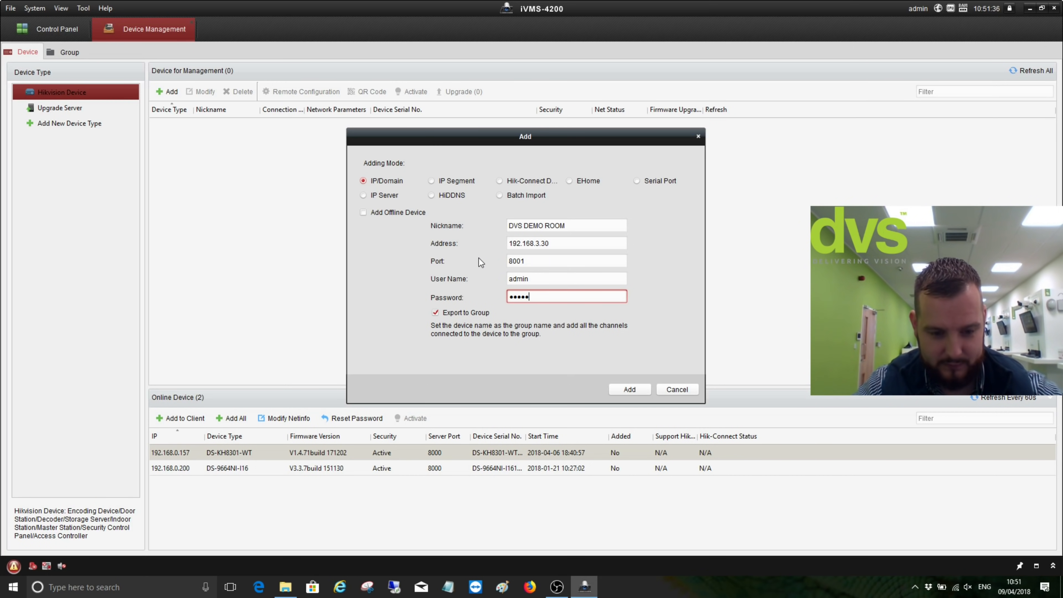
pyautogui.write('•••••')
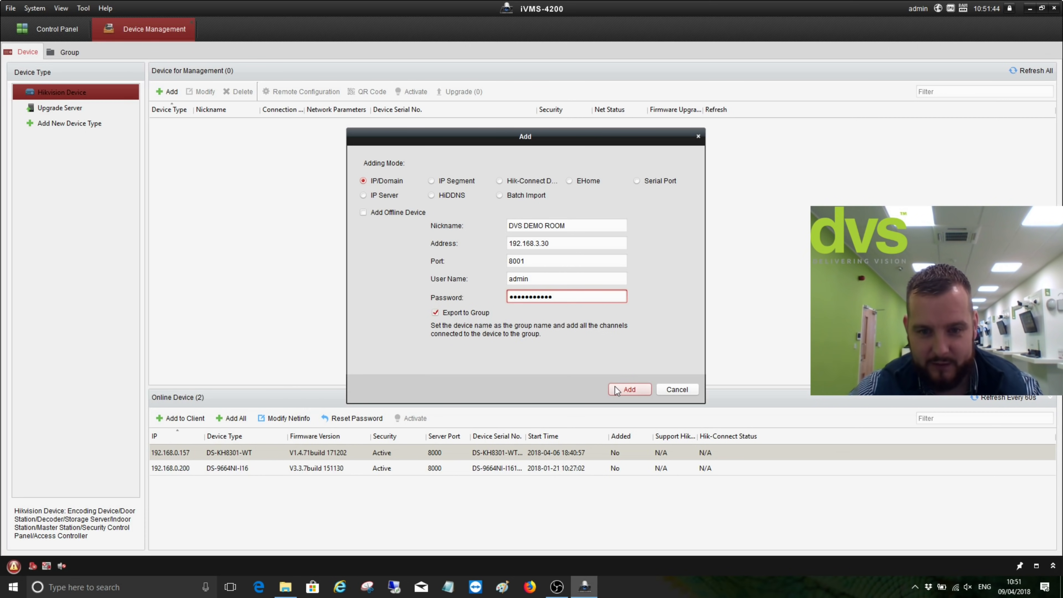
pyautogui.click(629, 390)
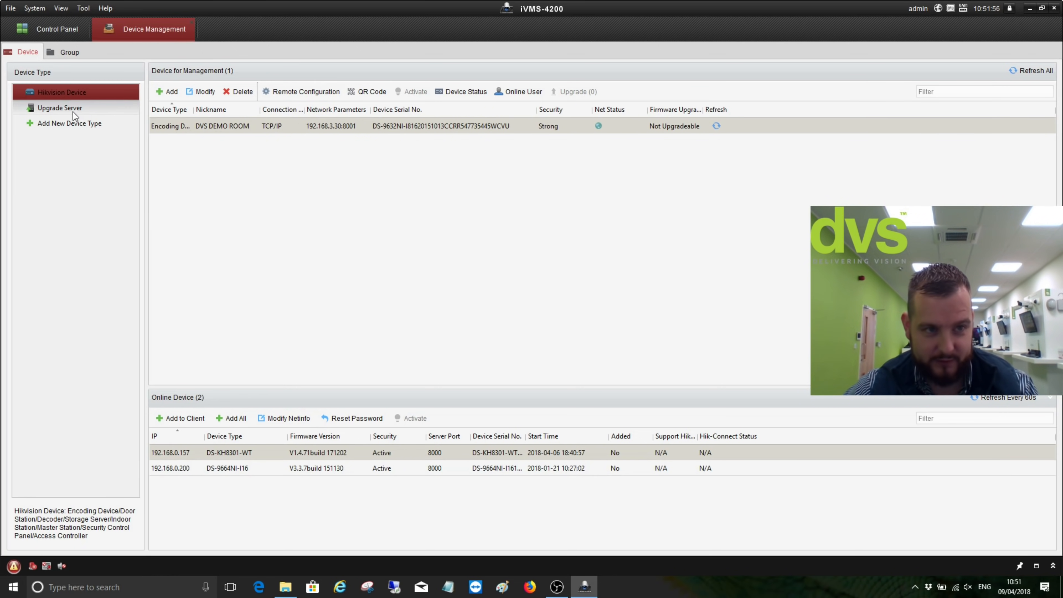
pyautogui.click(65, 52)
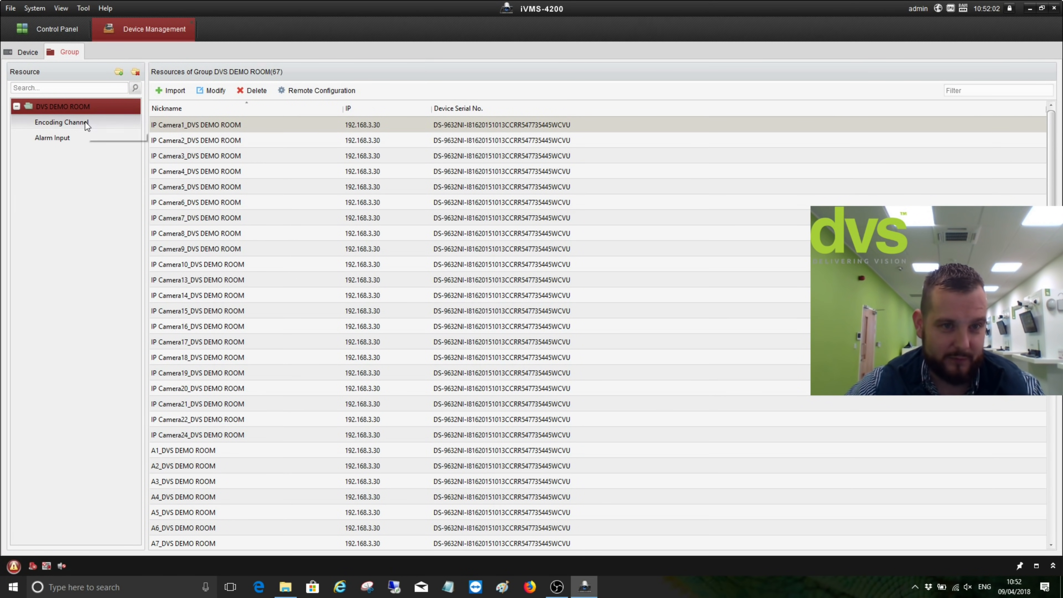
# Show DVS DEMO ROOM's encoding channels, then the managed and online device list
pyautogui.click(78, 125)
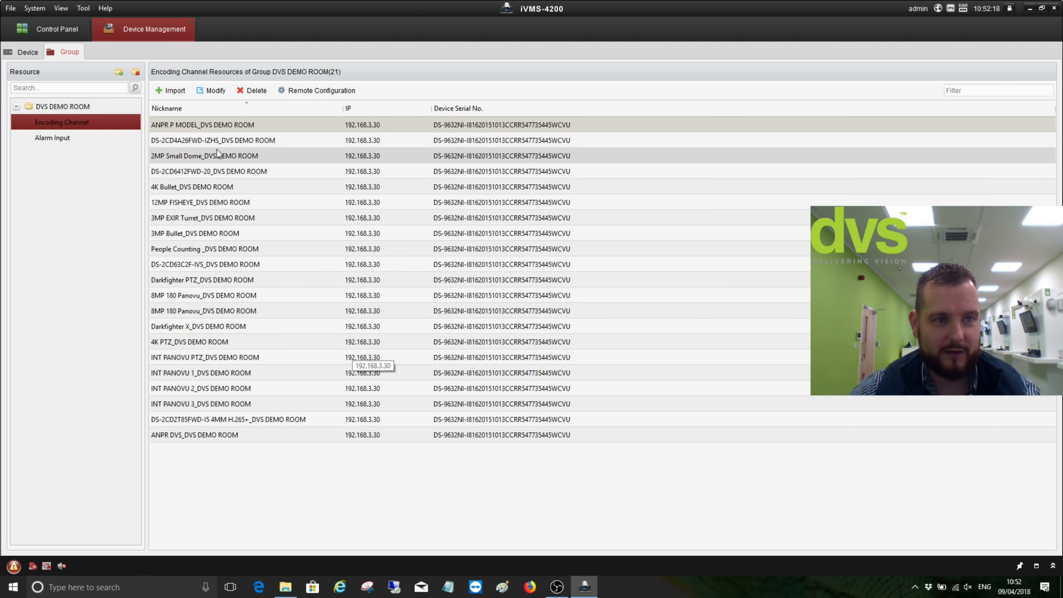
pyautogui.click(26, 51)
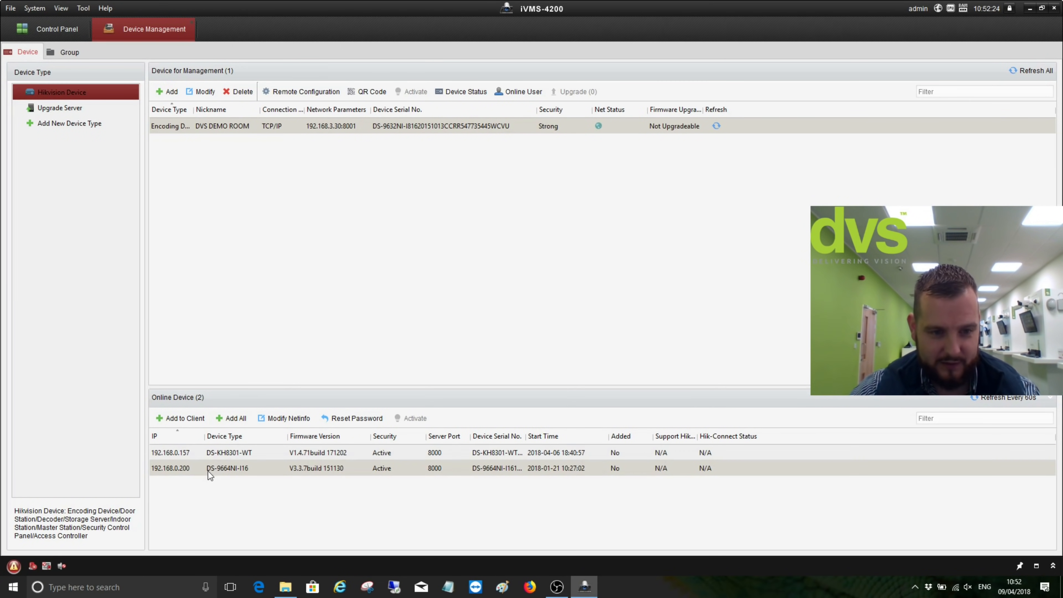
# Add online device 192.168.0.200 as 'DVS Building' with its password, Export to Group unticked
pyautogui.click(197, 419)
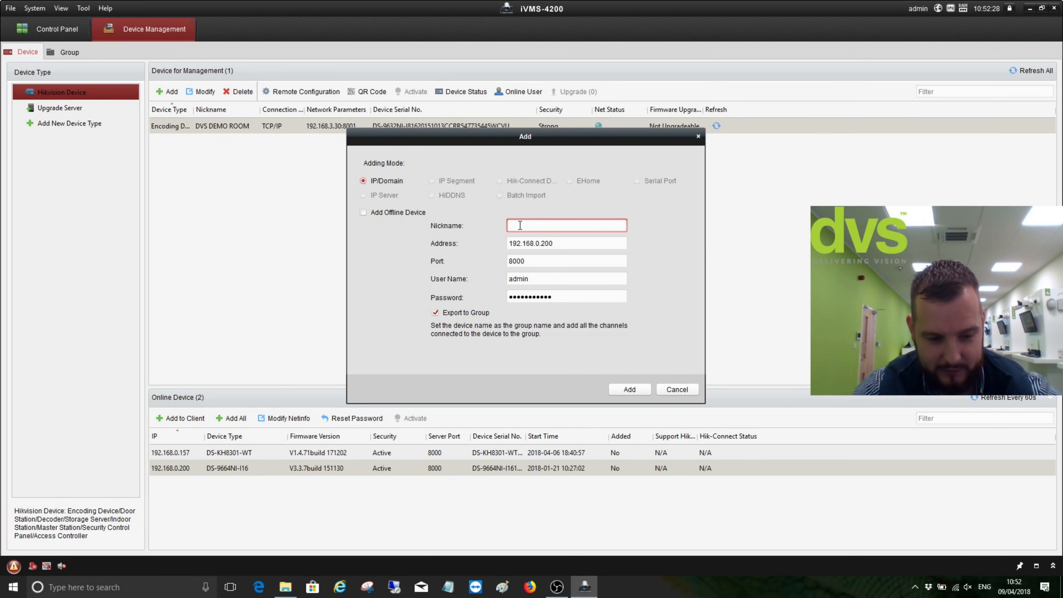
pyautogui.write('DVS Buildi')
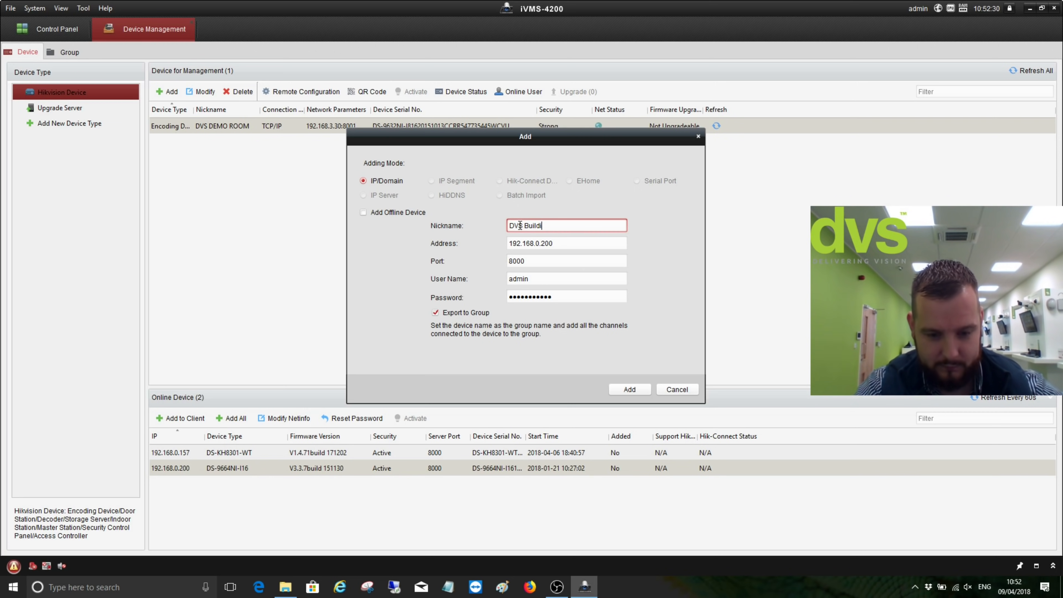
pyautogui.write('ng')
pyautogui.click(535, 296)
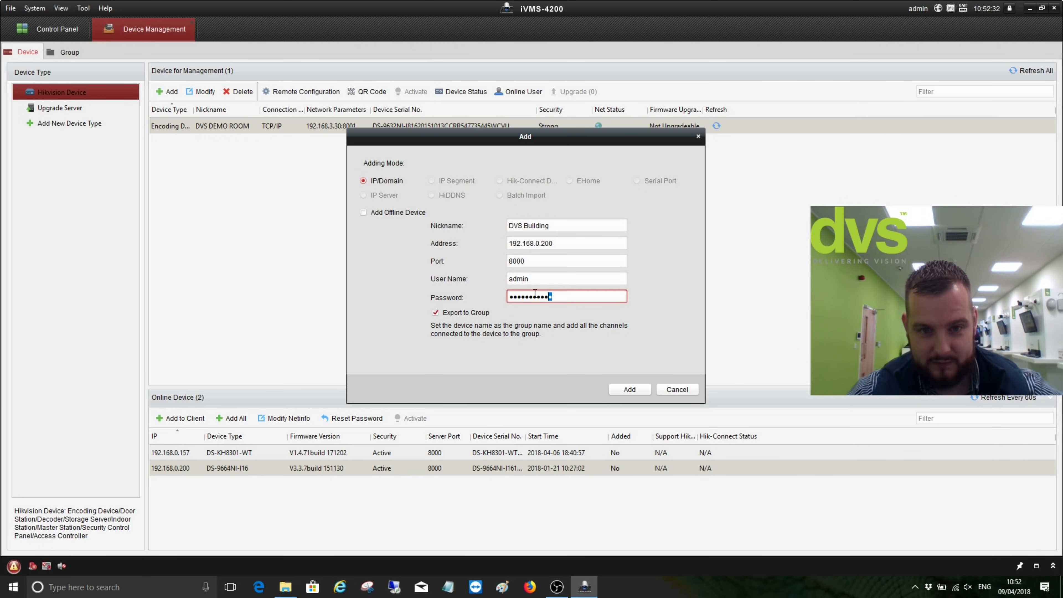
pyautogui.moveTo(535, 293); pyautogui.dragTo(487, 287)
pyautogui.write('•••••')
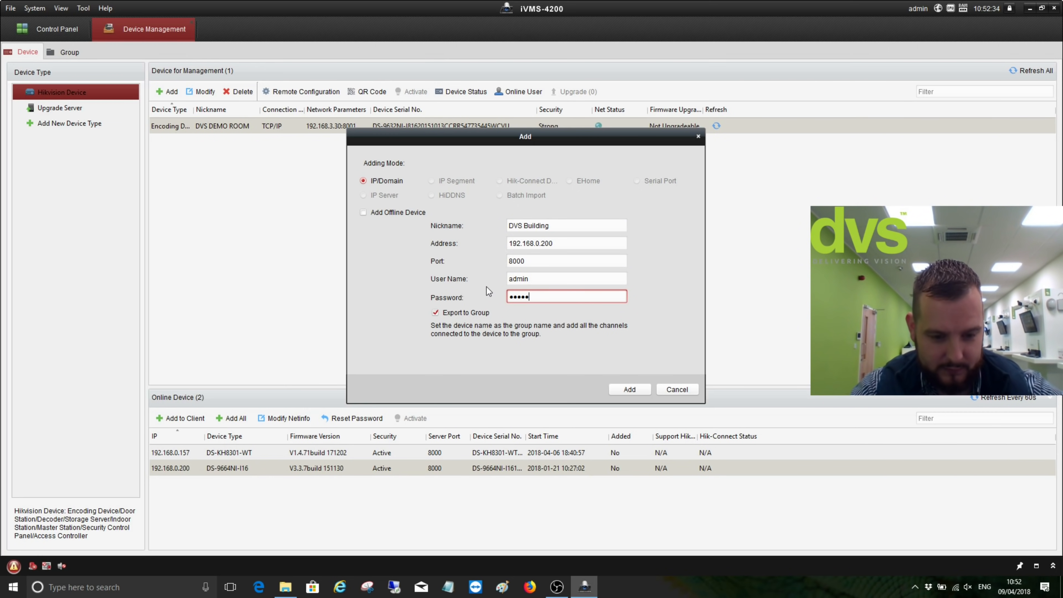
pyautogui.write('•••••')
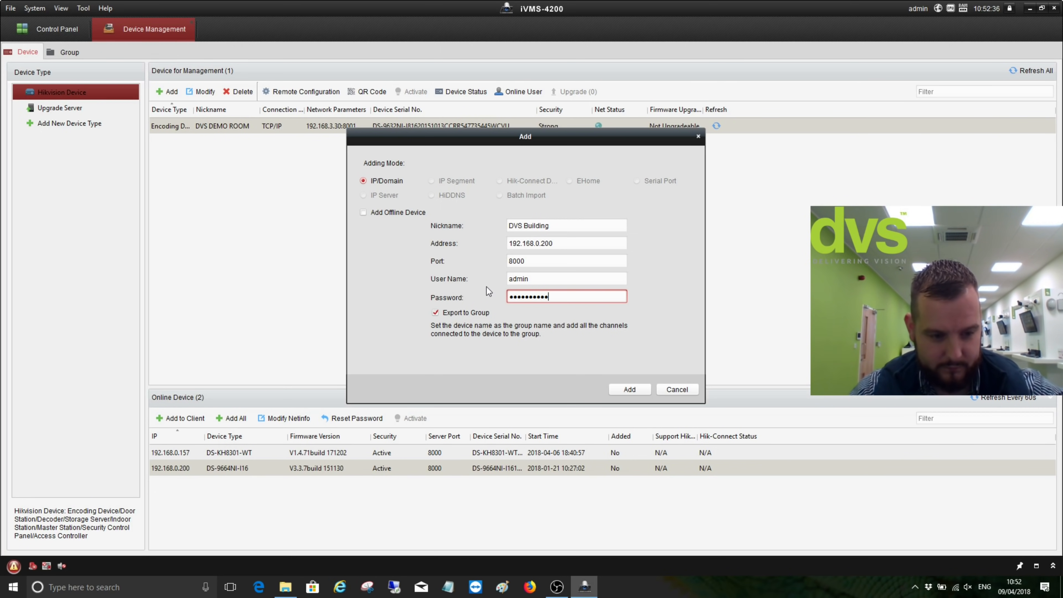
pyautogui.write('•')
pyautogui.click(462, 313)
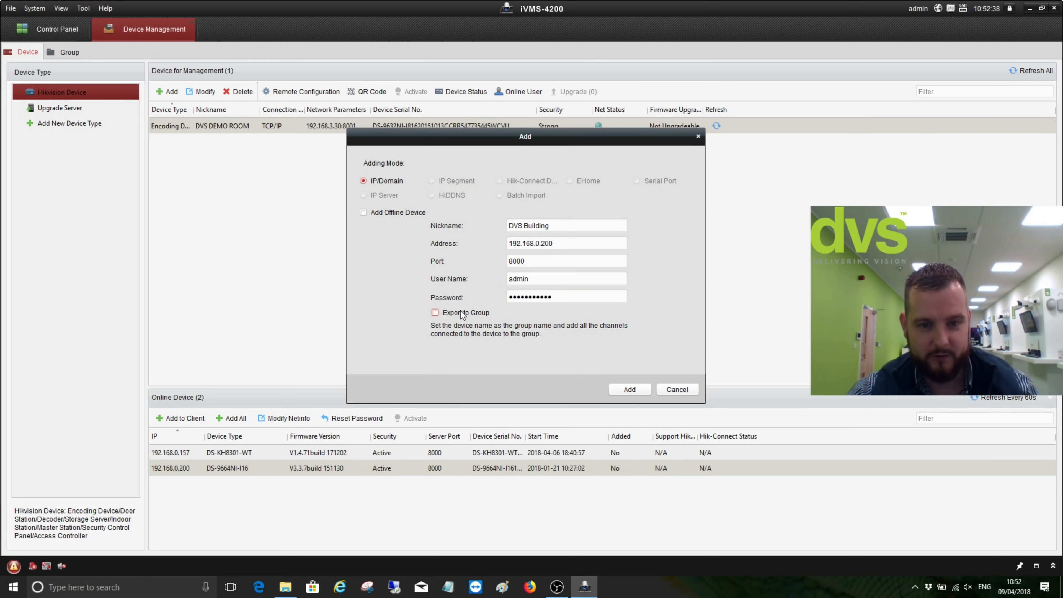
pyautogui.click(629, 389)
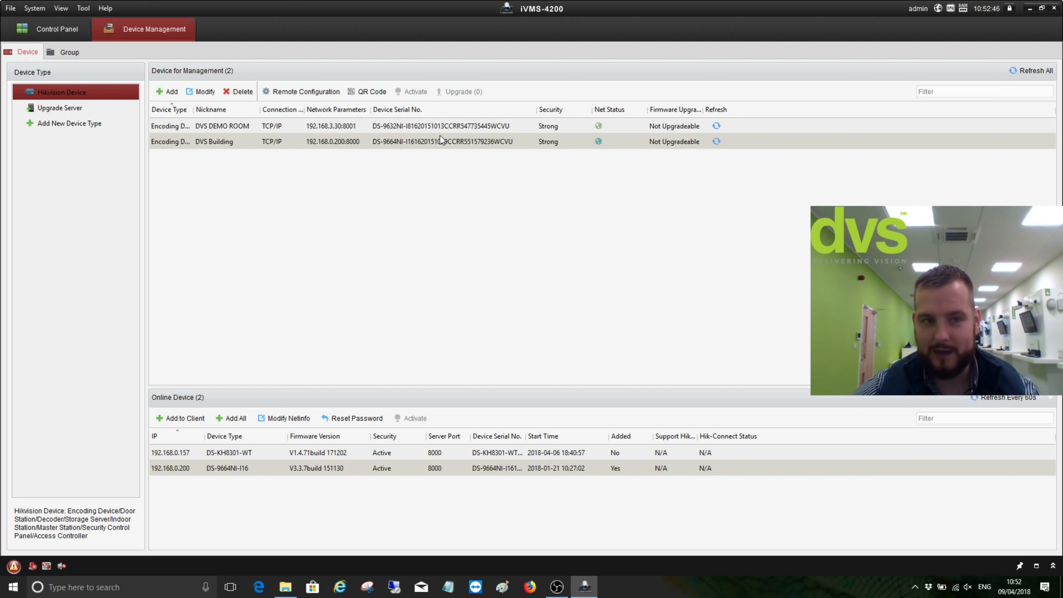
# Create a resource group named after the DVS Building device
pyautogui.click(62, 52)
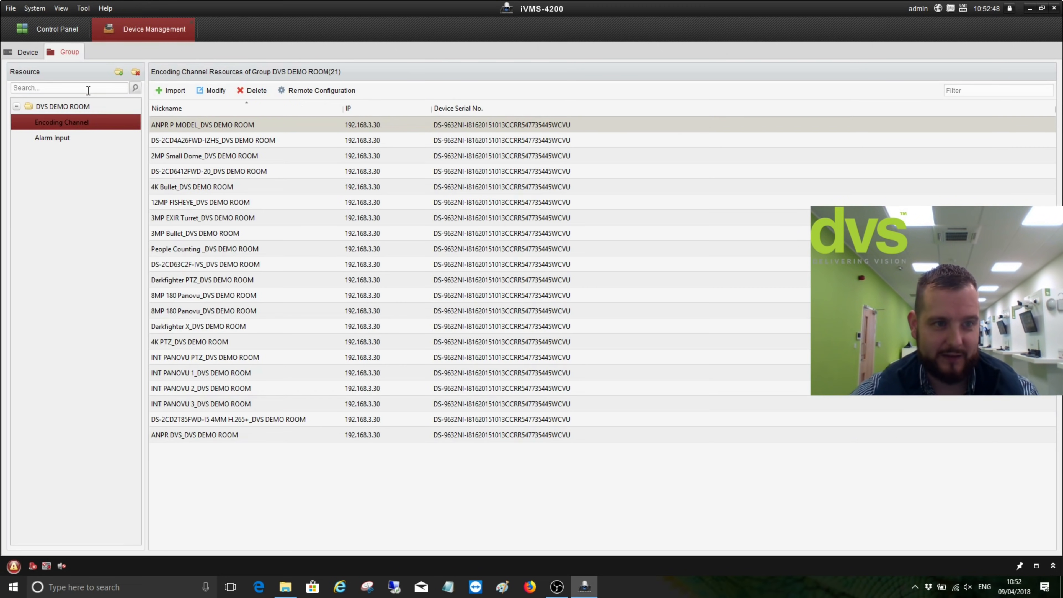
pyautogui.click(22, 50)
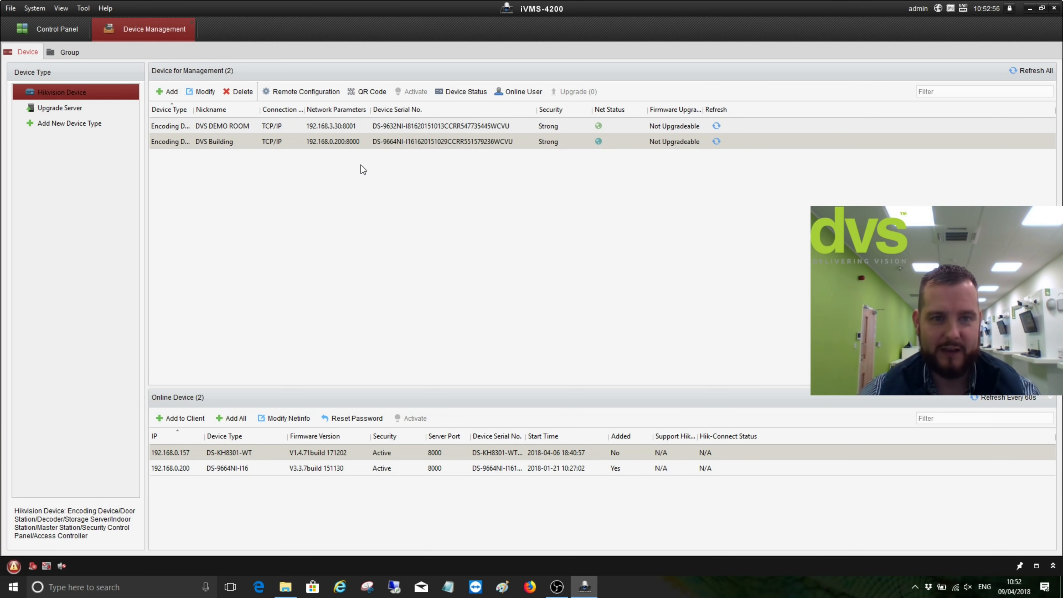
pyautogui.click(75, 55)
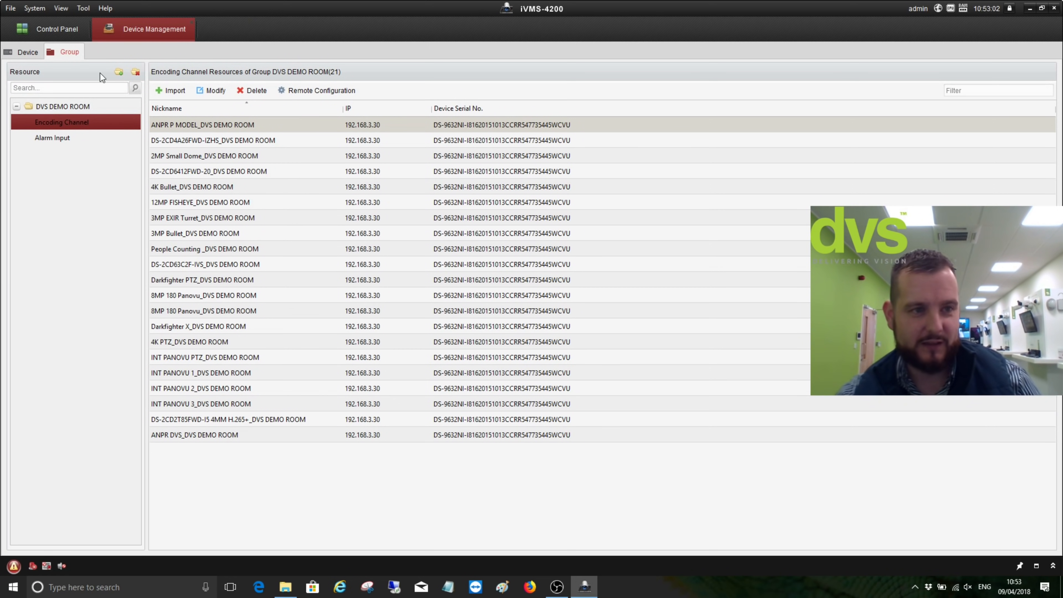
pyautogui.click(119, 74)
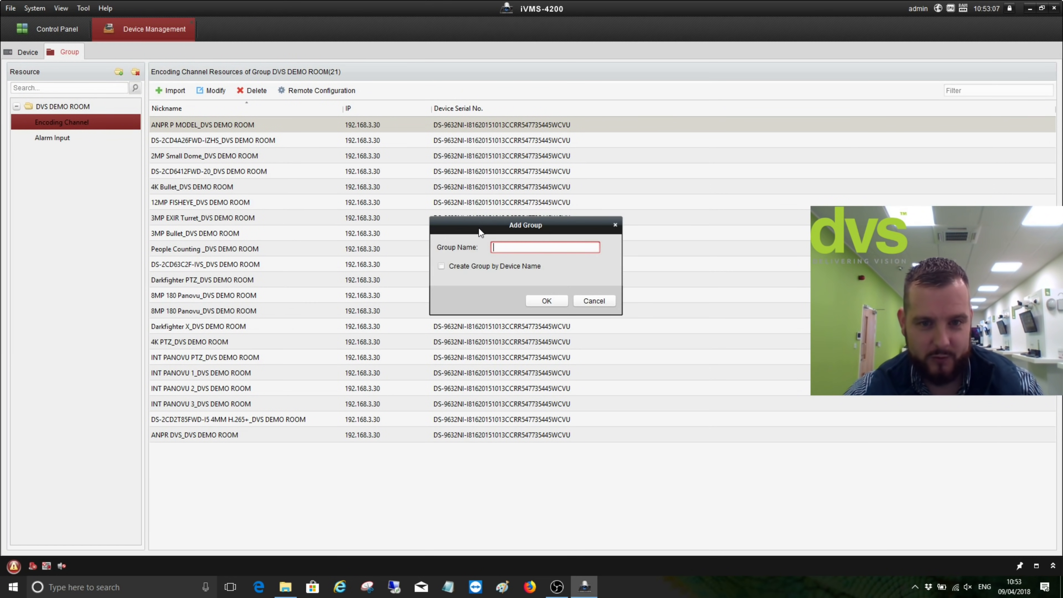
pyautogui.click(441, 266)
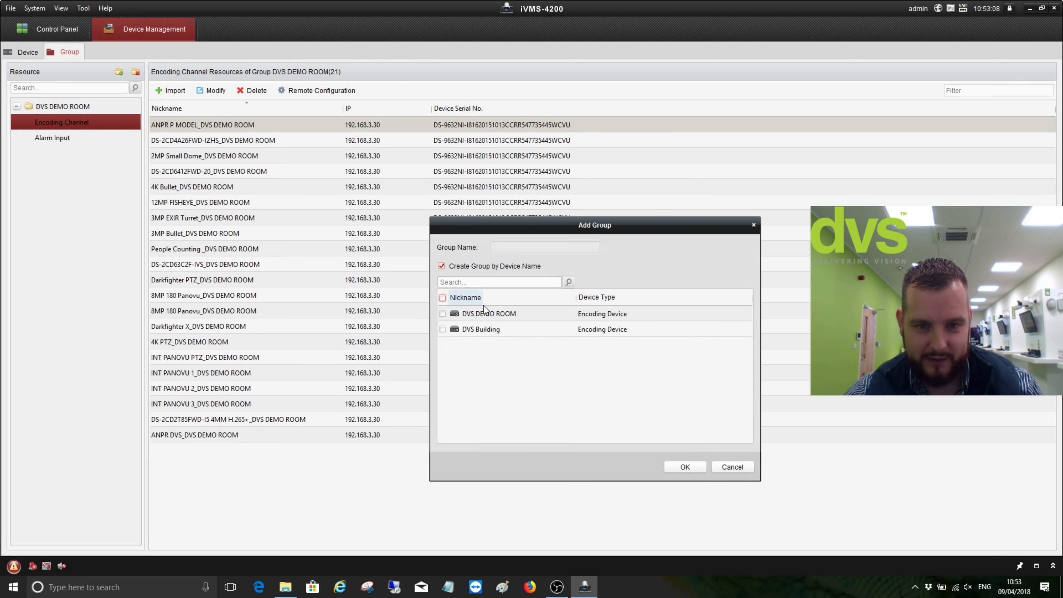
pyautogui.click(705, 466)
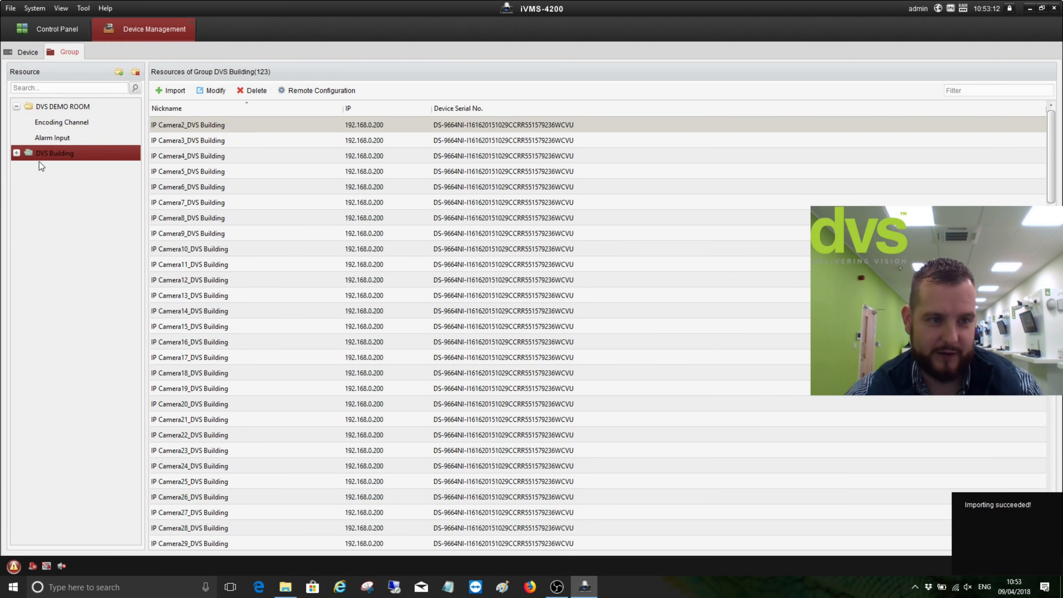
# Update the camera names of DVS Building's encoding channels, then return to the device list
pyautogui.click(17, 153)
pyautogui.click(36, 172)
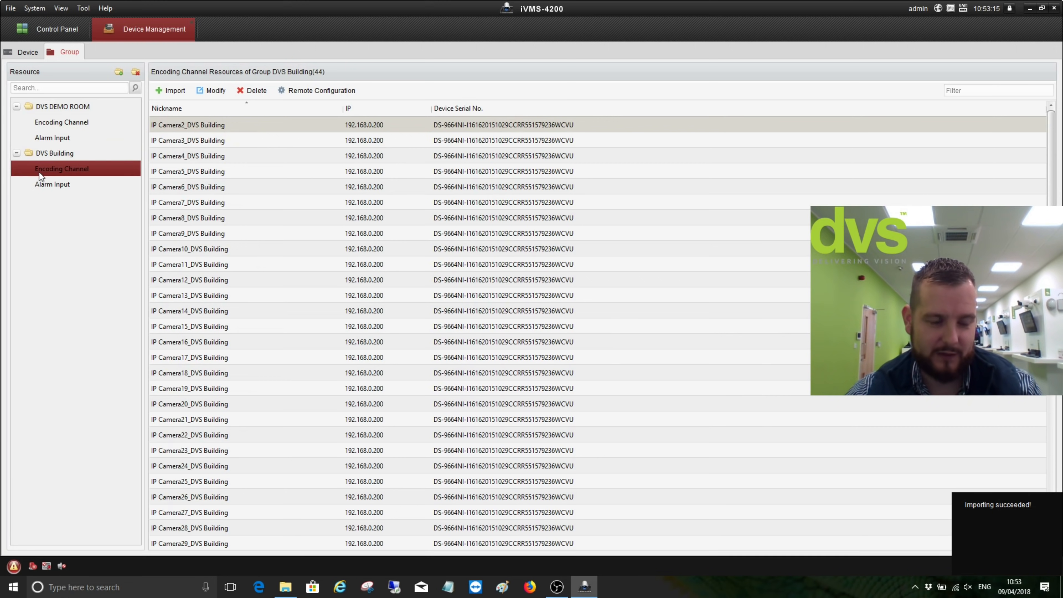
pyautogui.rightClick(47, 169)
pyautogui.click(77, 177)
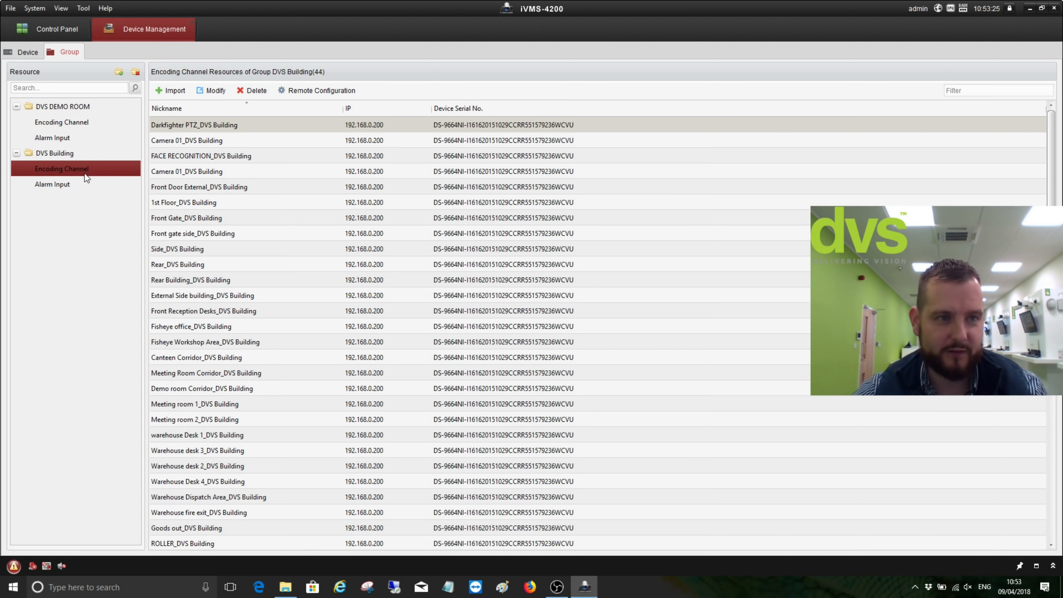
pyautogui.click(27, 54)
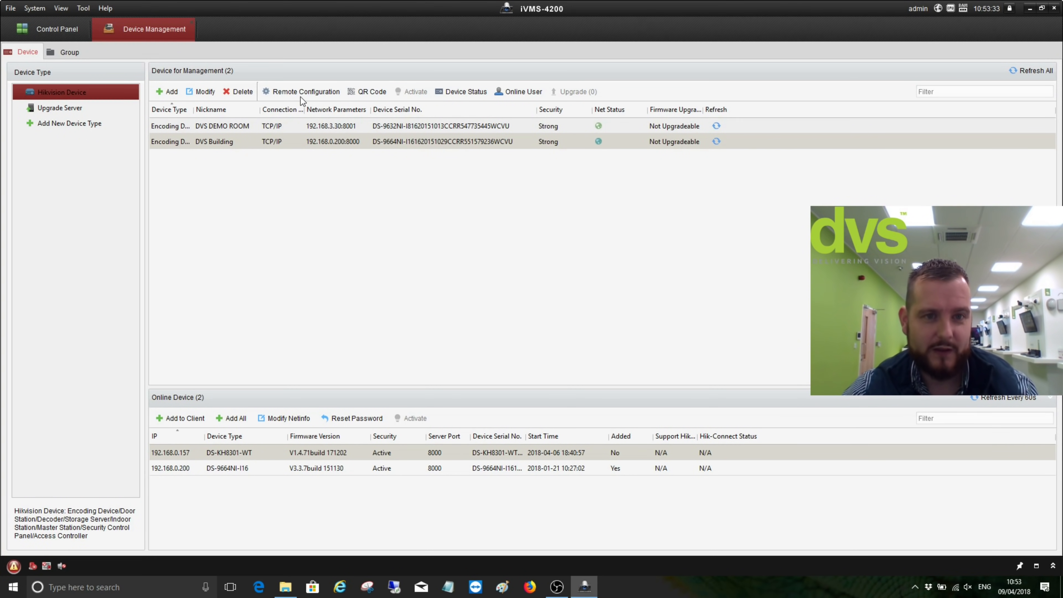
pyautogui.click(285, 131)
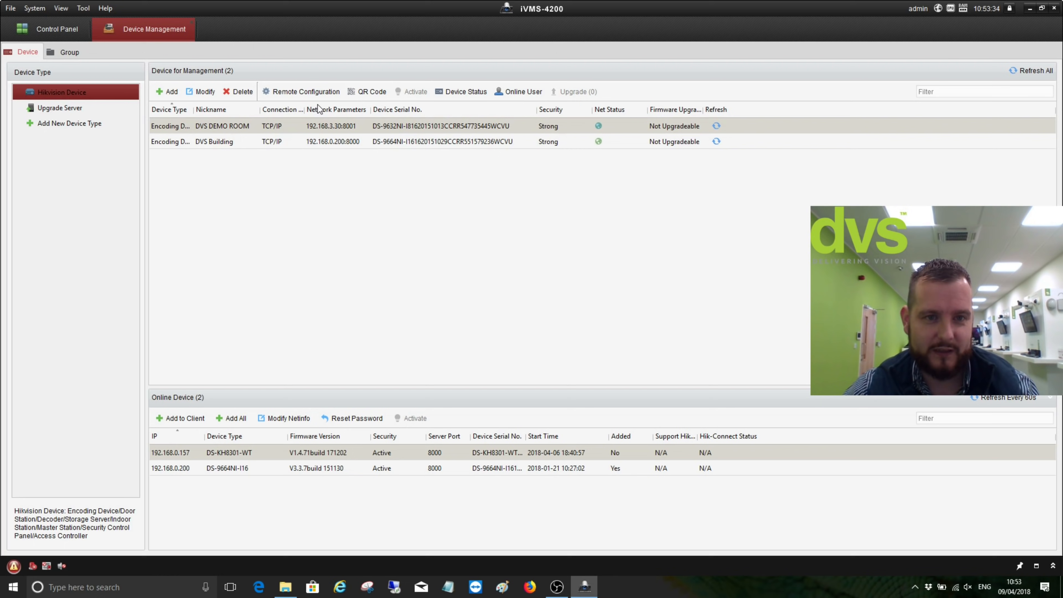
pyautogui.click(301, 89)
pyautogui.click(316, 86)
pyautogui.click(308, 91)
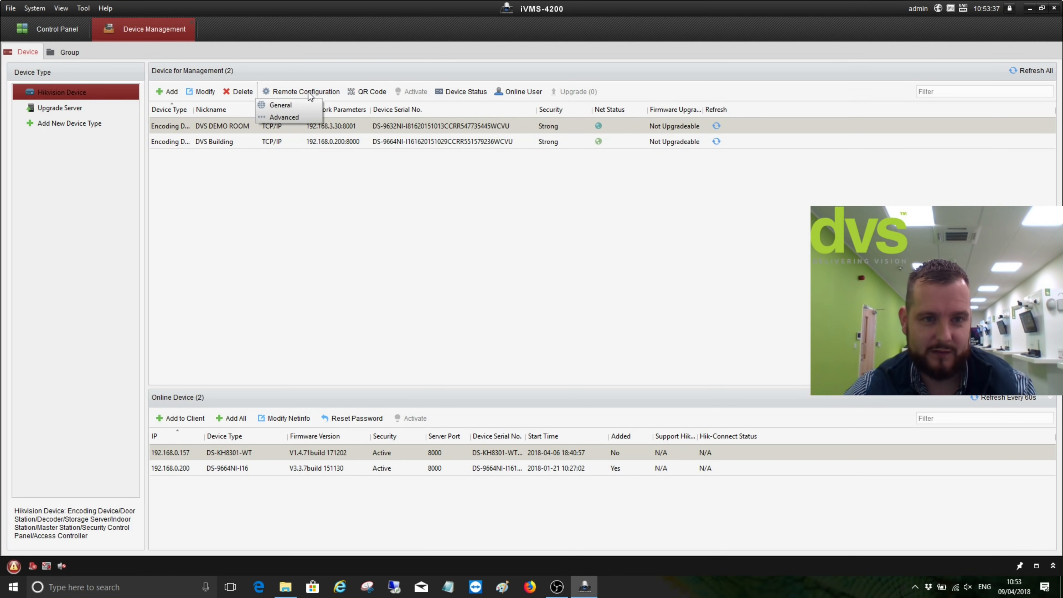
pyautogui.click(294, 112)
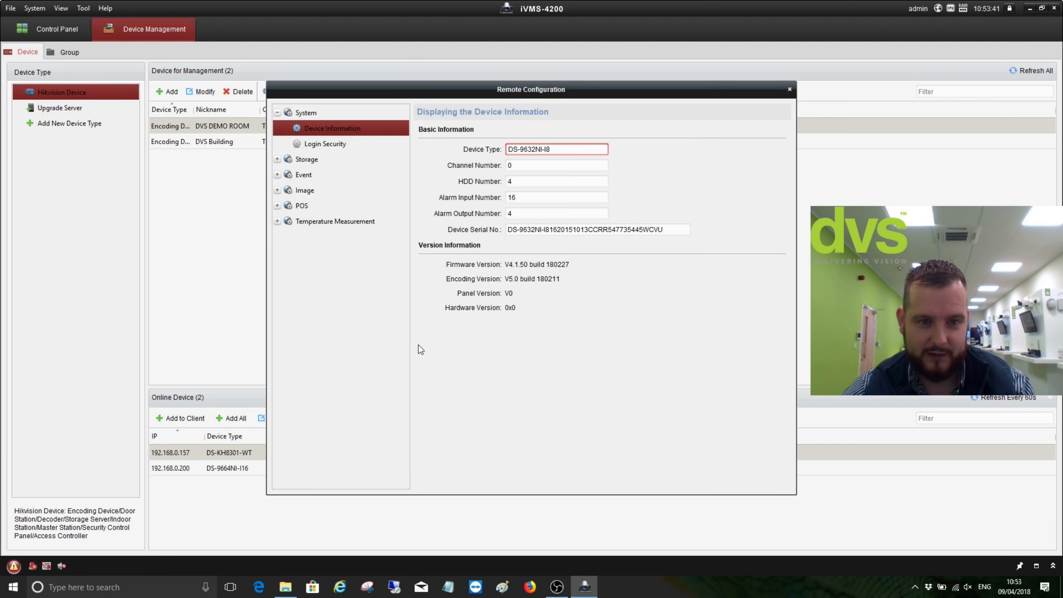
pyautogui.click(277, 160)
pyautogui.click(278, 238)
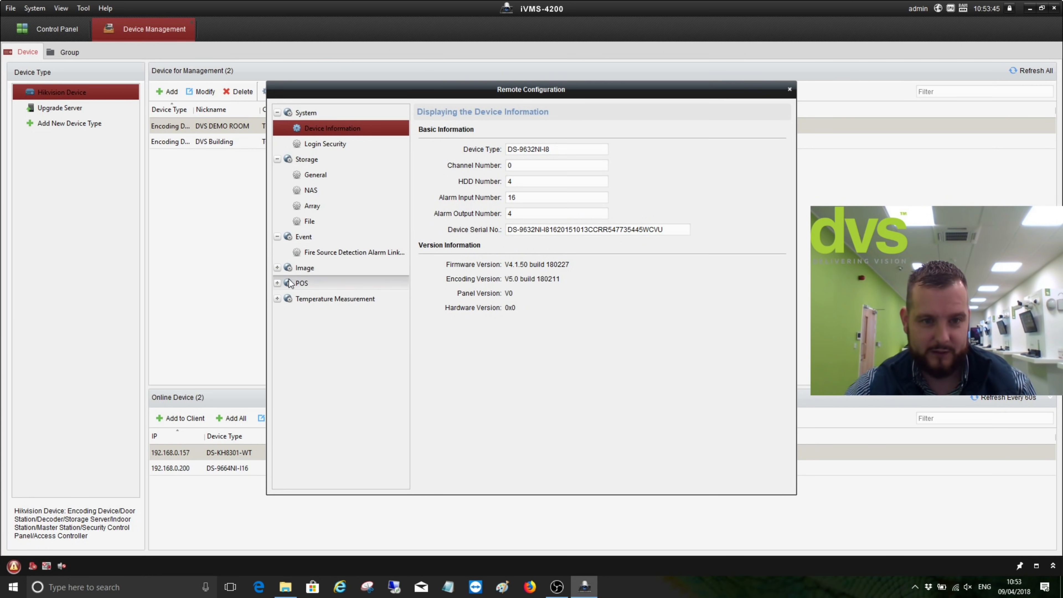
pyautogui.click(278, 258)
pyautogui.click(276, 298)
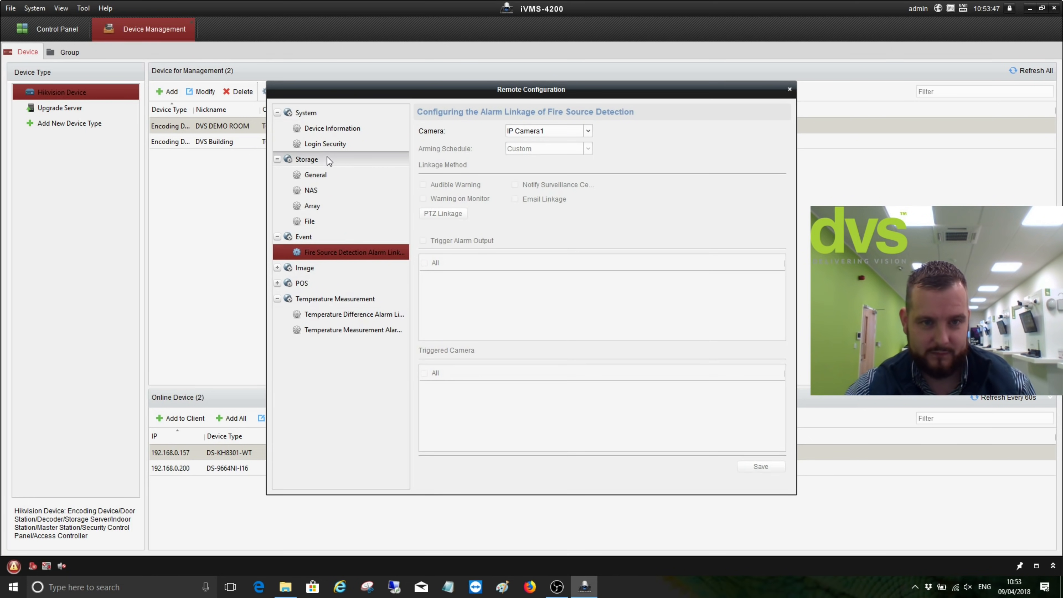
pyautogui.click(325, 143)
pyautogui.click(332, 128)
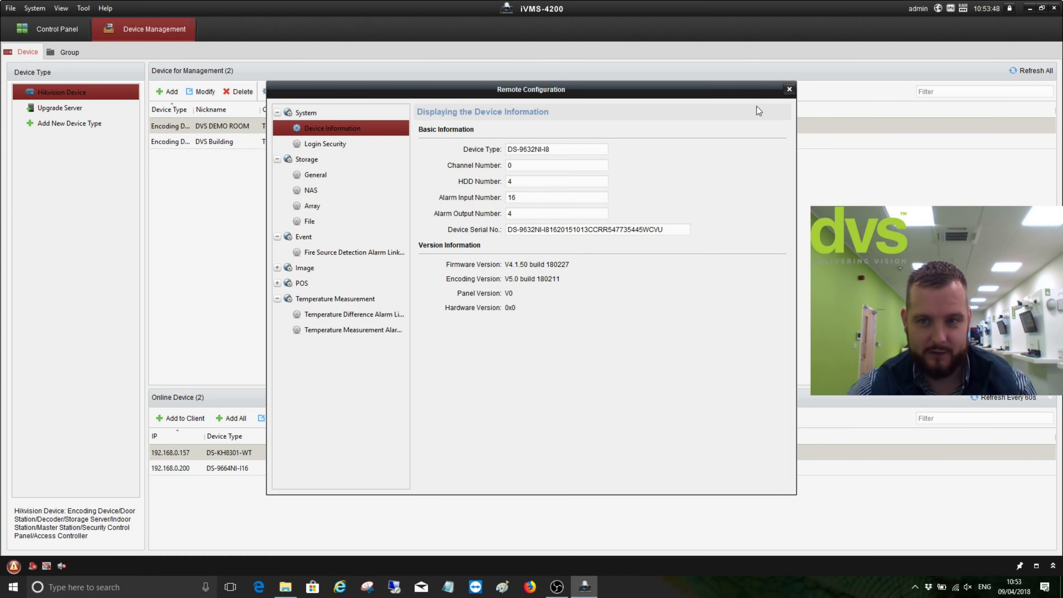
pyautogui.click(789, 89)
pyautogui.click(297, 93)
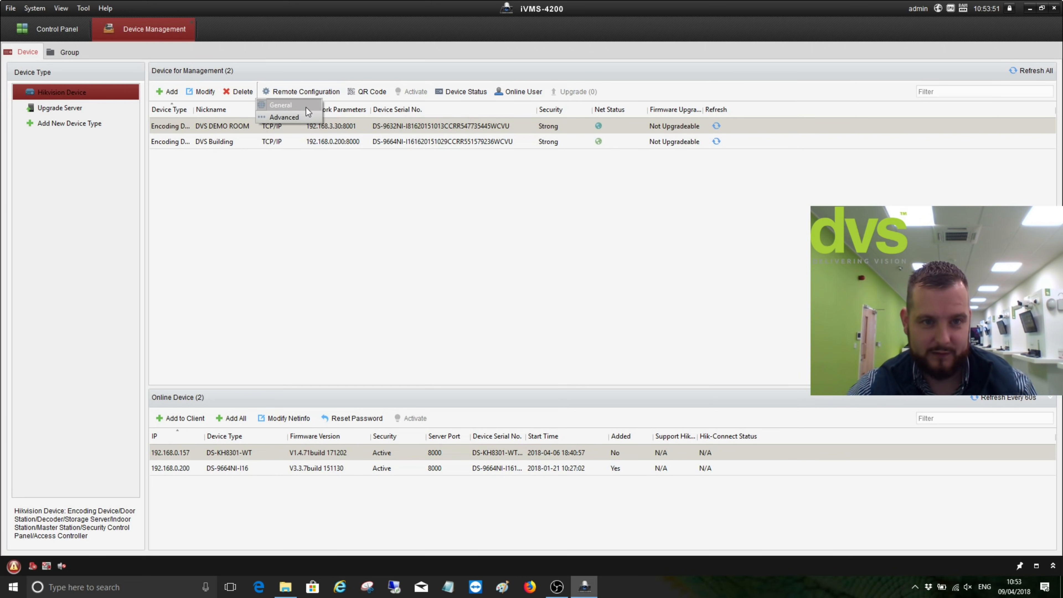
pyautogui.click(306, 106)
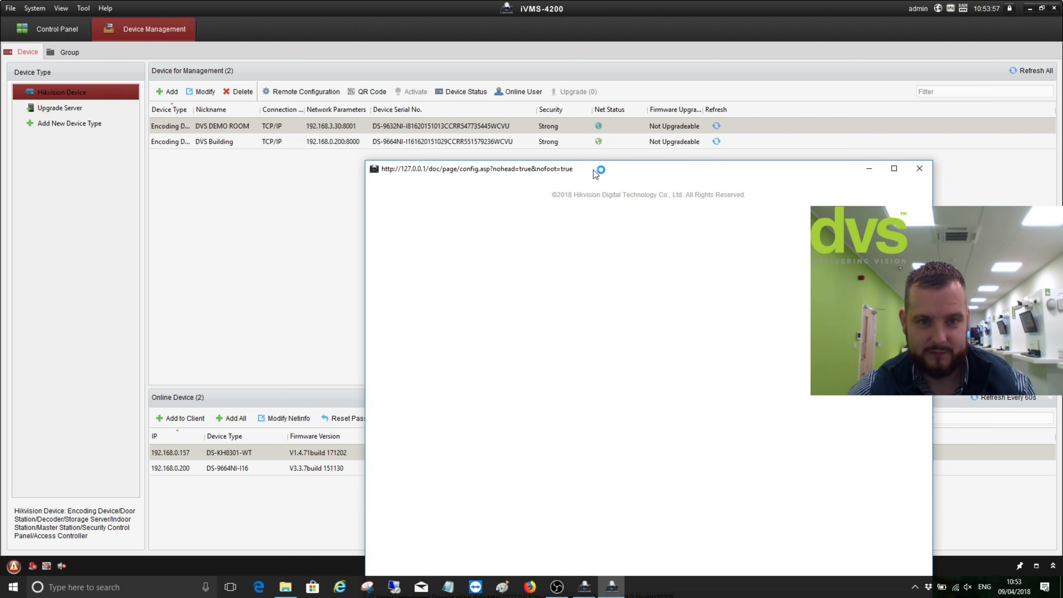
pyautogui.moveTo(539, 166); pyautogui.dragTo(440, 85)
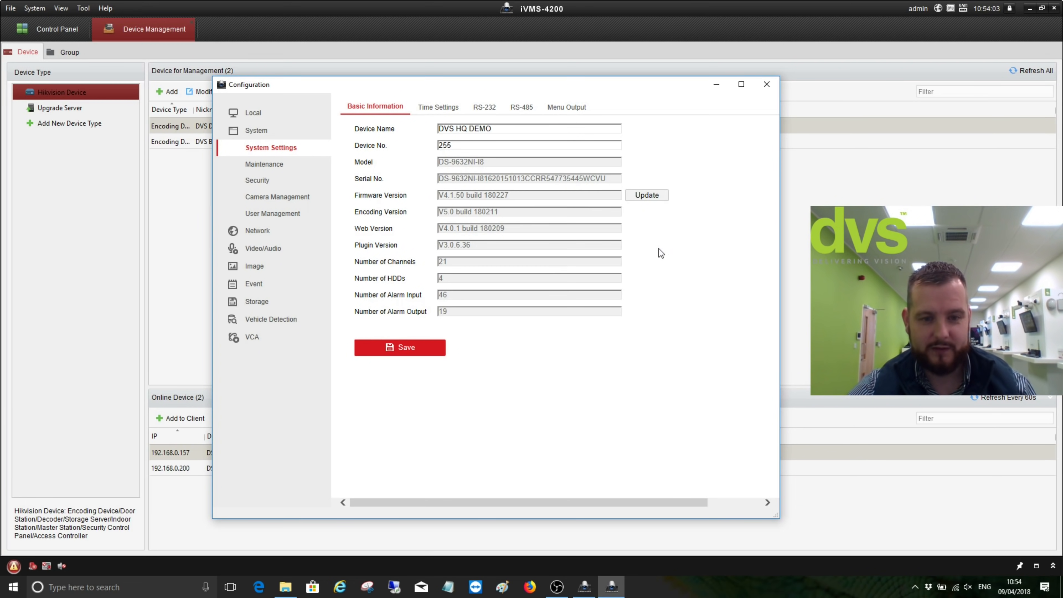
pyautogui.click(264, 164)
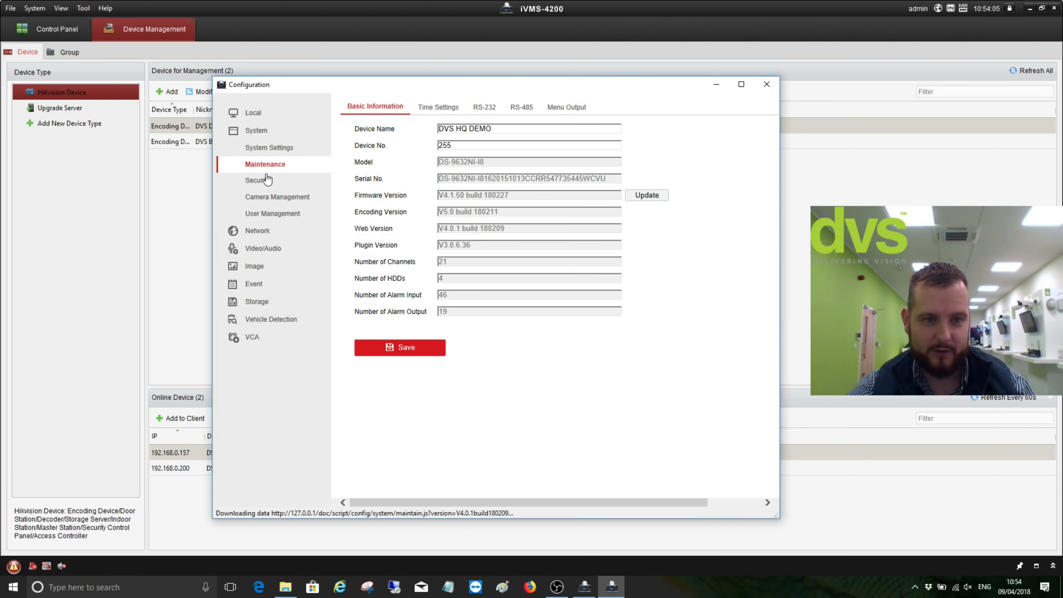
pyautogui.click(267, 182)
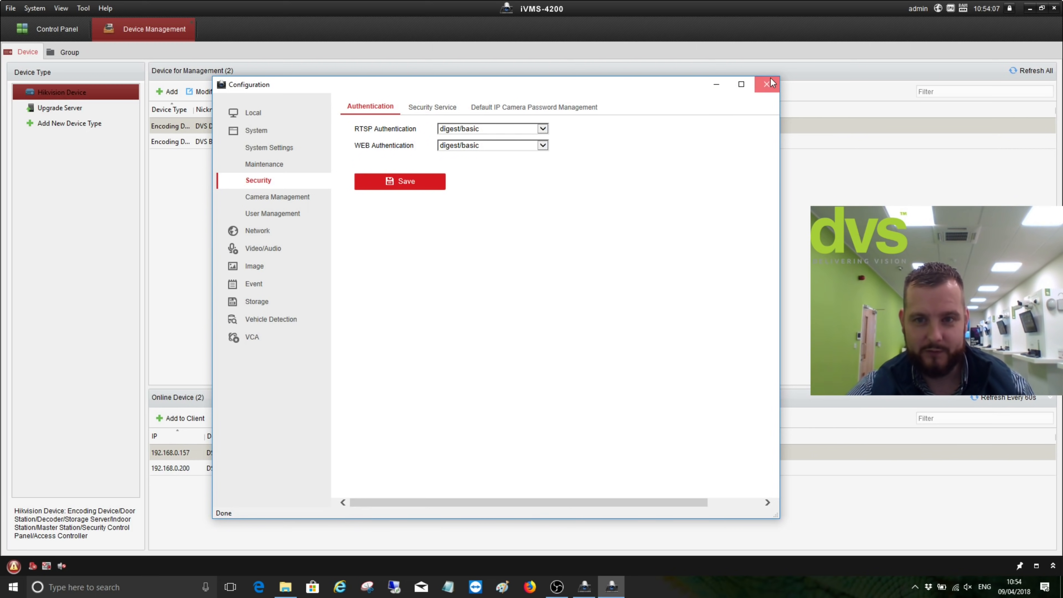
pyautogui.click(767, 82)
pyautogui.click(311, 95)
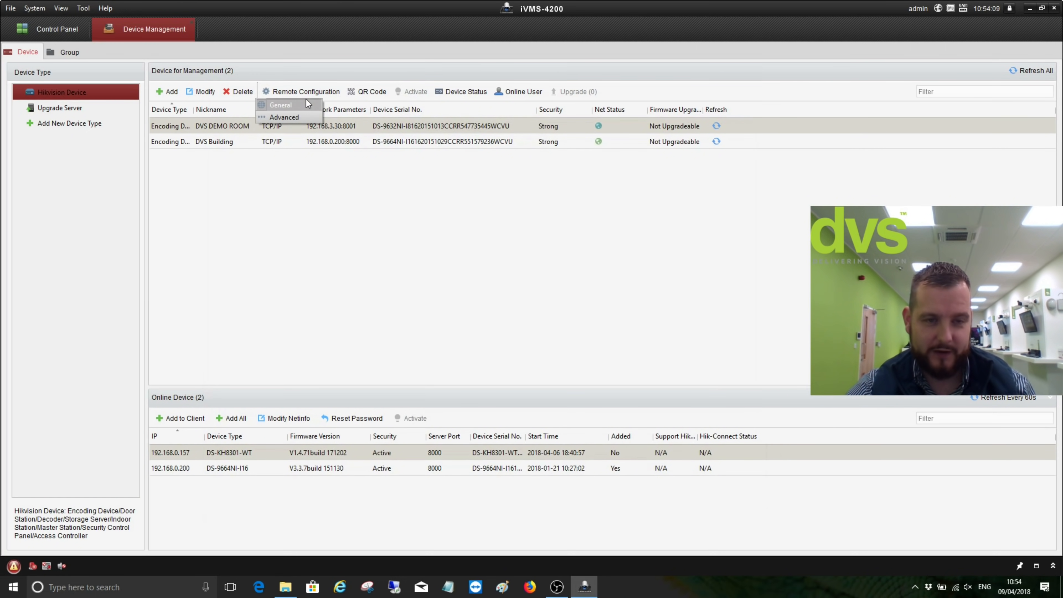
# Browse DVS DEMO ROOM's Security, Storage, Event, Image, POS and Temperature Measurement settings
pyautogui.click(294, 117)
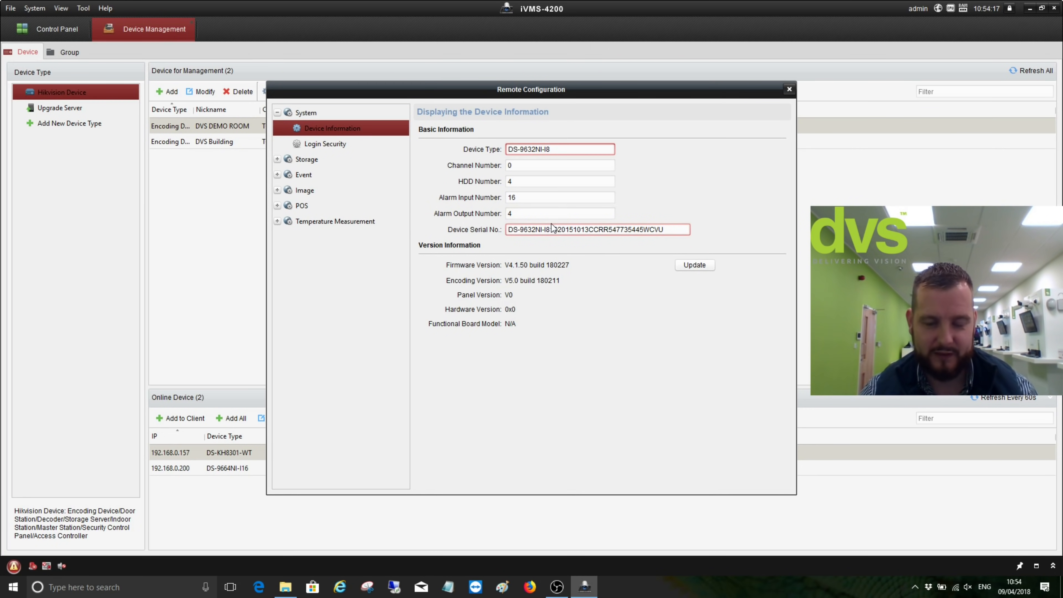
pyautogui.click(316, 147)
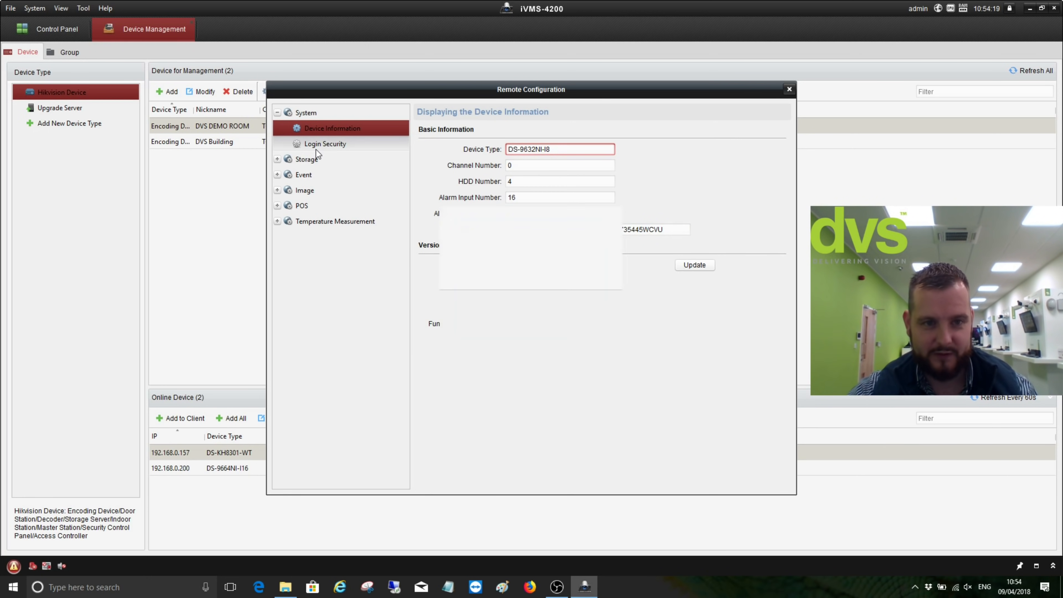
pyautogui.click(277, 159)
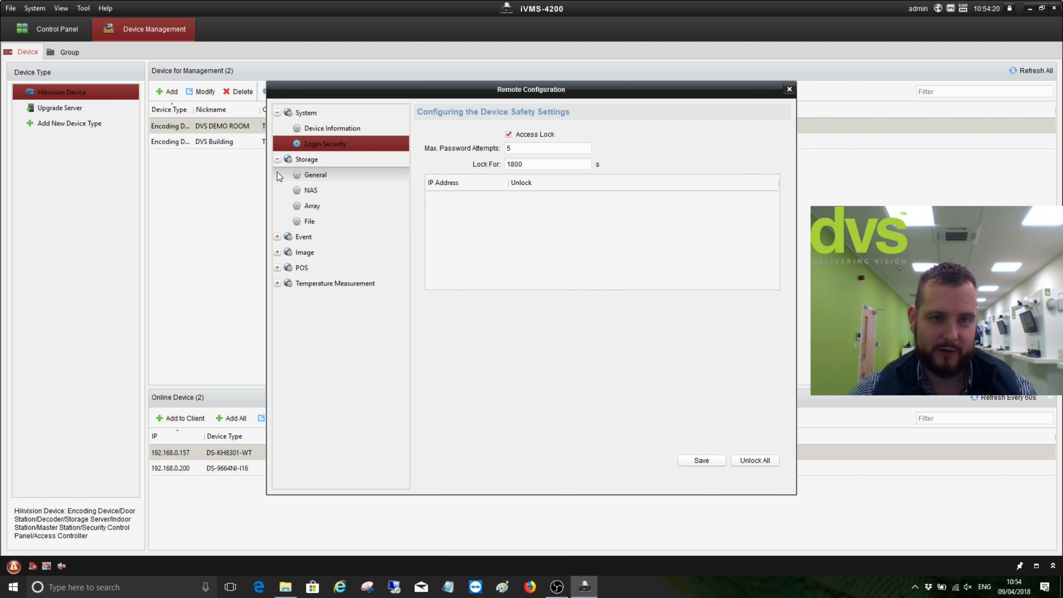
pyautogui.click(277, 237)
pyautogui.click(277, 268)
pyautogui.click(277, 360)
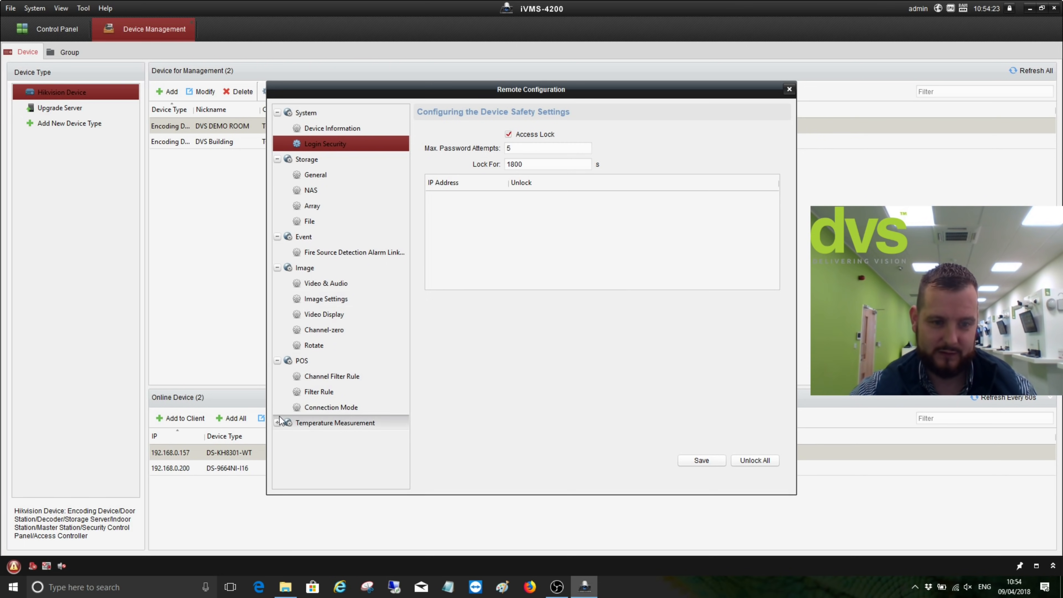
pyautogui.click(278, 423)
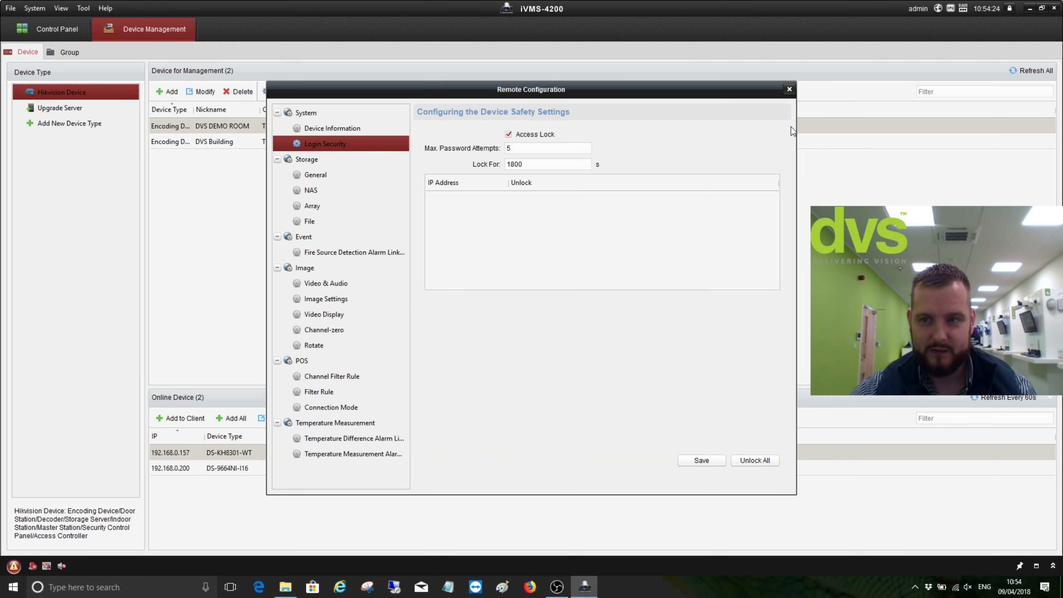
pyautogui.click(789, 89)
# Look over DVS Building's remote configuration, then reselect DVS DEMO ROOM
pyautogui.click(309, 142)
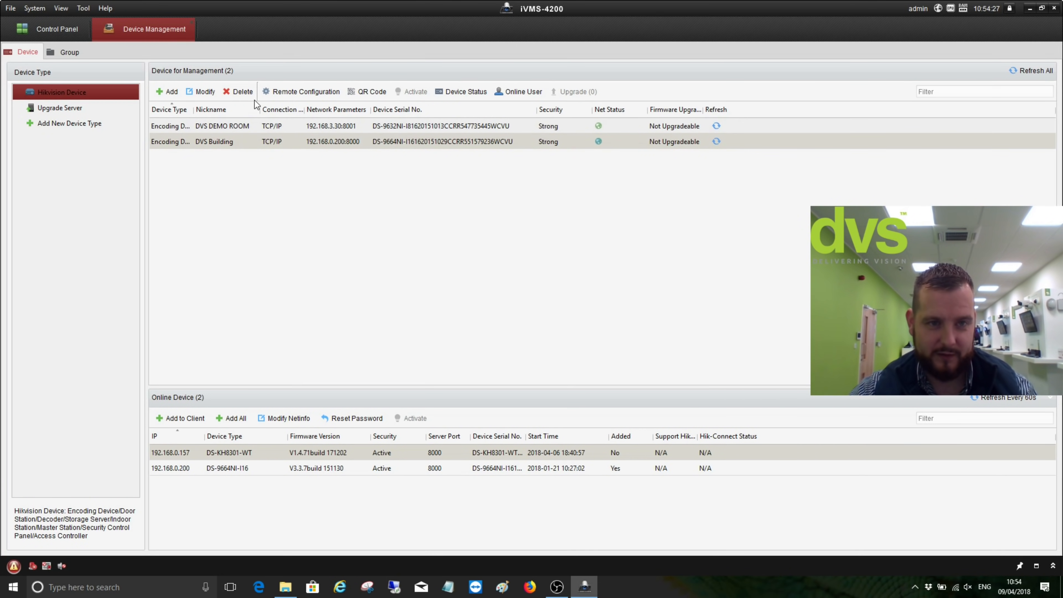
pyautogui.click(281, 91)
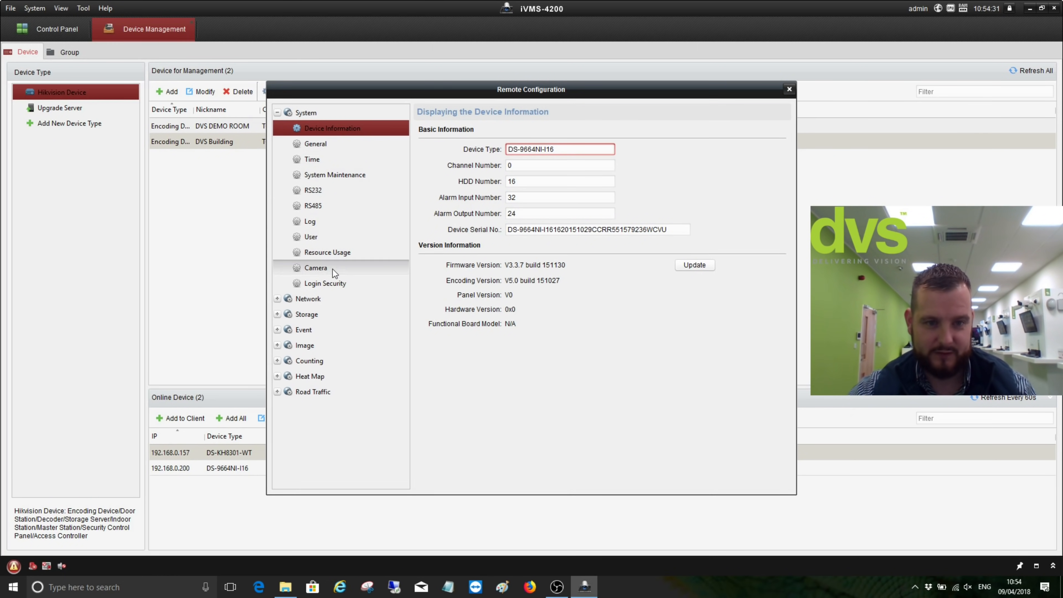
pyautogui.click(788, 90)
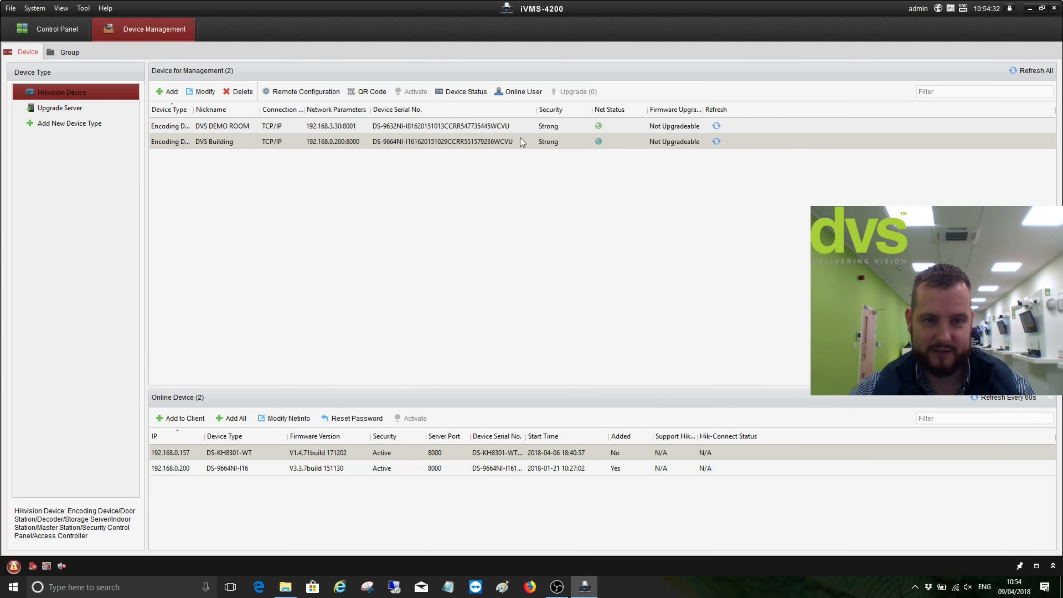
pyautogui.click(384, 128)
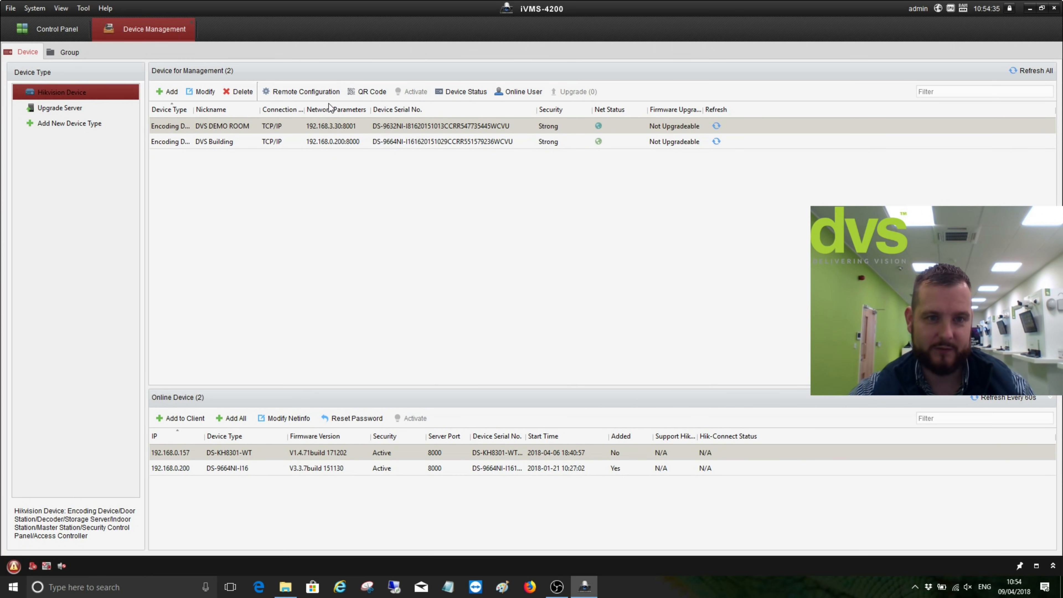
pyautogui.click(323, 96)
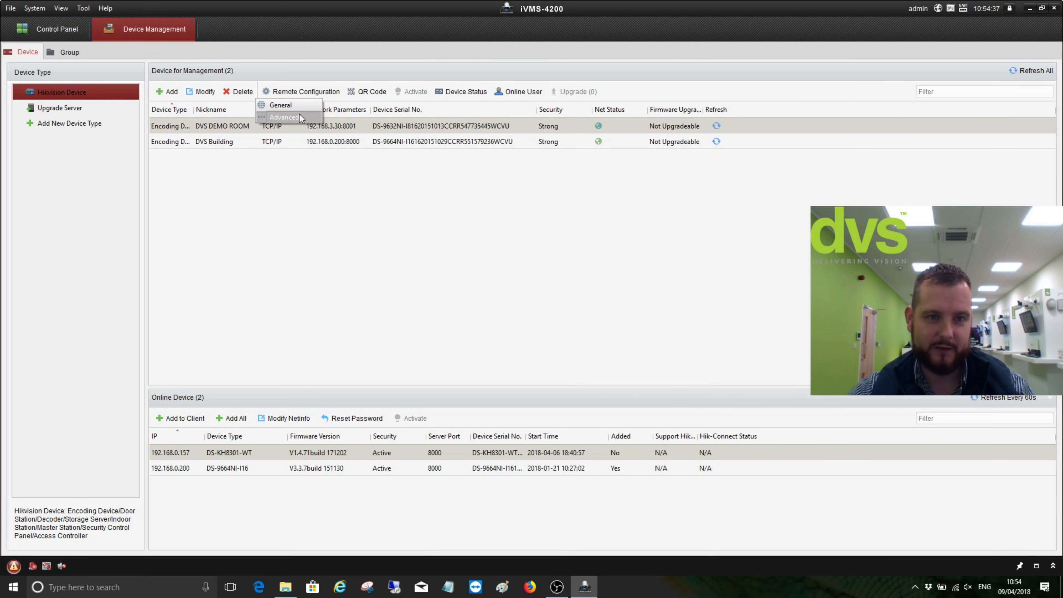
pyautogui.click(406, 218)
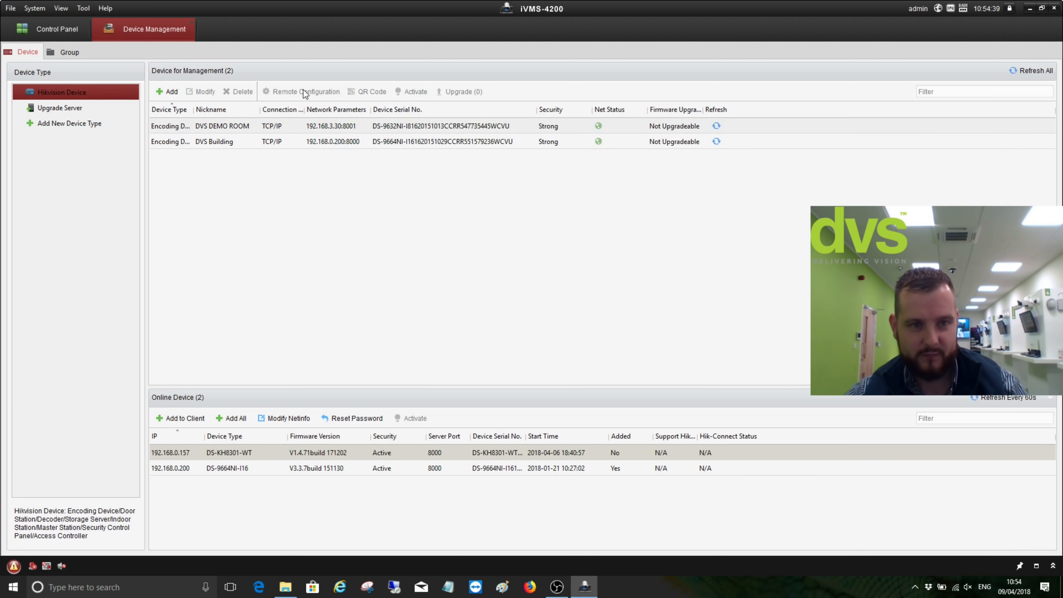
pyautogui.click(311, 127)
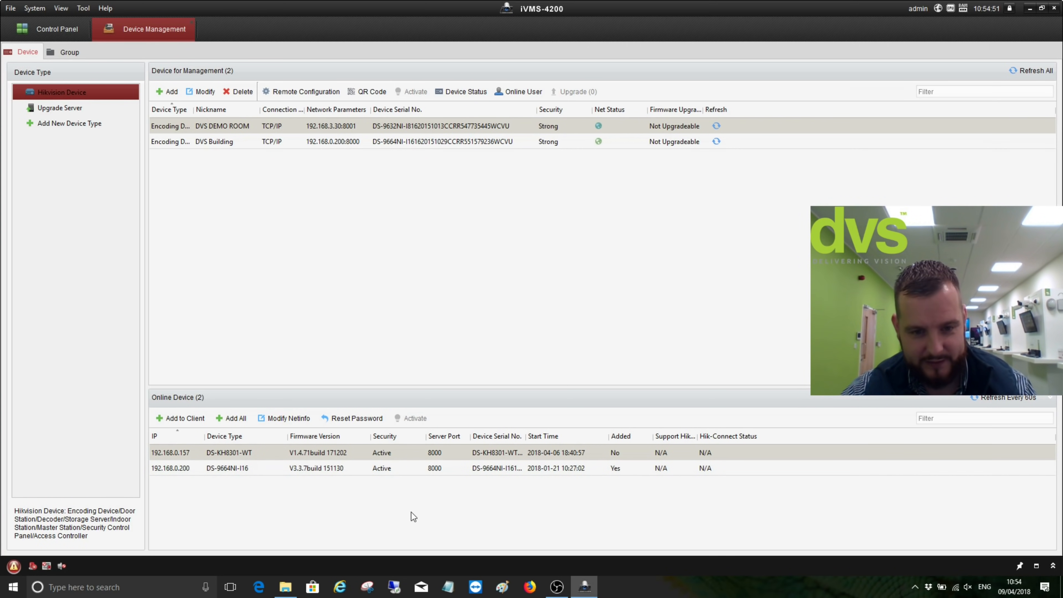
pyautogui.click(350, 419)
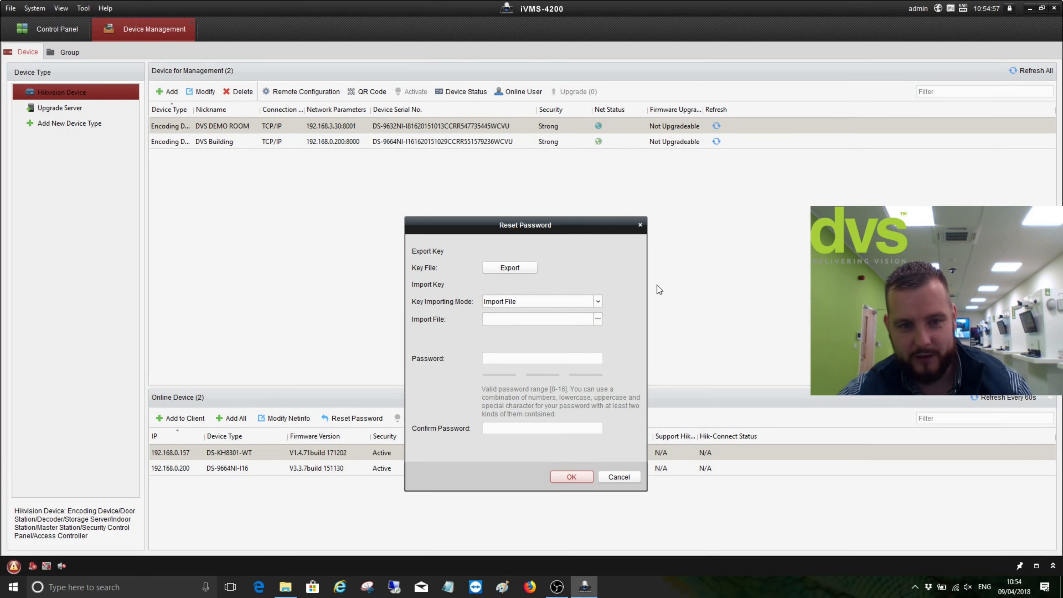
pyautogui.click(501, 362)
pyautogui.click(502, 429)
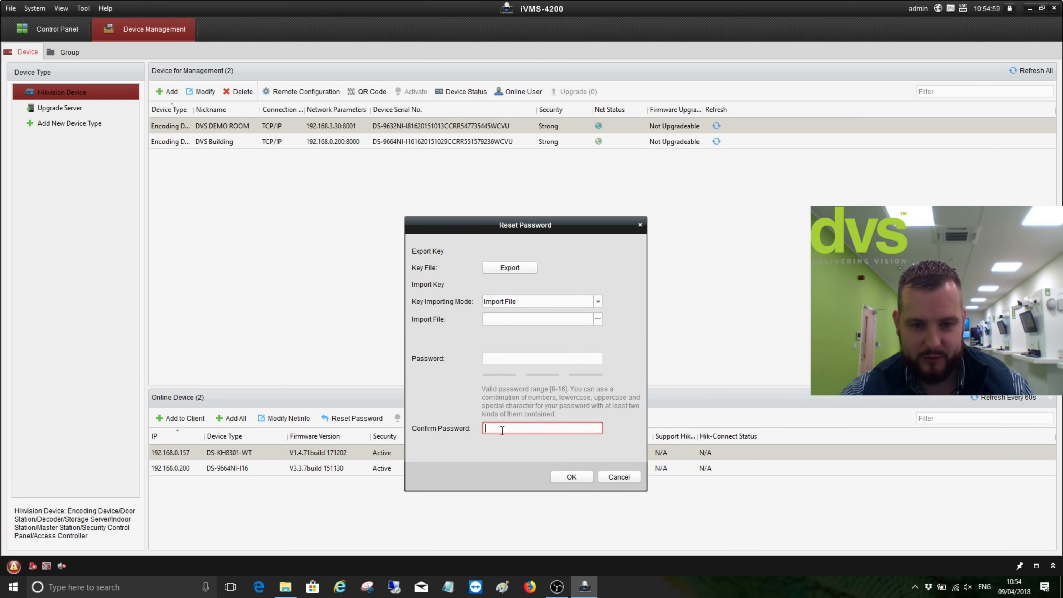
pyautogui.click(610, 478)
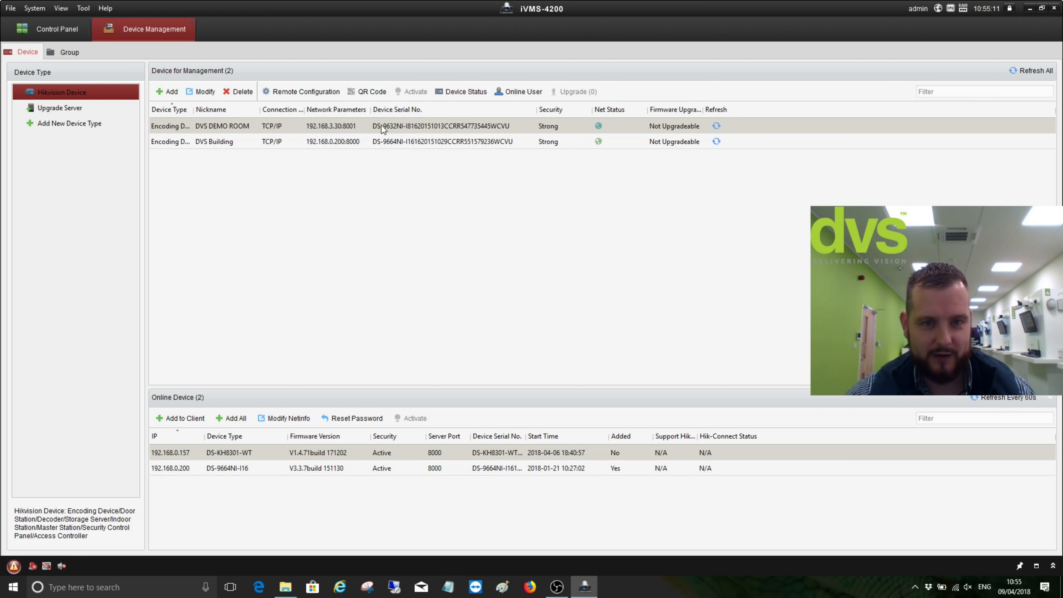
pyautogui.click(457, 91)
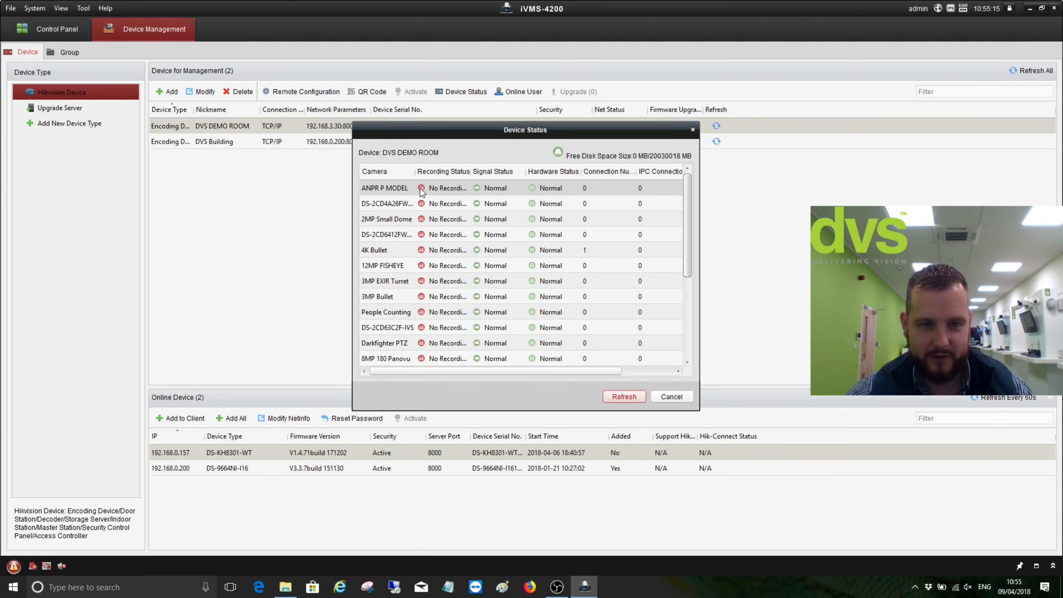
pyautogui.moveTo(415, 165); pyautogui.dragTo(439, 167)
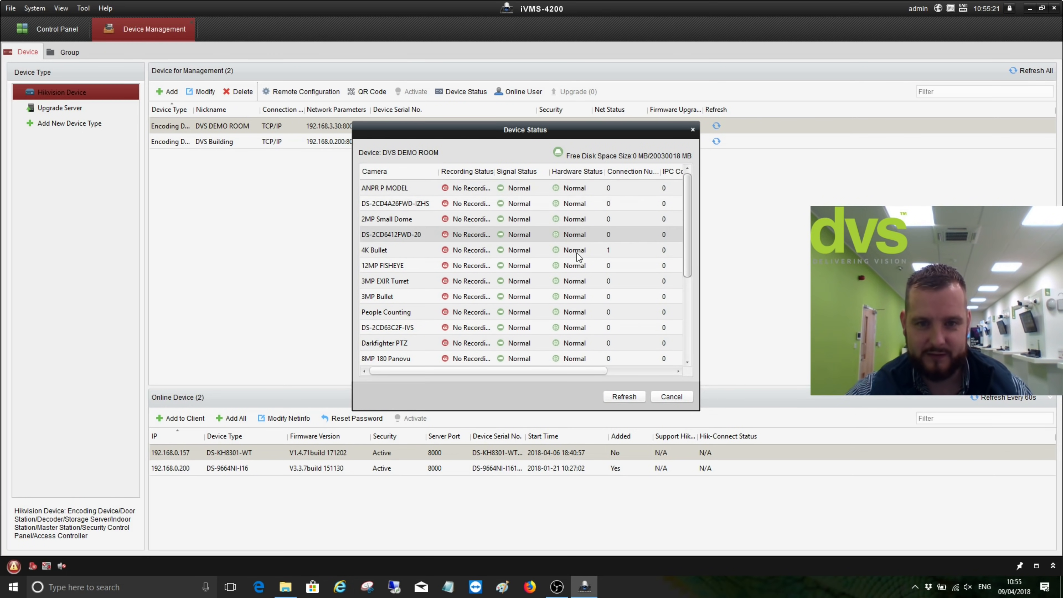
pyautogui.moveTo(584, 371); pyautogui.dragTo(648, 371)
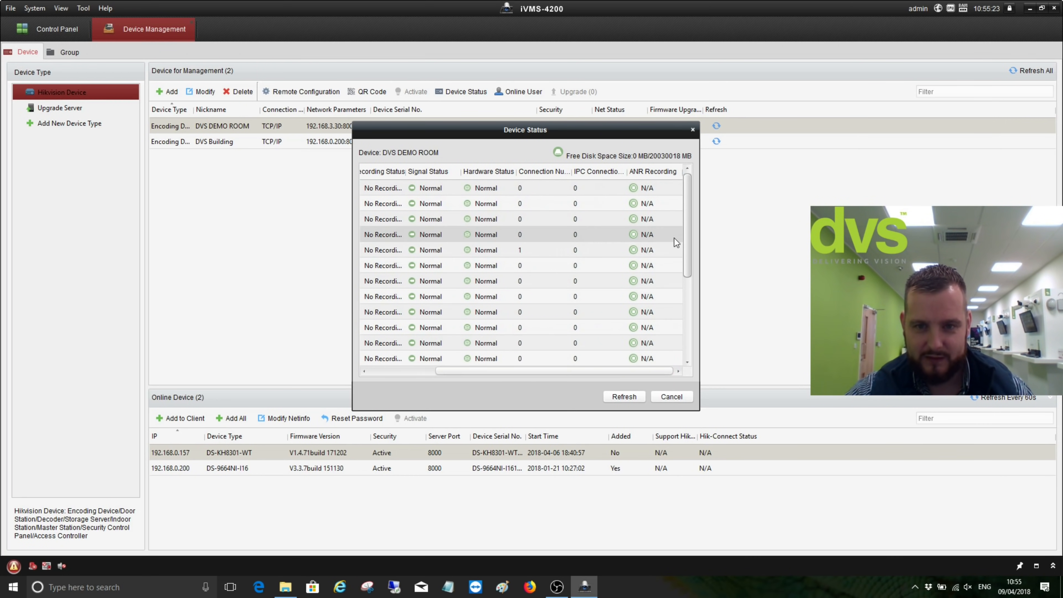
pyautogui.moveTo(689, 215); pyautogui.dragTo(687, 309)
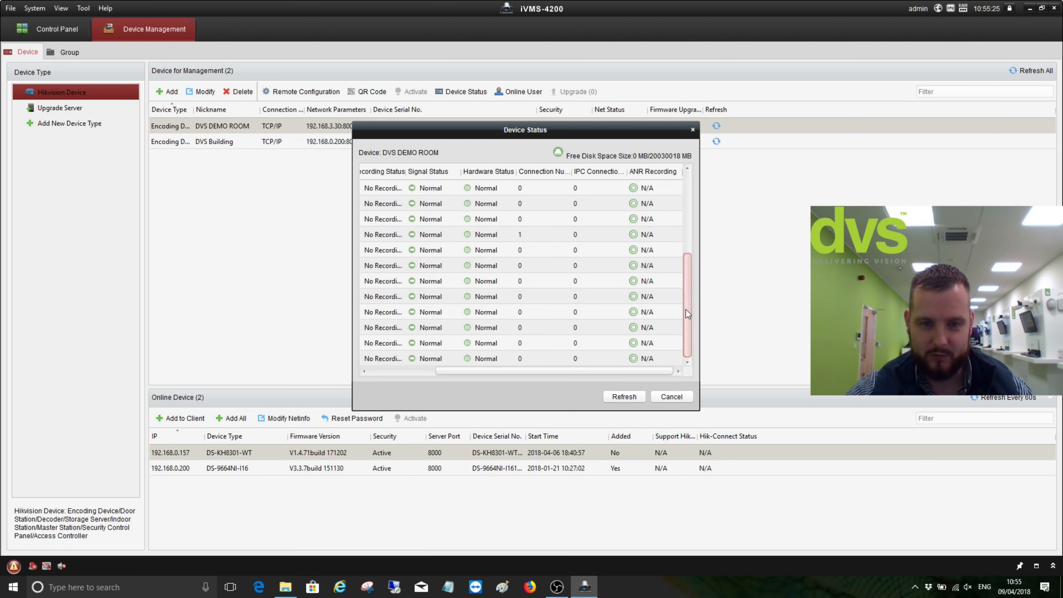
pyautogui.moveTo(561, 368); pyautogui.dragTo(428, 380)
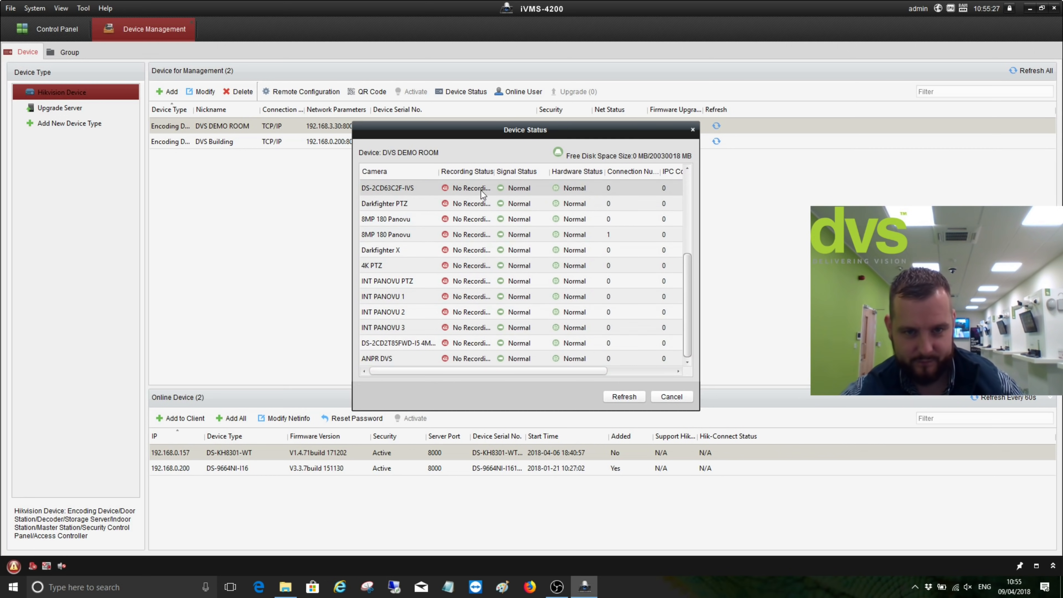
pyautogui.click(693, 130)
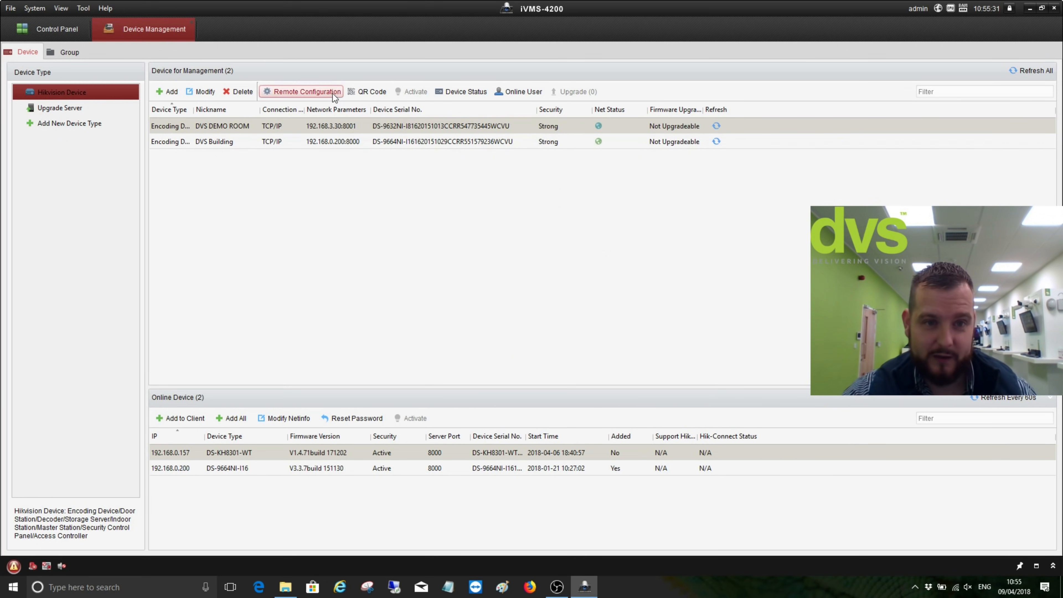
pyautogui.click(524, 92)
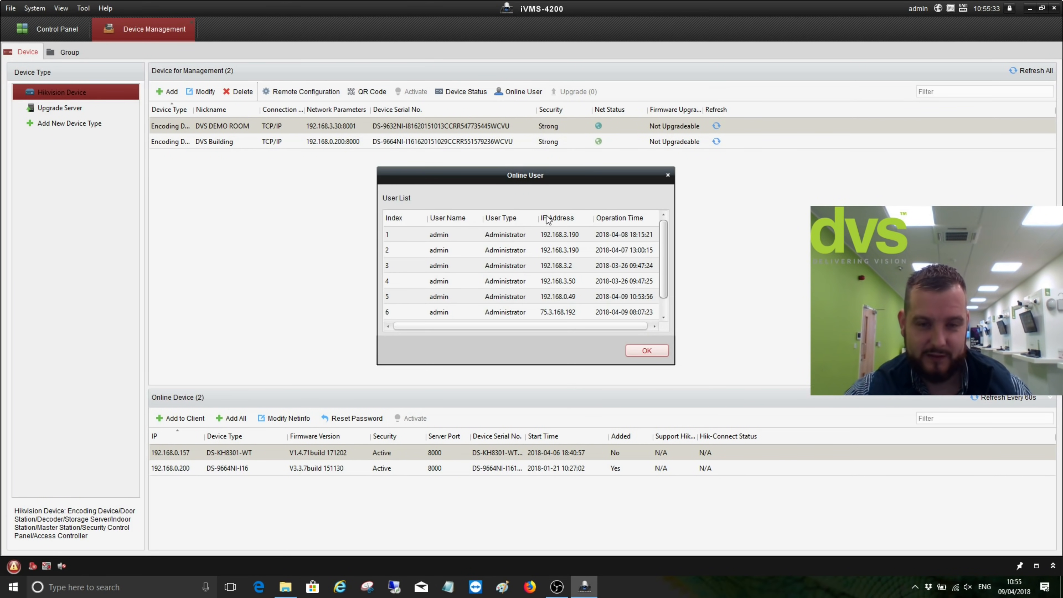
pyautogui.scroll(-1, 532, 259)
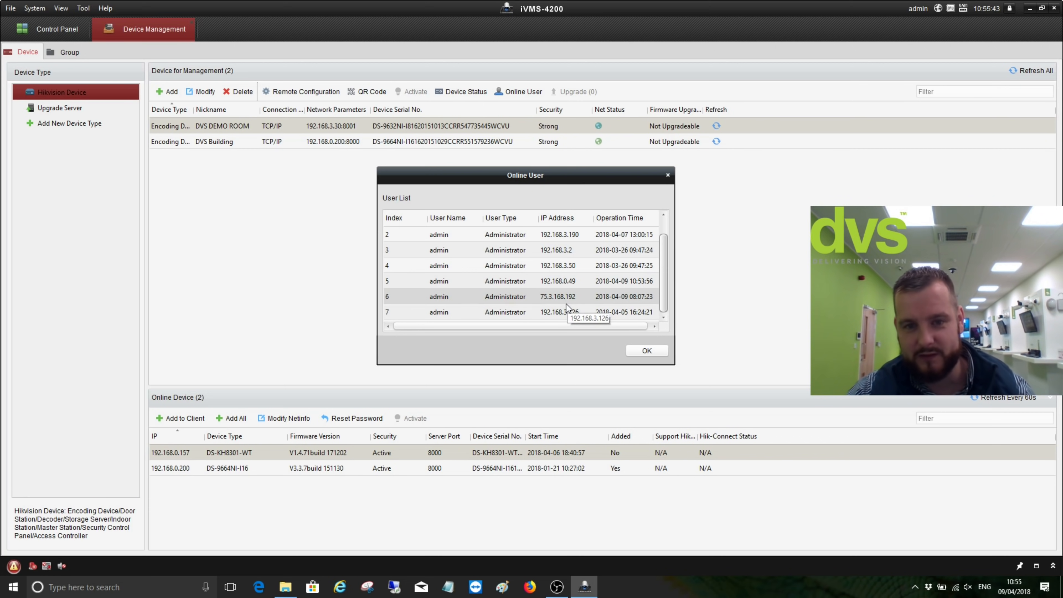
pyautogui.click(639, 350)
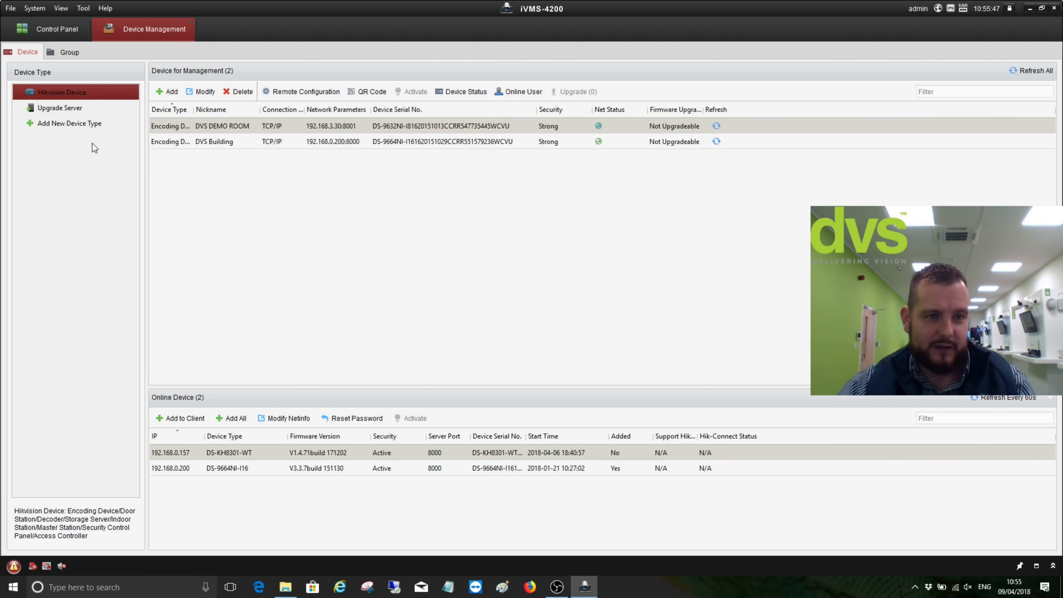
# Add Hik-Connect Device and Third-party Encoding Device as new device types
pyautogui.click(72, 124)
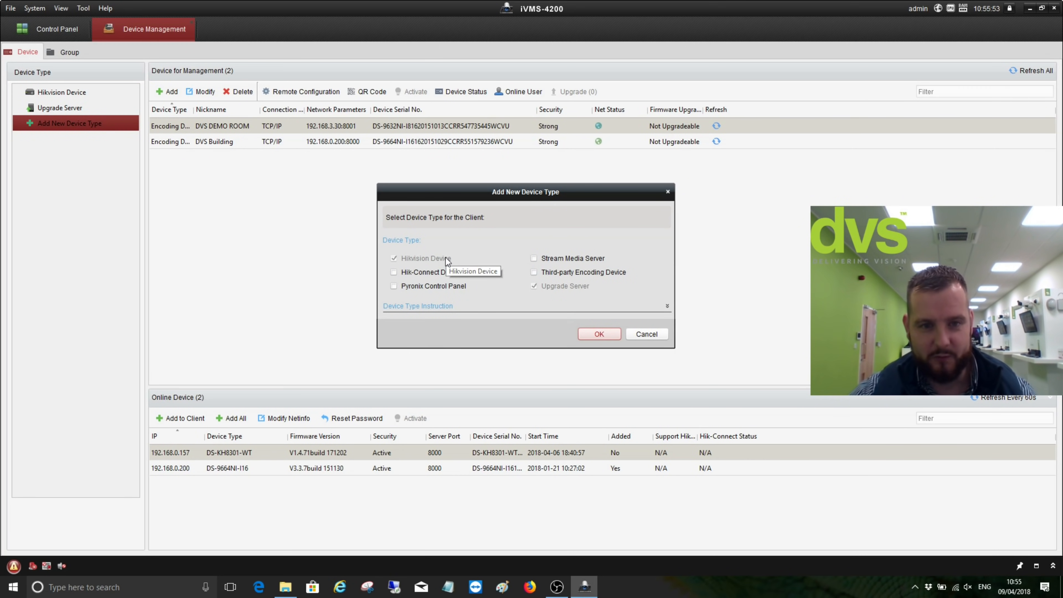
pyautogui.click(394, 272)
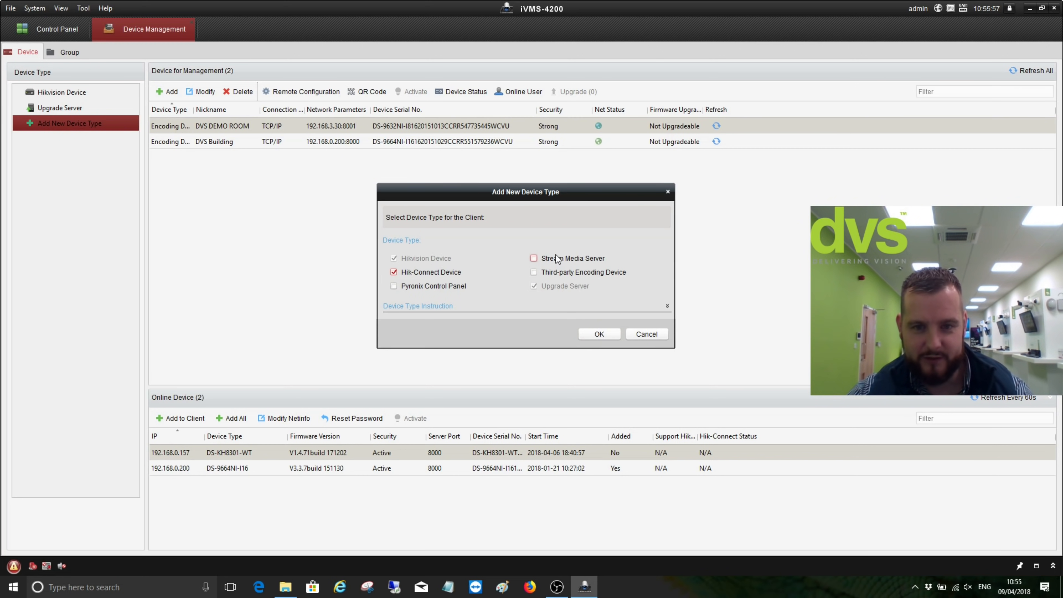
pyautogui.click(534, 272)
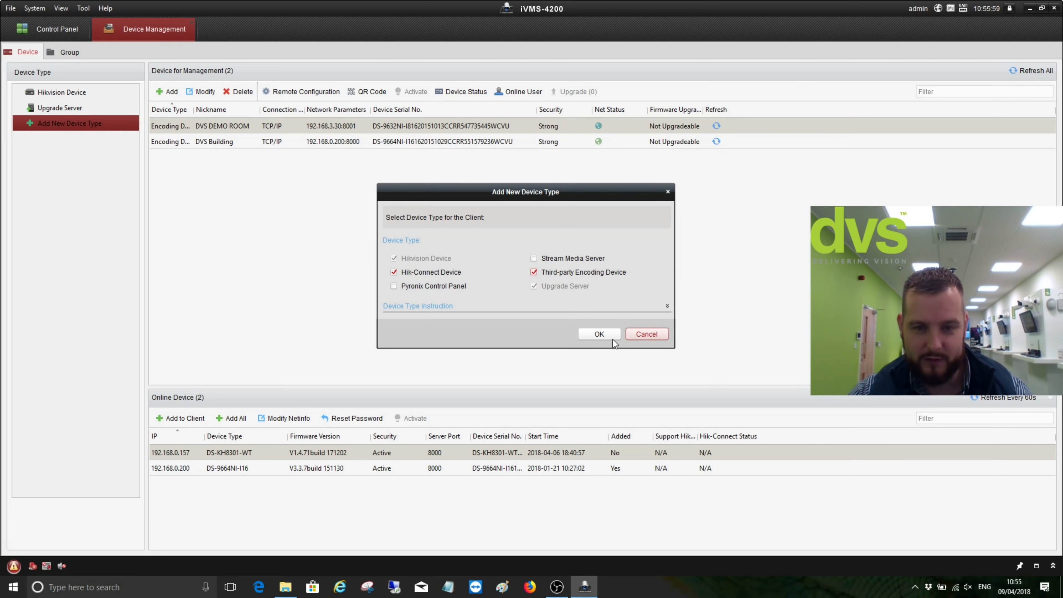
pyautogui.click(589, 334)
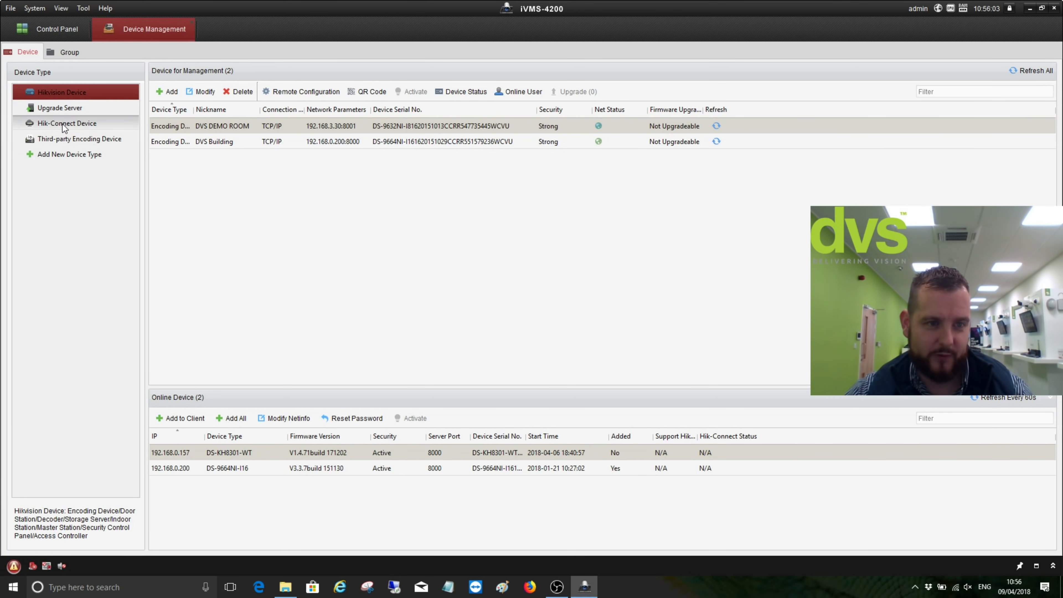
# Go to Hik-Connect Device and set the login region to United Kingdom
pyautogui.click(64, 124)
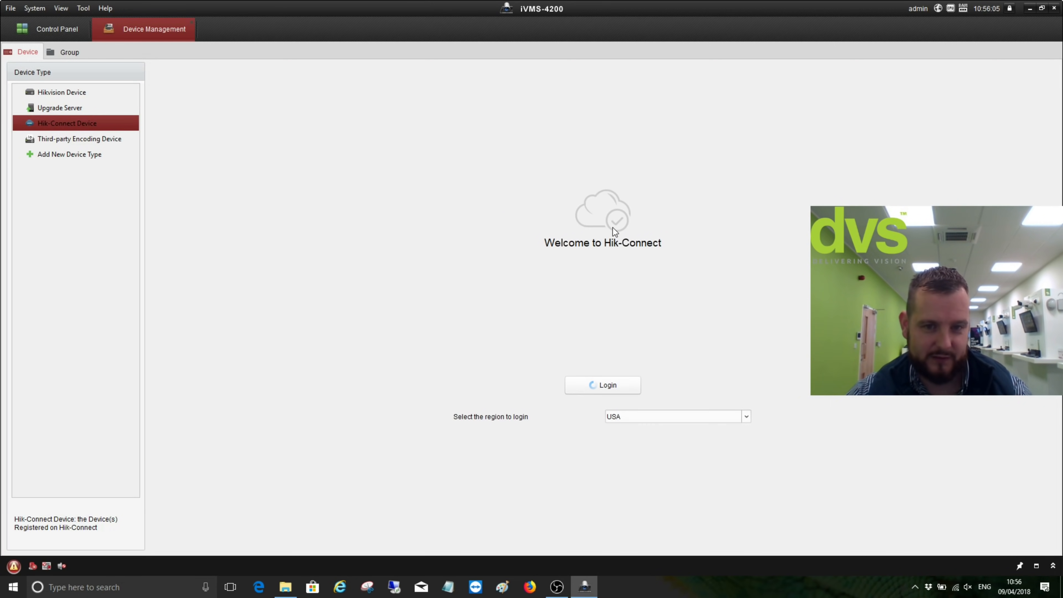
pyautogui.click(637, 416)
pyautogui.scroll(-3, 665, 459)
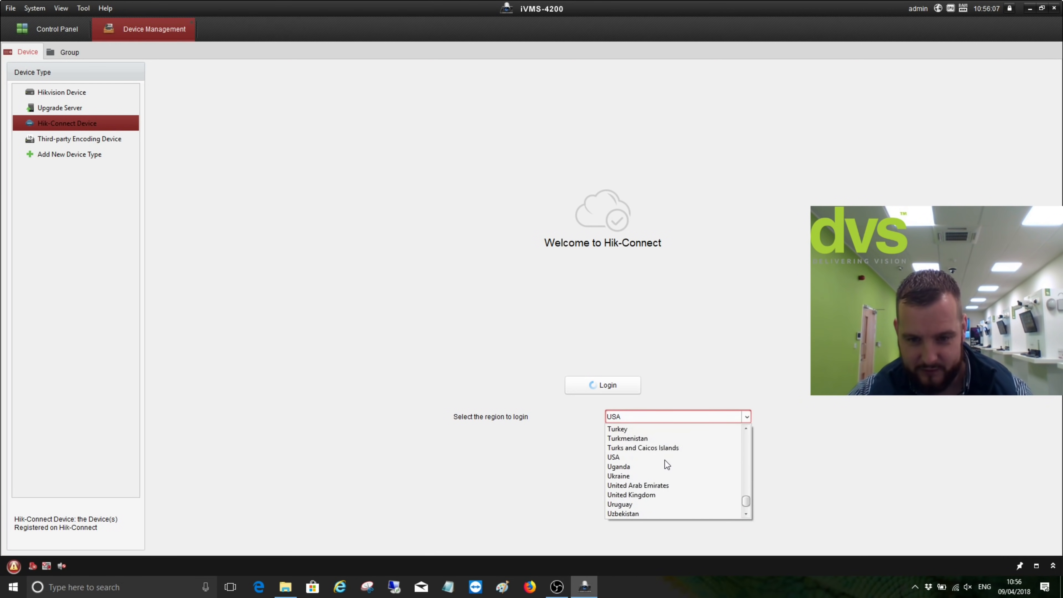
pyautogui.click(653, 466)
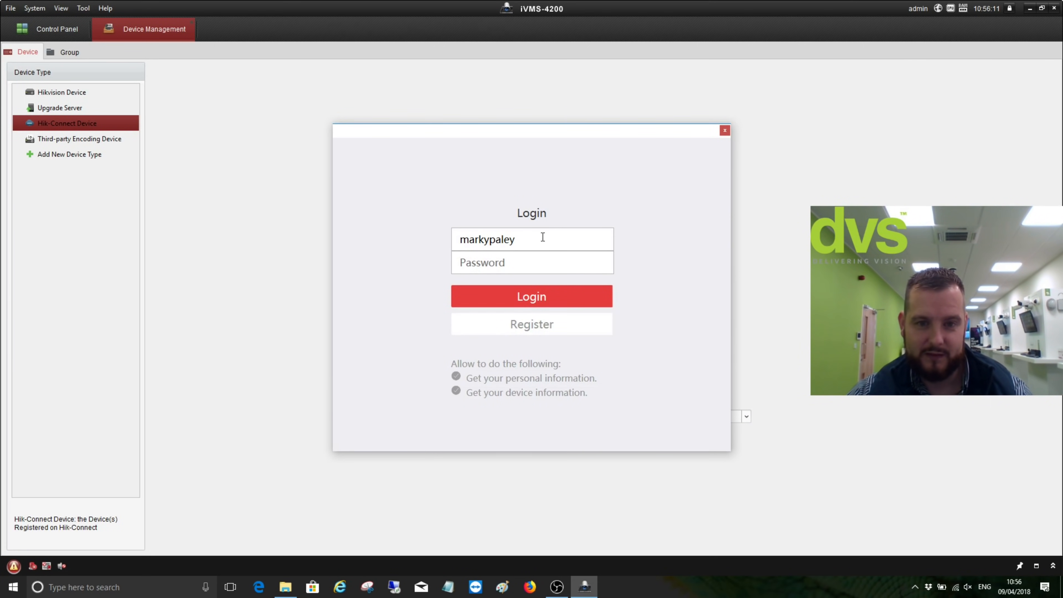
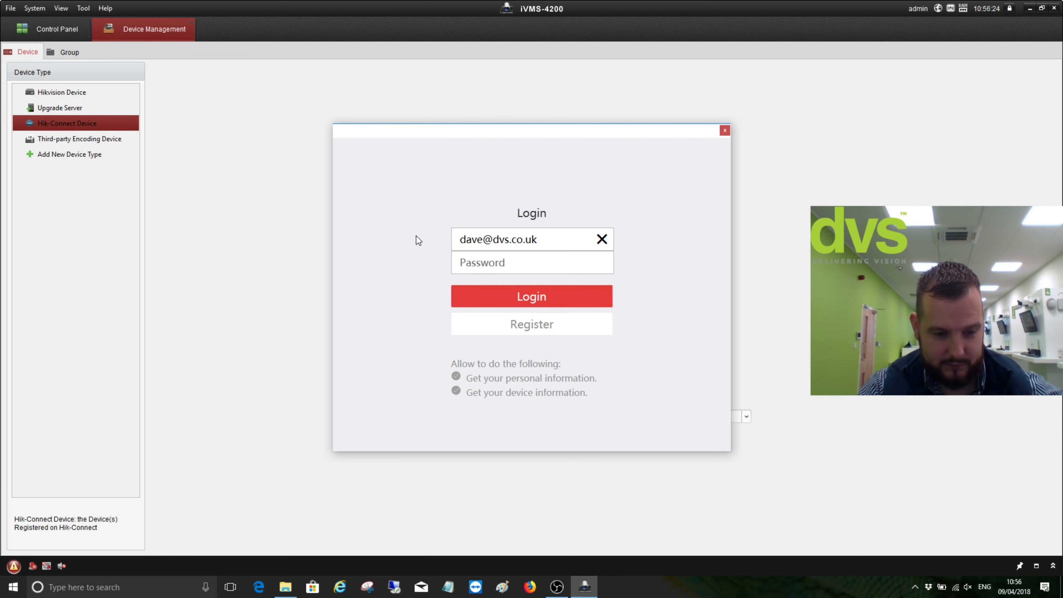
# Enter the Hik-Connect account e-mail and password and log in
pyautogui.press('Tab')
pyautogui.write('••••••••••••')
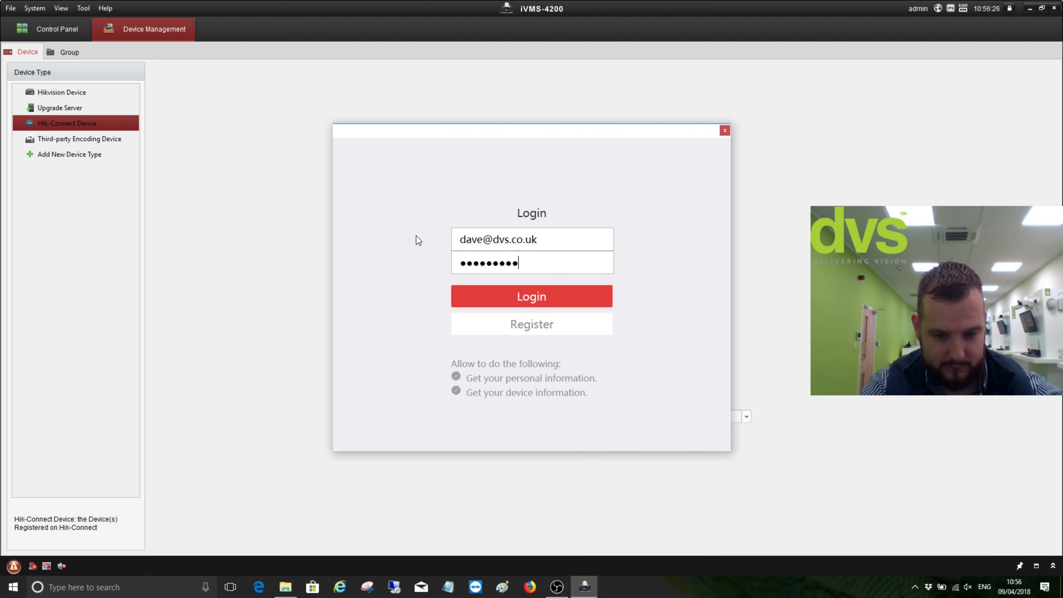
pyautogui.click(502, 303)
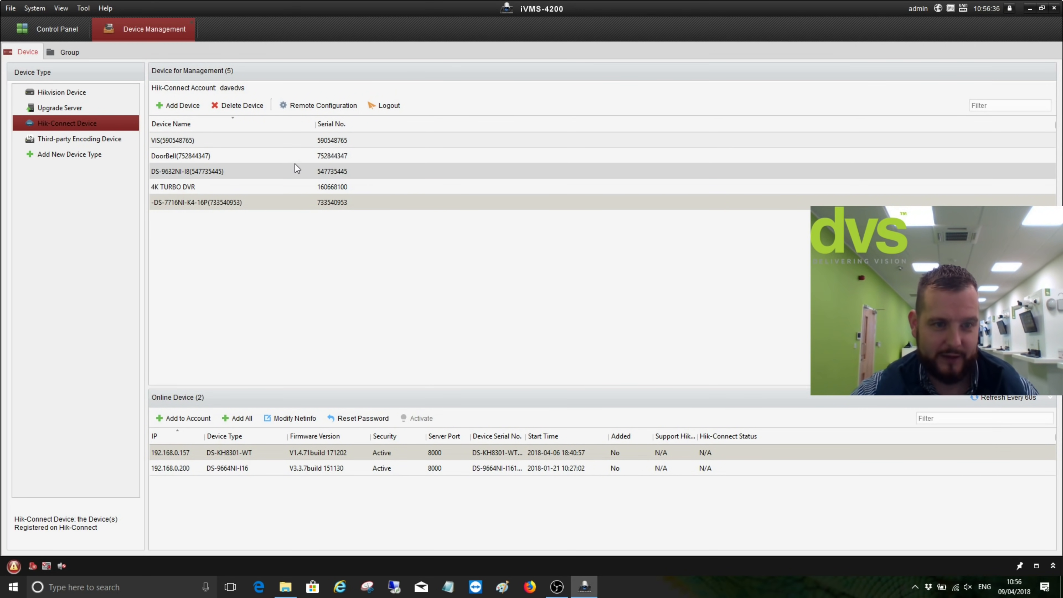
pyautogui.click(292, 172)
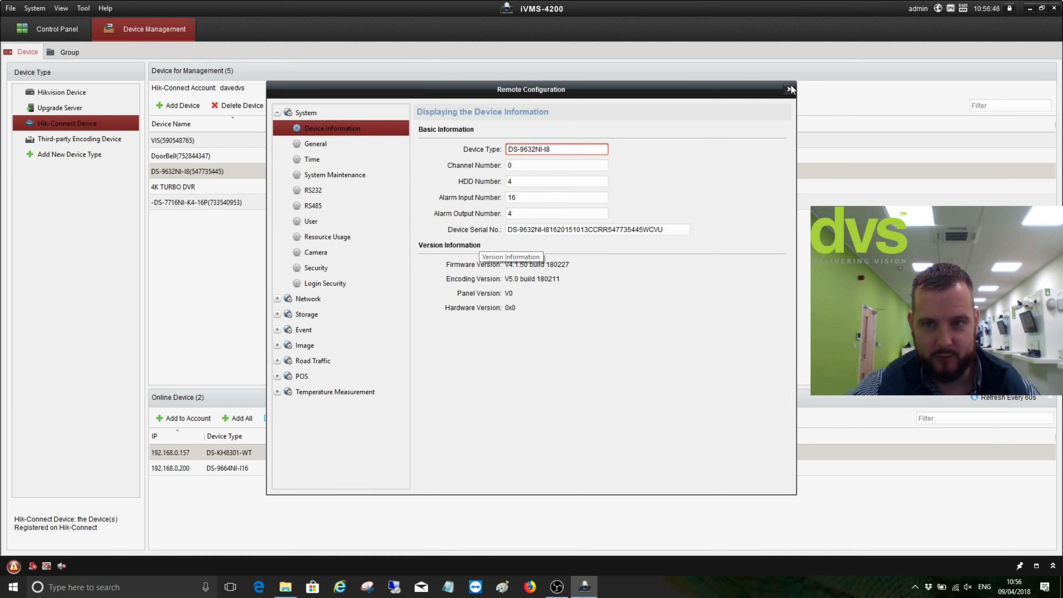
pyautogui.click(789, 89)
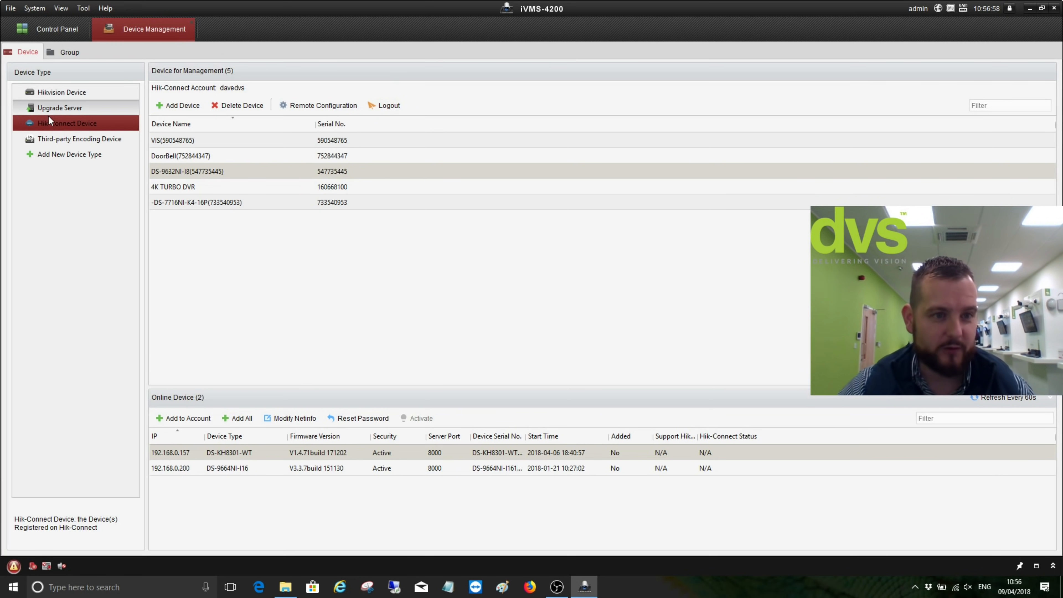
# View the empty Third-party Encoding Device list, browse Add's protocol types keeping ONVIF, then cancel
pyautogui.click(55, 140)
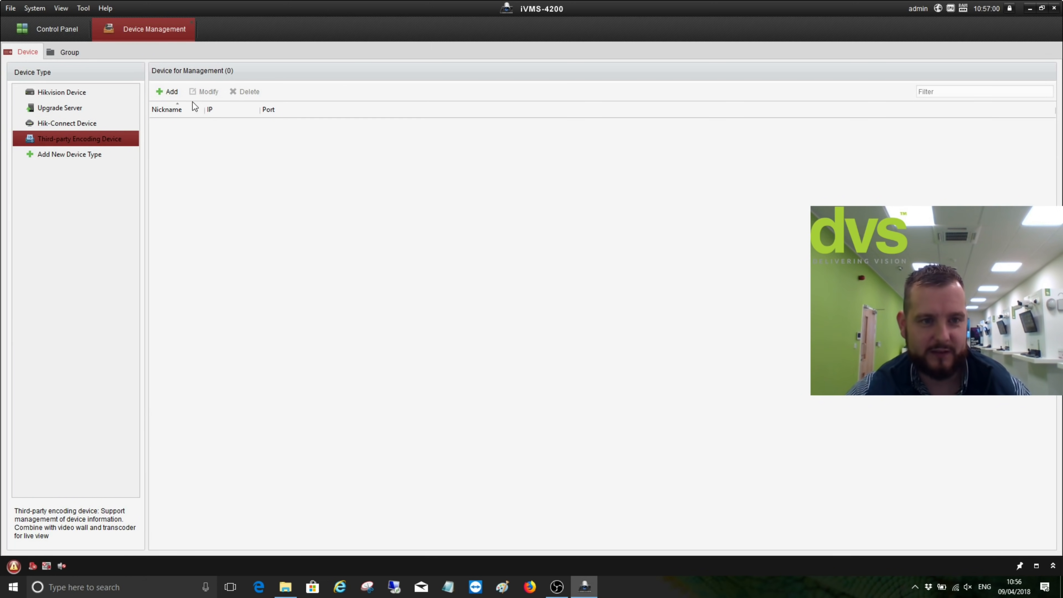
pyautogui.click(168, 96)
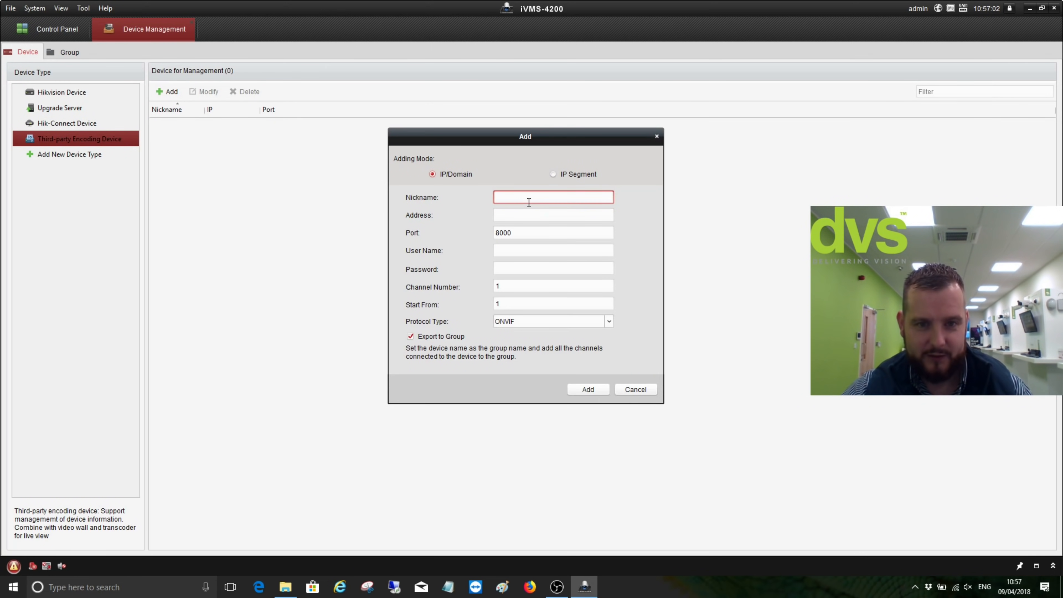
pyautogui.click(543, 319)
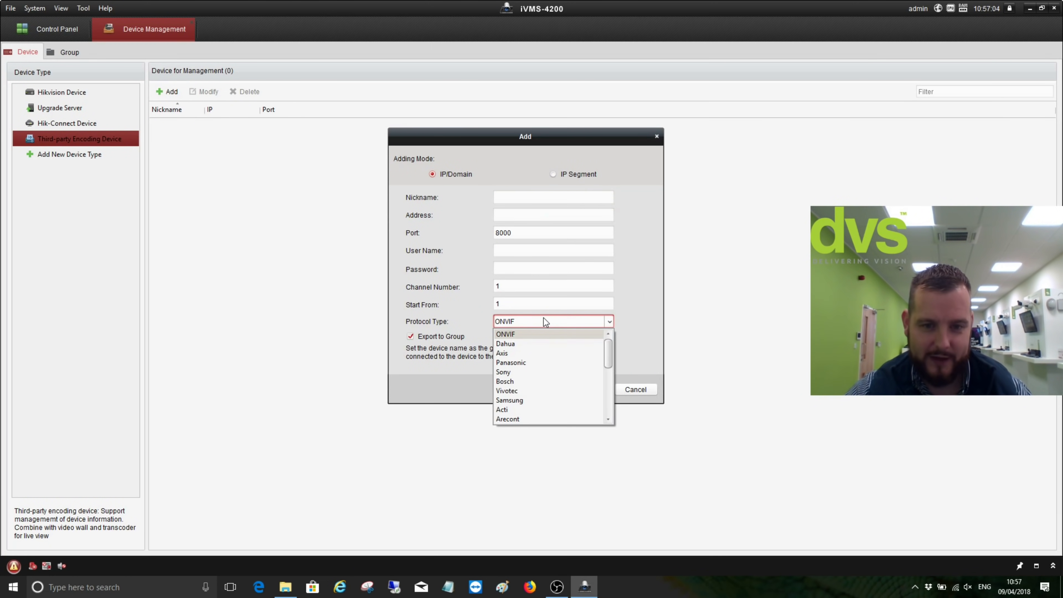
pyautogui.scroll(-8, 543, 353)
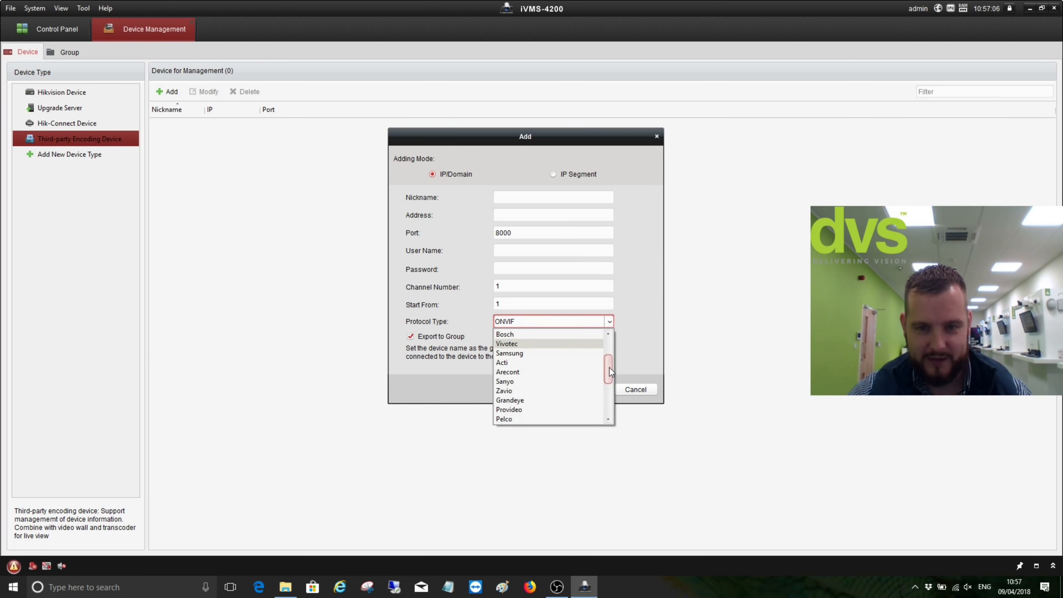
pyautogui.scroll(-1, 602, 401)
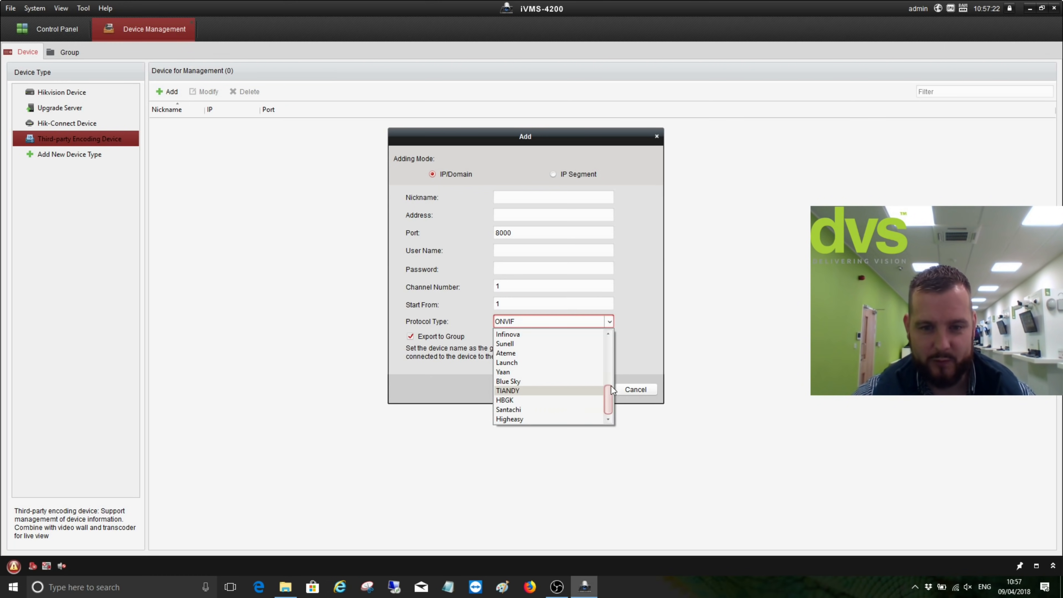
pyautogui.moveTo(610, 390); pyautogui.dragTo(623, 333)
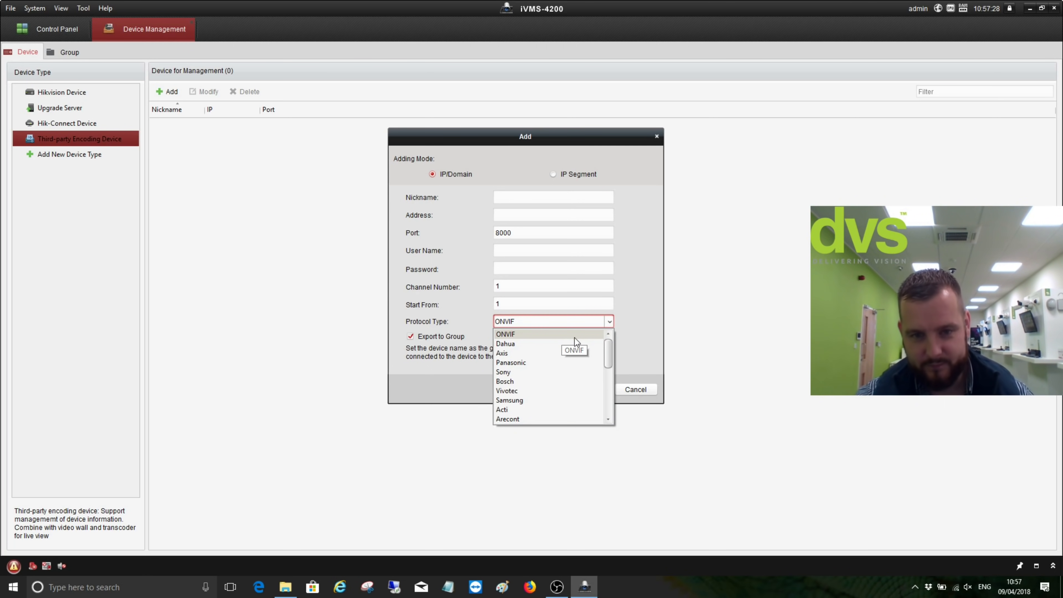
pyautogui.scroll(-6, 552, 367)
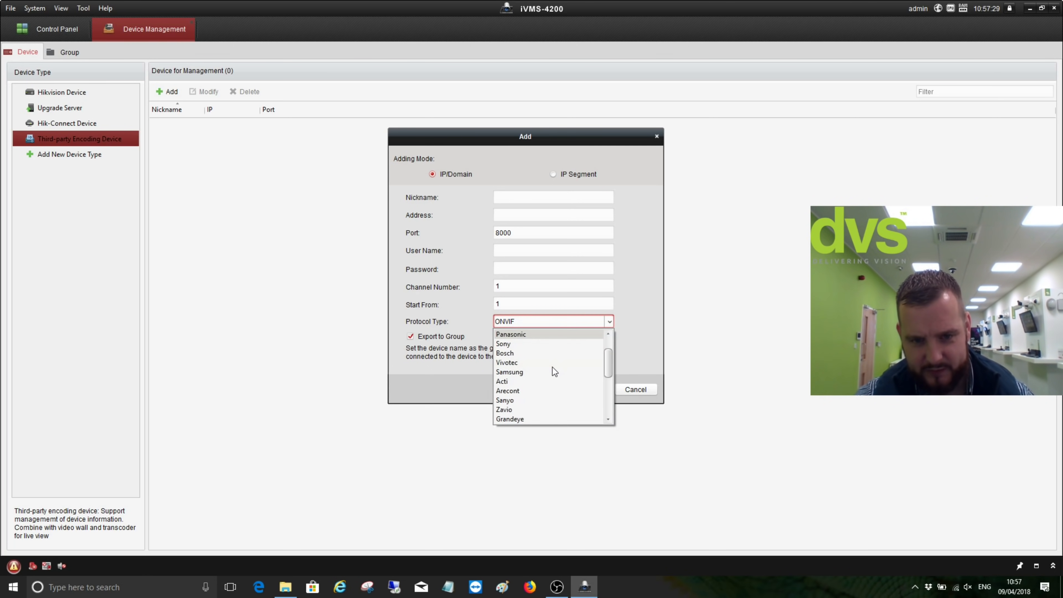
pyautogui.click(651, 357)
pyautogui.click(647, 386)
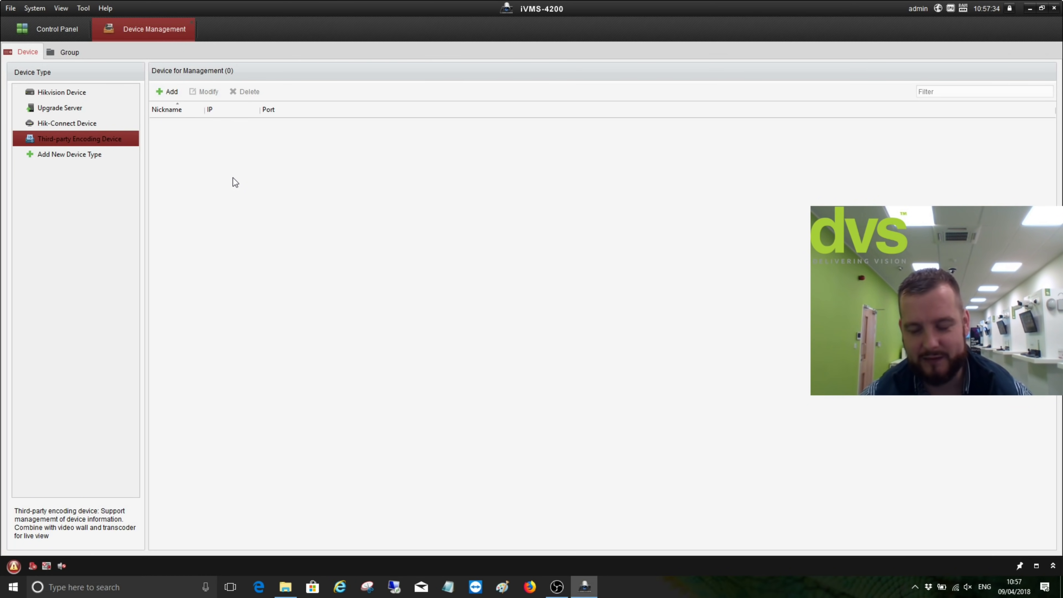
# View the upgrade server list, then open System Configuration from the Tool menu
pyautogui.click(65, 108)
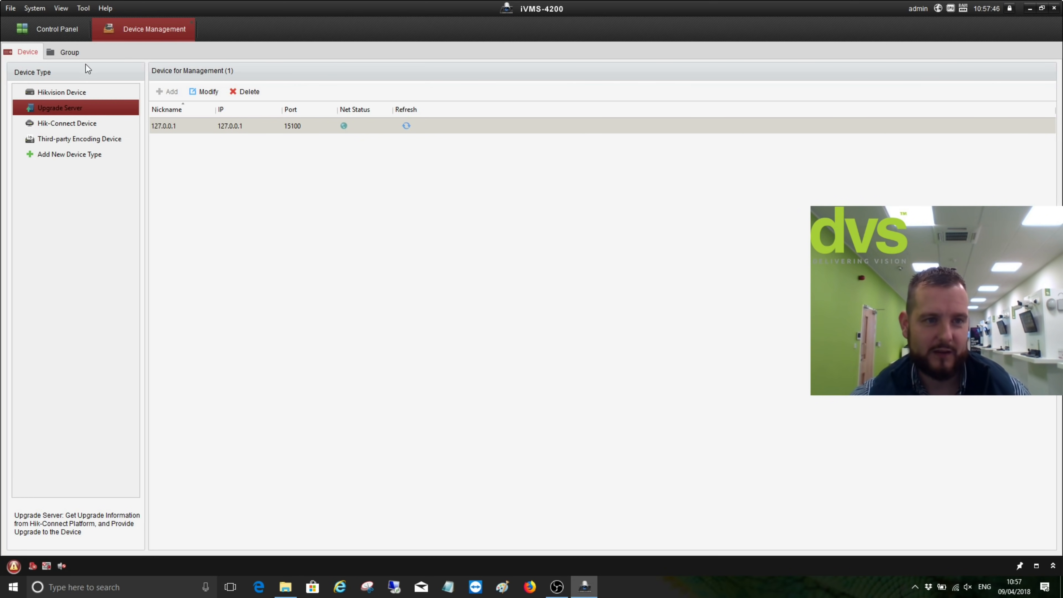
pyautogui.click(83, 8)
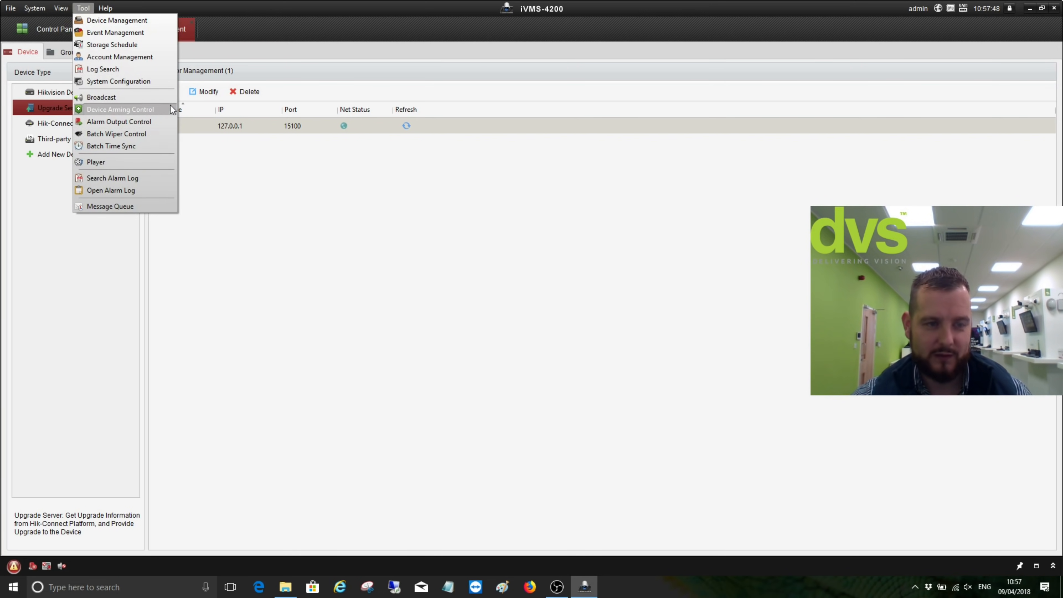
pyautogui.click(137, 76)
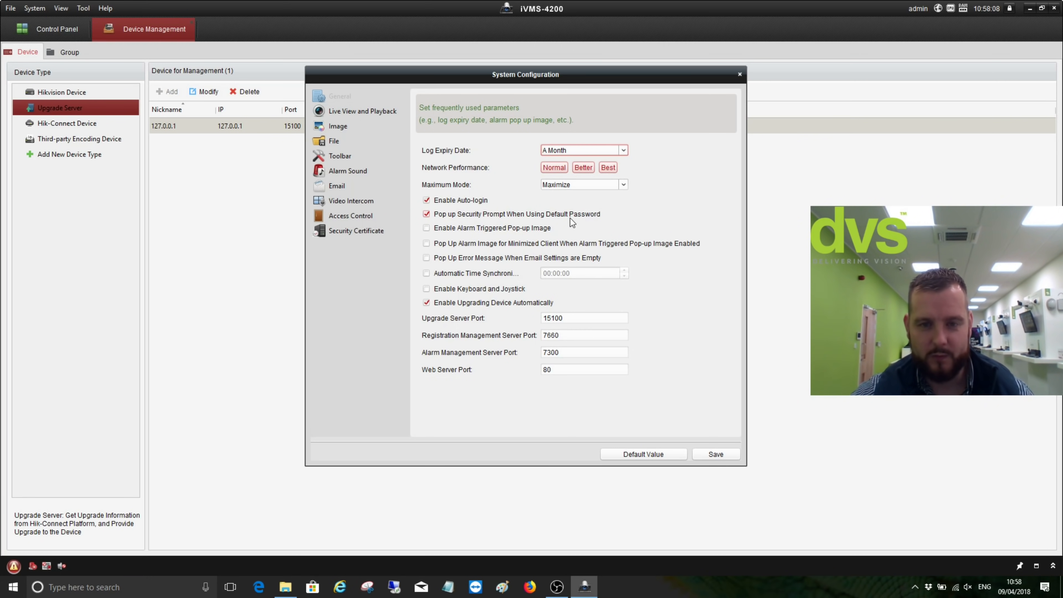
# Untick the default-password prompt and automatic device upgrading in General, and save
pyautogui.click(426, 214)
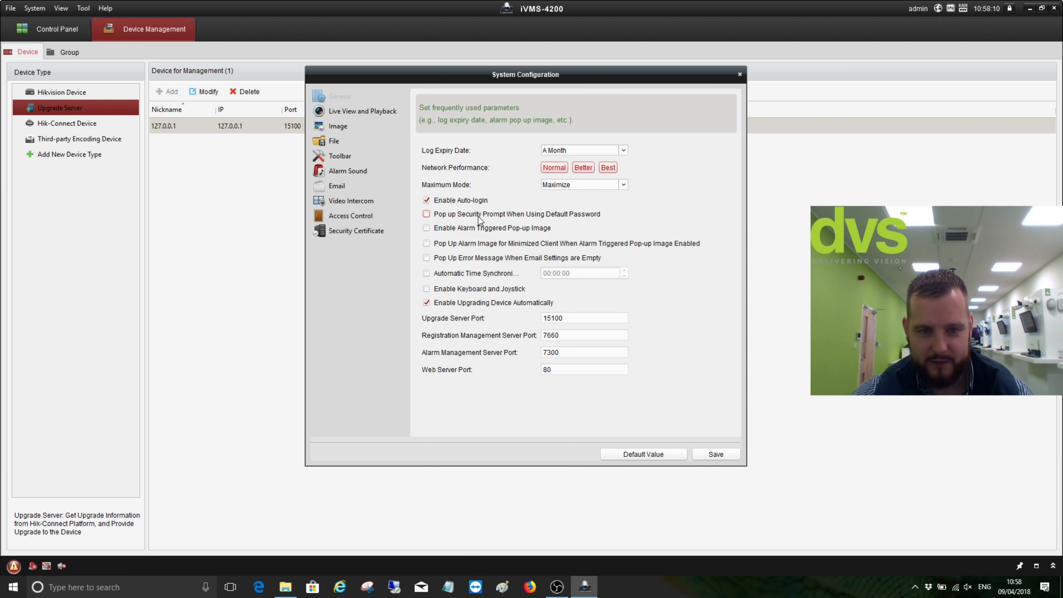
pyautogui.click(427, 303)
pyautogui.click(696, 453)
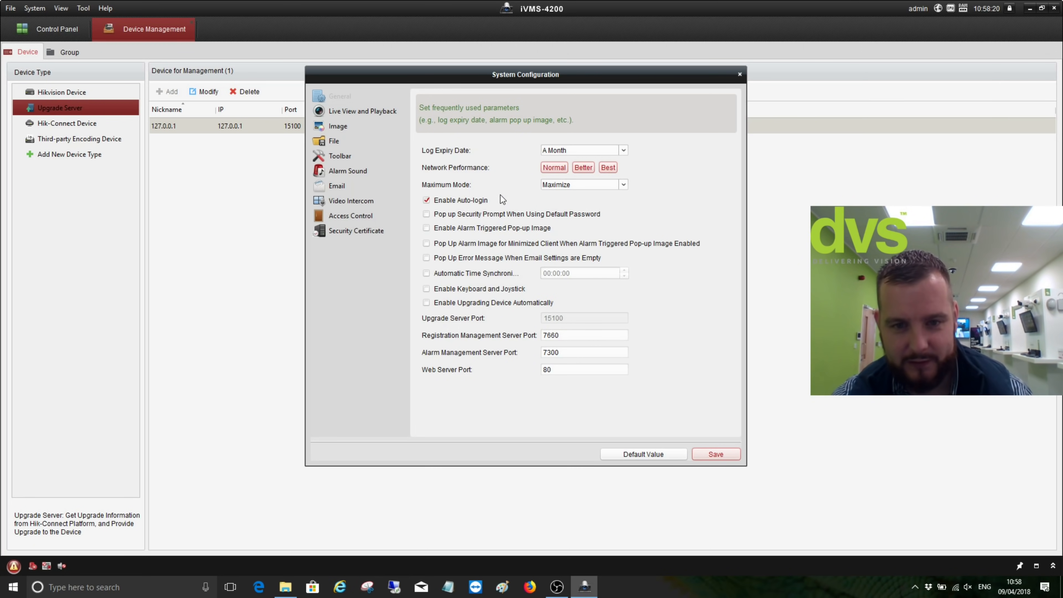
pyautogui.click(368, 111)
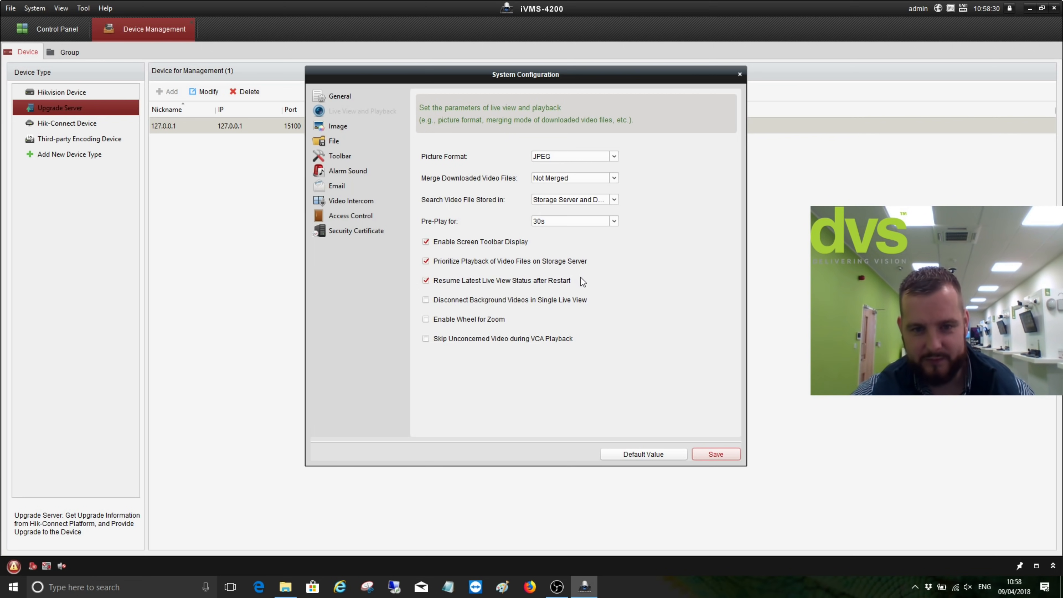
# Tick Disconnect Background Videos in Single Live View and Enable Wheel for Zoom, and save
pyautogui.click(426, 300)
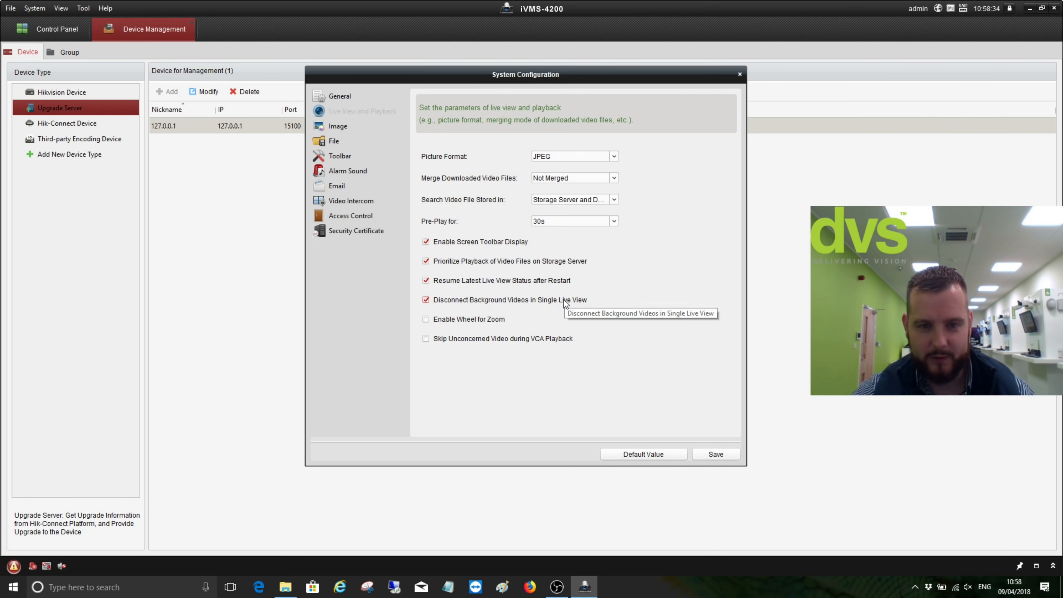
pyautogui.click(426, 320)
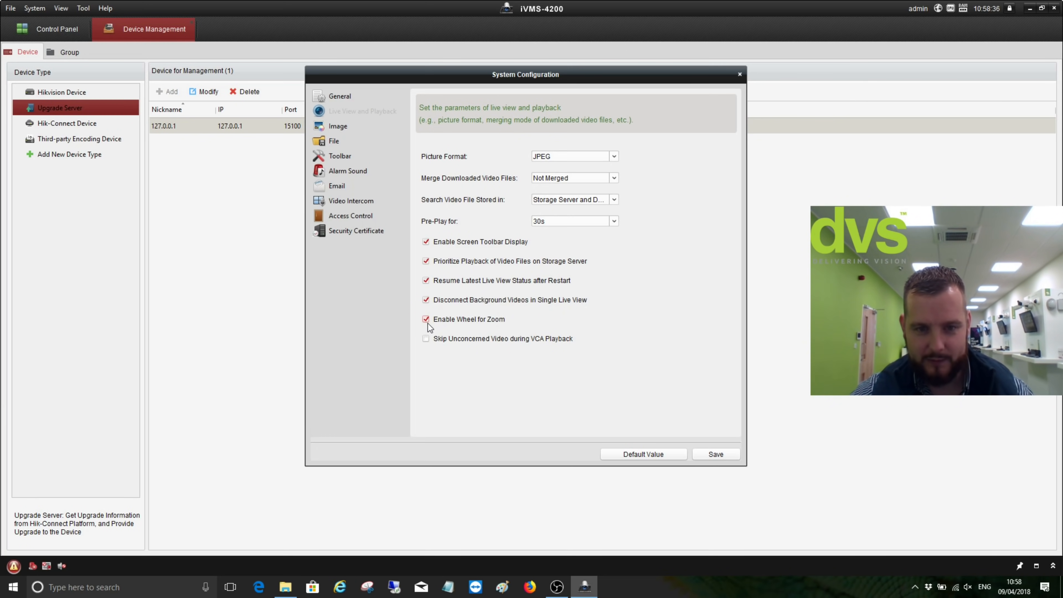
pyautogui.click(714, 456)
pyautogui.click(333, 128)
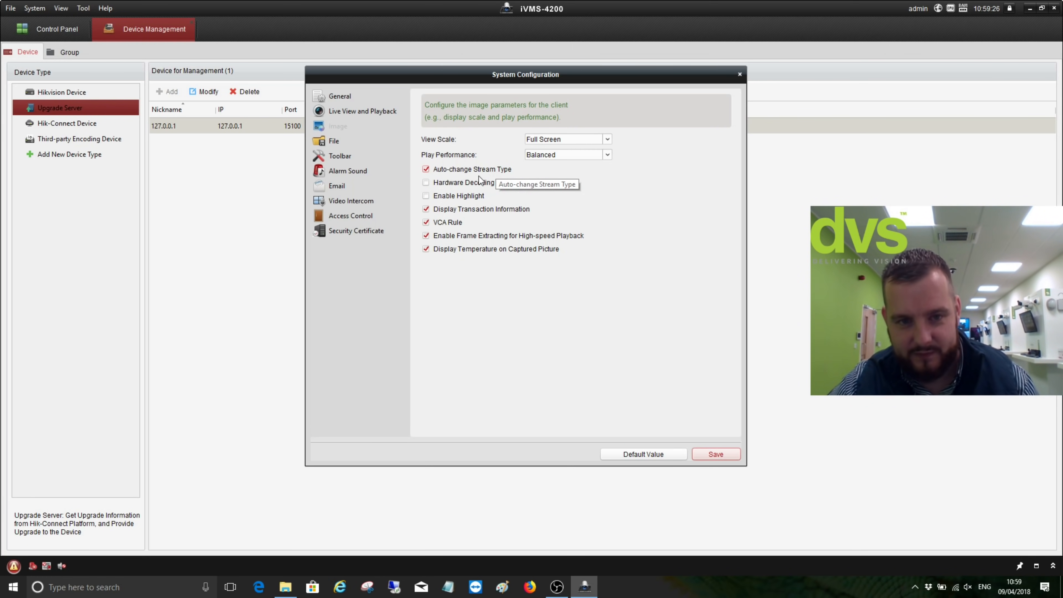
# Prefer hardware decoding, turn off the VCA Rule display, and save the Image settings
pyautogui.click(442, 184)
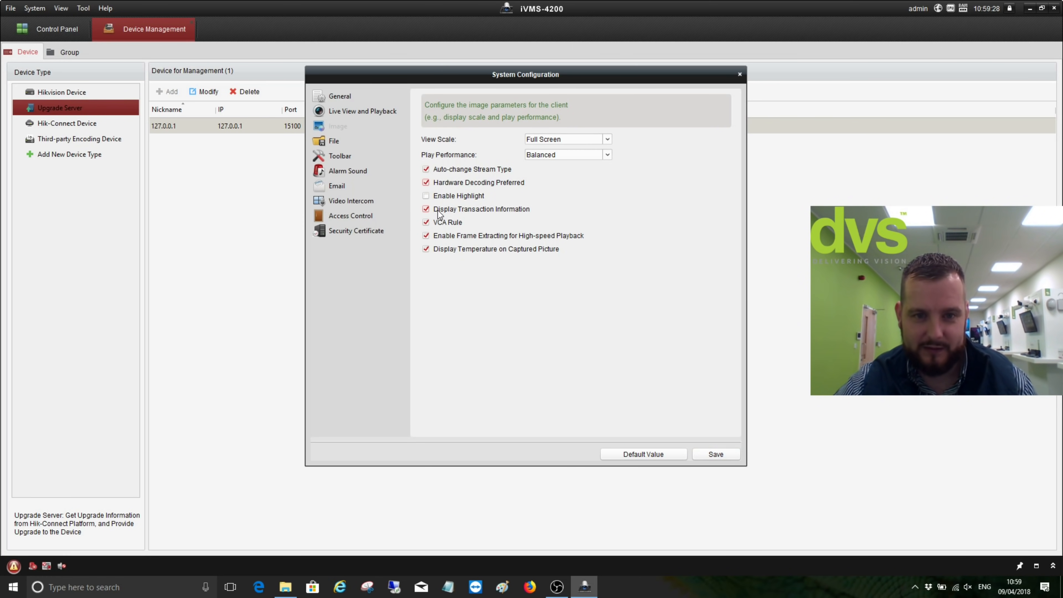
pyautogui.click(442, 222)
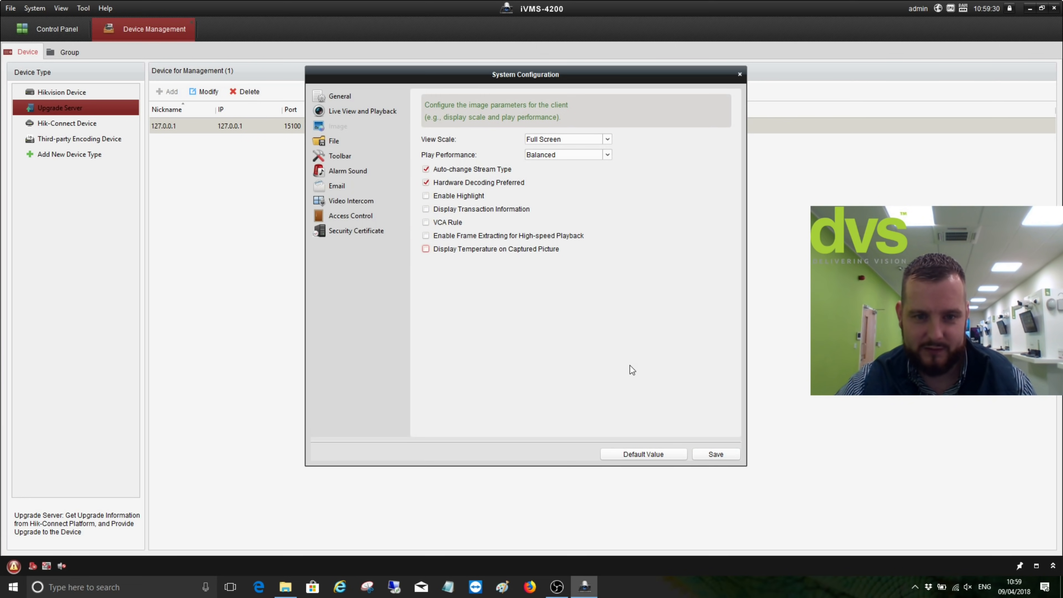
pyautogui.click(707, 457)
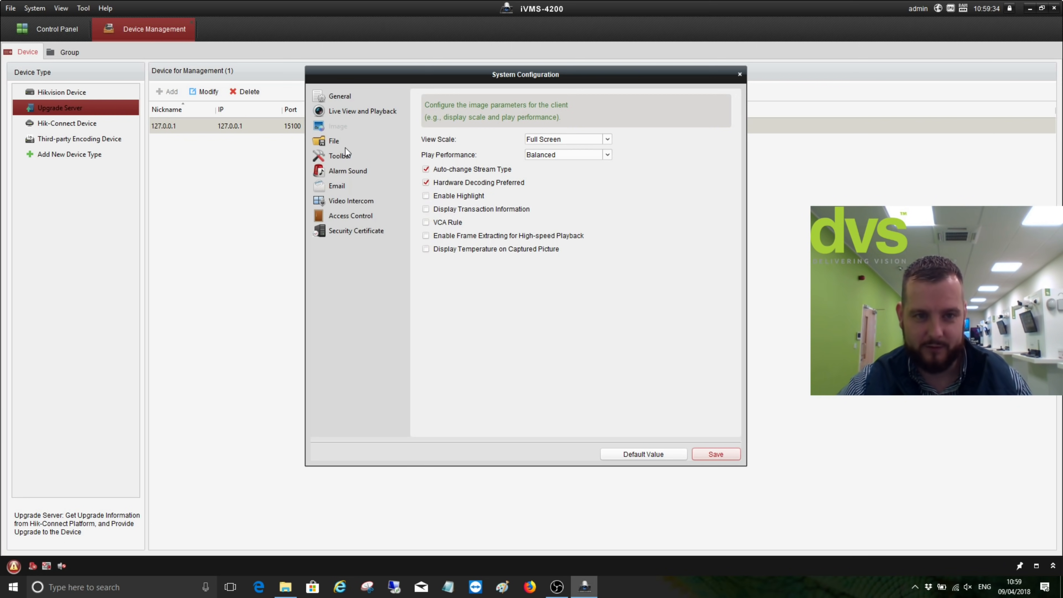
# Review the File saving paths, closing the video folder picker without changes
pyautogui.click(333, 143)
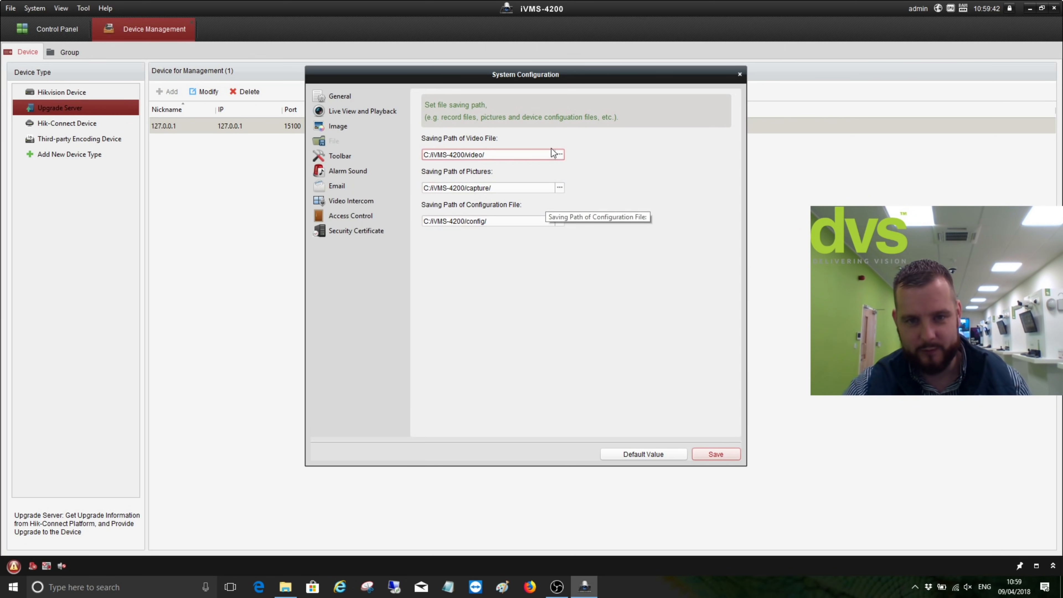
pyautogui.click(557, 156)
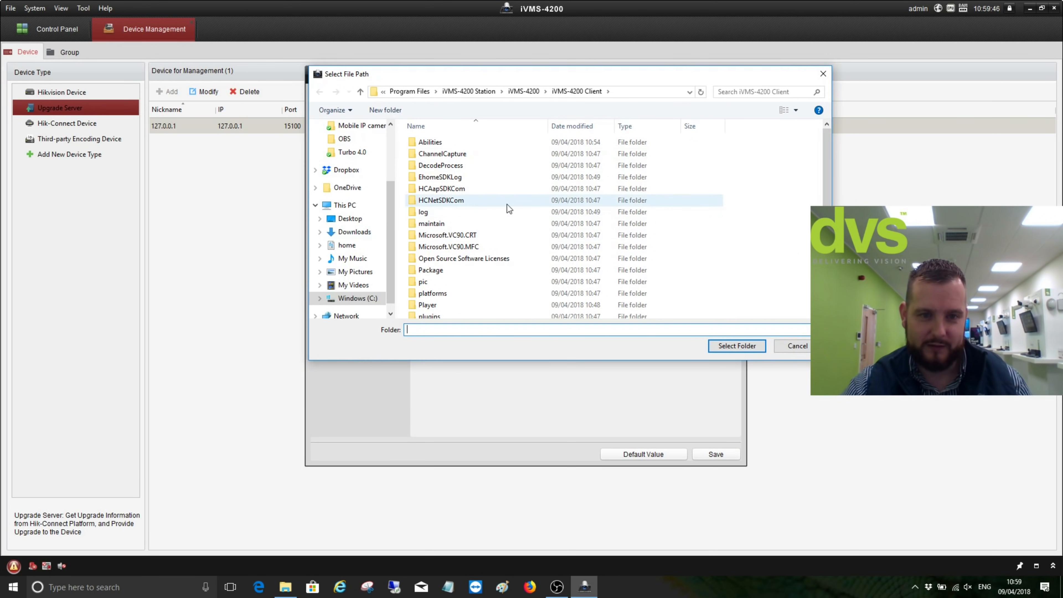
pyautogui.click(823, 73)
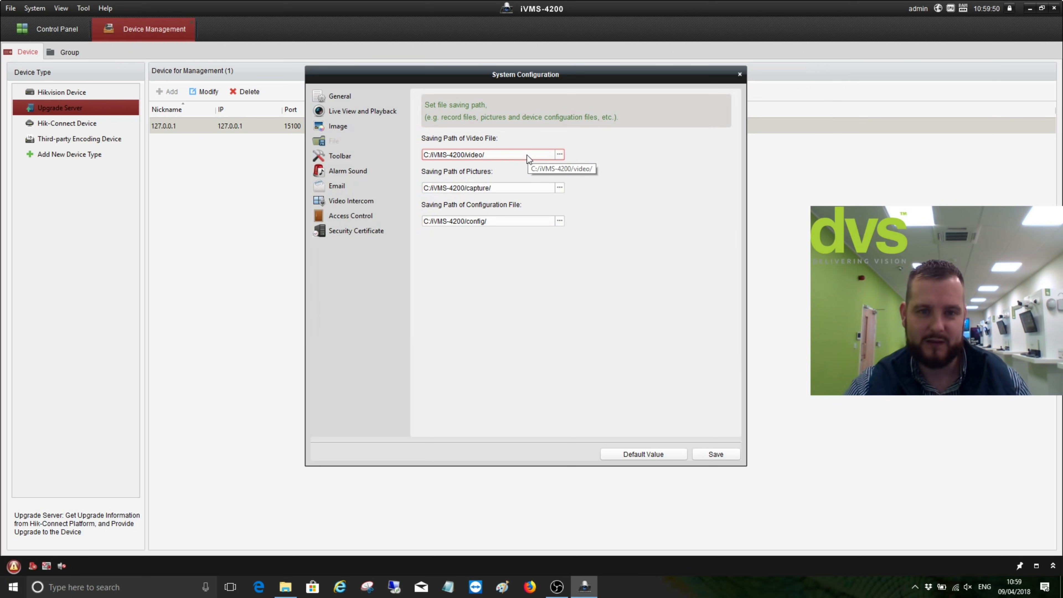
# Add PTZ control, zoom and another control to the live view toolbar
pyautogui.click(347, 158)
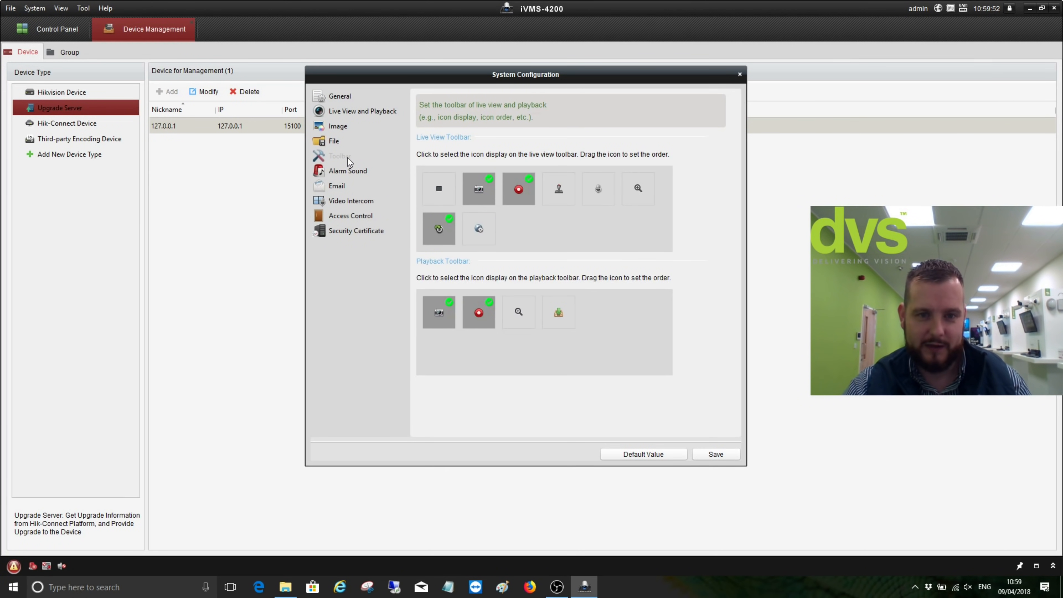
pyautogui.click(571, 191)
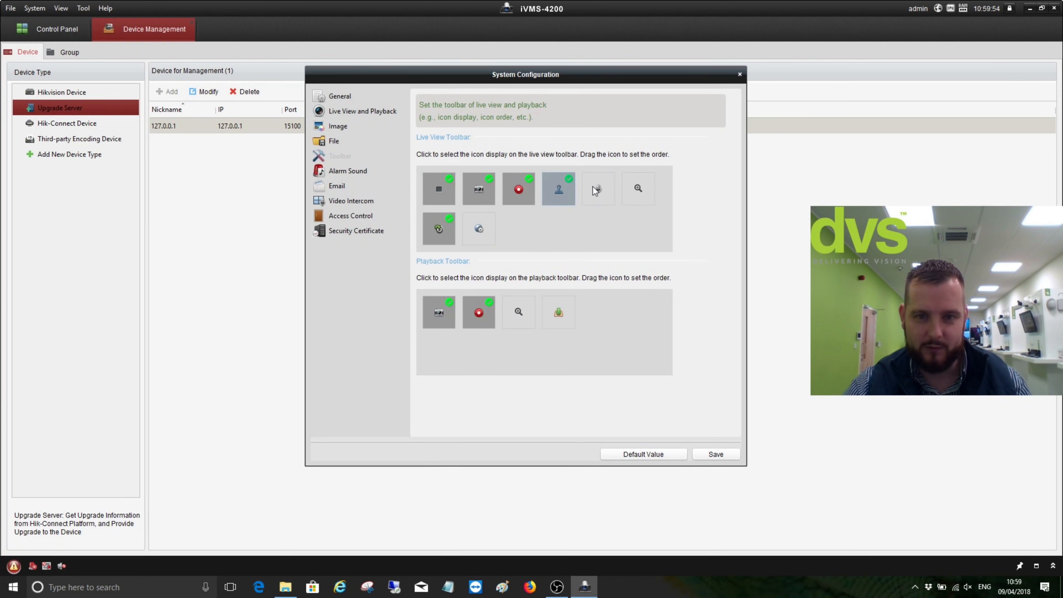
pyautogui.click(628, 190)
pyautogui.click(479, 229)
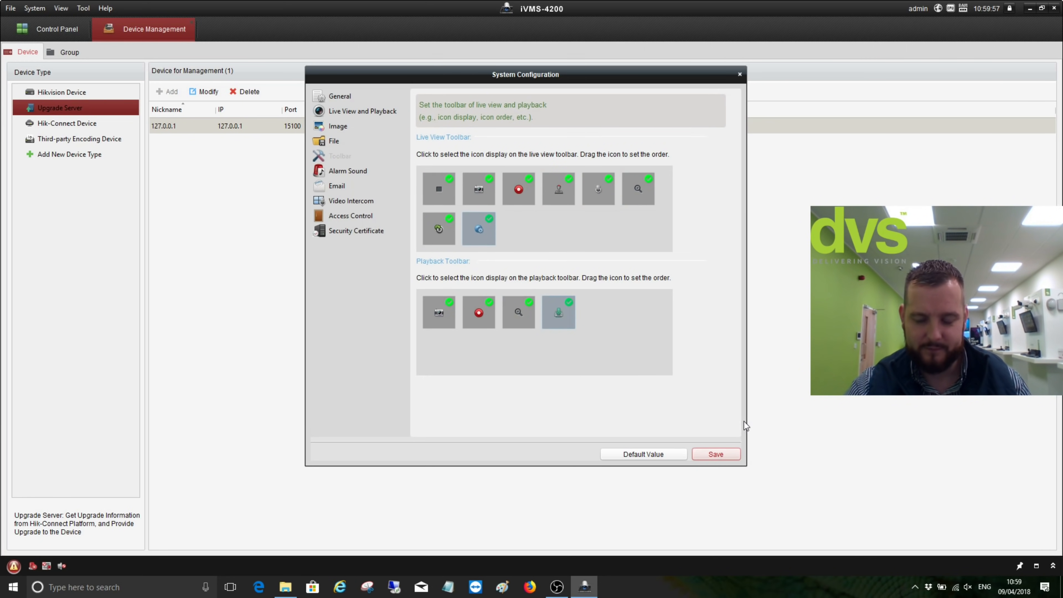
pyautogui.click(340, 169)
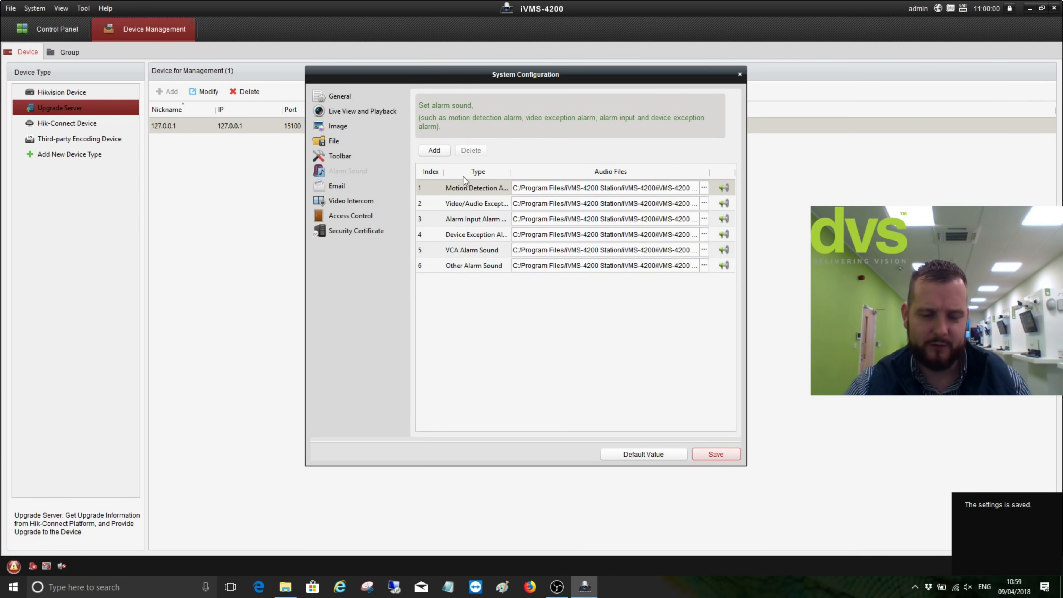
# Browse Email, Video Intercom, Access Control, Security Certificate and Image, ending on Live View and Playback
pyautogui.click(351, 189)
pyautogui.click(365, 198)
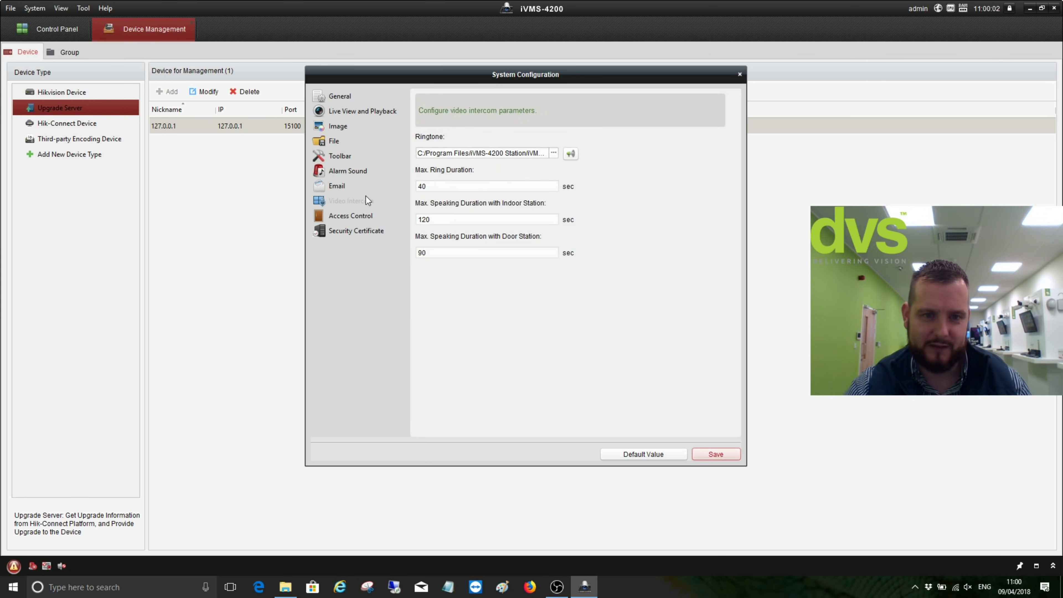
pyautogui.click(358, 217)
pyautogui.click(373, 232)
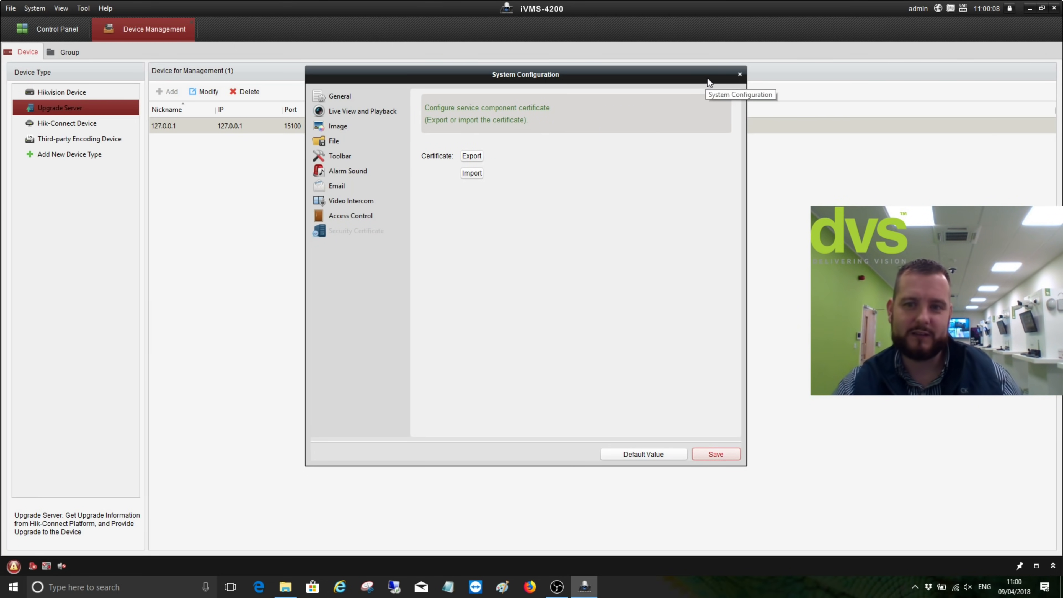
pyautogui.click(332, 129)
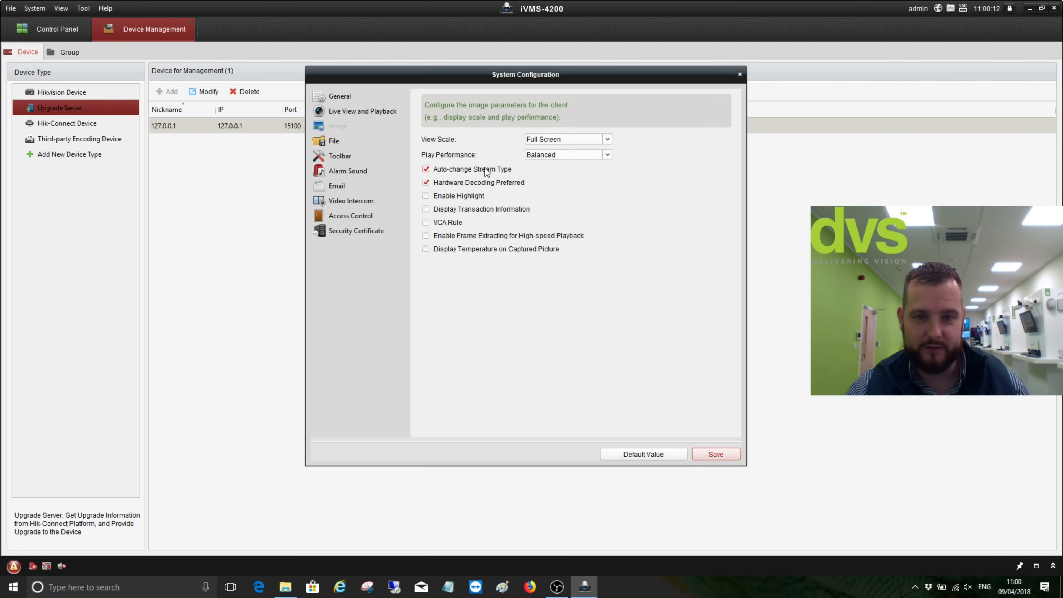
pyautogui.click(364, 111)
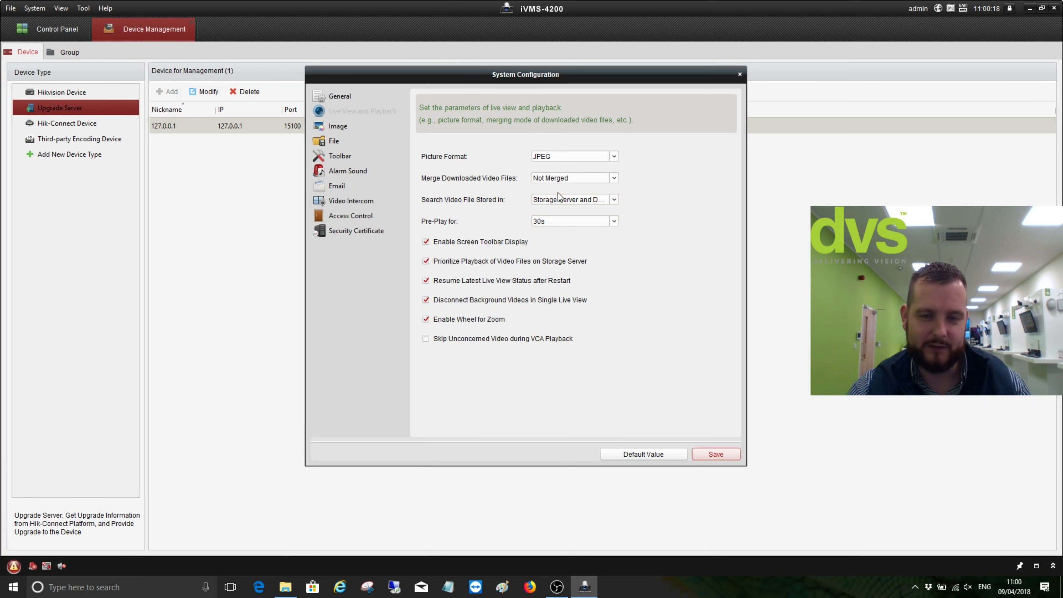
# Close System Configuration, check the Hikvision and Hik-Connect device lists, then close Device Management
pyautogui.click(740, 76)
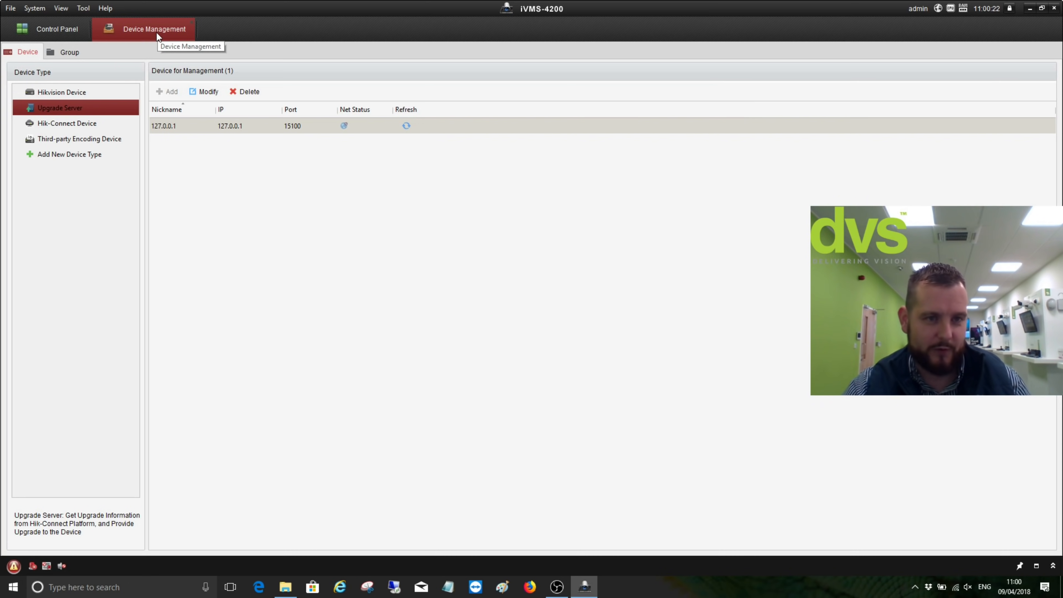
pyautogui.click(59, 89)
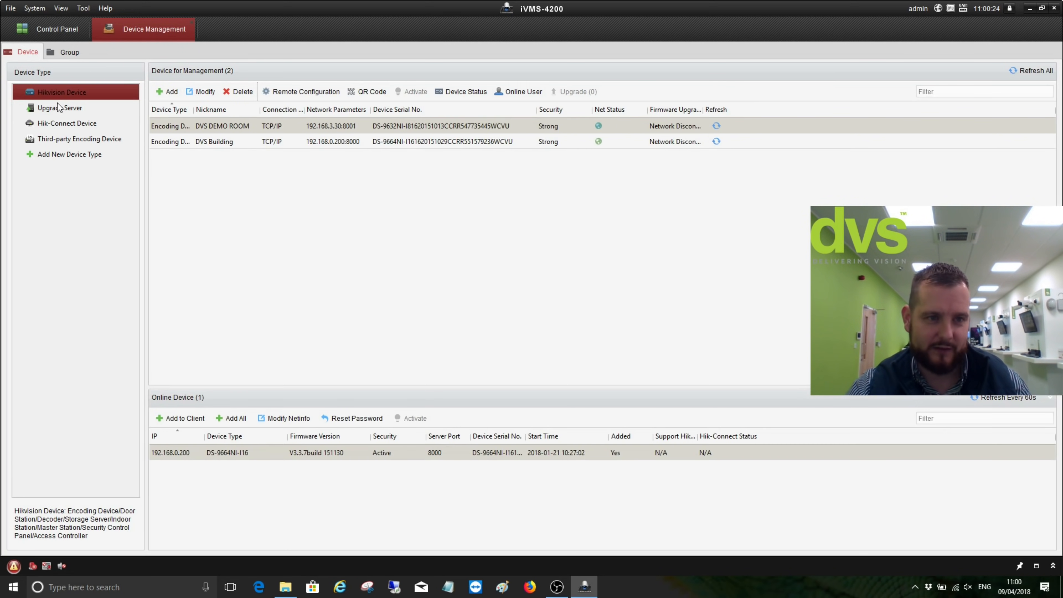
pyautogui.click(75, 125)
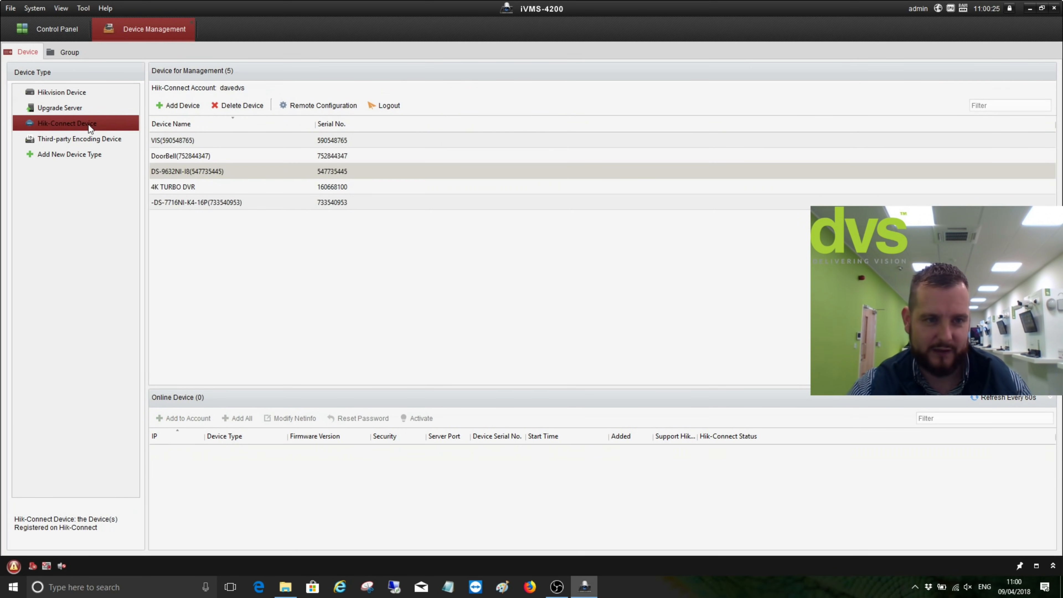
pyautogui.click(191, 23)
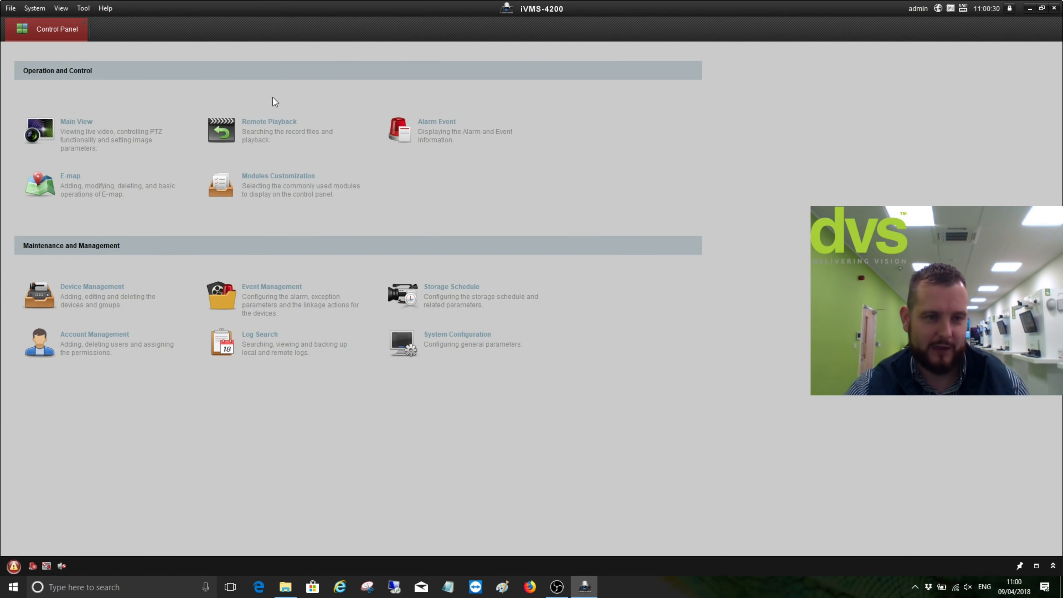
# Open Main View and expand and collapse the DVS DEMO ROOM and davedvs camera groups
pyautogui.click(126, 138)
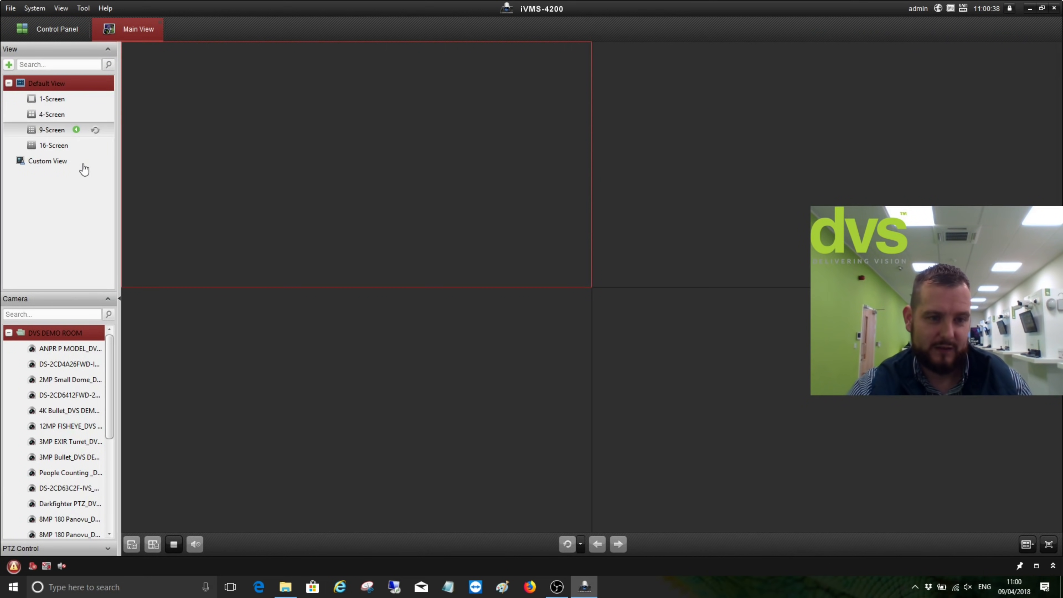
pyautogui.click(8, 333)
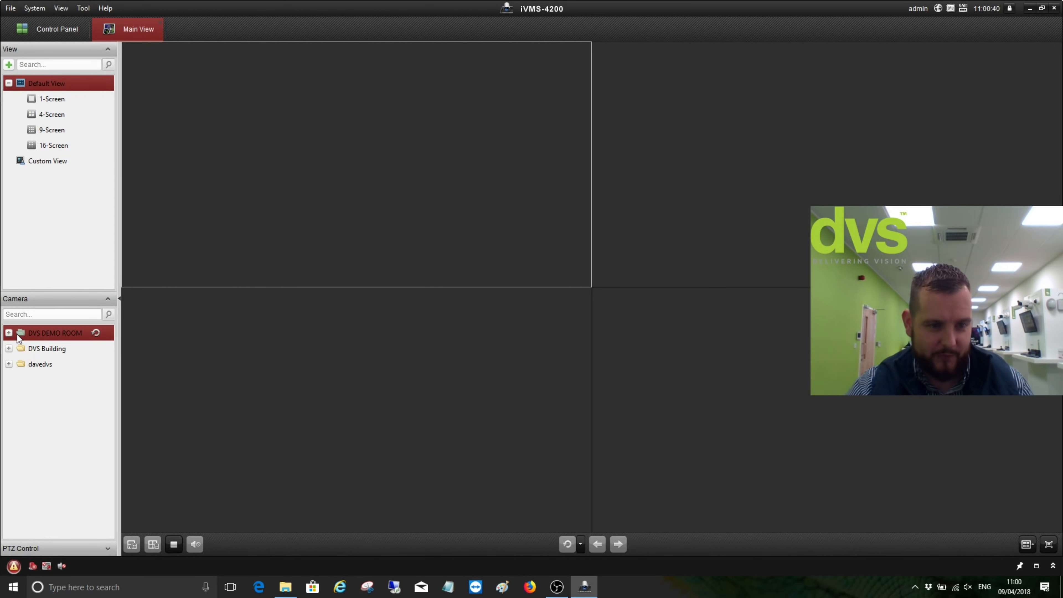
pyautogui.click(8, 365)
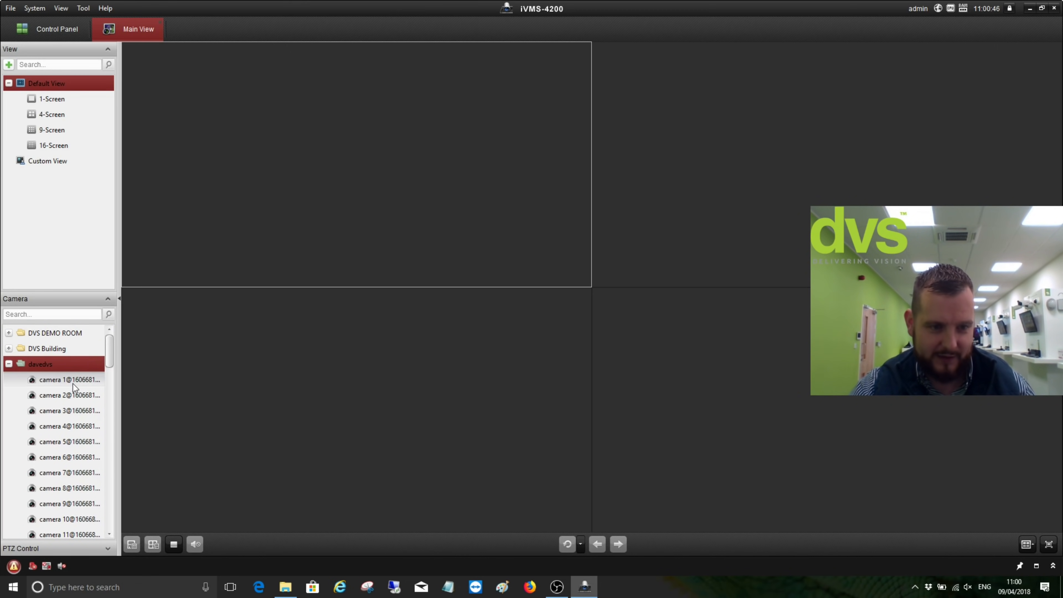
pyautogui.scroll(-2, 73, 385)
pyautogui.scroll(-6, 73, 384)
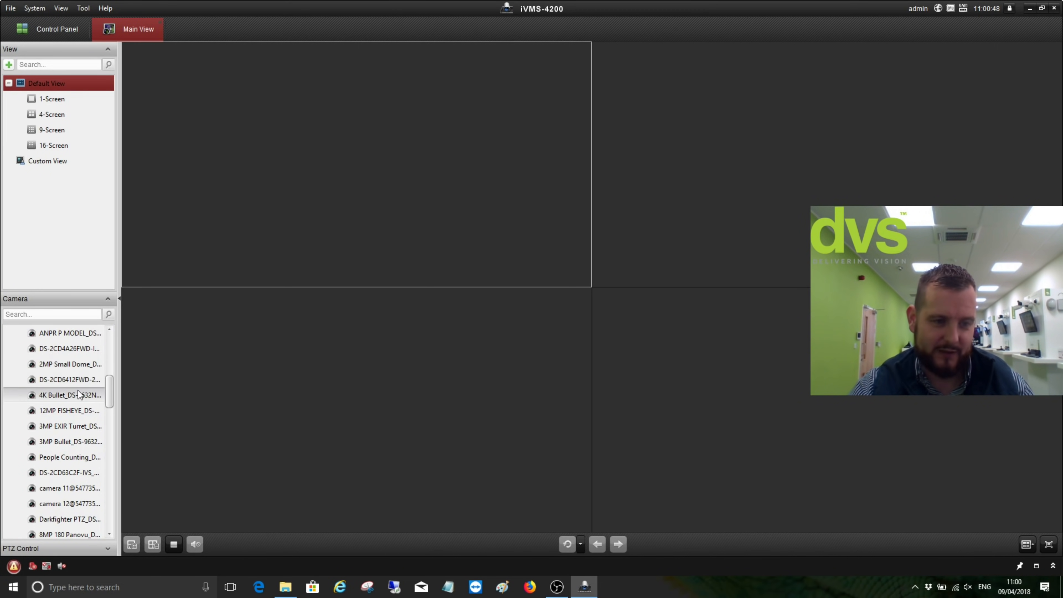
pyautogui.scroll(-10, 78, 391)
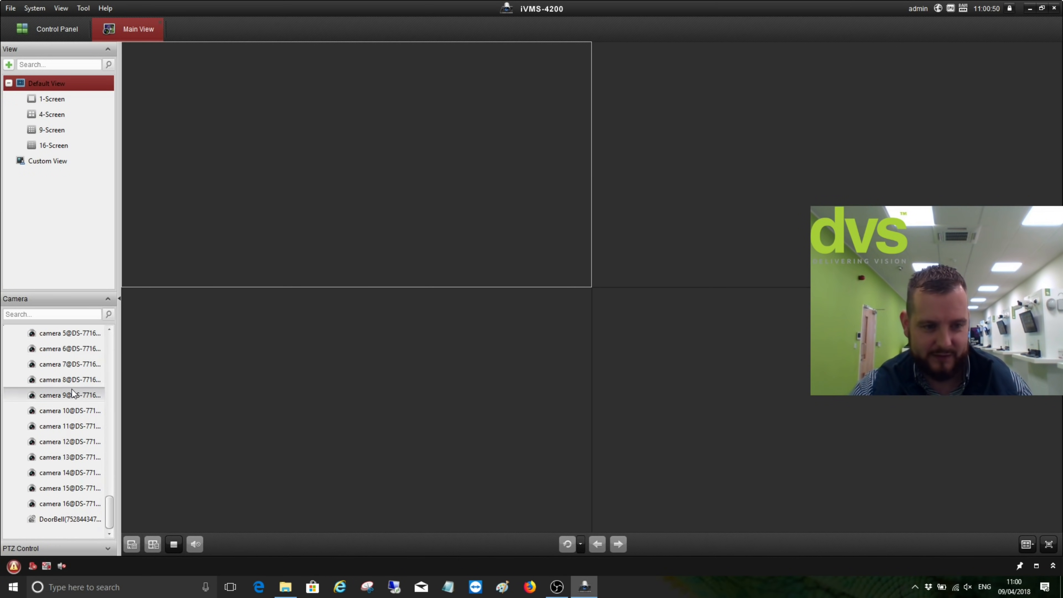
pyautogui.scroll(15, 72, 386)
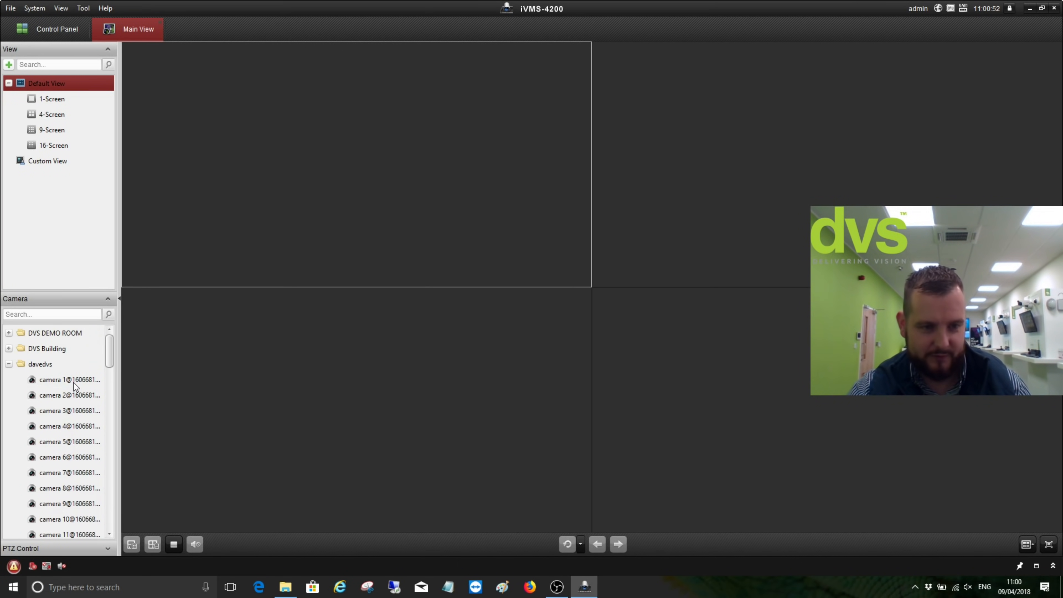
pyautogui.click(8, 364)
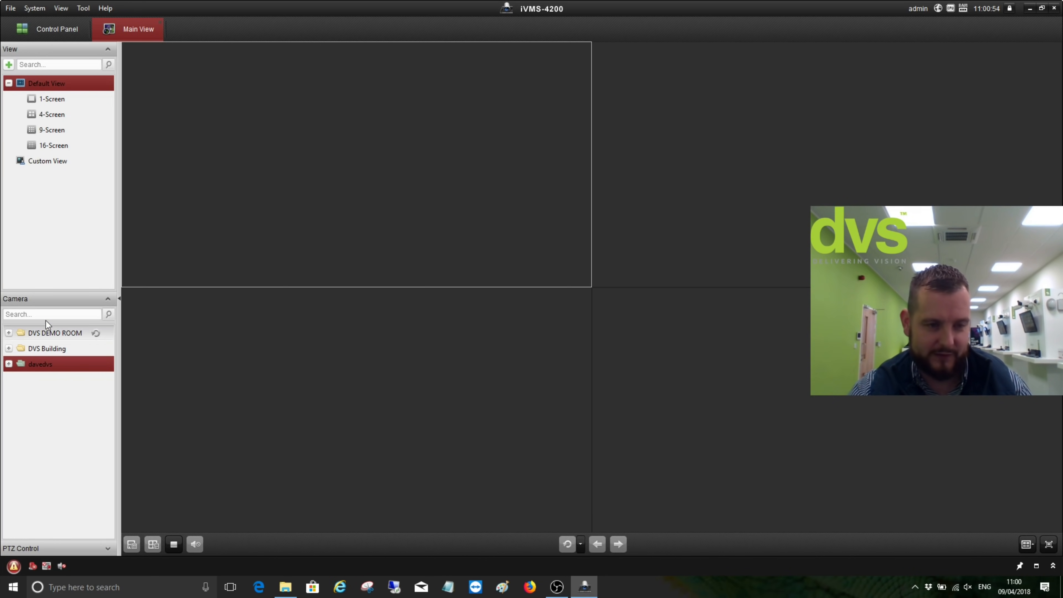
pyautogui.click(9, 333)
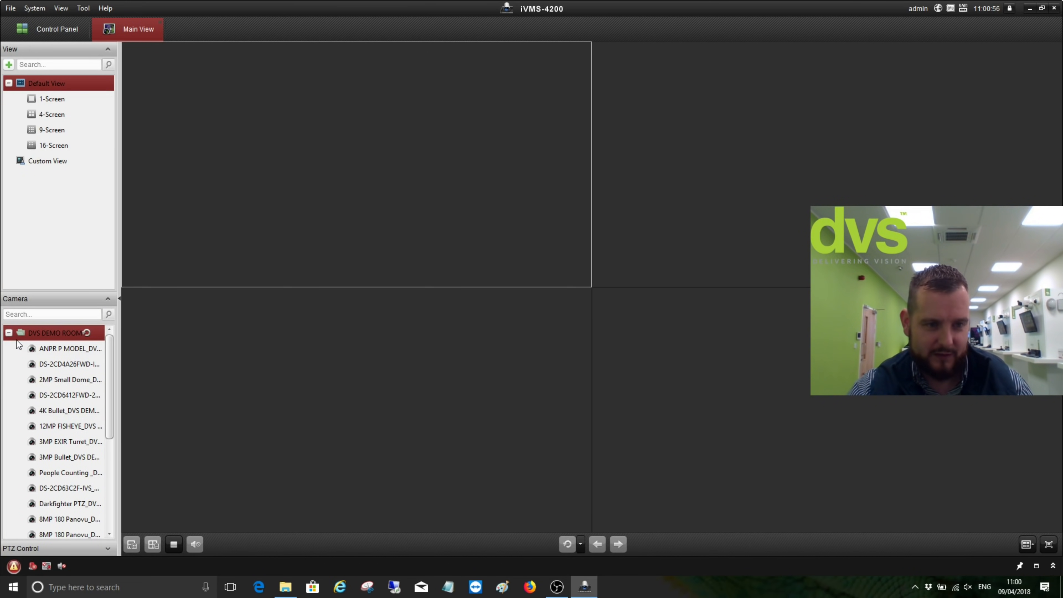
pyautogui.click(9, 333)
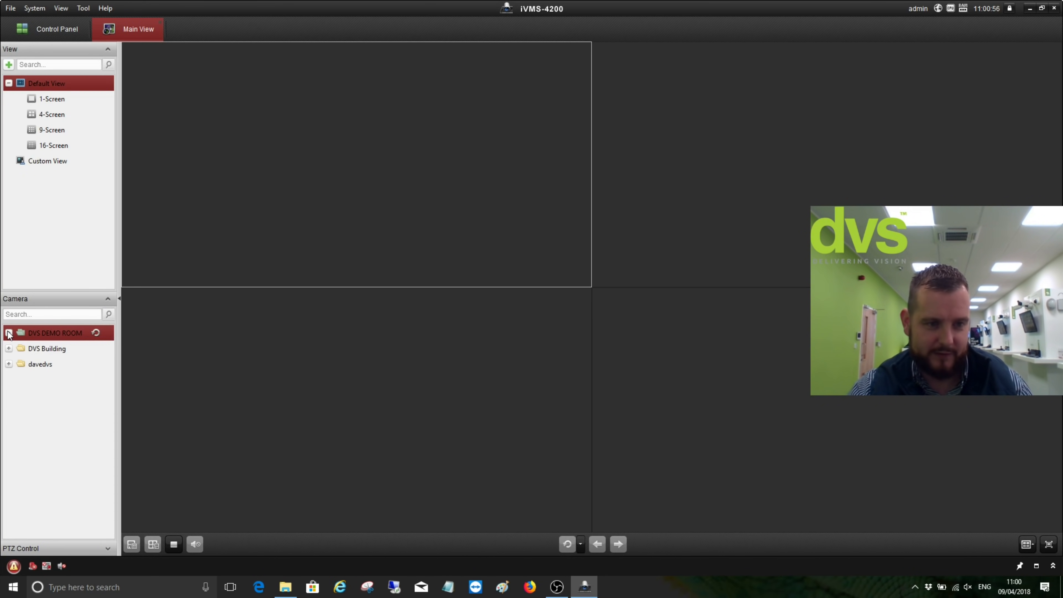
# Play all DVS DEMO ROOM cameras in the grid and select the Darkfighter X pane
pyautogui.doubleClick(50, 334)
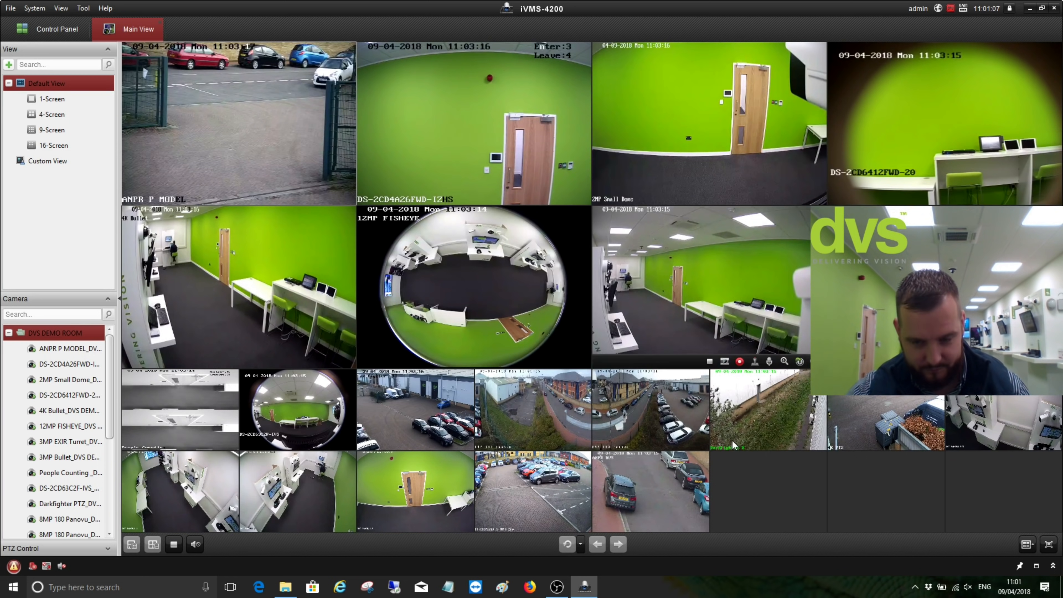
pyautogui.click(762, 397)
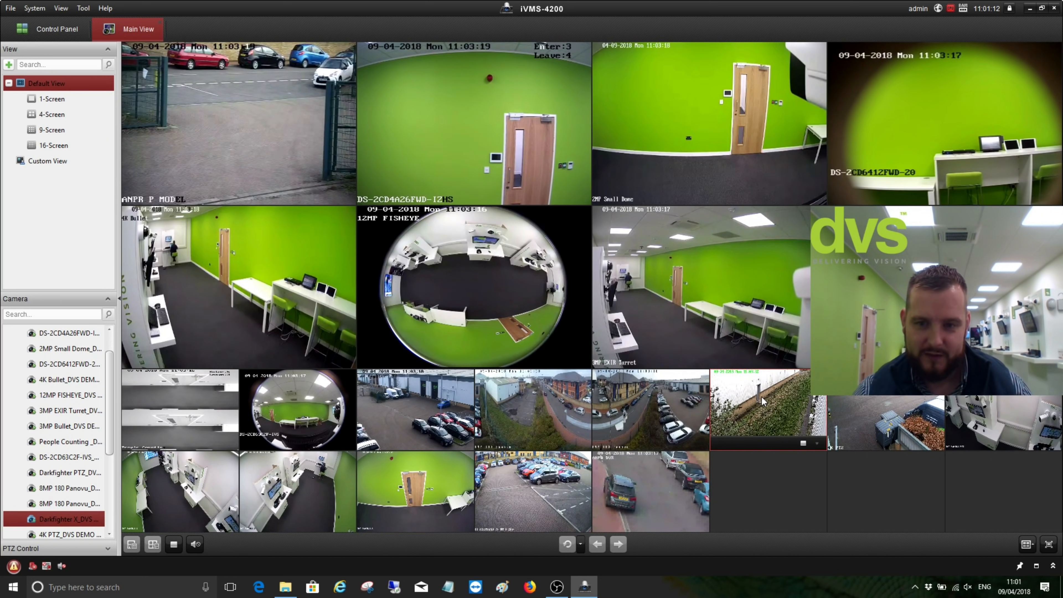
# Maximise the Darkfighter X pane and expand its PTZ Control panel
pyautogui.doubleClick(762, 397)
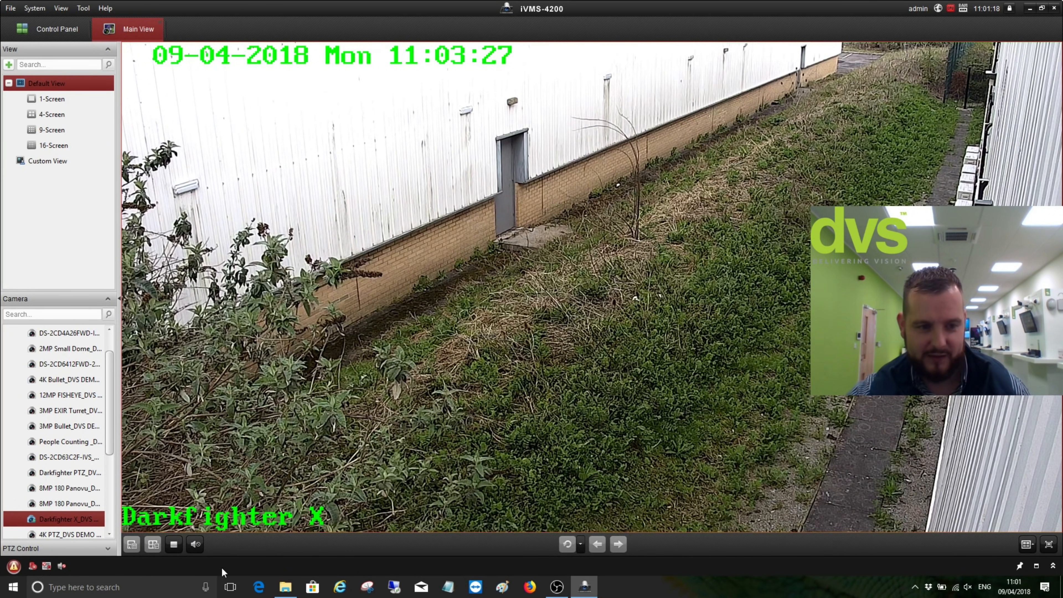
pyautogui.click(107, 549)
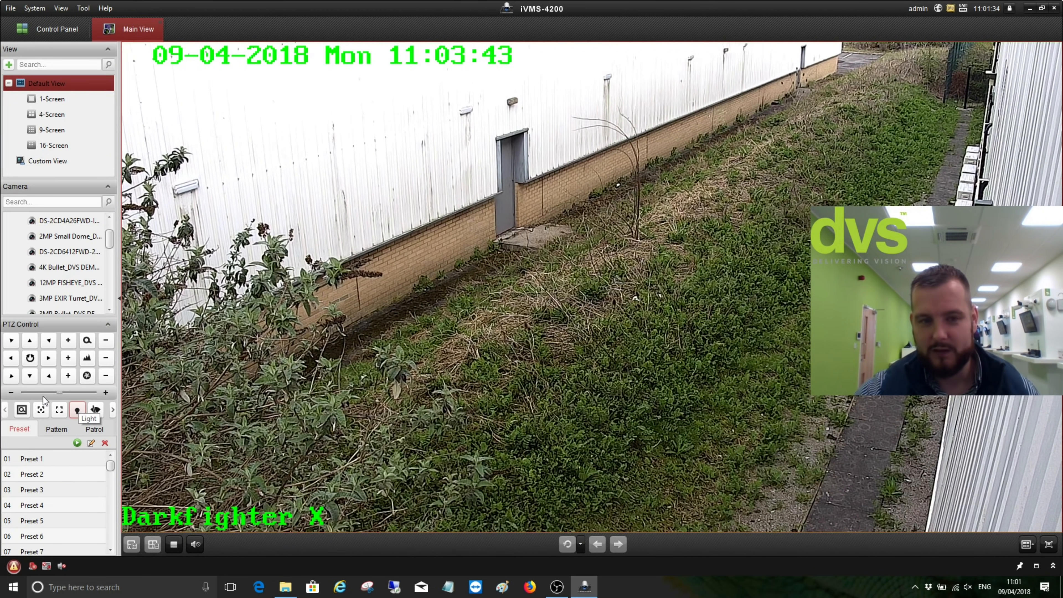
# Pan the Darkfighter X camera right and back left, then tilt it down, up and slightly down
pyautogui.click(48, 358)
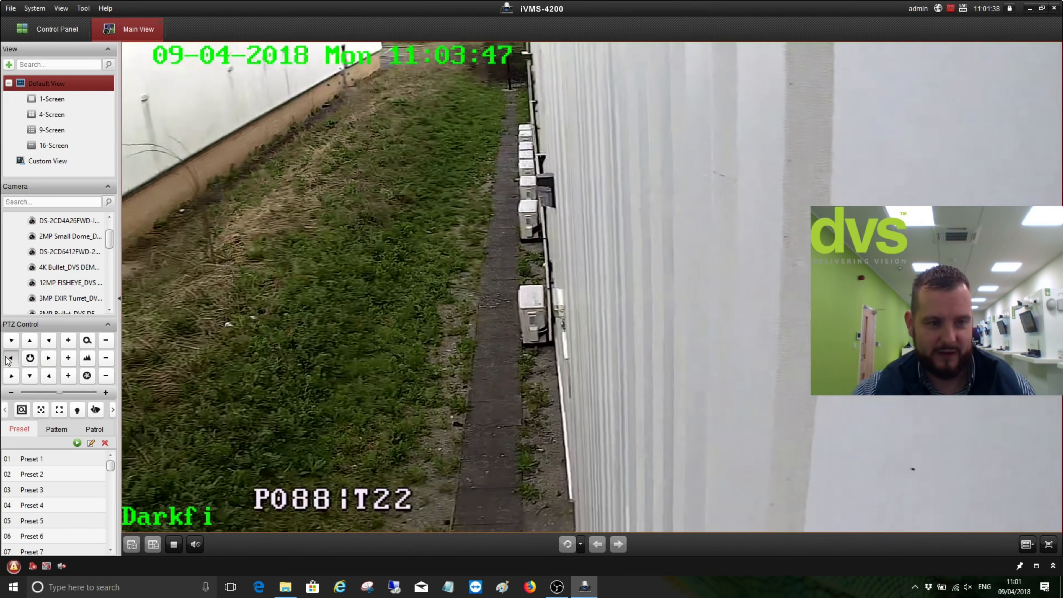
pyautogui.click(9, 360)
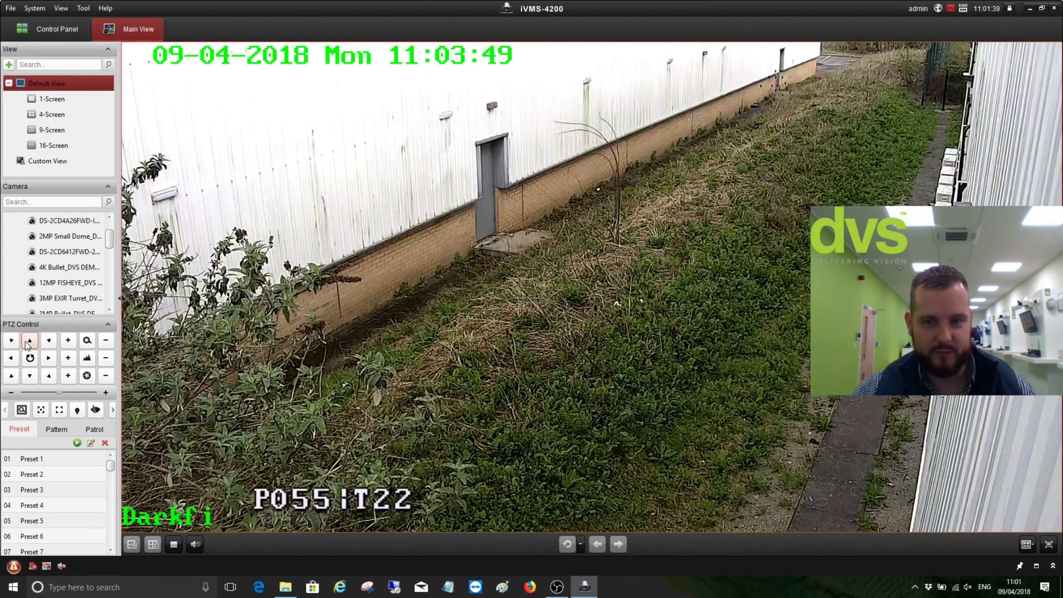
pyautogui.click(34, 376)
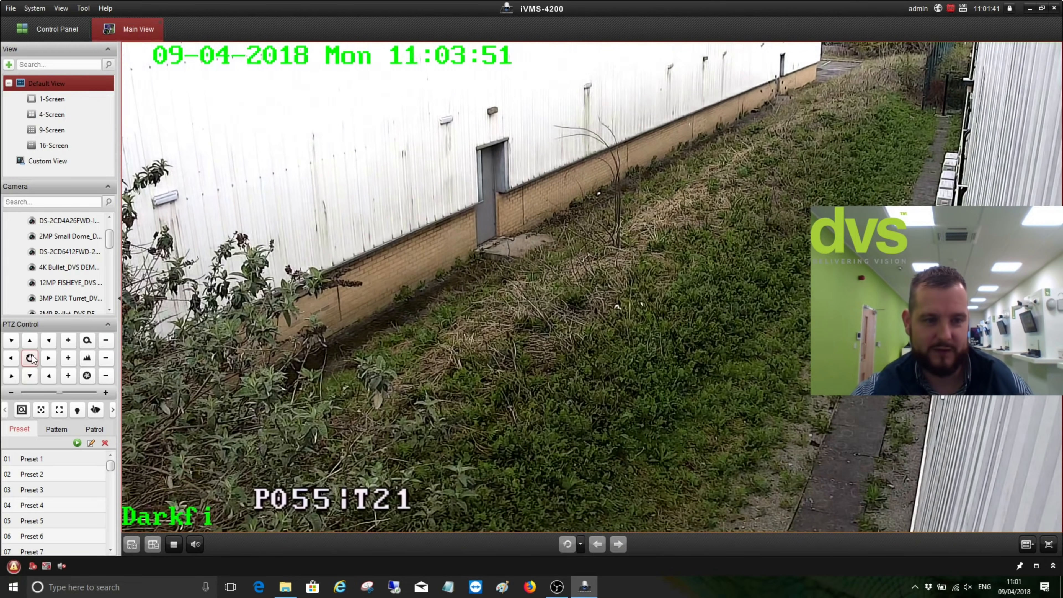
pyautogui.click(31, 342)
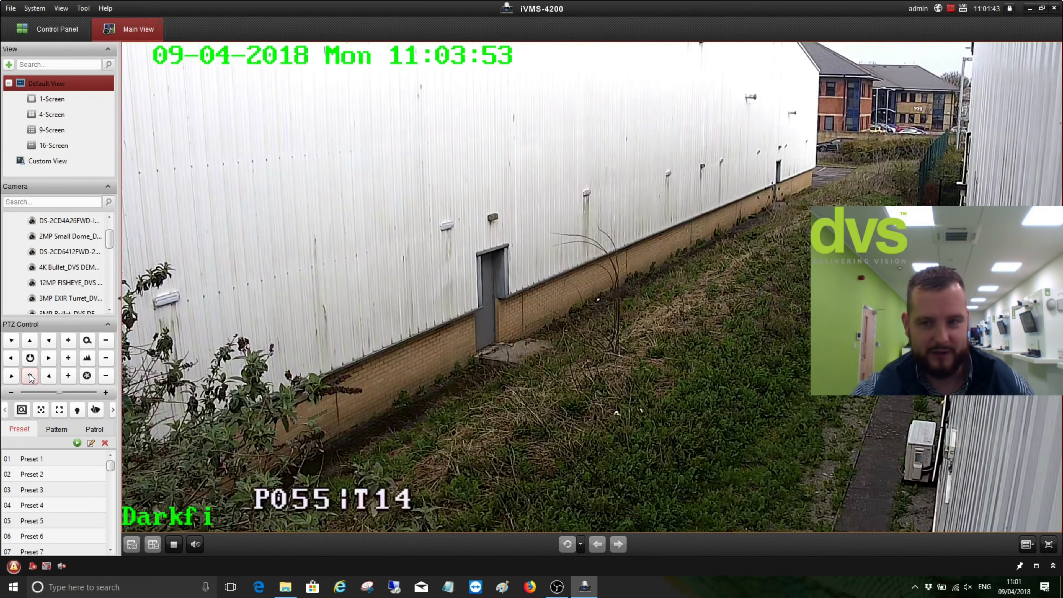
pyautogui.click(30, 377)
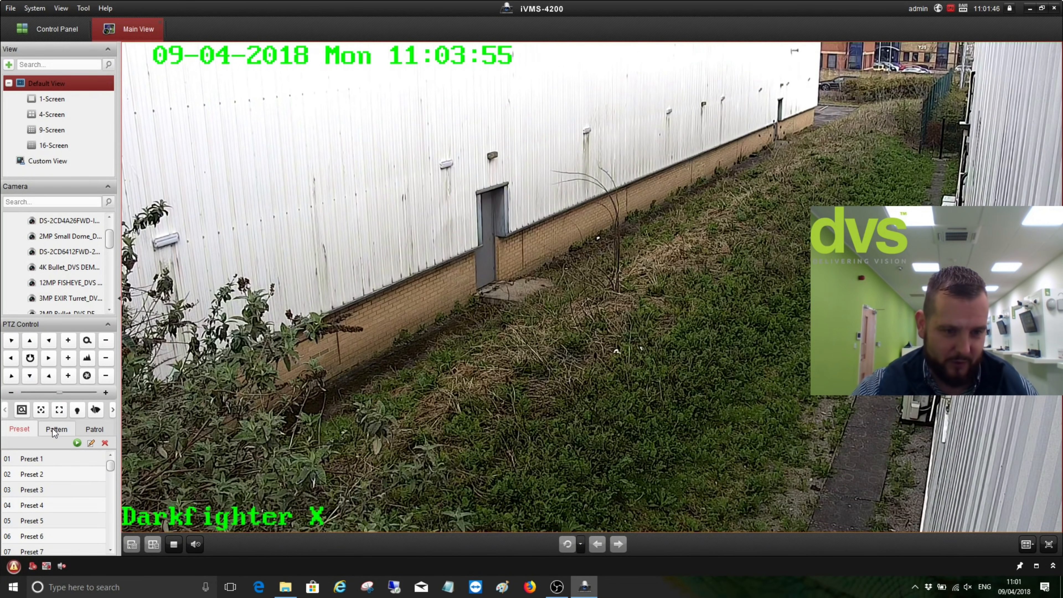
# Recall Preset 1, then Preset 2, and return the camera to Preset 1
pyautogui.click(80, 459)
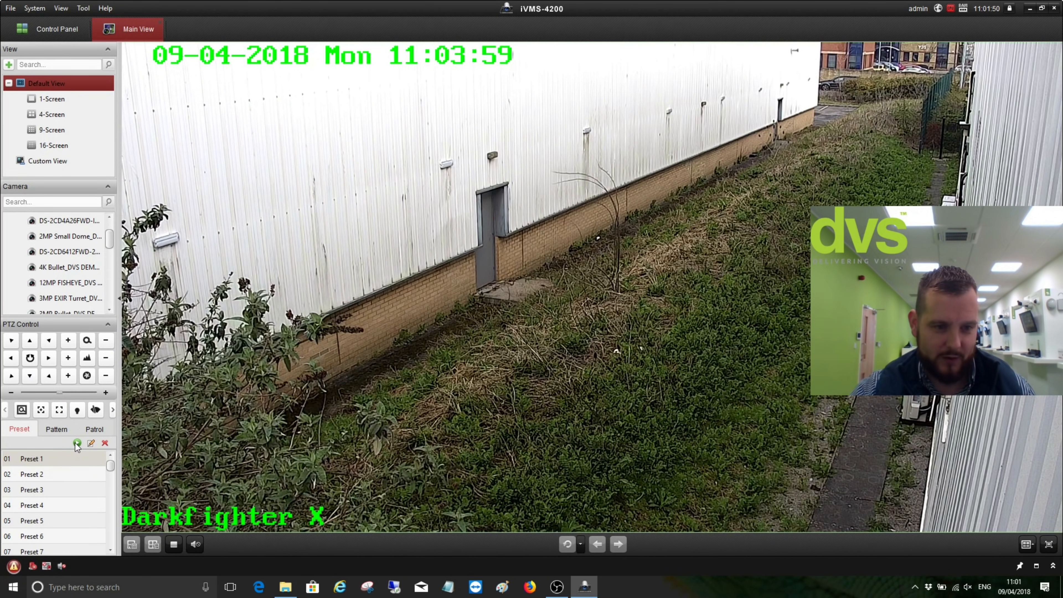
pyautogui.doubleClick(76, 462)
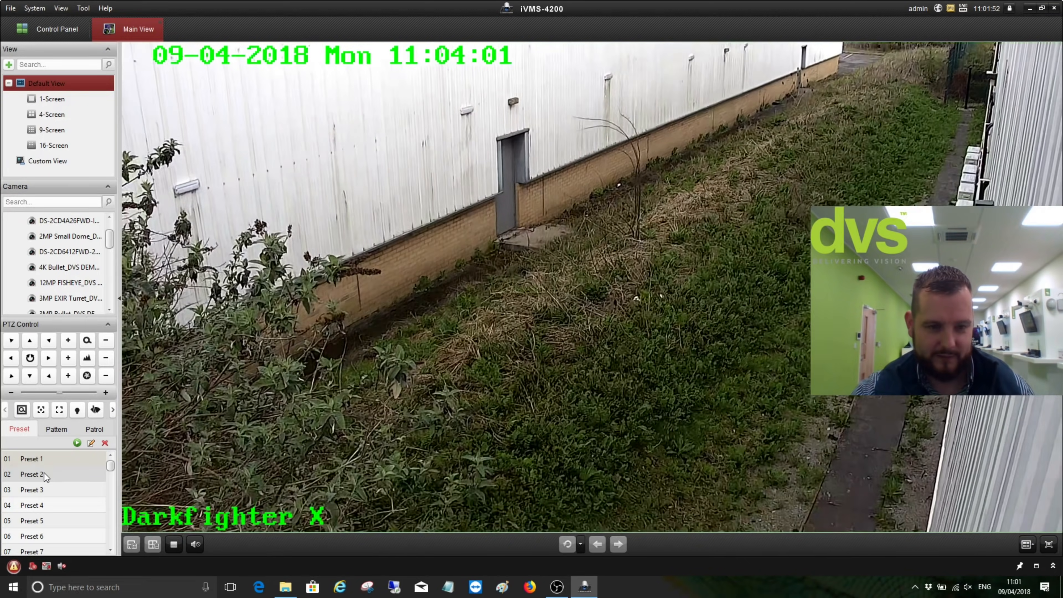
pyautogui.doubleClick(75, 474)
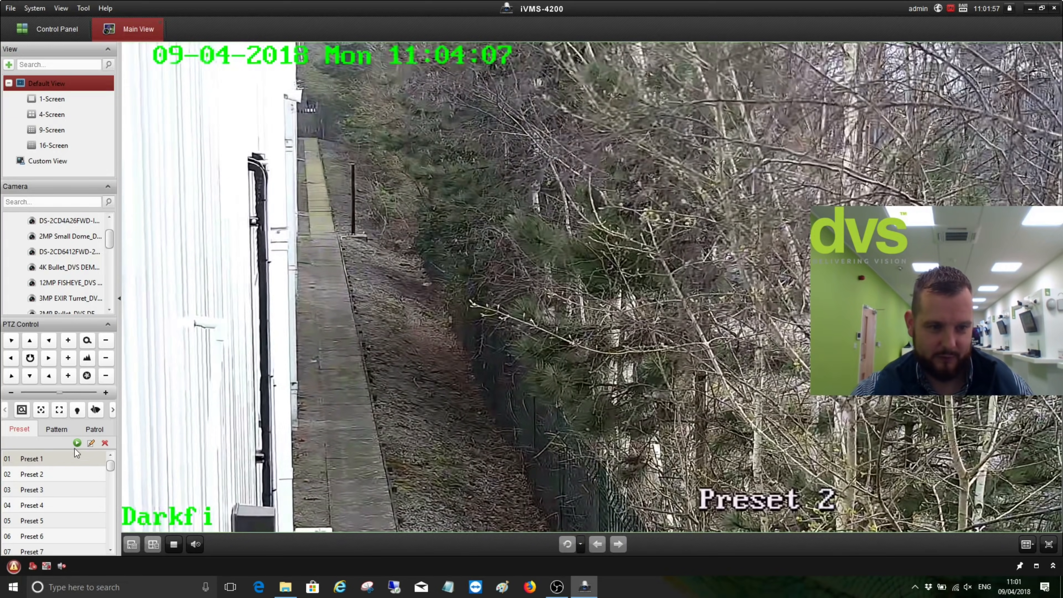
pyautogui.doubleClick(77, 457)
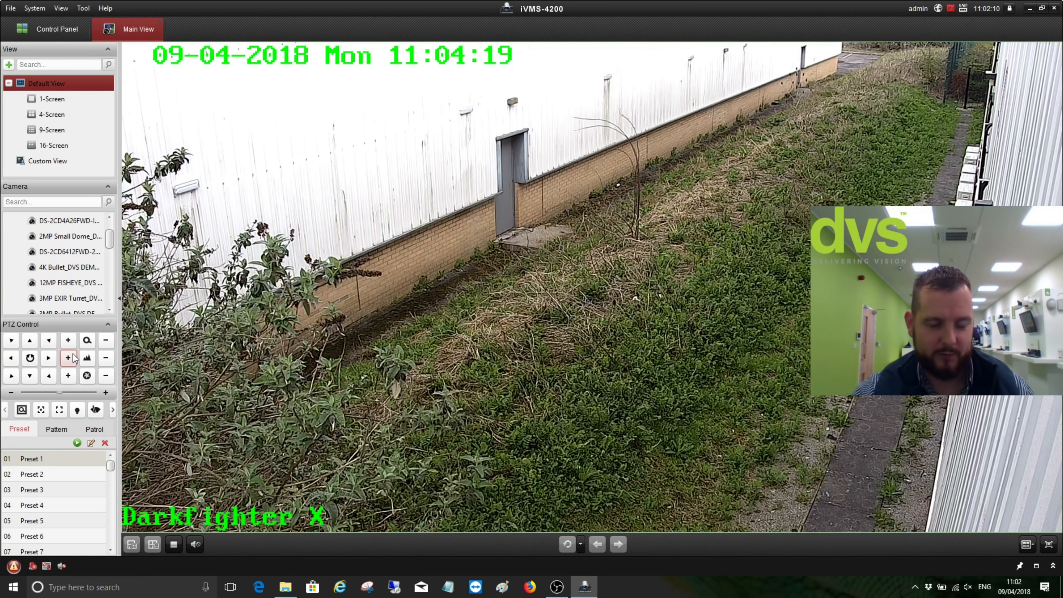
# Turn on PTZ control on the live video, sweep the camera left and right, then stop it
pyautogui.rightClick(452, 205)
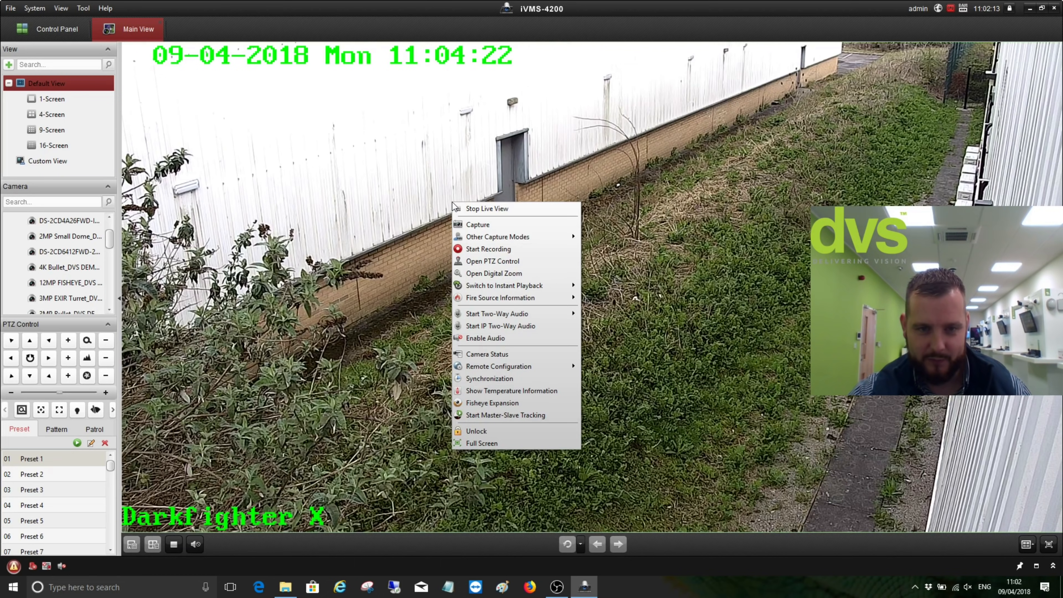
pyautogui.click(510, 262)
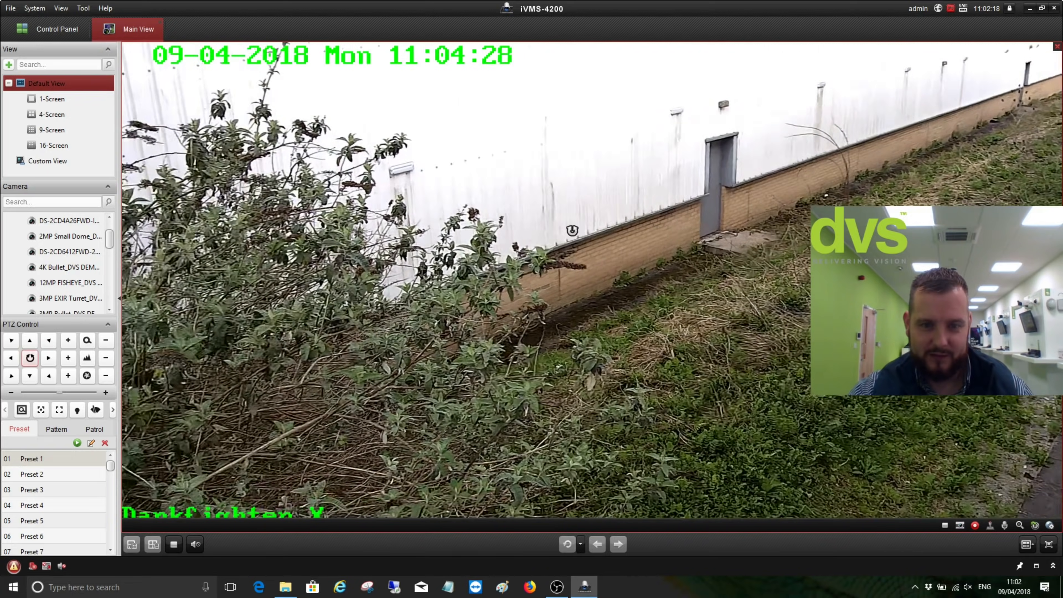
pyautogui.click(776, 246)
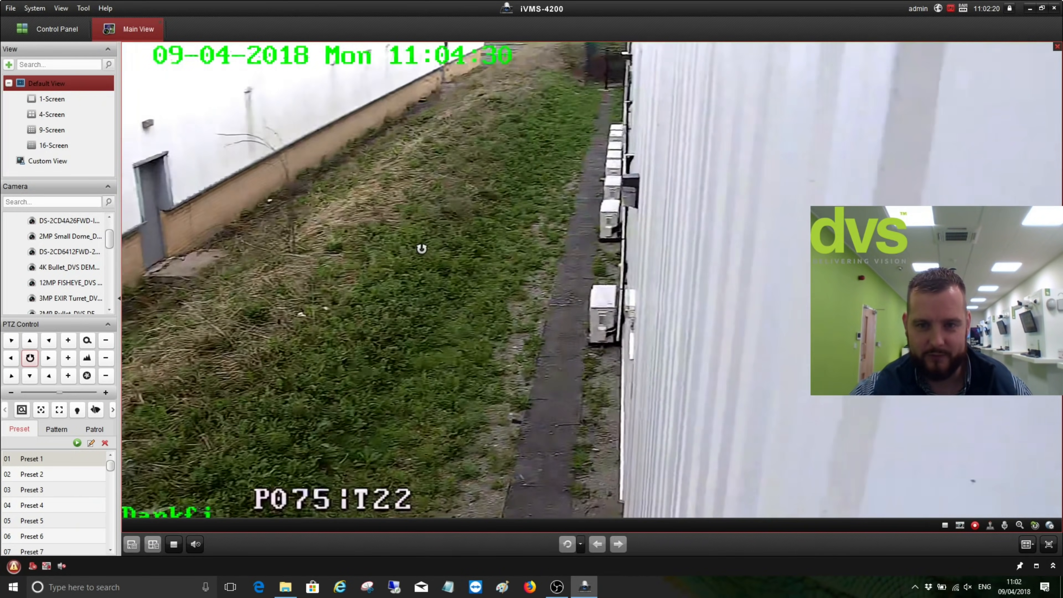
pyautogui.click(379, 249)
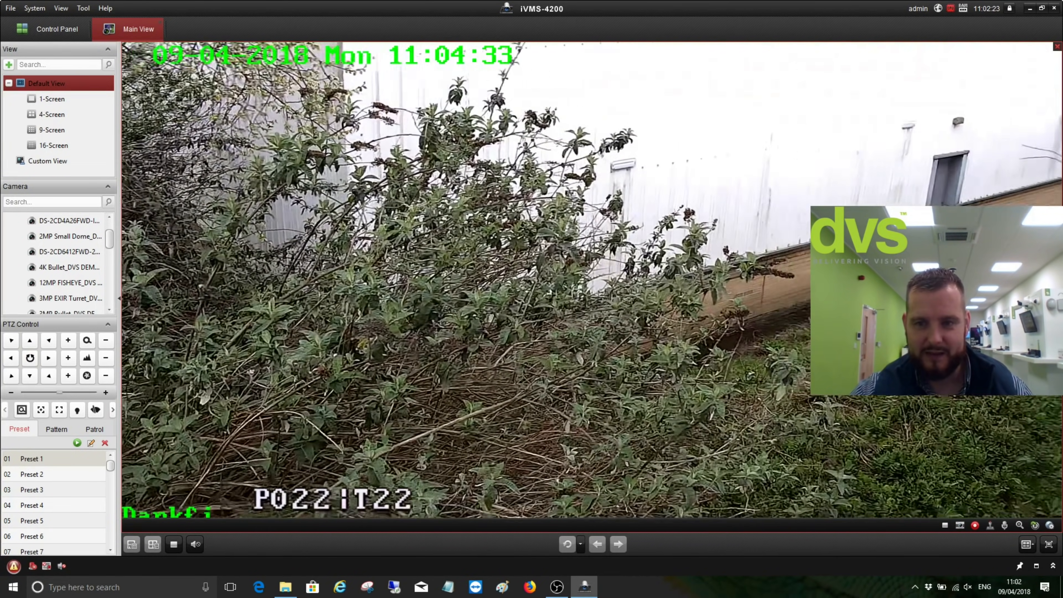
pyautogui.click(773, 286)
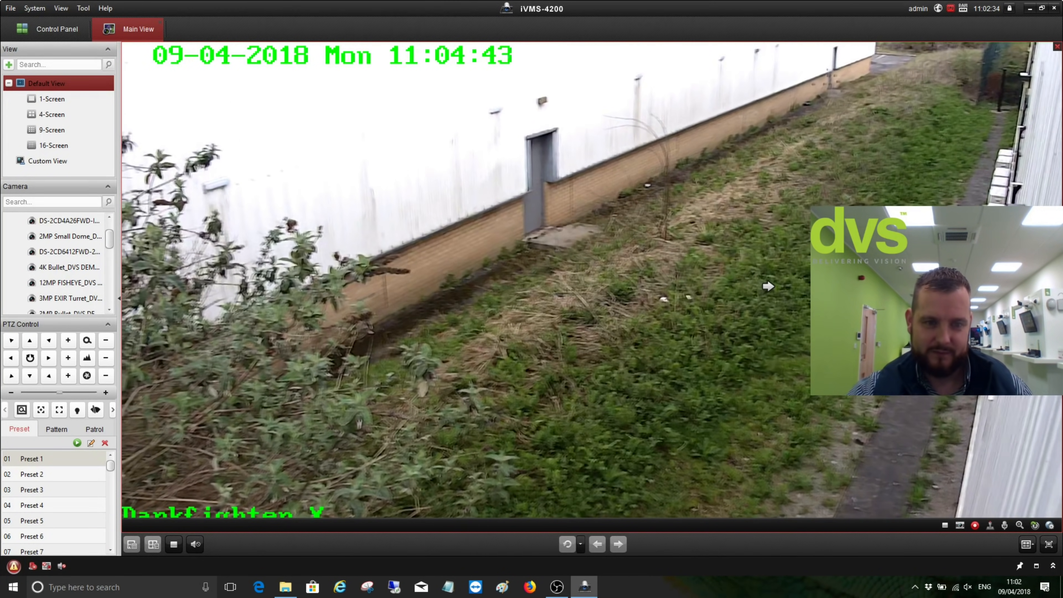
# Close PTZ control on the video and collapse the PTZ Control panel
pyautogui.rightClick(515, 234)
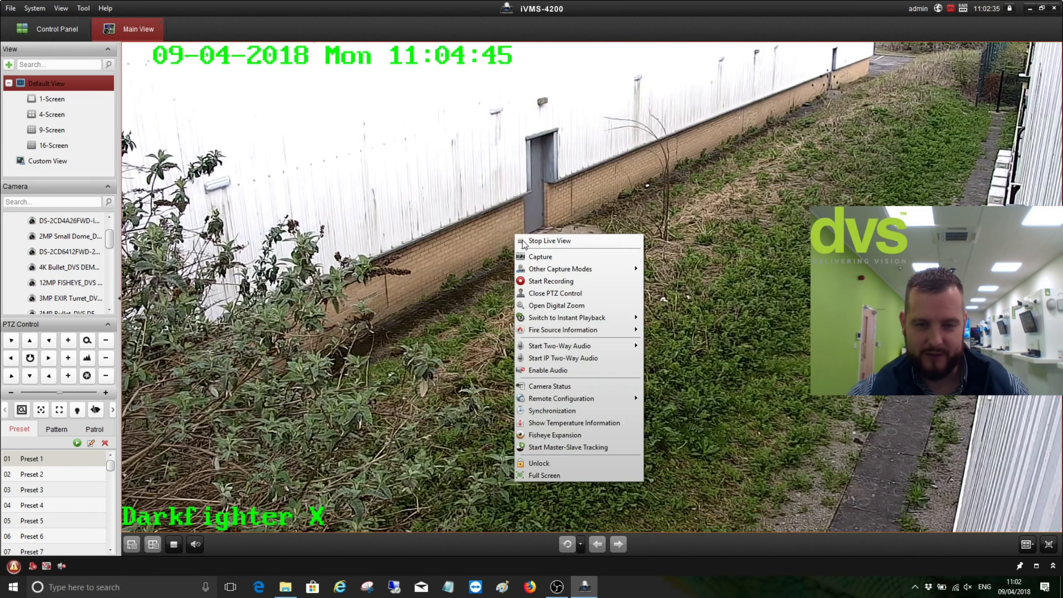
pyautogui.click(564, 289)
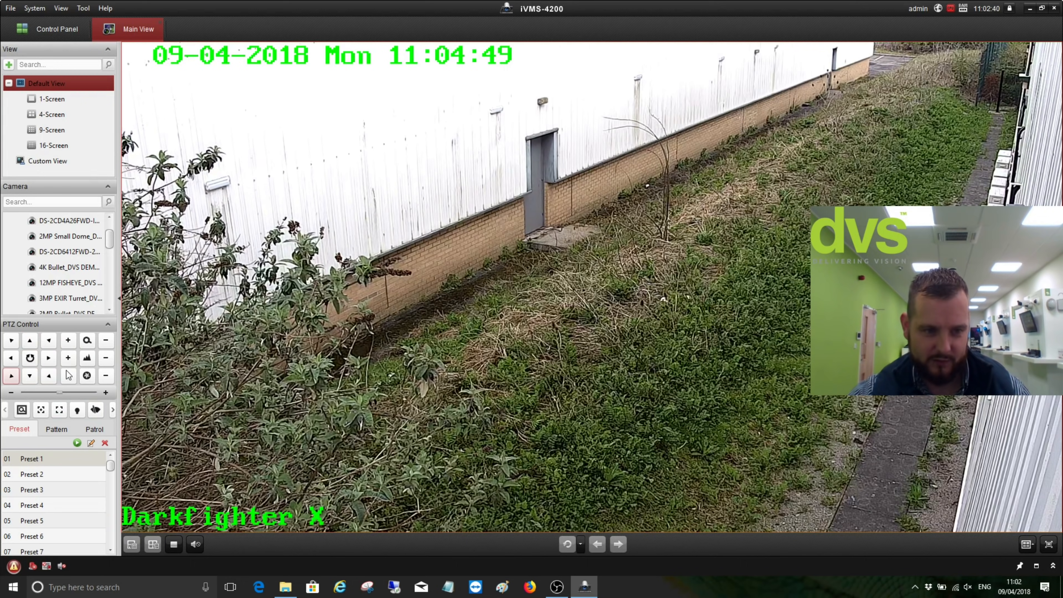
pyautogui.click(107, 325)
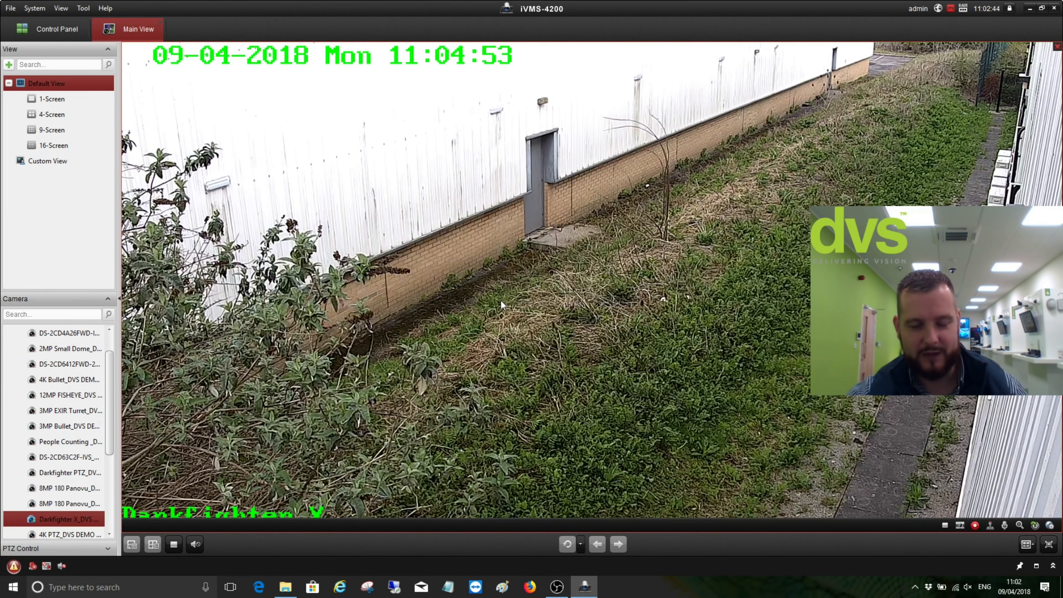
# Restore the multi-pane grid from the maximized feed and collapse the DVS DEMO ROOM folder
pyautogui.doubleClick(501, 276)
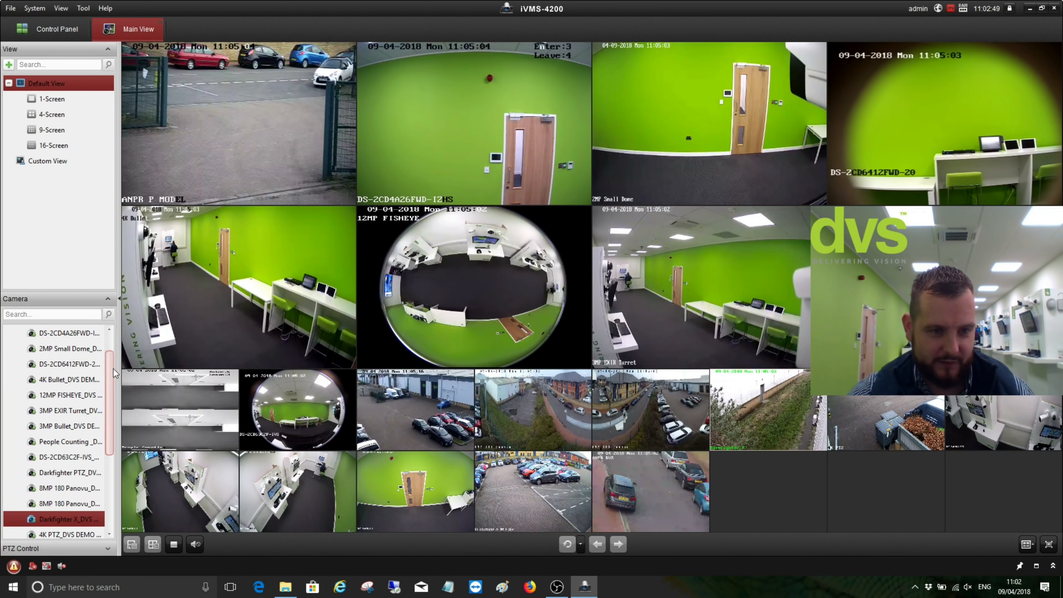
pyautogui.scroll(1, 115, 373)
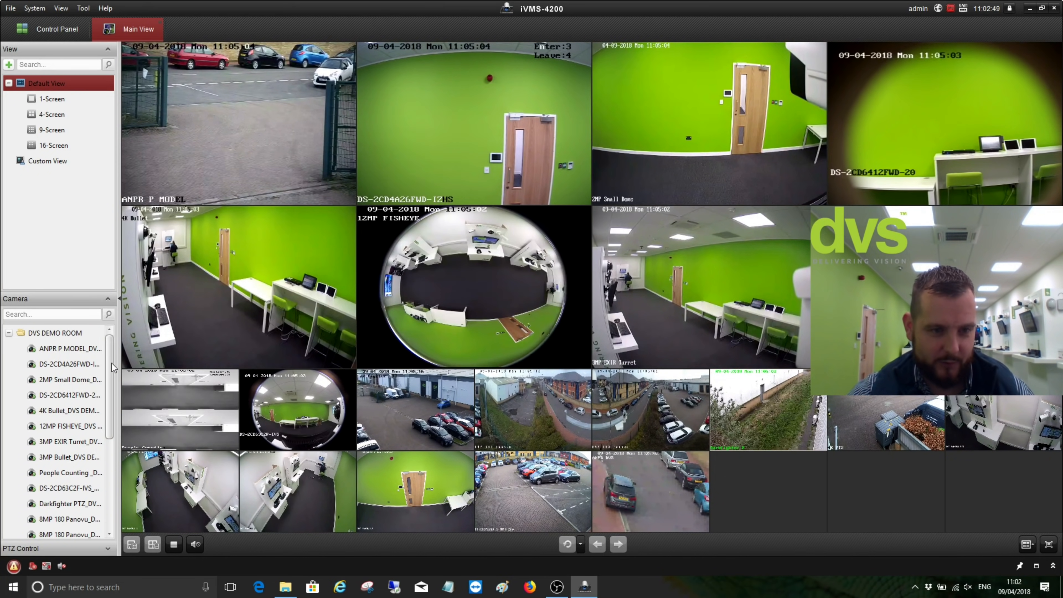
pyautogui.doubleClick(19, 335)
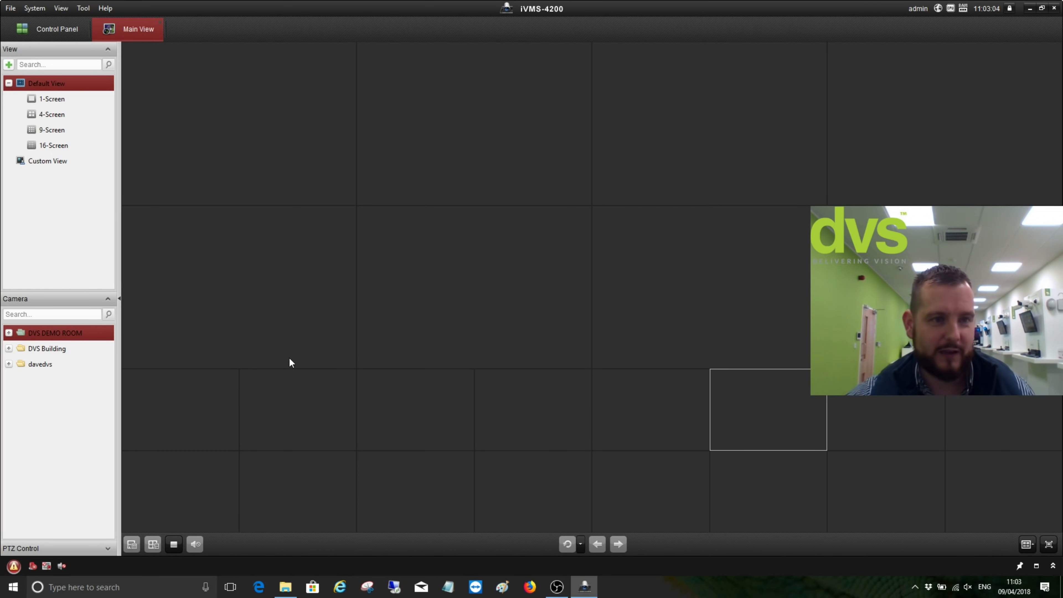
# Add a custom view named 'DVS VIEW 1' and expand Custom View to show it
pyautogui.click(9, 65)
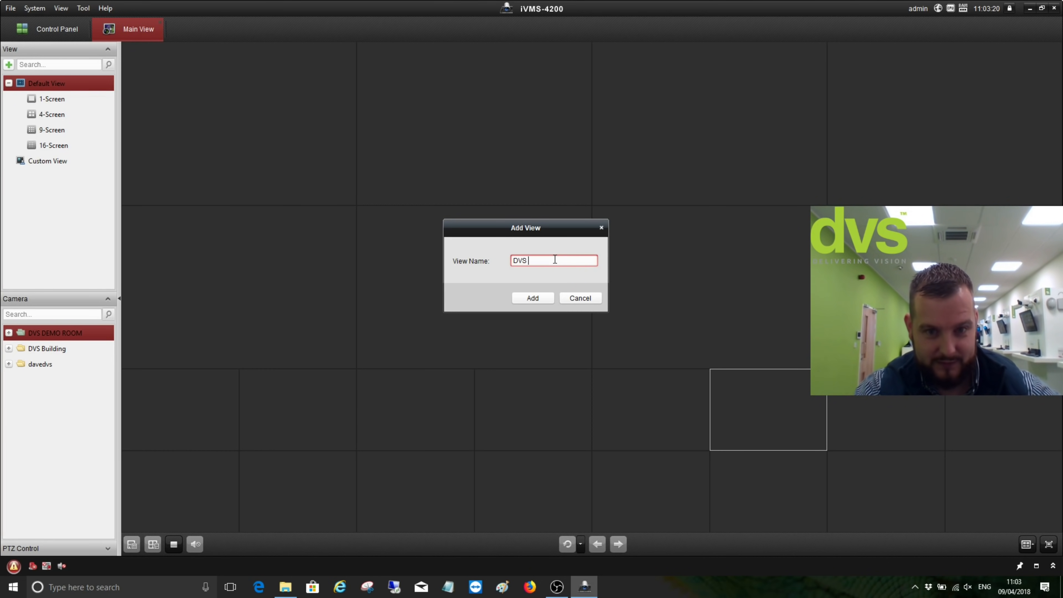
pyautogui.write('IEW 1')
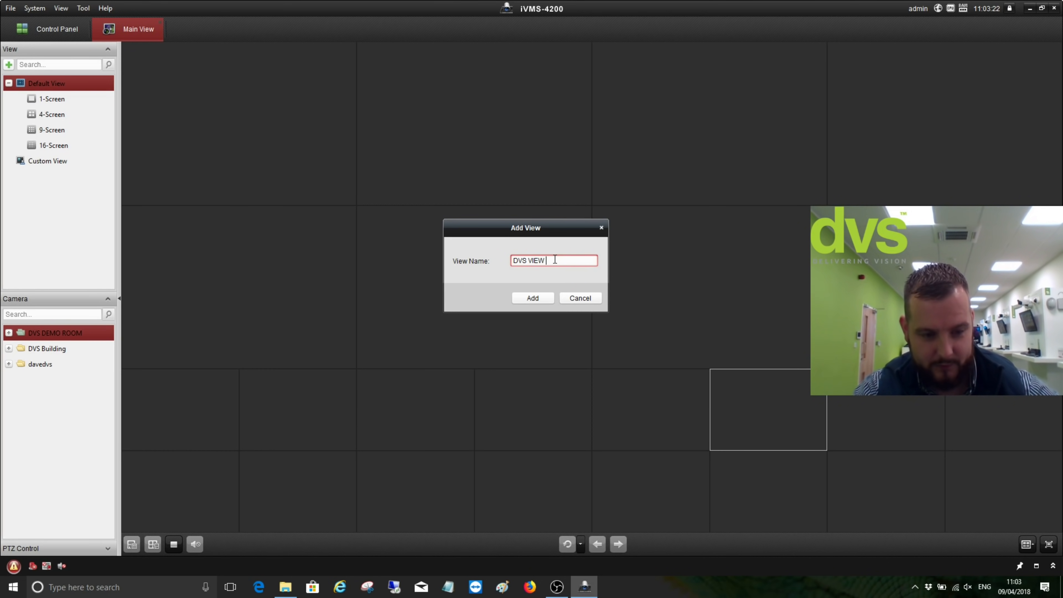
pyautogui.click(533, 297)
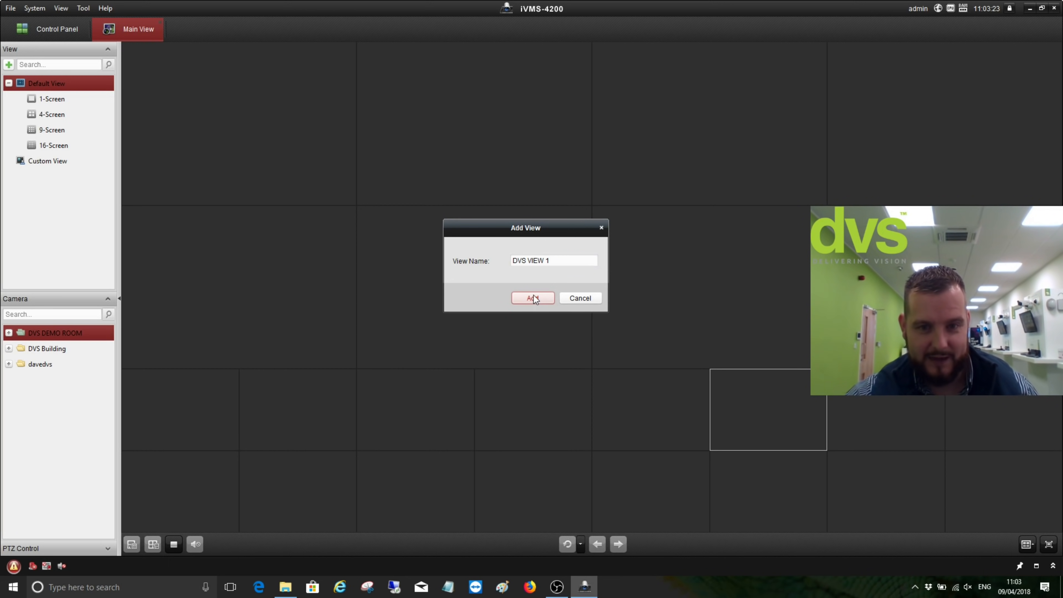
pyautogui.click(9, 162)
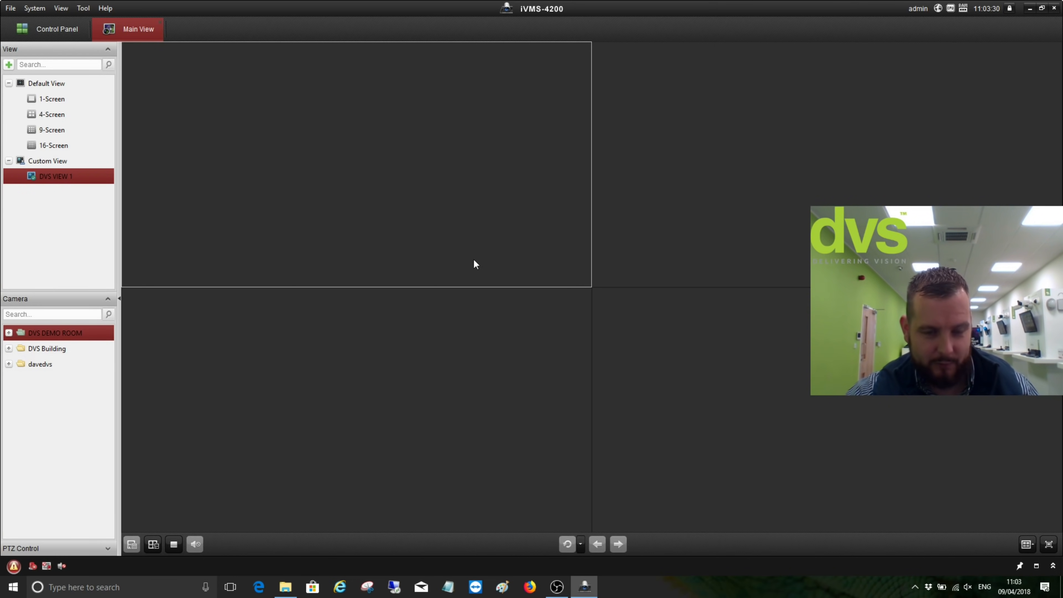
# Drag ANPR P MODEL, Darkfighter PTZ, Darkfighter X and 4K PTZ into the four panes and save the view
pyautogui.click(9, 333)
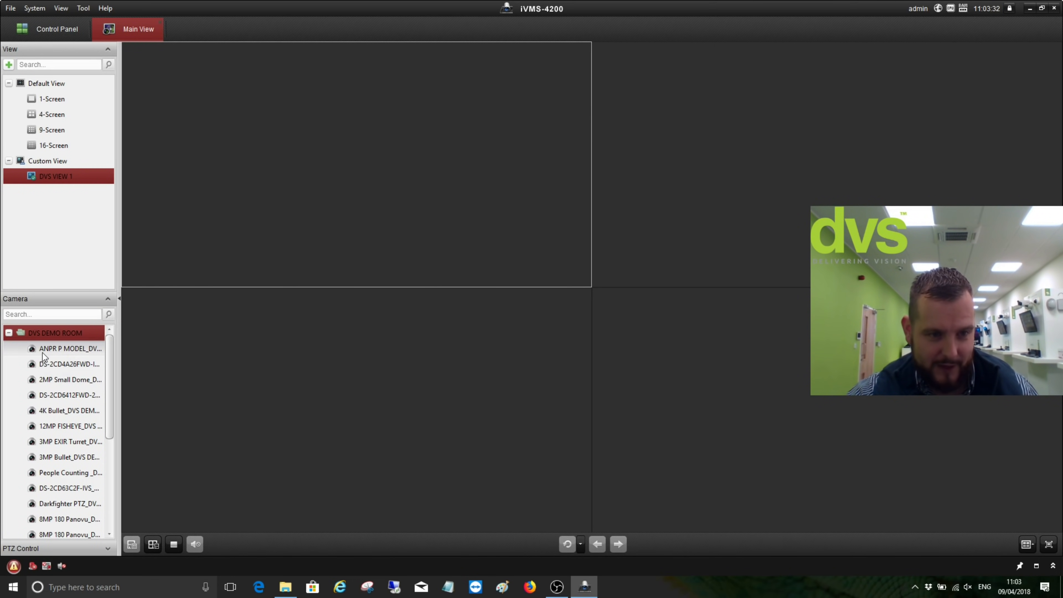
pyautogui.moveTo(44, 350); pyautogui.dragTo(240, 209)
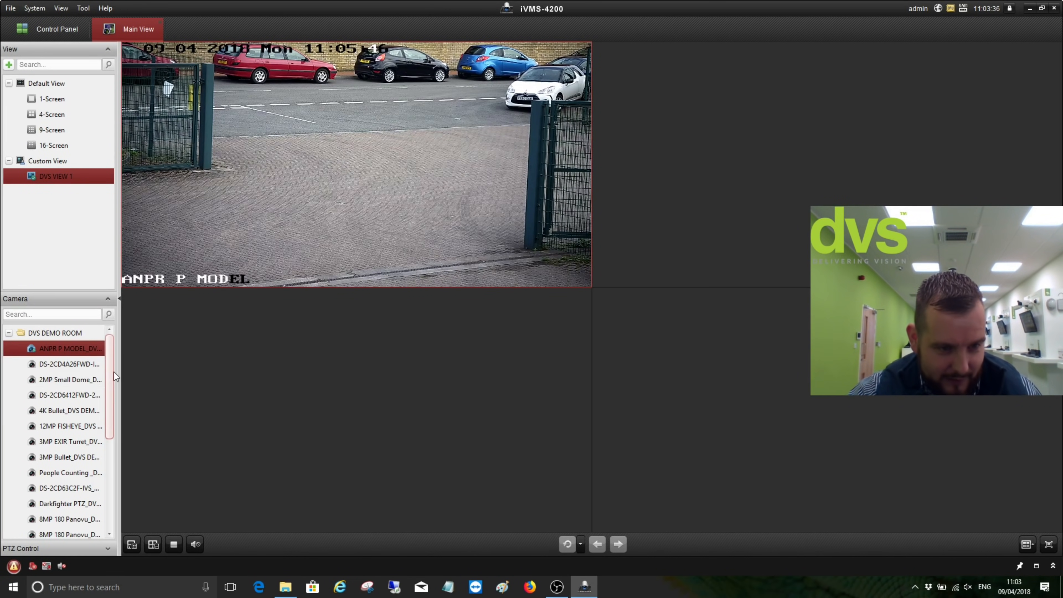
pyautogui.moveTo(112, 374); pyautogui.dragTo(112, 383)
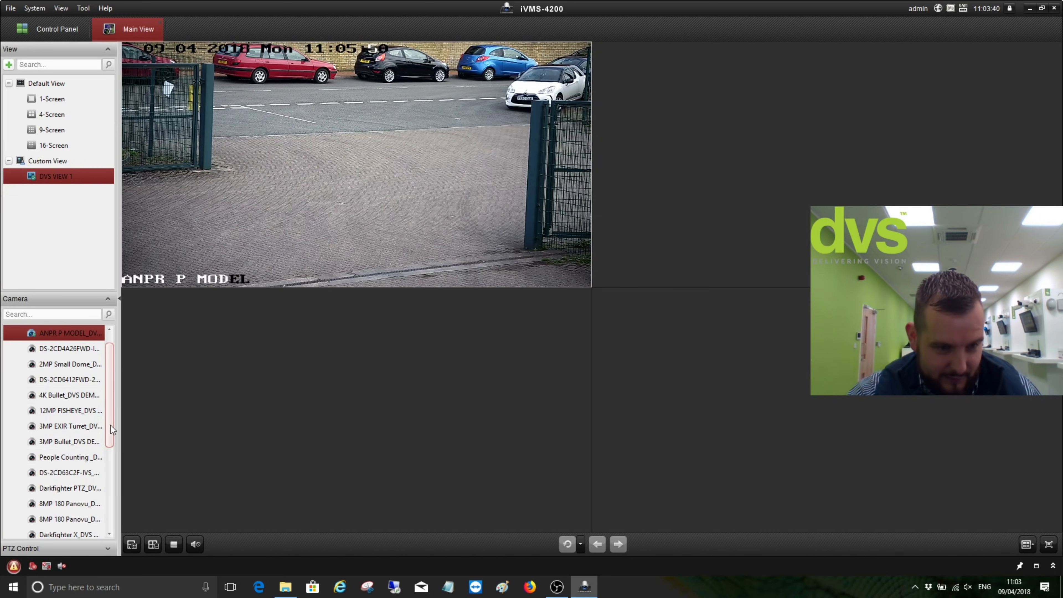
pyautogui.moveTo(69, 488); pyautogui.dragTo(594, 208)
pyautogui.moveTo(685, 180); pyautogui.dragTo(684, 180)
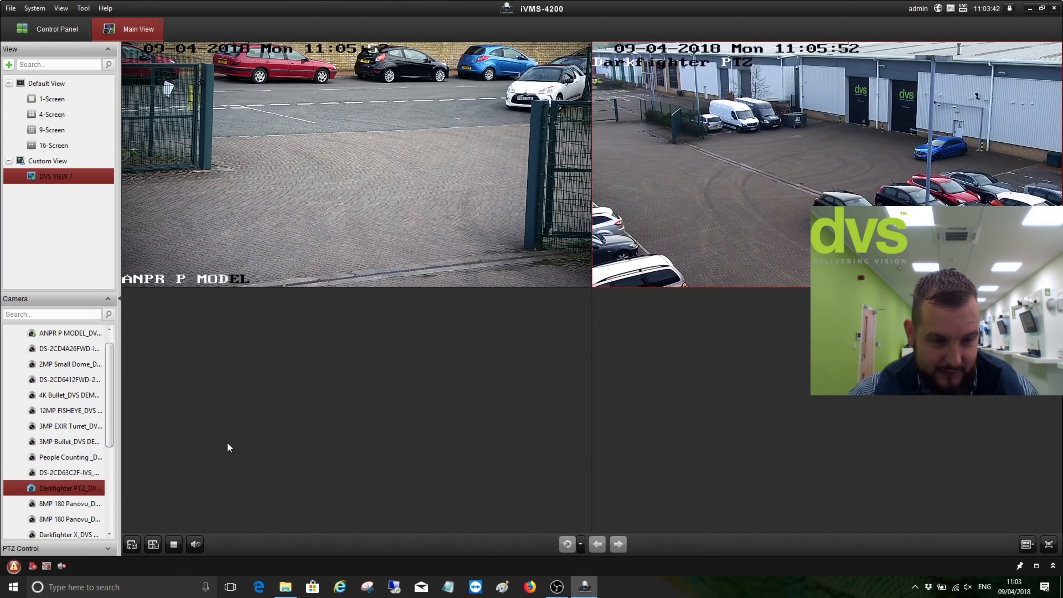
pyautogui.scroll(-2, 111, 420)
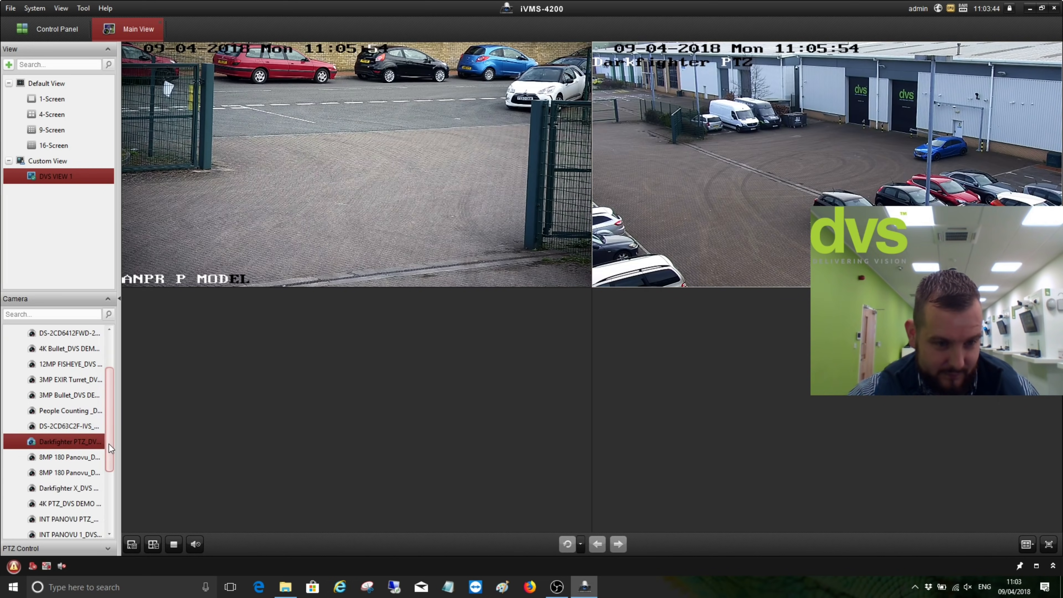
pyautogui.moveTo(78, 473); pyautogui.dragTo(178, 436)
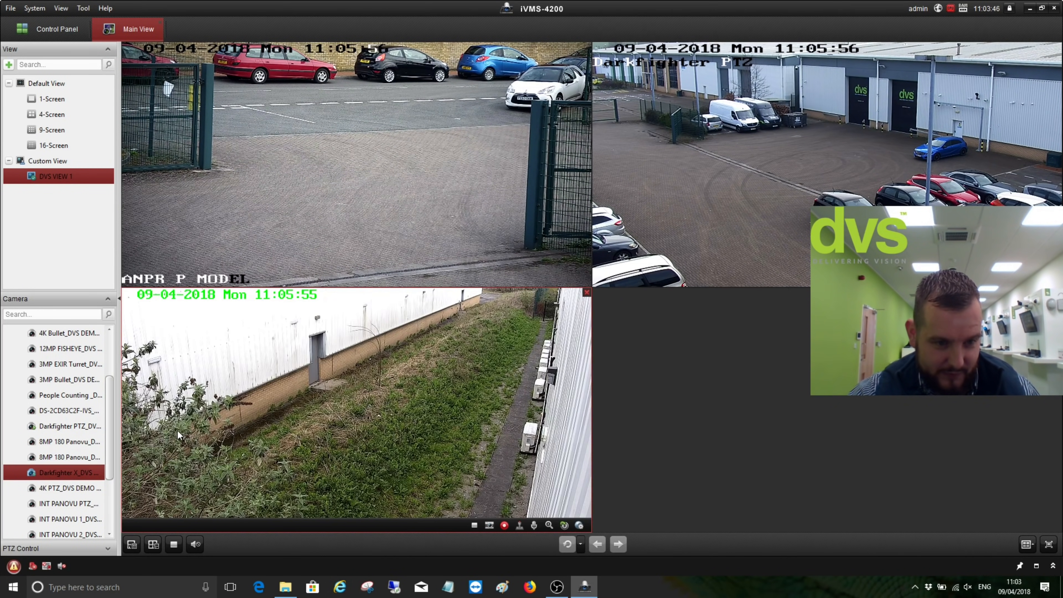
pyautogui.moveTo(74, 488); pyautogui.dragTo(720, 385)
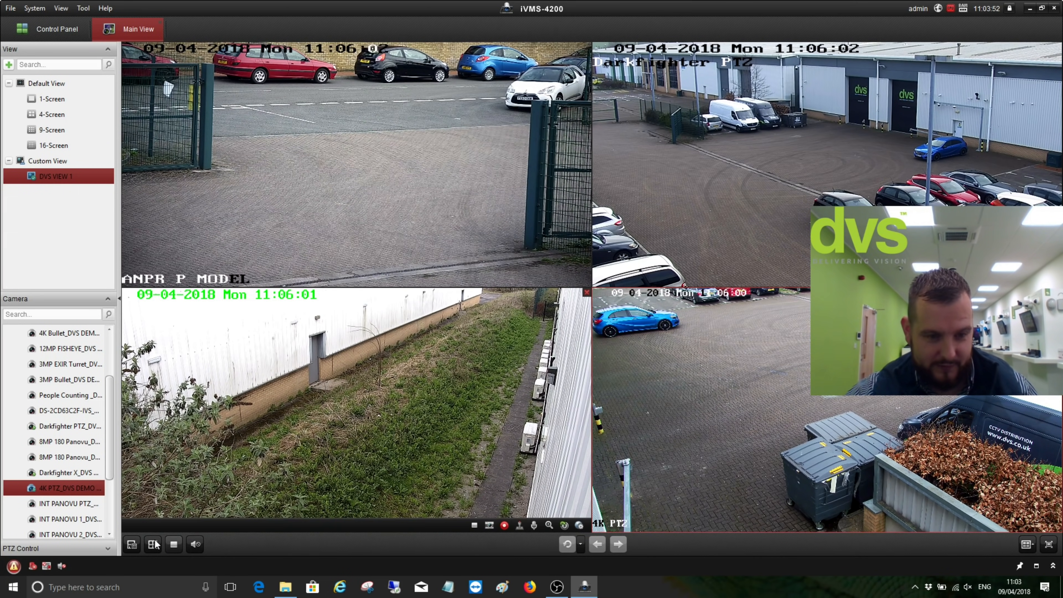
pyautogui.click(135, 544)
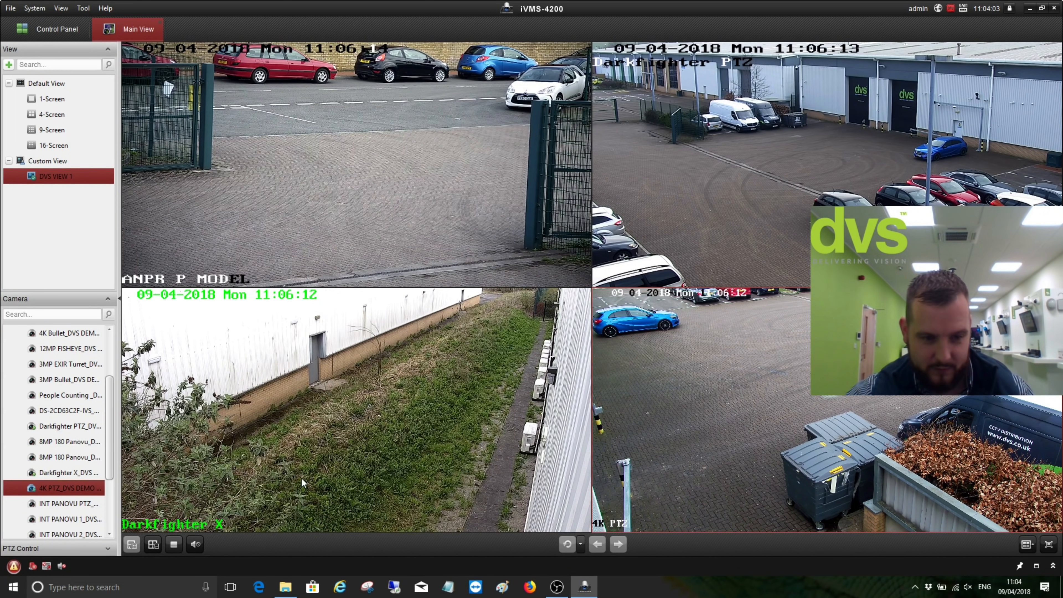
# Stop all live view and reload DVS VIEW 1 from Custom View
pyautogui.click(174, 544)
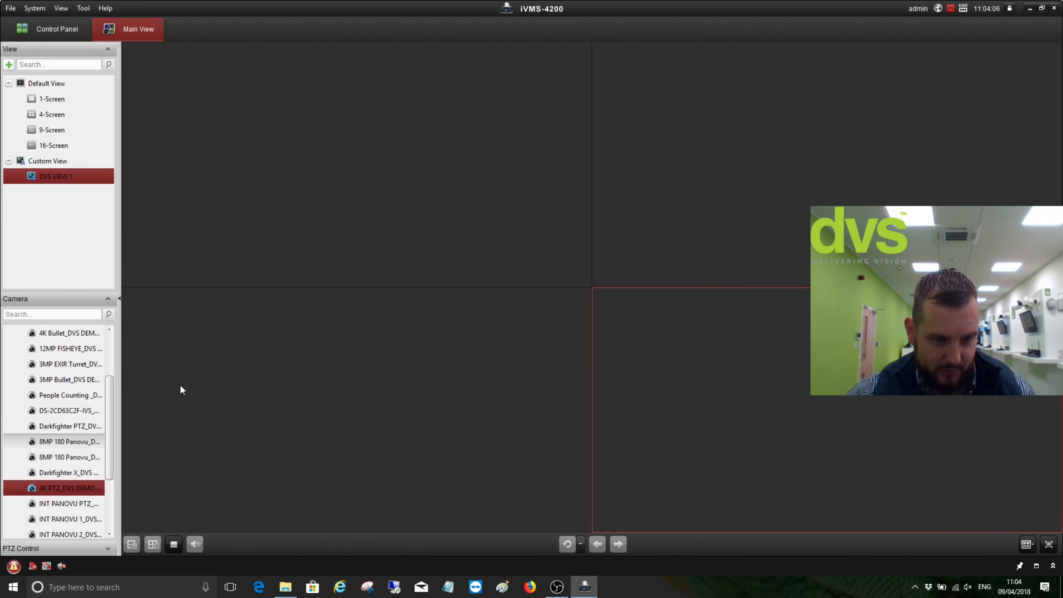
pyautogui.click(409, 155)
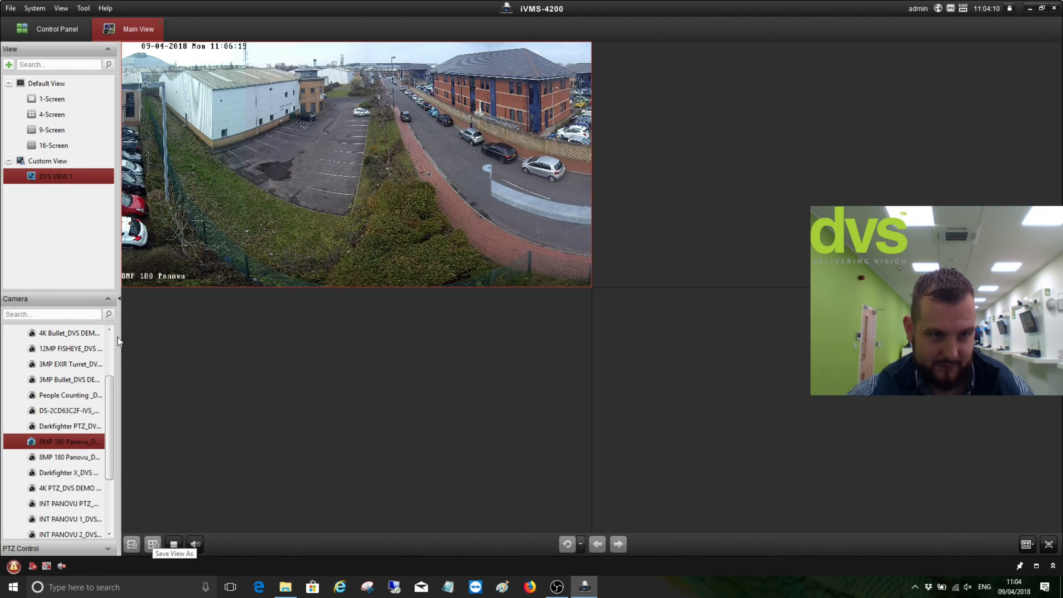
pyautogui.click(69, 159)
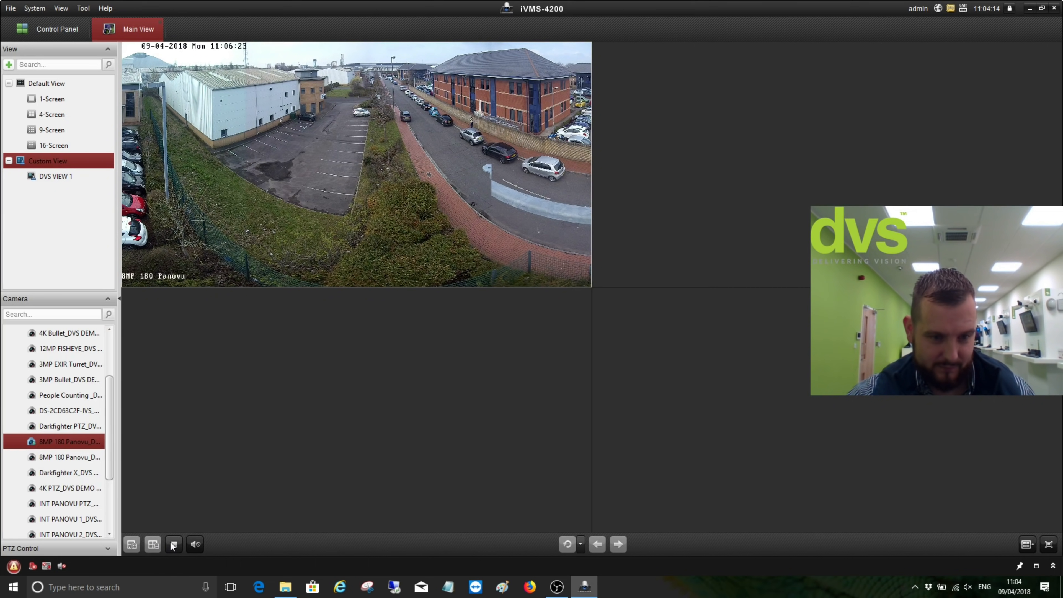
pyautogui.click(46, 177)
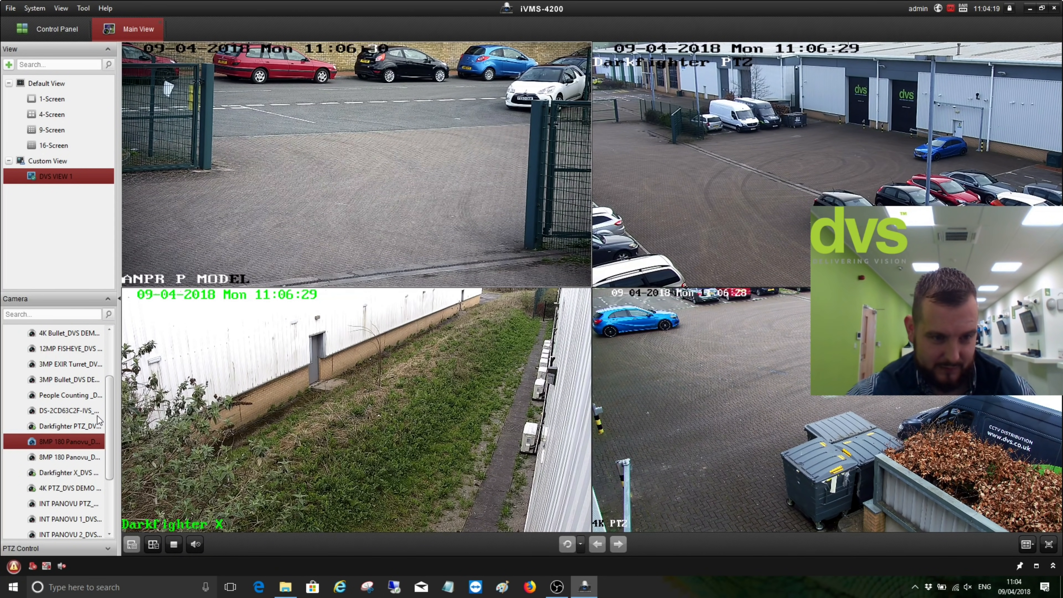
# Put 8MP 180 Panovu feeds in both top panes and choose Save View As
pyautogui.moveTo(48, 445); pyautogui.dragTo(266, 252)
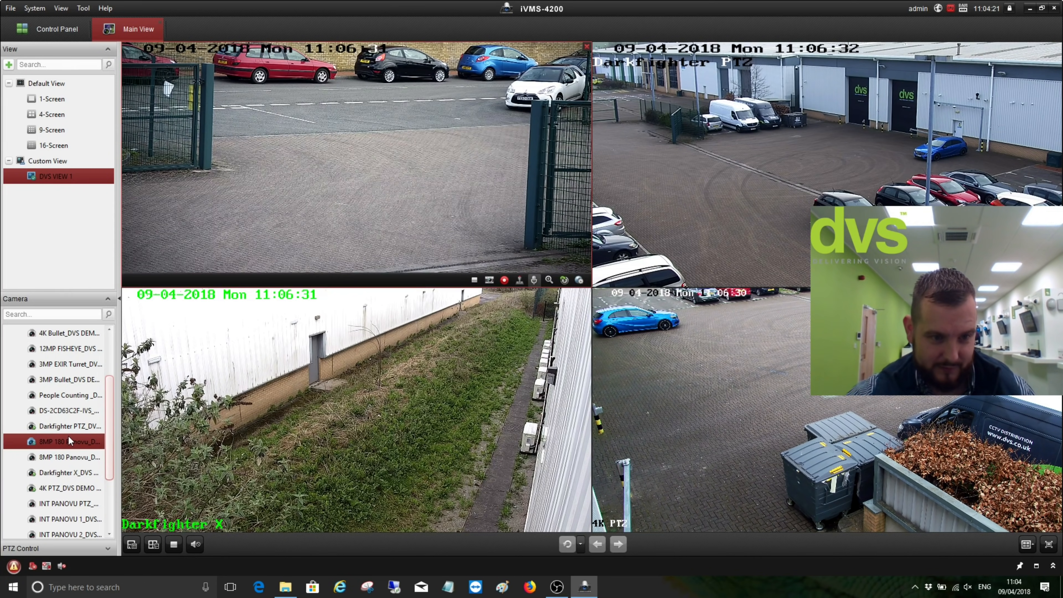
pyautogui.doubleClick(63, 458)
pyautogui.click(732, 158)
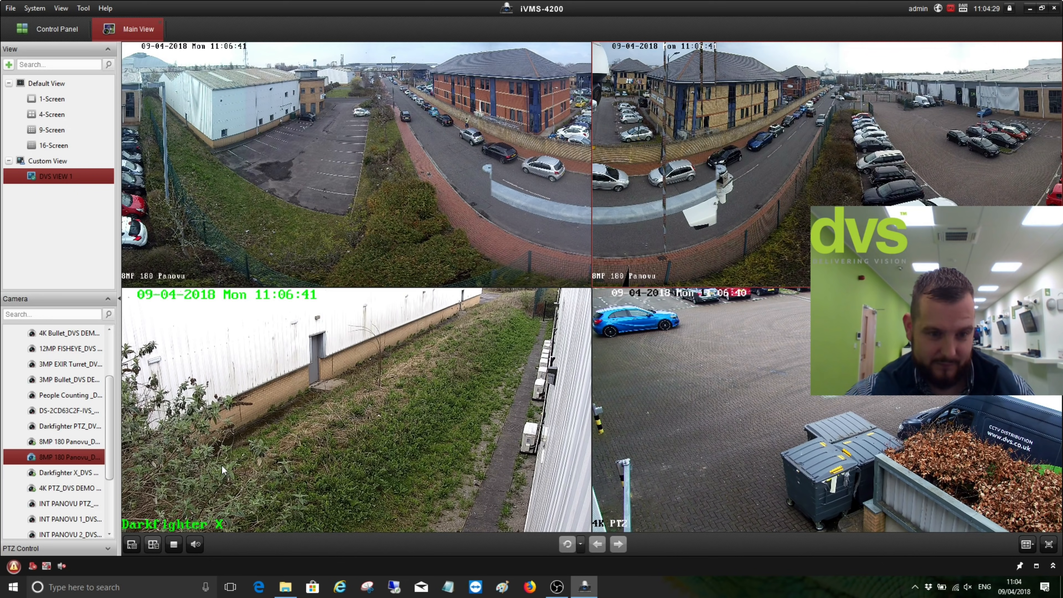
pyautogui.click(154, 544)
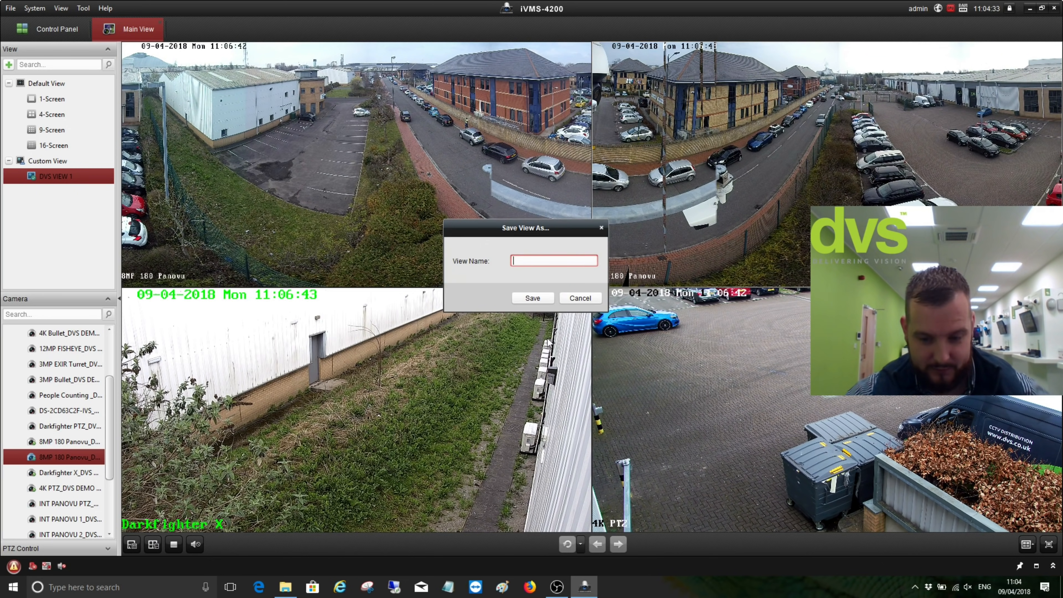
# Save the layout as 'DVS VIEW 2' and stop all live feeds
pyautogui.write('DVS')
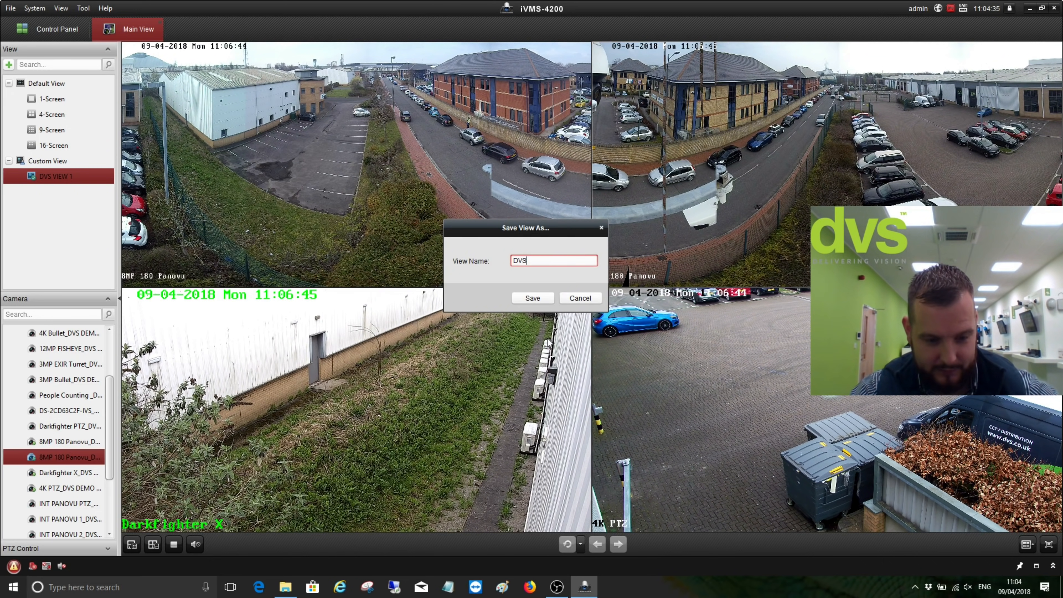
pyautogui.write(' VIEW 2')
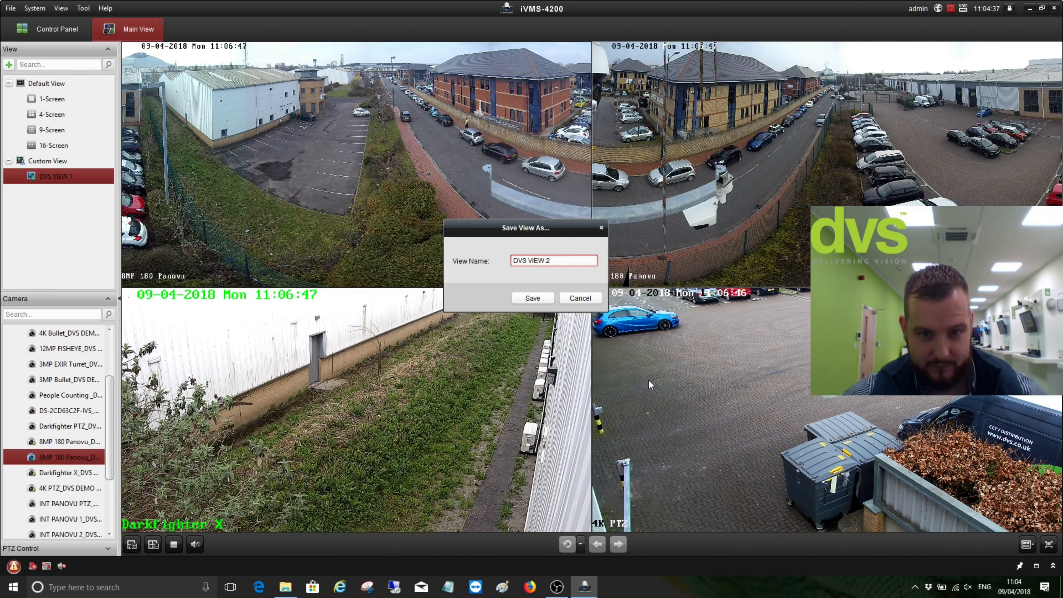
pyautogui.press('Tab')
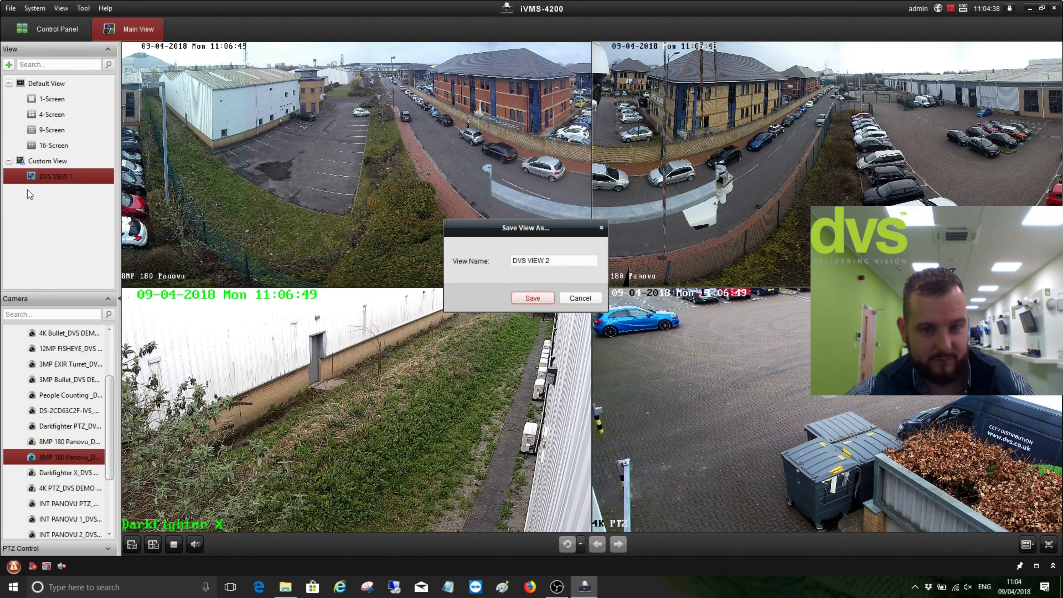
pyautogui.press('Return')
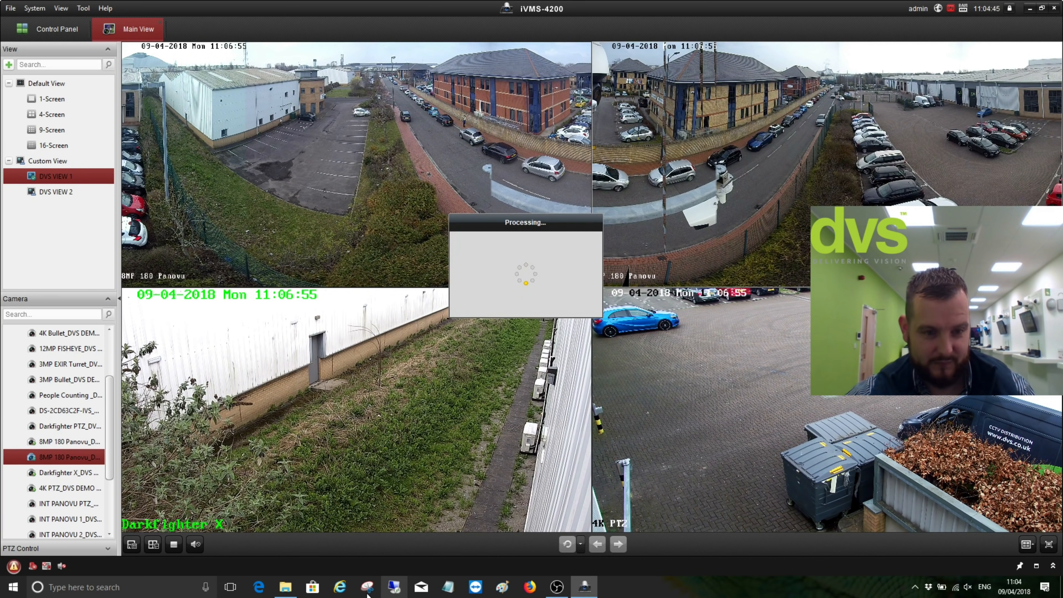
pyautogui.click(176, 546)
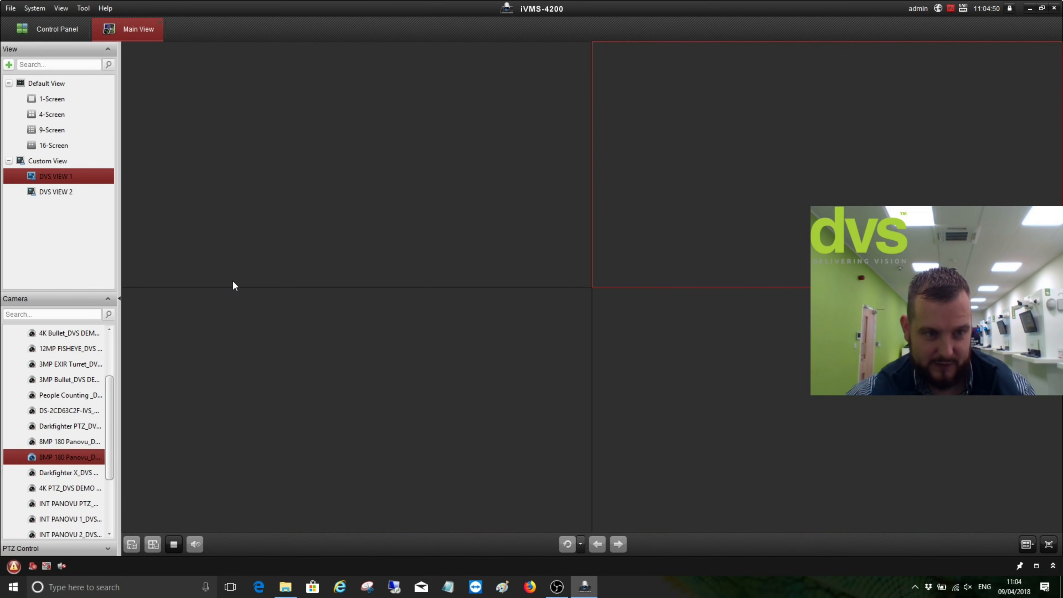
# Switch to a 48-pane division, reopen DVS VIEW 1, collapse DVS DEMO ROOM, and return to Control Panel
pyautogui.click(1027, 545)
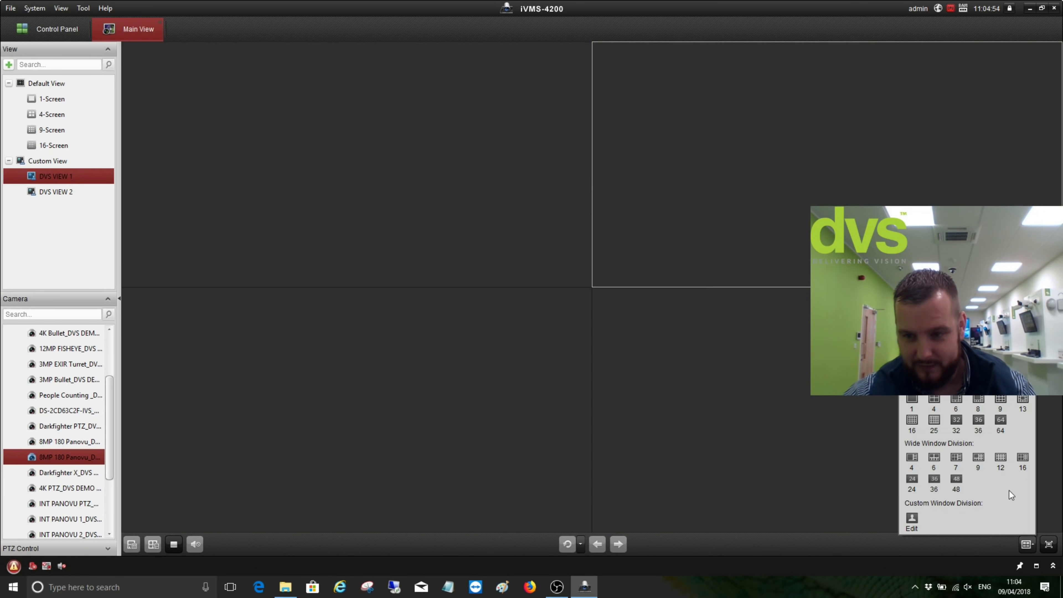
pyautogui.click(958, 478)
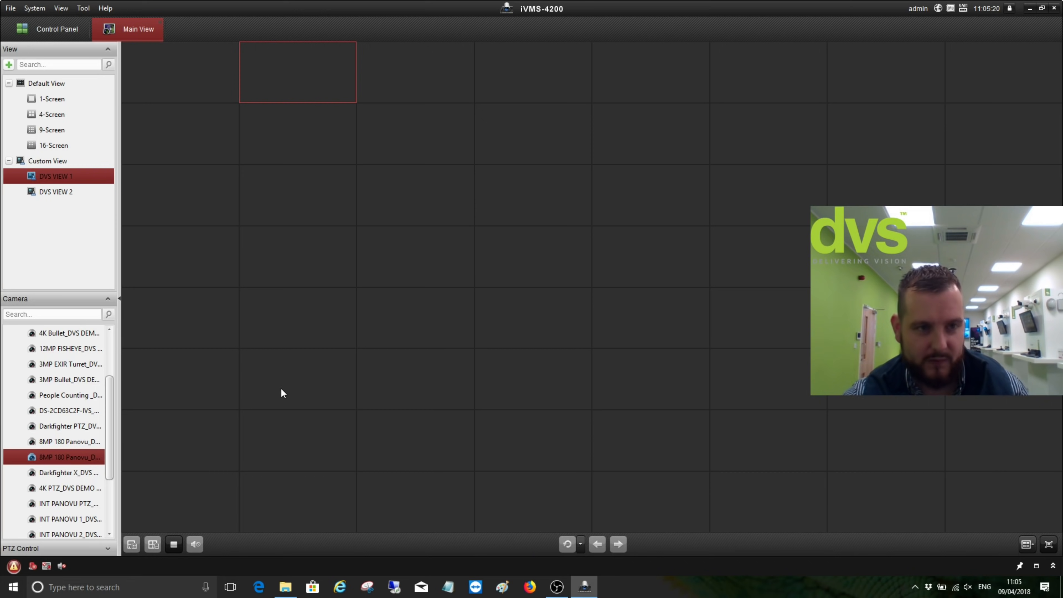
pyautogui.doubleClick(46, 179)
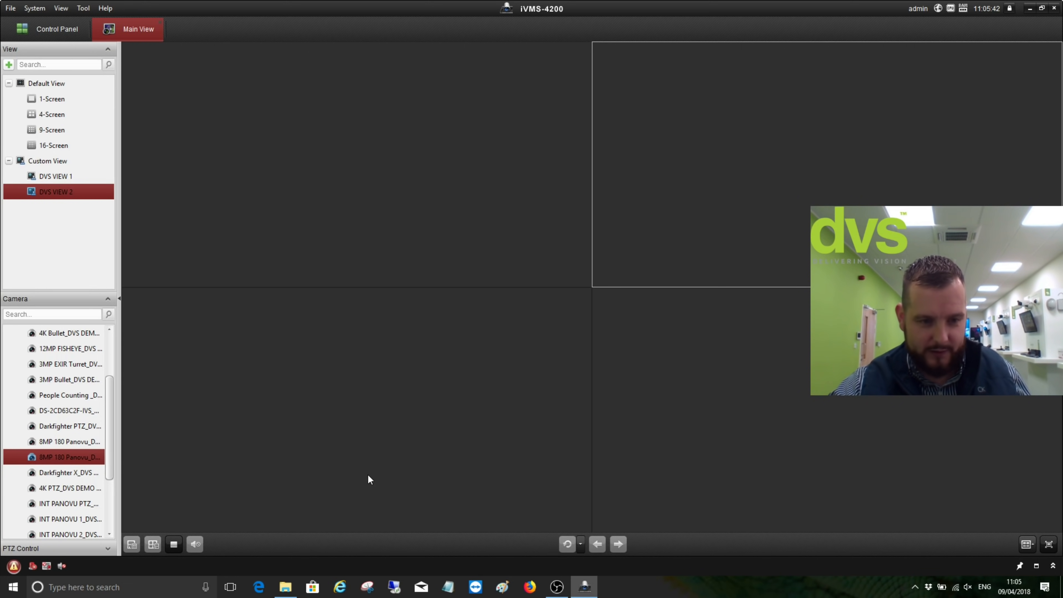
pyautogui.scroll(5, 108, 419)
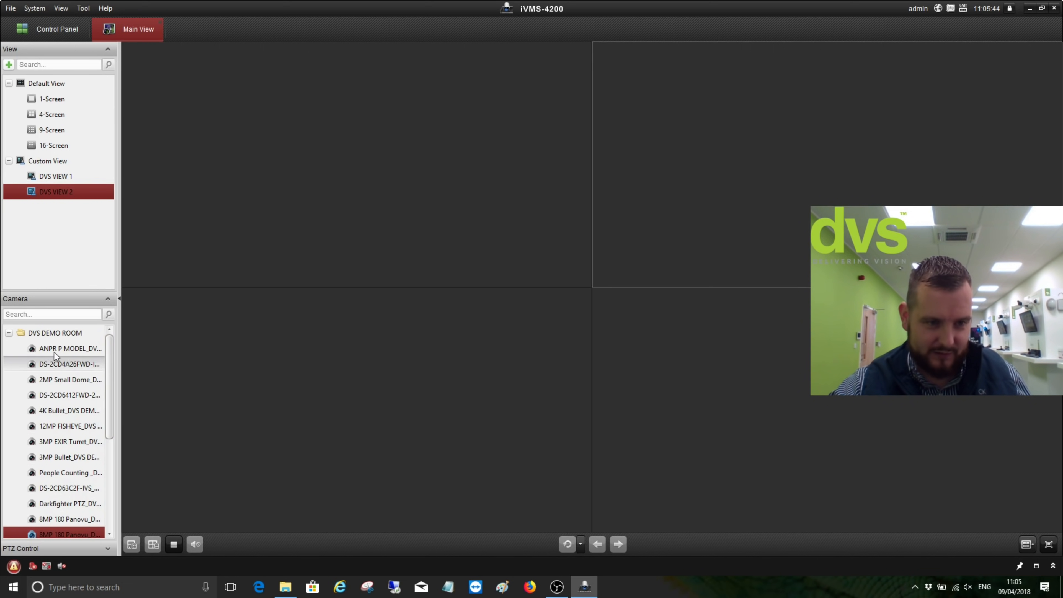
pyautogui.doubleClick(15, 337)
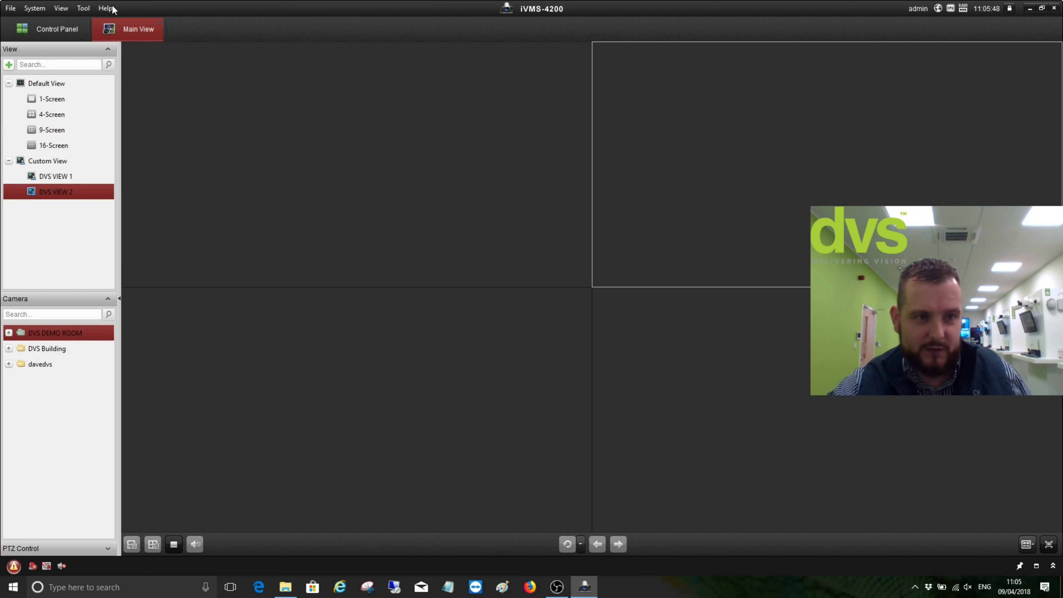
pyautogui.click(63, 29)
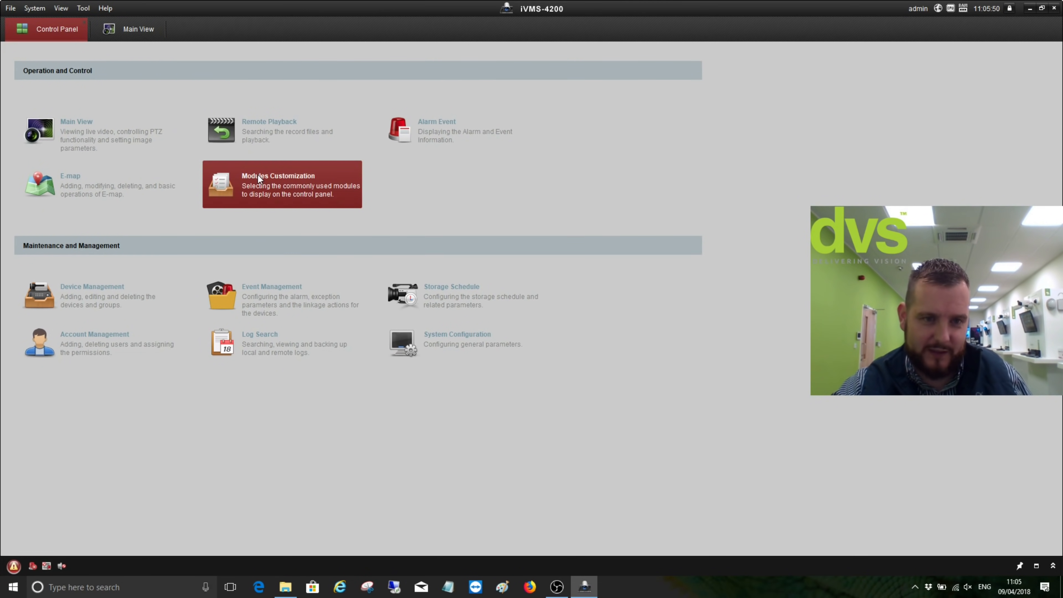
# In Modules Customization, enable Video Wall, Real-time Alarm and all statistics modules such as Heat Map and People Counting
pyautogui.click(307, 186)
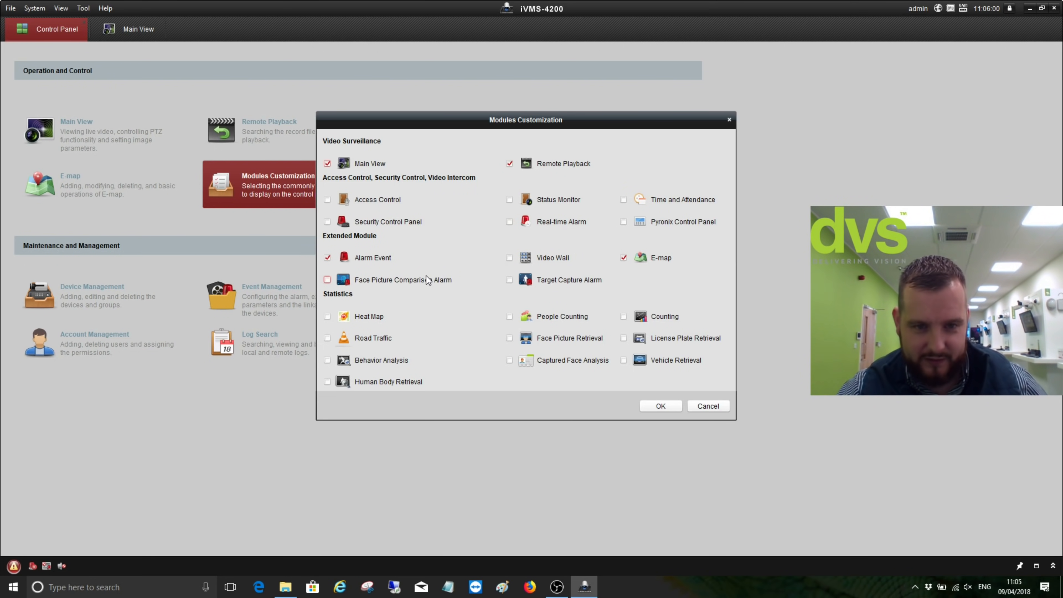
pyautogui.click(510, 258)
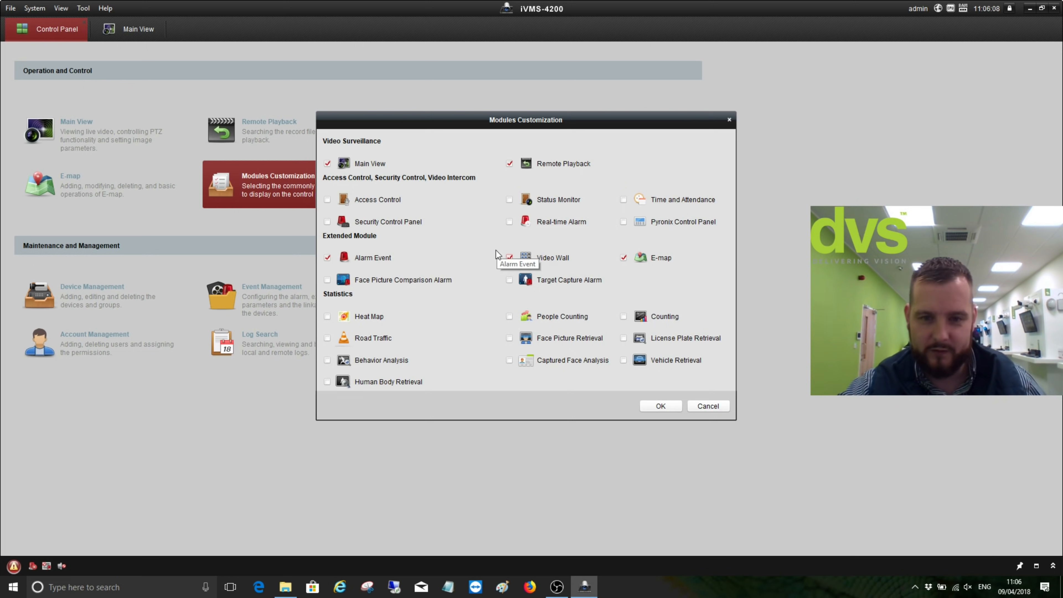
pyautogui.click(327, 317)
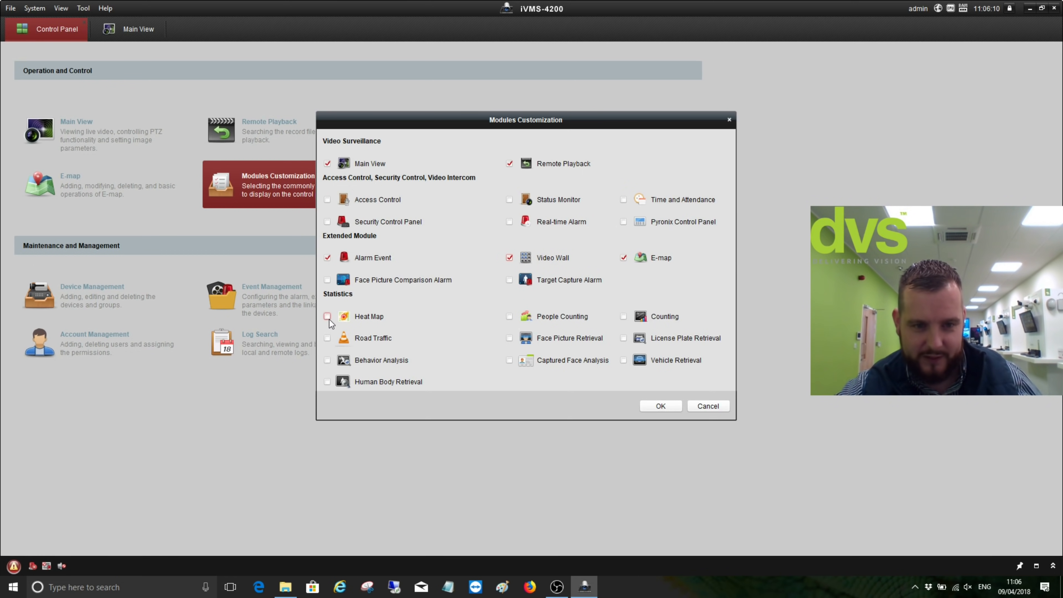
pyautogui.click(327, 338)
pyautogui.click(327, 361)
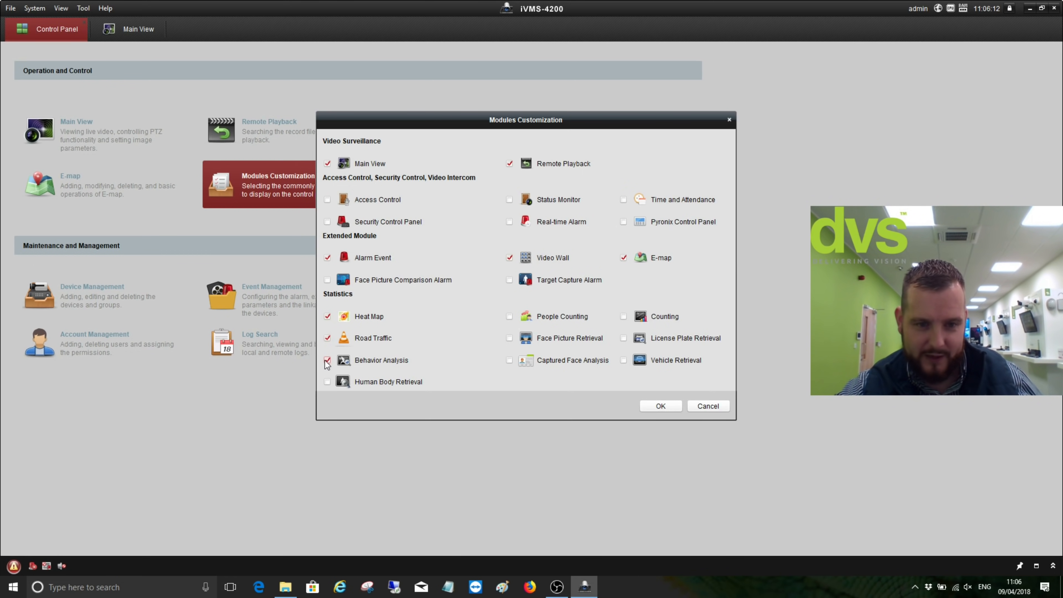
pyautogui.click(328, 383)
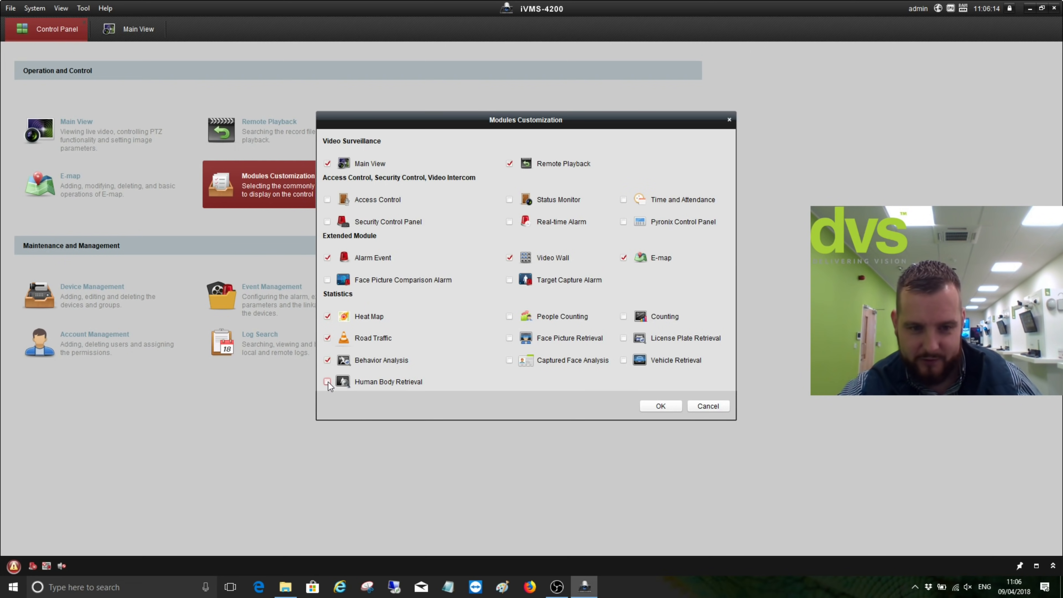
pyautogui.click(525, 317)
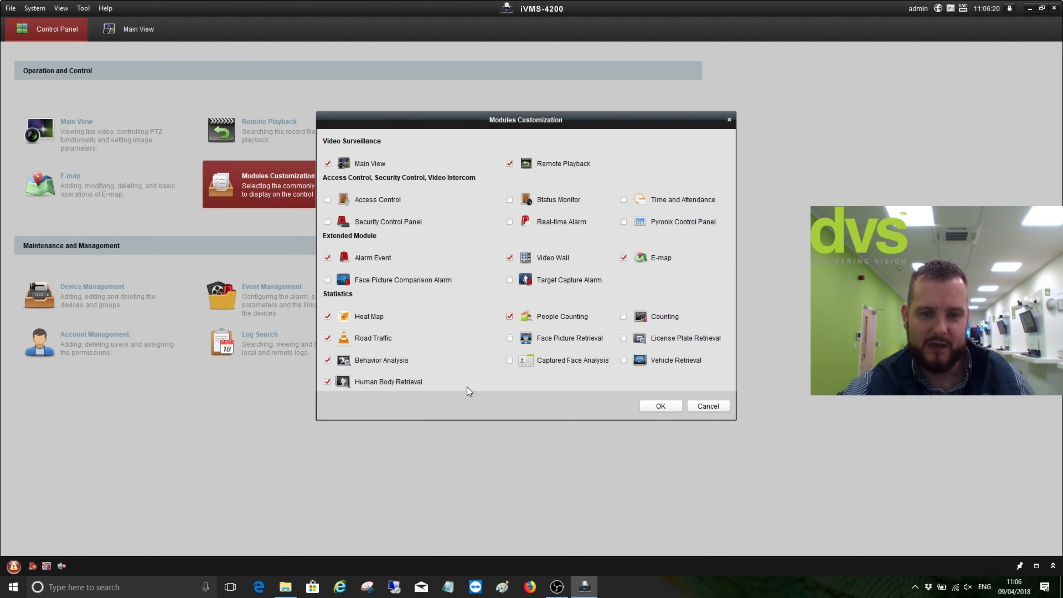
pyautogui.click(509, 338)
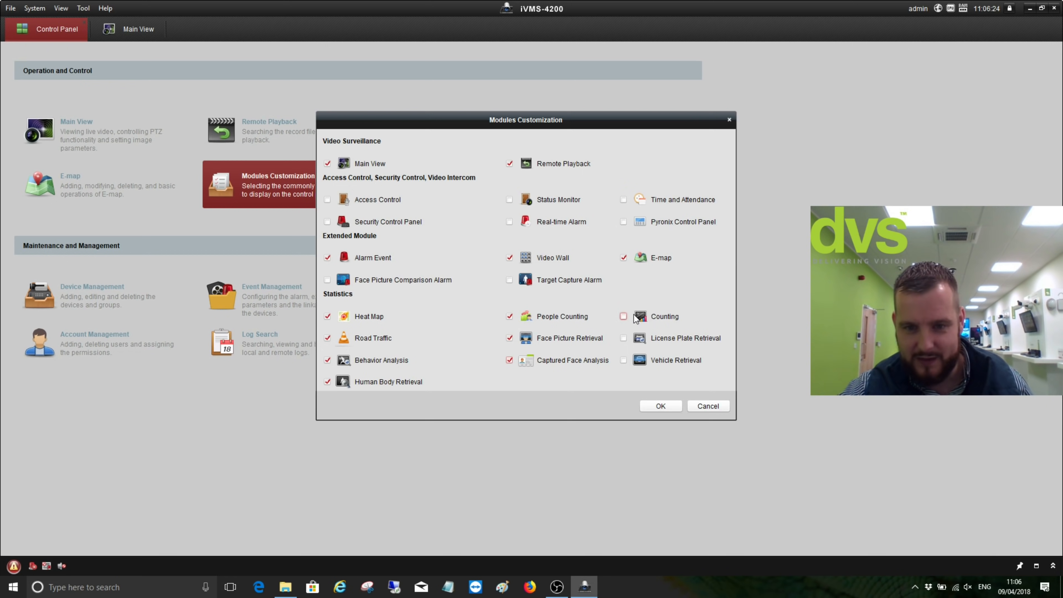
pyautogui.click(621, 317)
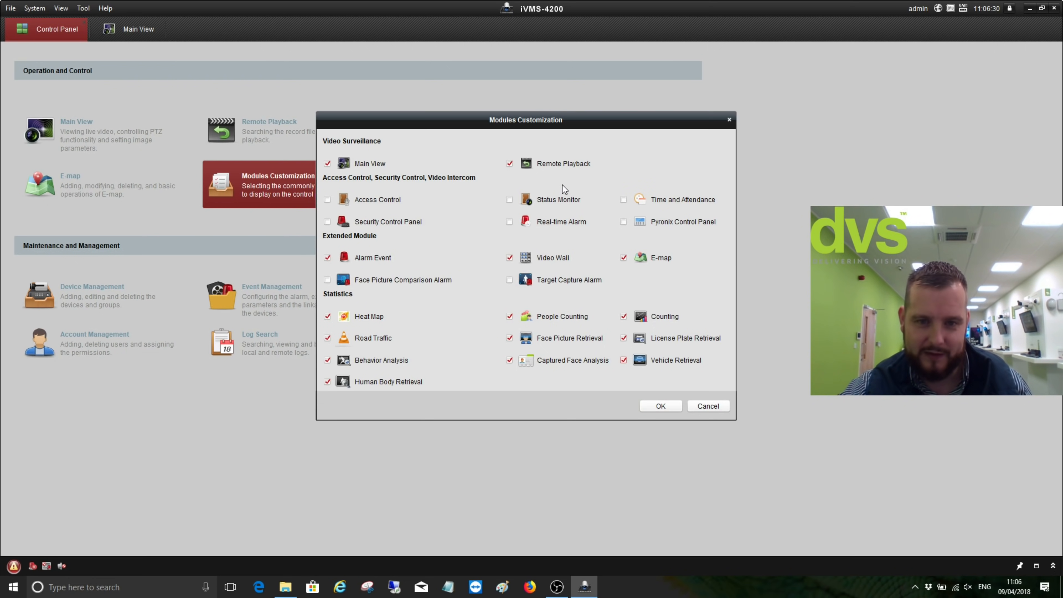
pyautogui.click(509, 221)
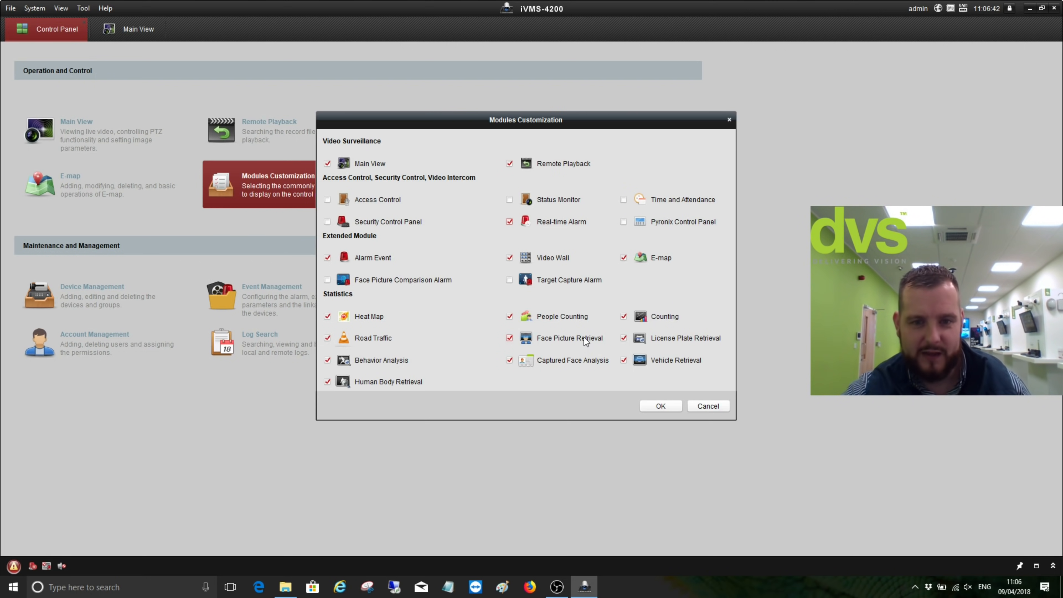
pyautogui.click(658, 405)
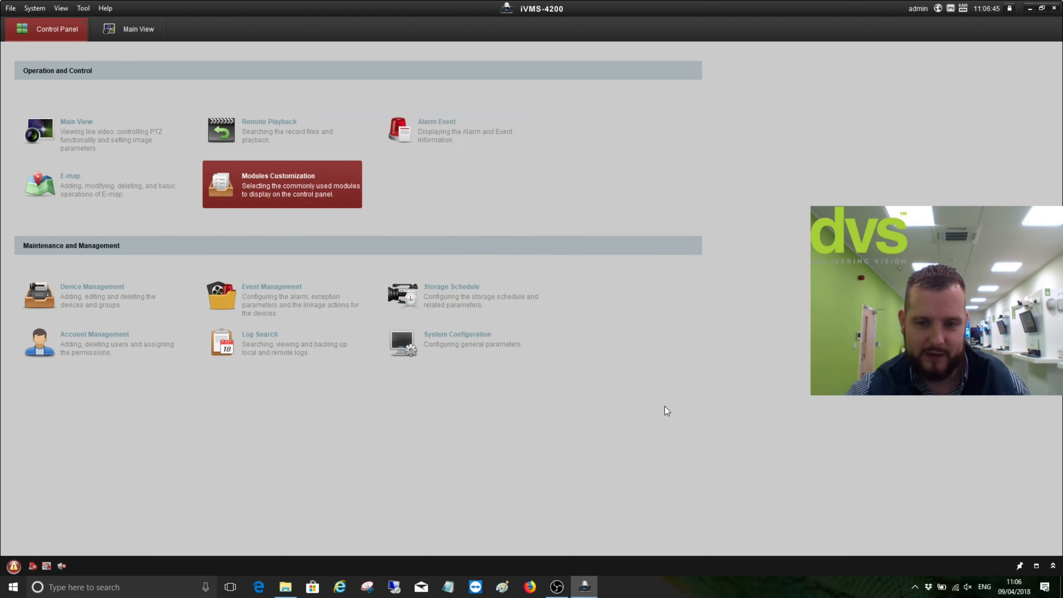
# Page through the control panel's module pages to the one showing the statistics modules
pyautogui.click(283, 204)
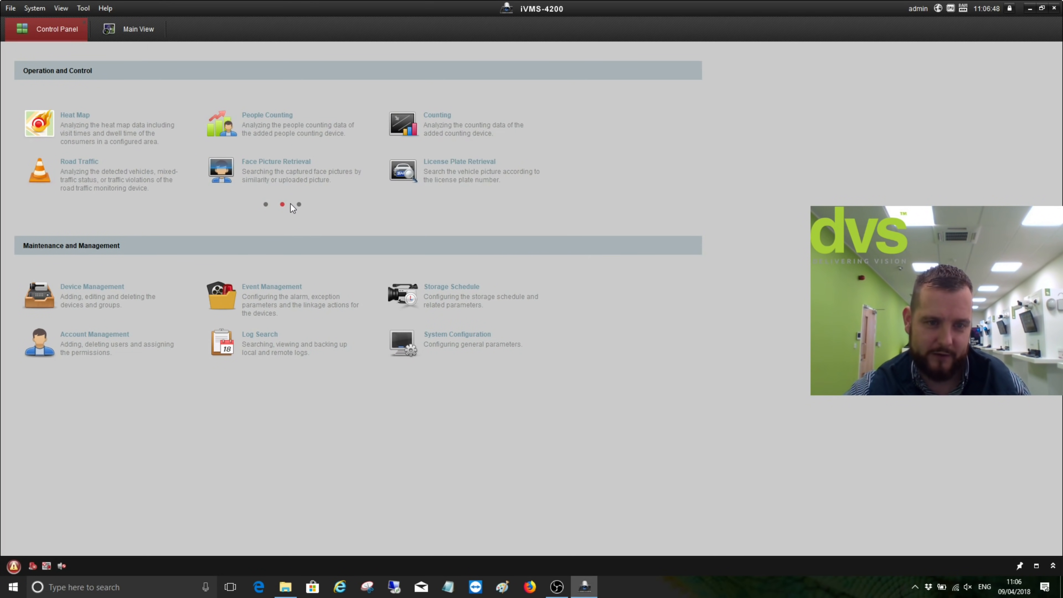
pyautogui.click(299, 205)
pyautogui.click(267, 204)
pyautogui.click(281, 204)
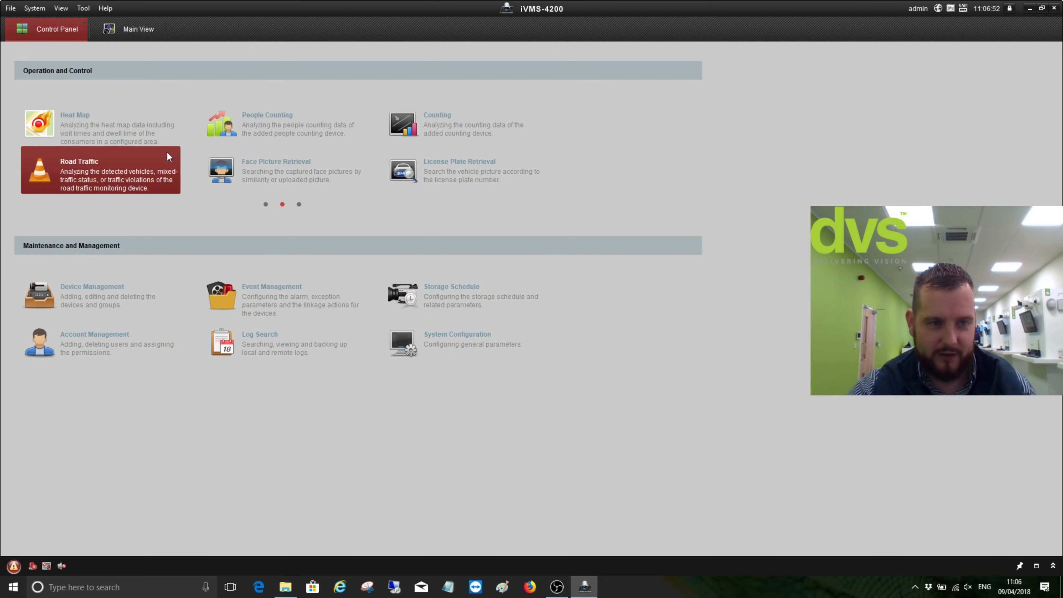
# Open License Plate Retrieval, search the first ANPR camera's captures, then select the second ANPR camera
pyautogui.click(473, 172)
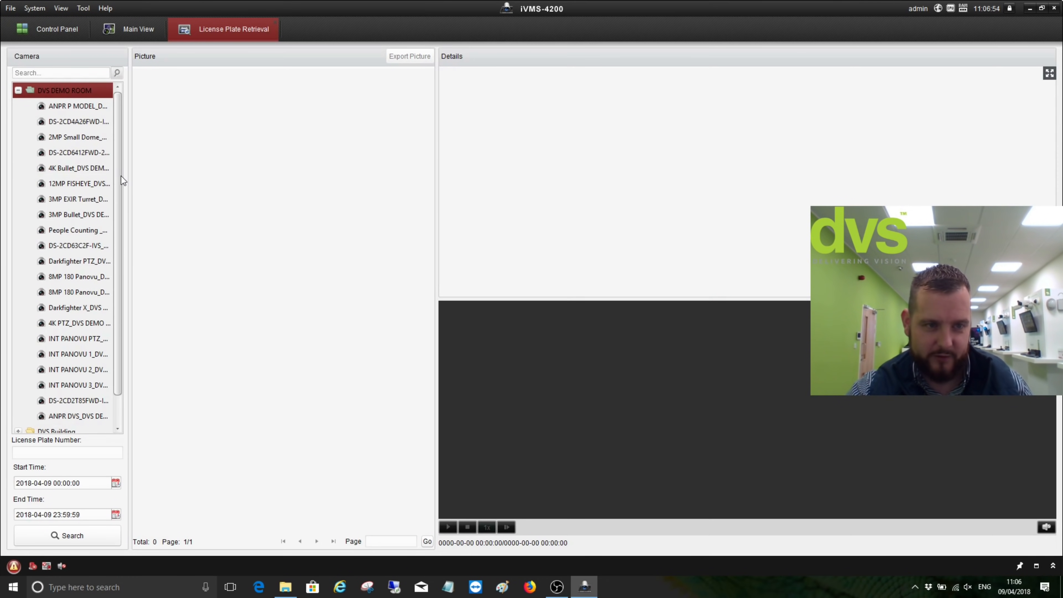
pyautogui.click(67, 104)
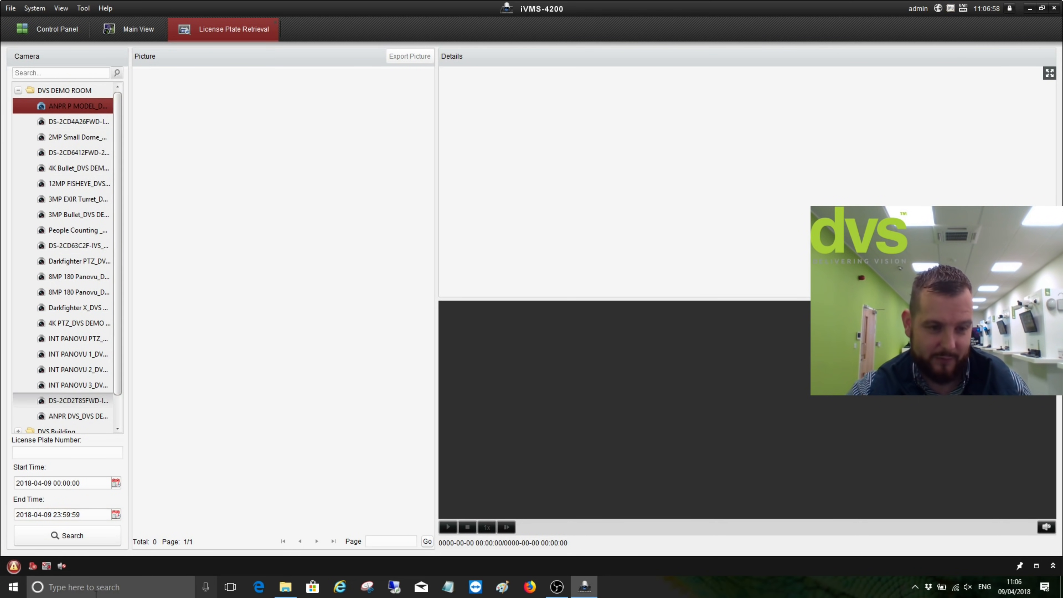
pyautogui.click(92, 531)
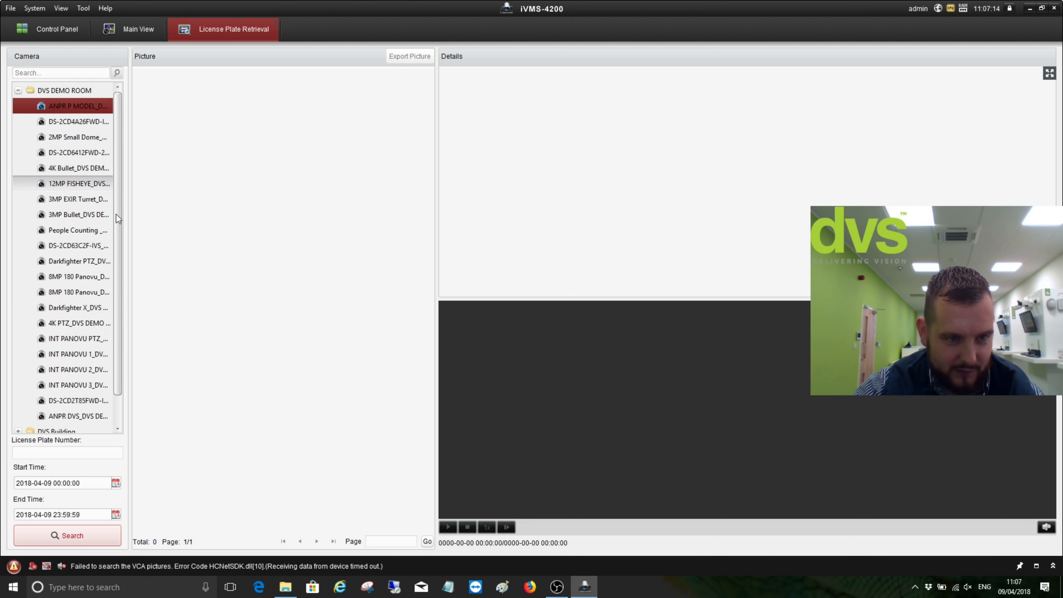
pyautogui.moveTo(118, 228); pyautogui.dragTo(116, 260)
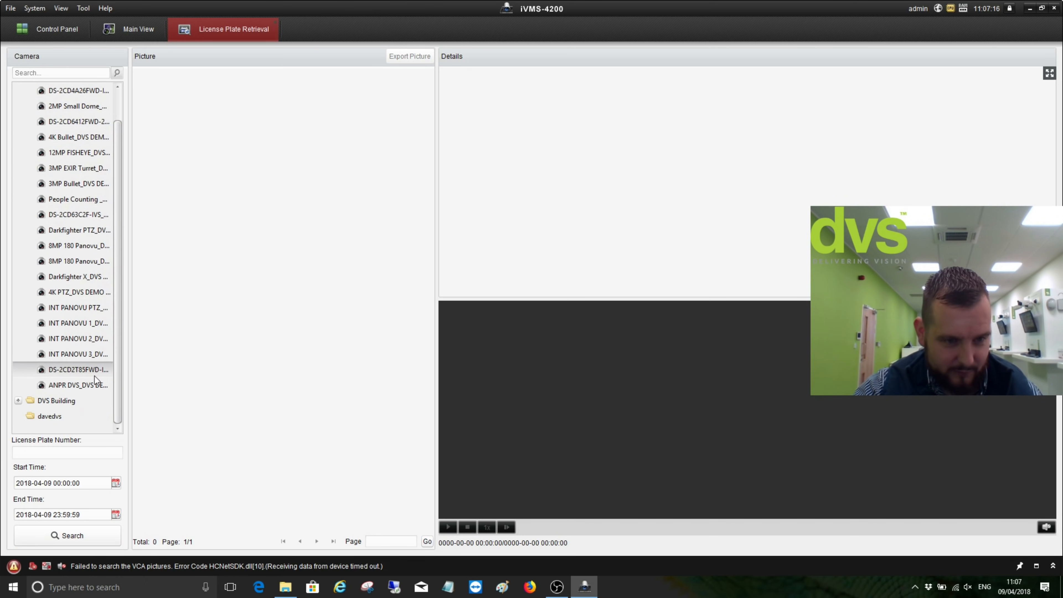
pyautogui.click(84, 385)
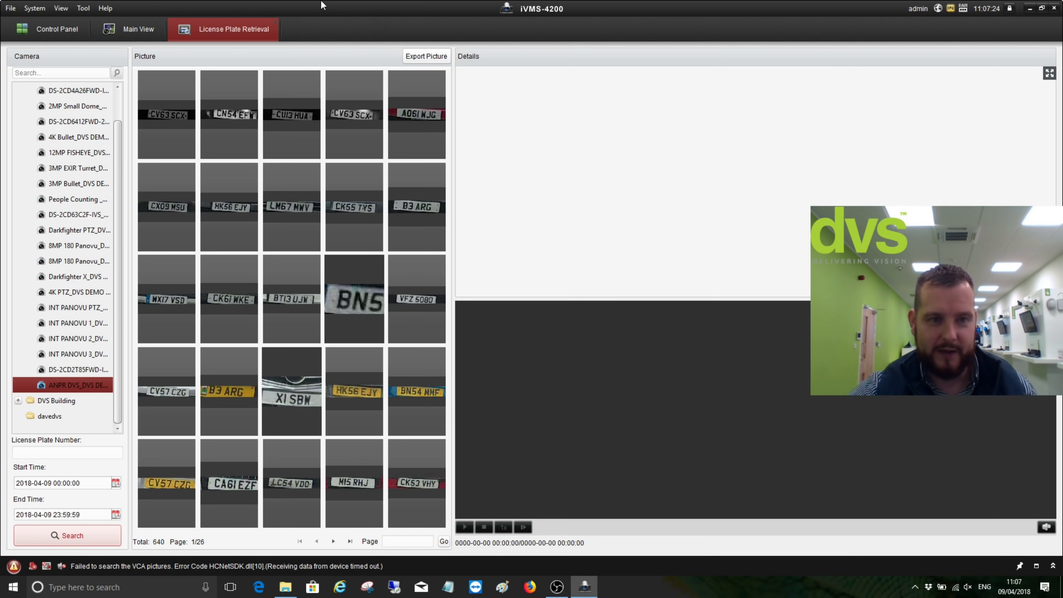
# View the first plate's full capture, then play and stop its recorded clip
pyautogui.click(180, 99)
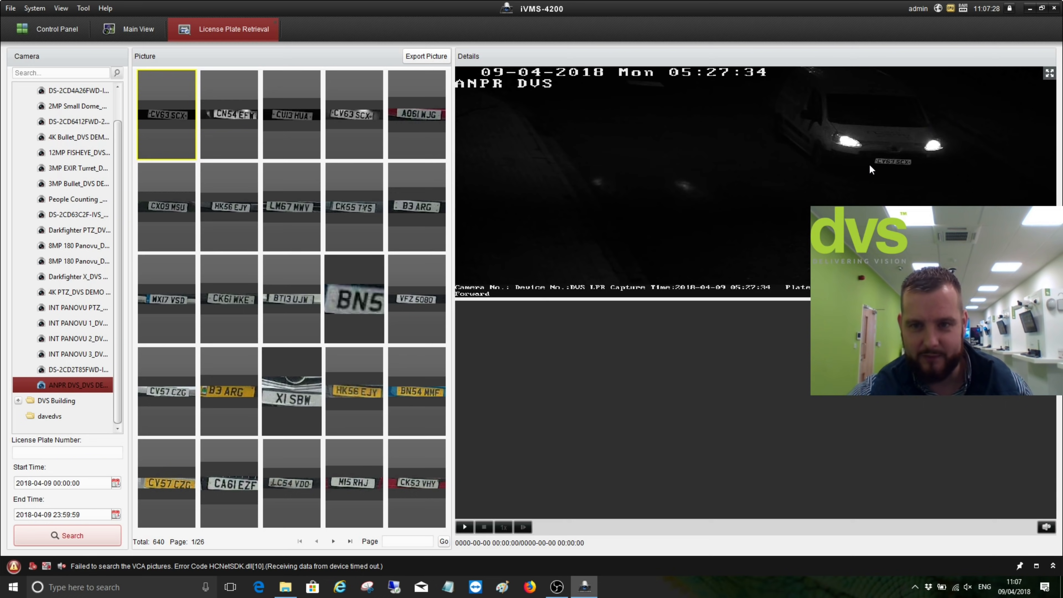
pyautogui.click(463, 527)
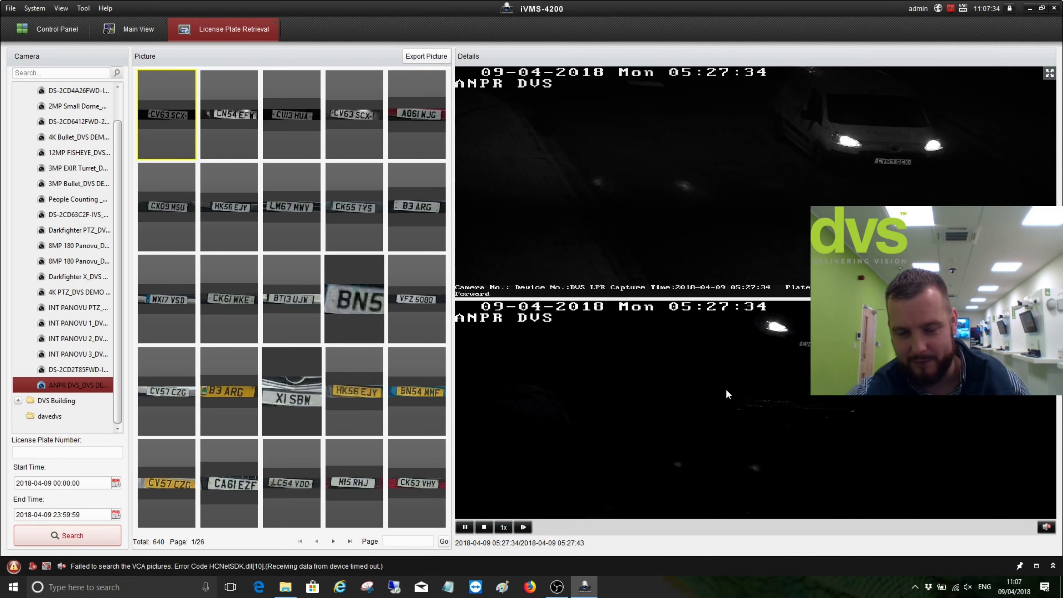
pyautogui.click(487, 527)
# Review the third plate and red Mini captures, then play the silver Mercedes XI SBW clip
pyautogui.click(293, 104)
pyautogui.click(421, 103)
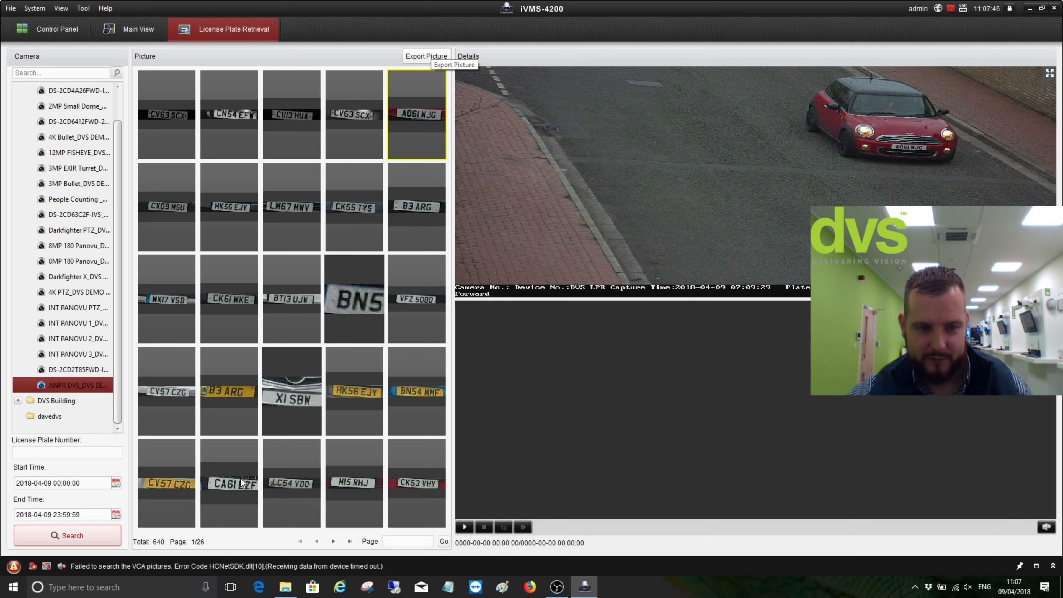
pyautogui.click(292, 381)
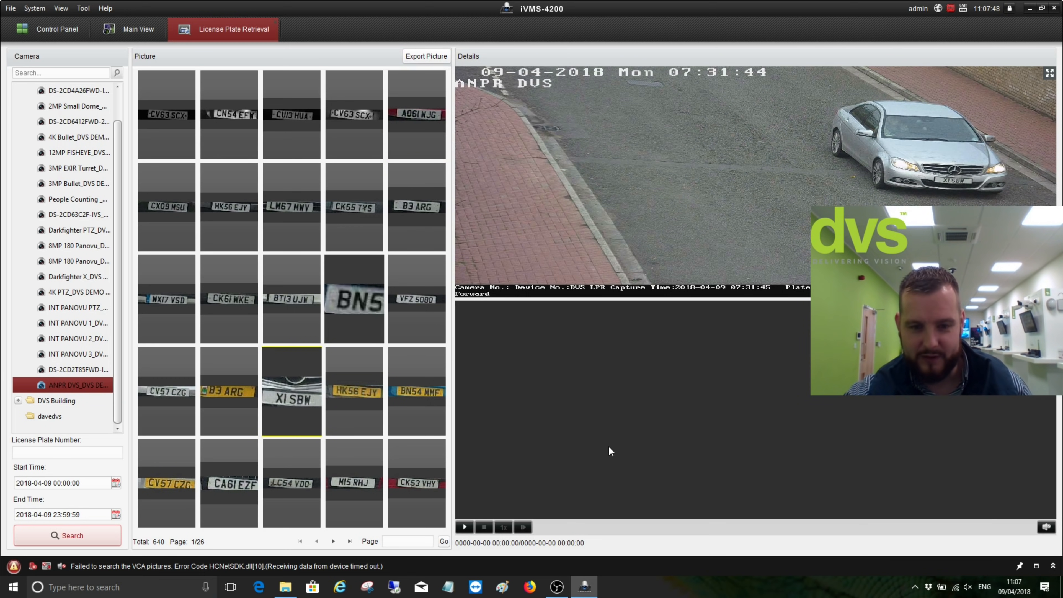
pyautogui.click(466, 527)
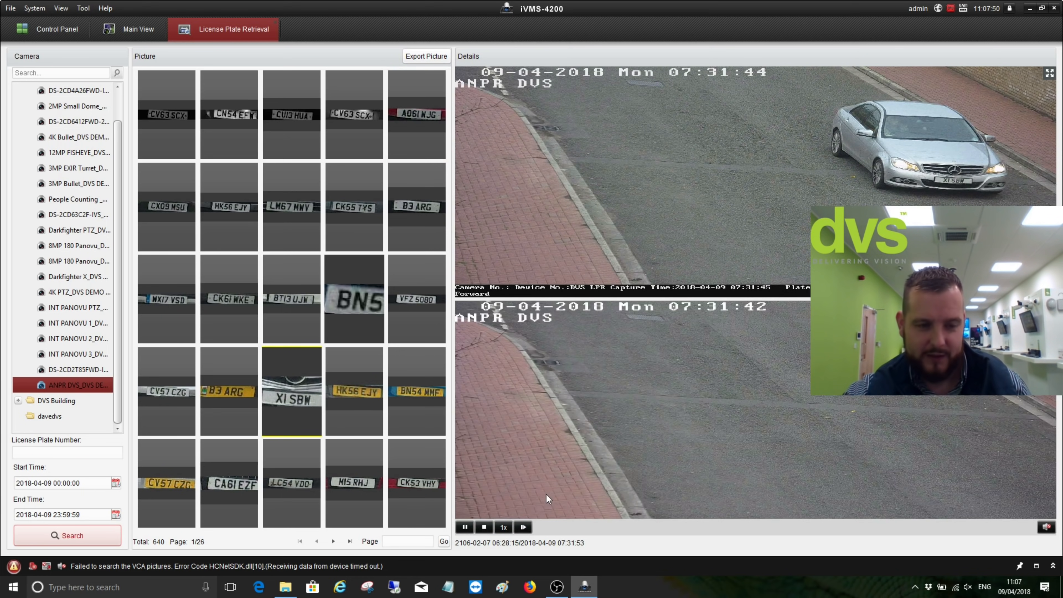
pyautogui.click(74, 457)
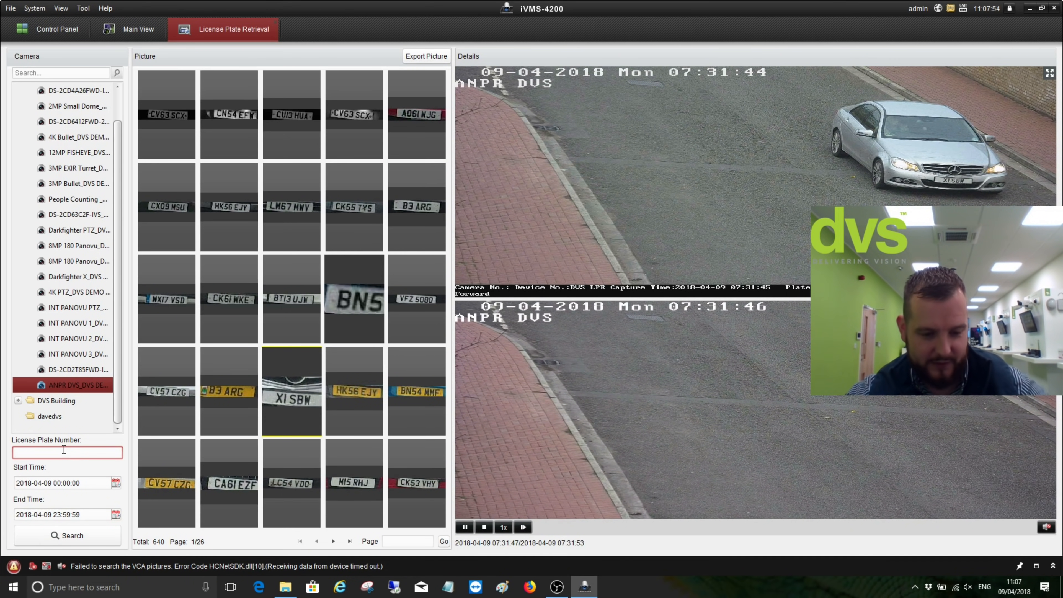
# Search plates for cv57, review the CV57 XBT and CV57 CZG captures, then close retrieval
pyautogui.write('cv57')
pyautogui.click(56, 538)
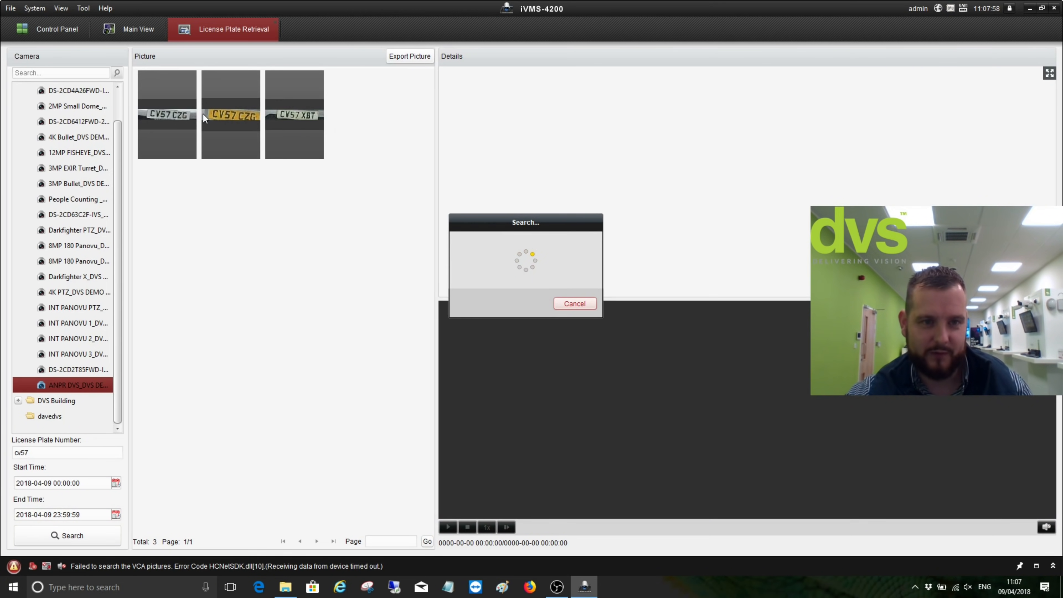
pyautogui.click(284, 117)
pyautogui.click(240, 114)
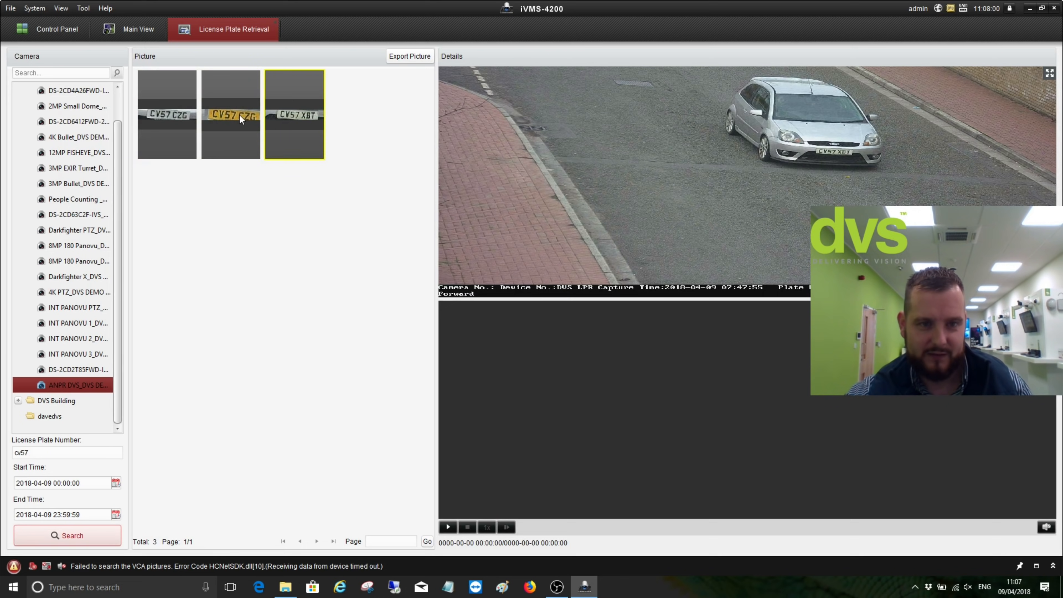
pyautogui.click(176, 123)
pyautogui.click(235, 117)
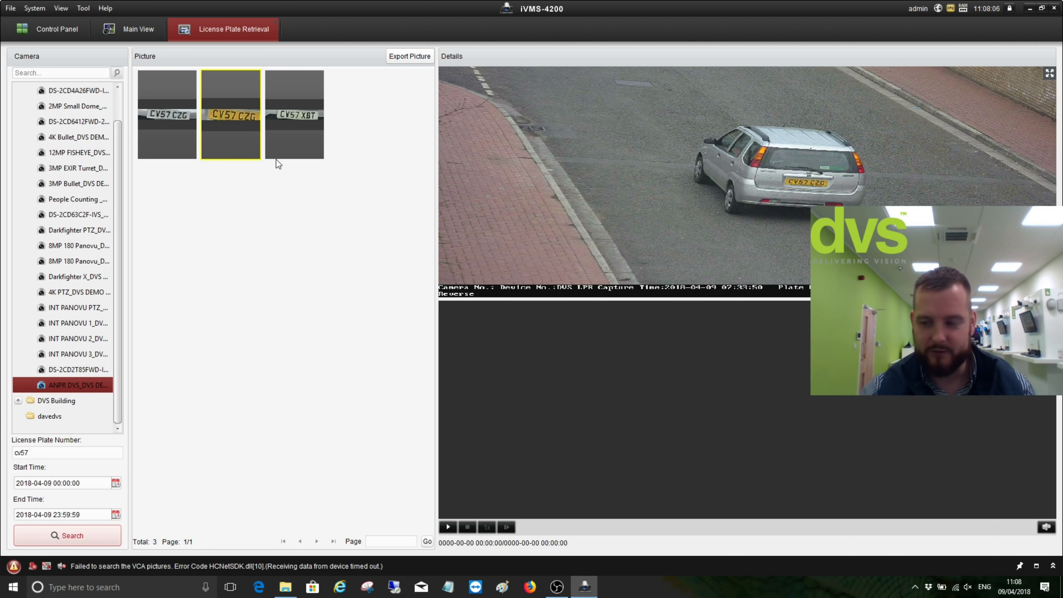
pyautogui.click(274, 22)
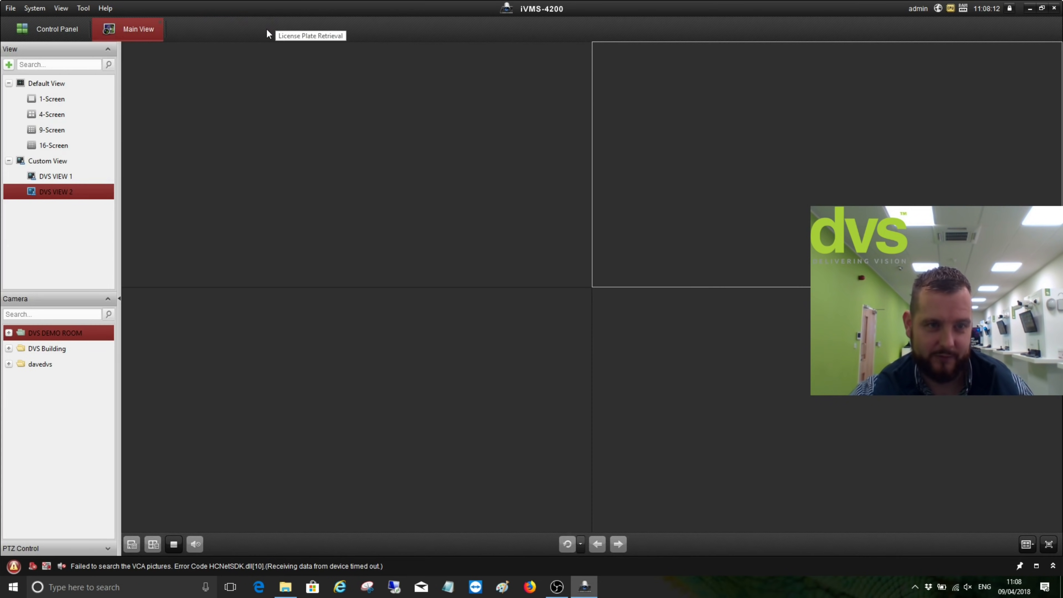
pyautogui.click(71, 27)
pyautogui.click(251, 128)
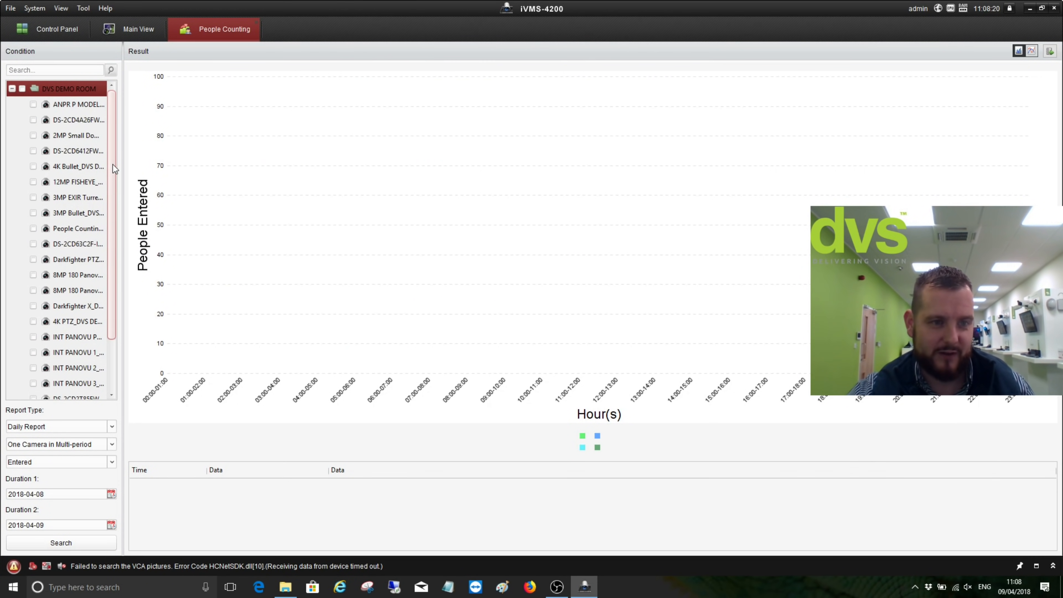
pyautogui.moveTo(113, 164); pyautogui.dragTo(114, 171)
pyautogui.scroll(-1, 111, 200)
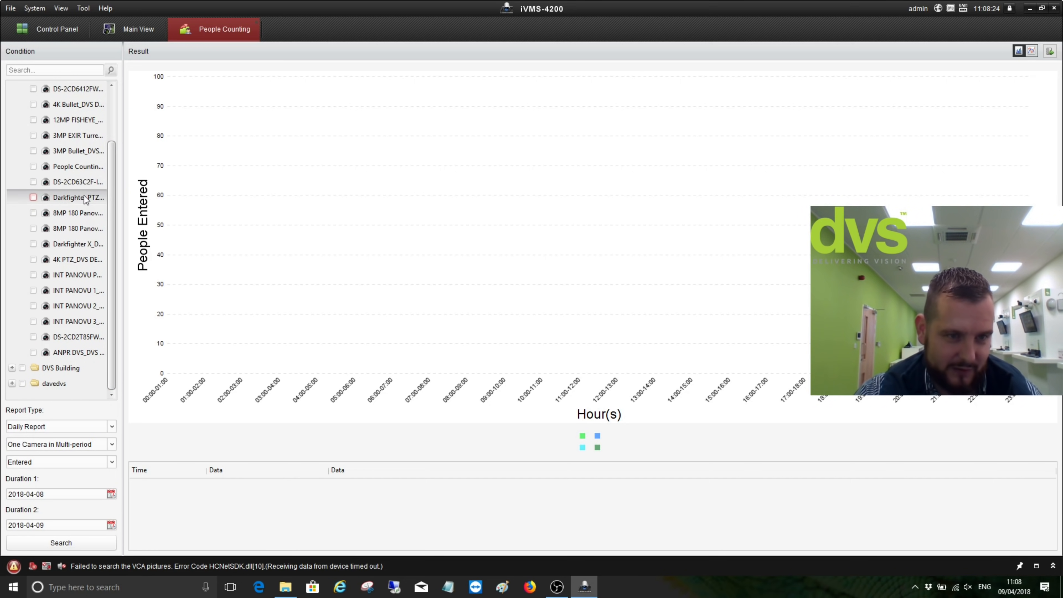
pyautogui.click(33, 166)
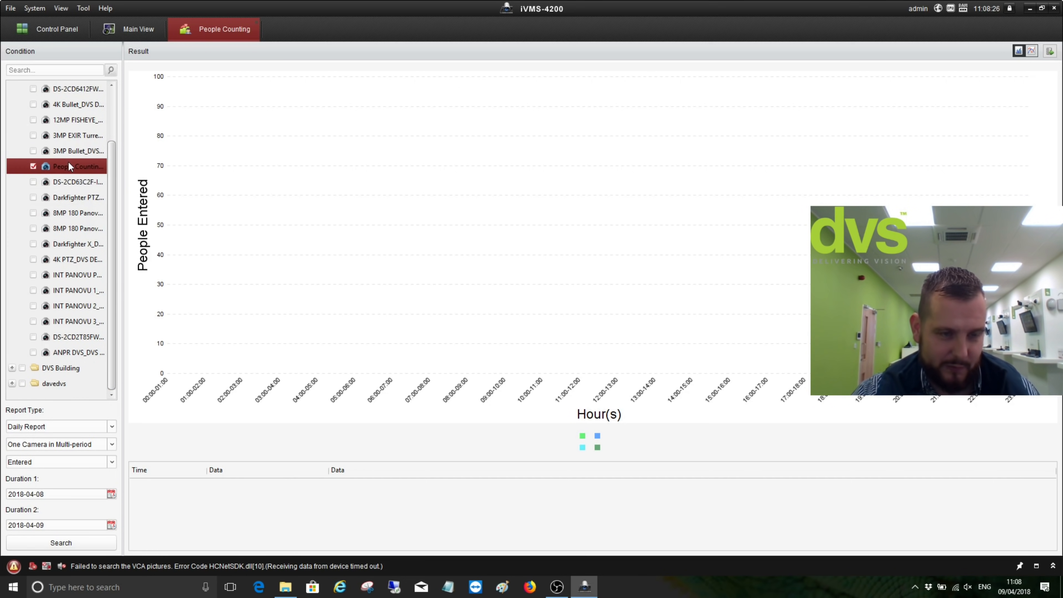
pyautogui.click(83, 427)
pyautogui.click(69, 448)
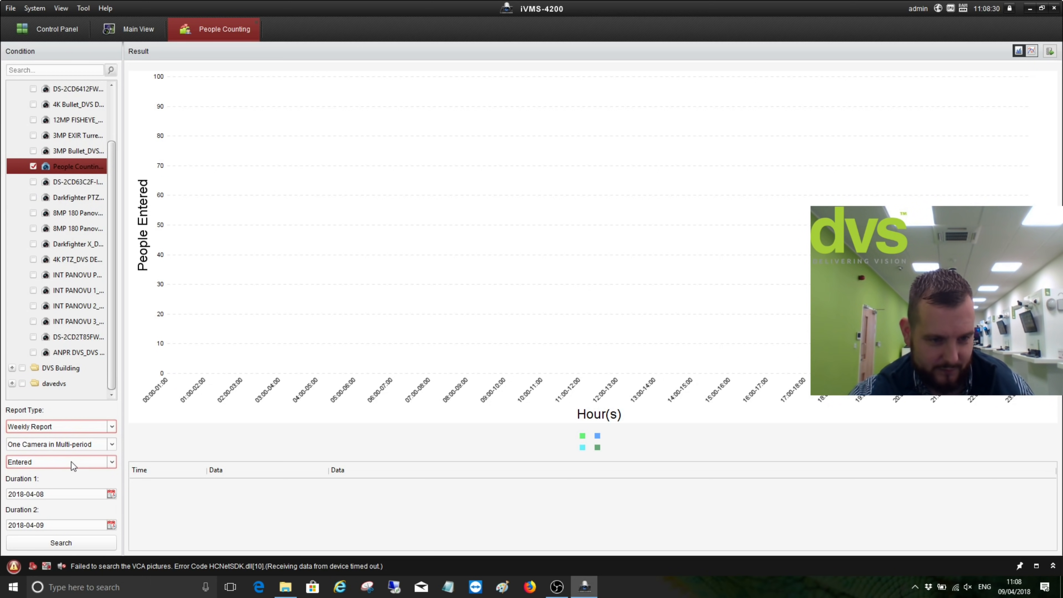
pyautogui.click(72, 462)
pyautogui.click(66, 496)
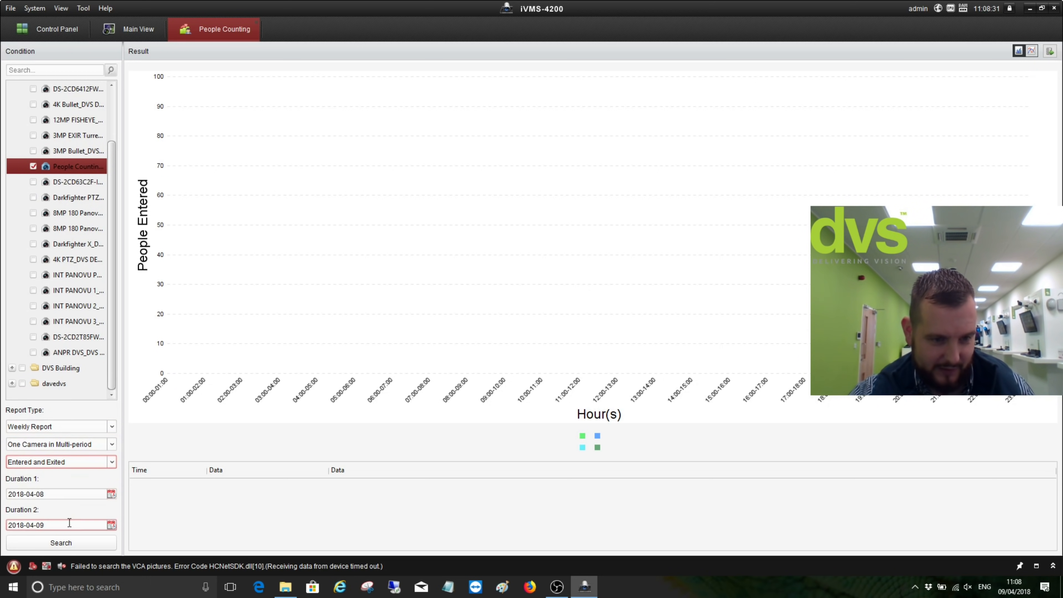
pyautogui.click(69, 542)
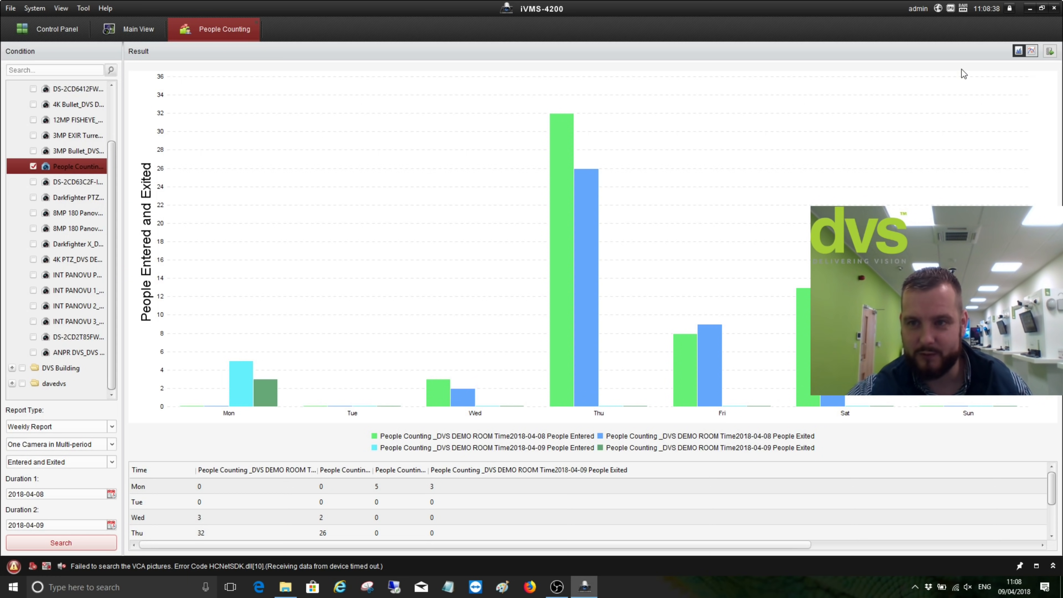
pyautogui.click(1032, 50)
pyautogui.click(1019, 52)
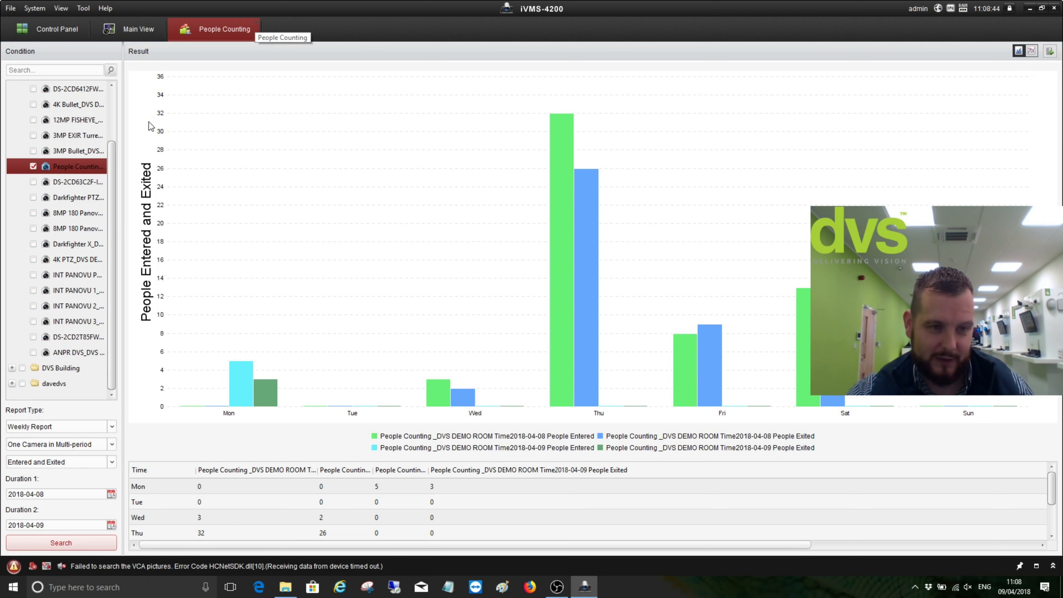
pyautogui.click(85, 440)
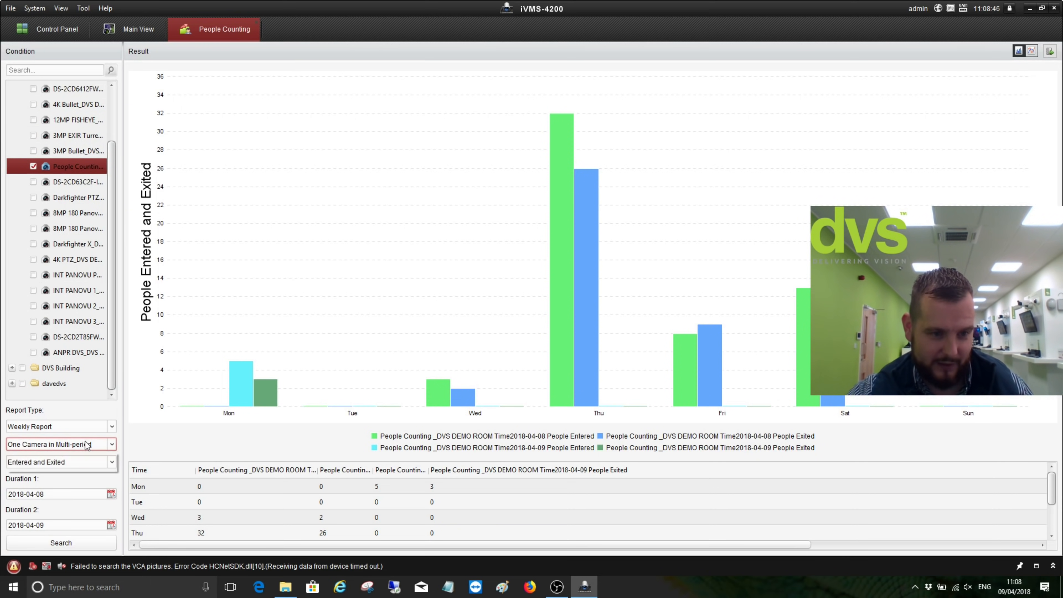
pyautogui.click(84, 441)
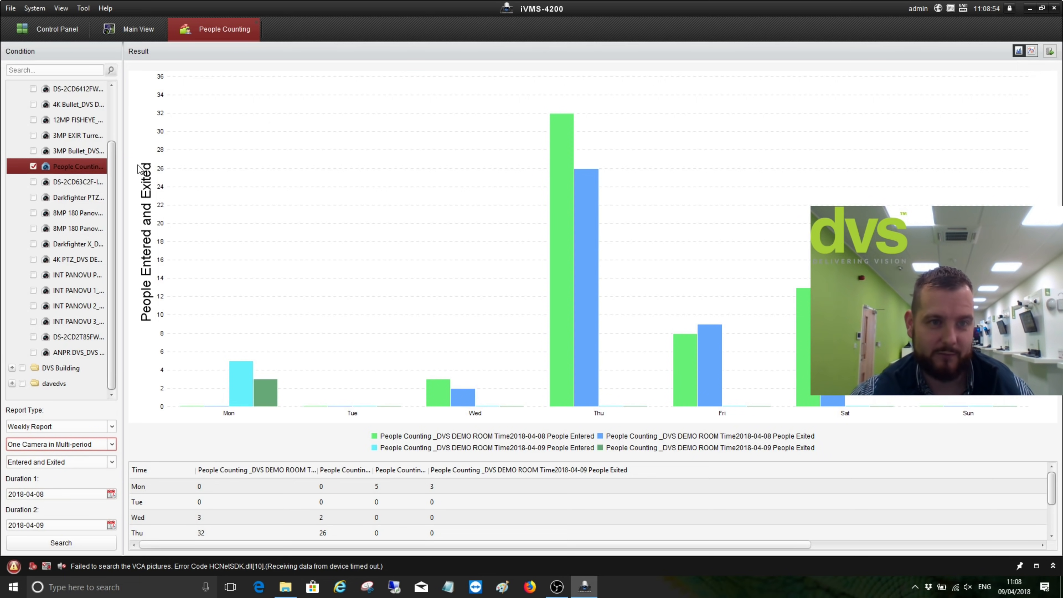
pyautogui.click(256, 21)
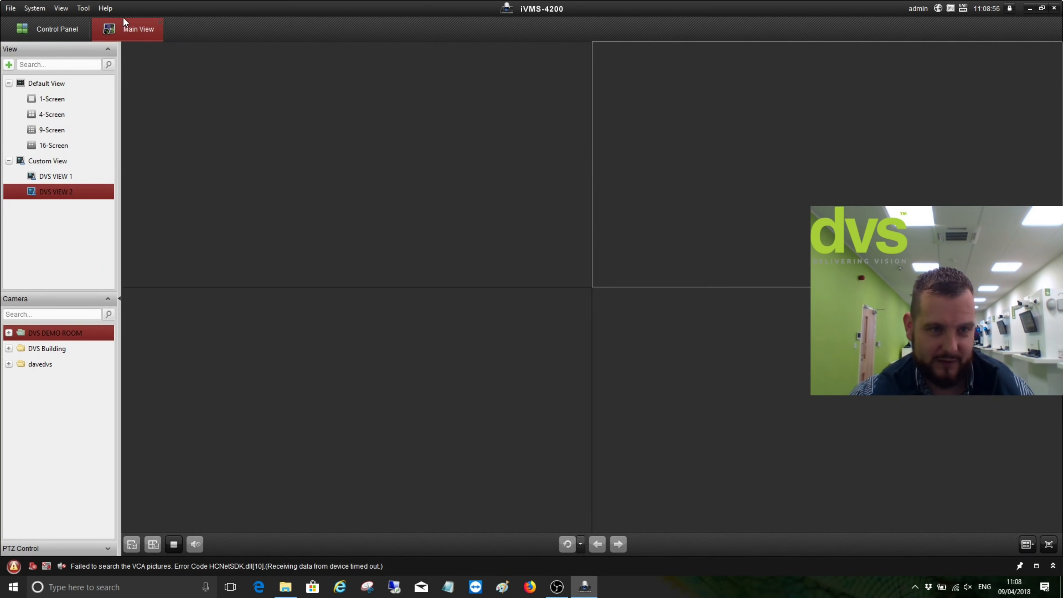
# Generate a Weekly Report heat map for the 12MP FISHEYE camera, view it over the image, then close it
pyautogui.click(62, 29)
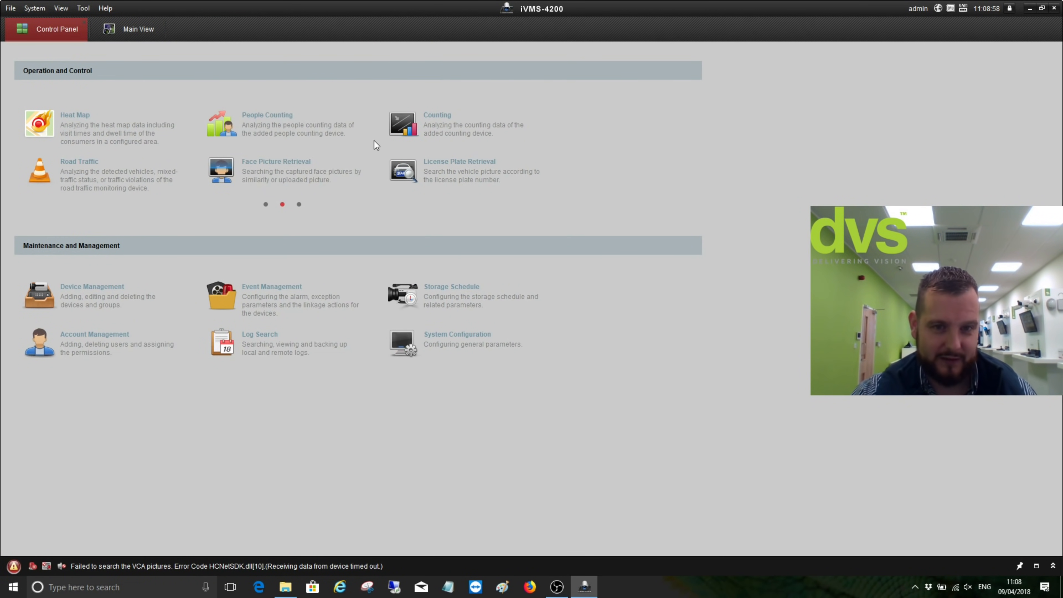
pyautogui.click(118, 124)
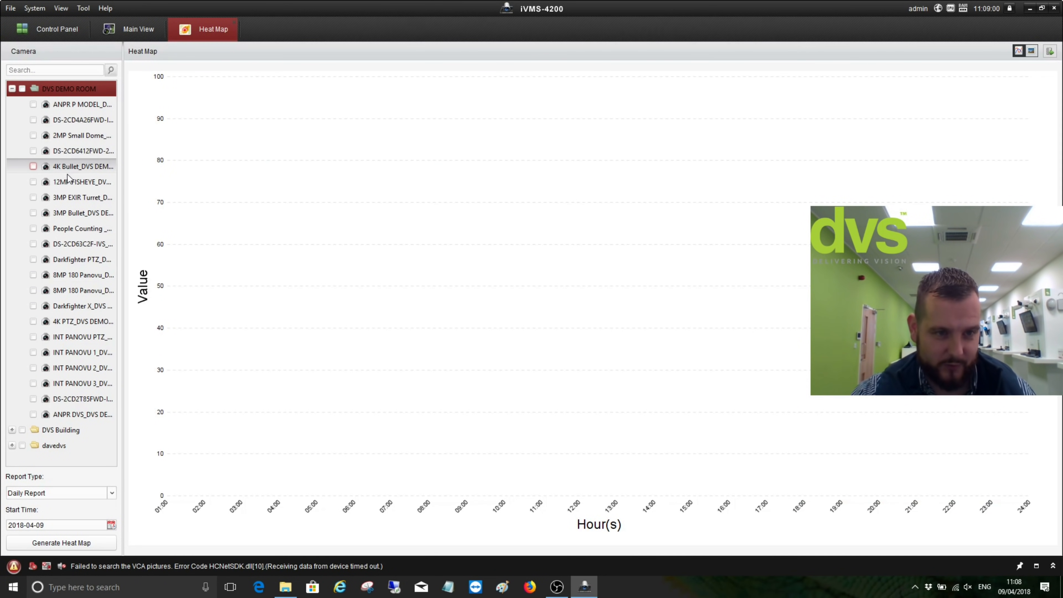
pyautogui.click(33, 182)
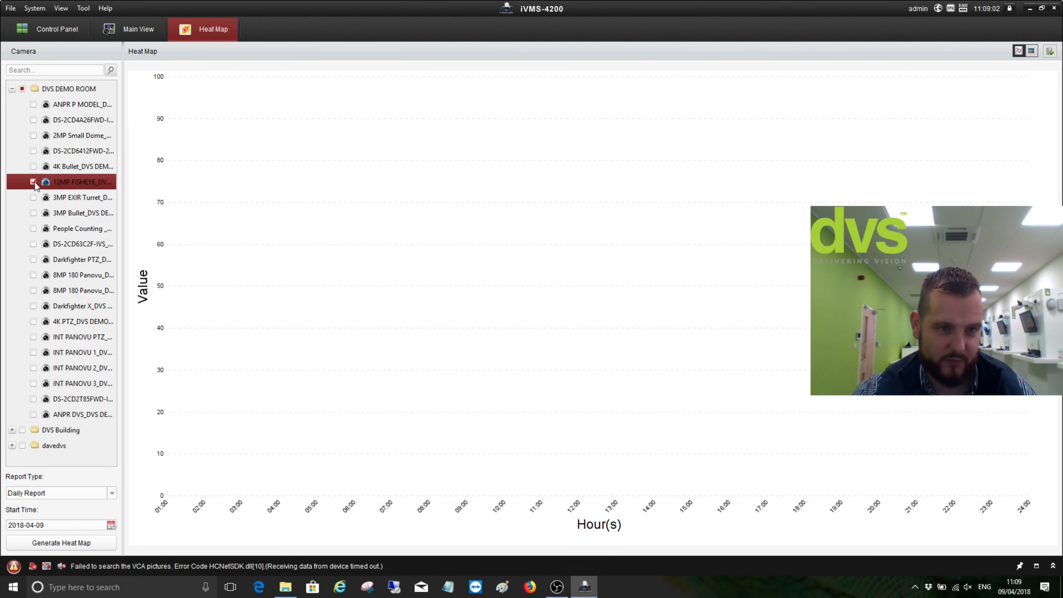
pyautogui.click(80, 495)
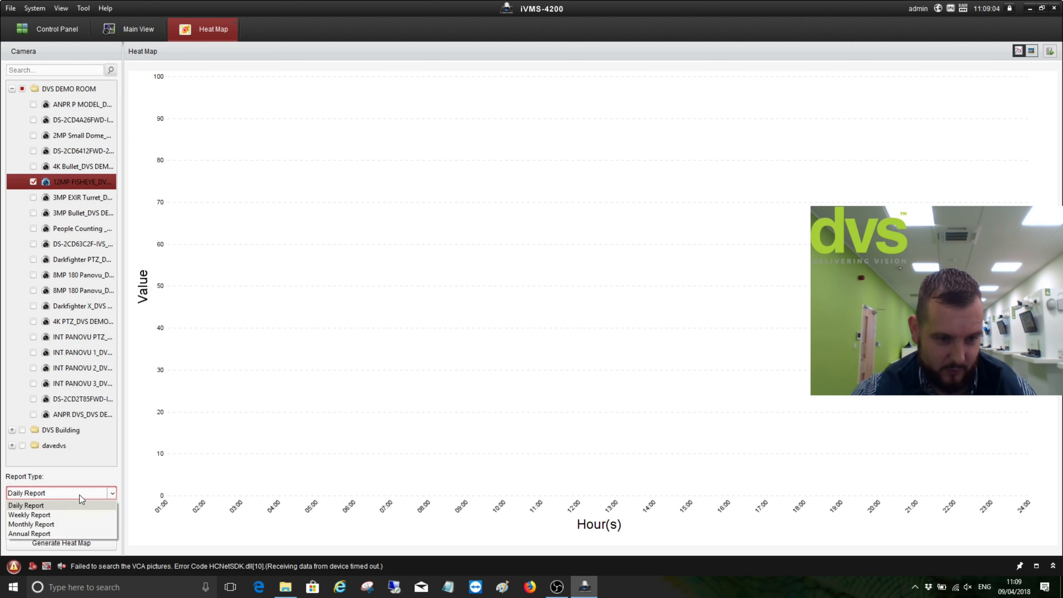
pyautogui.click(70, 514)
pyautogui.click(69, 544)
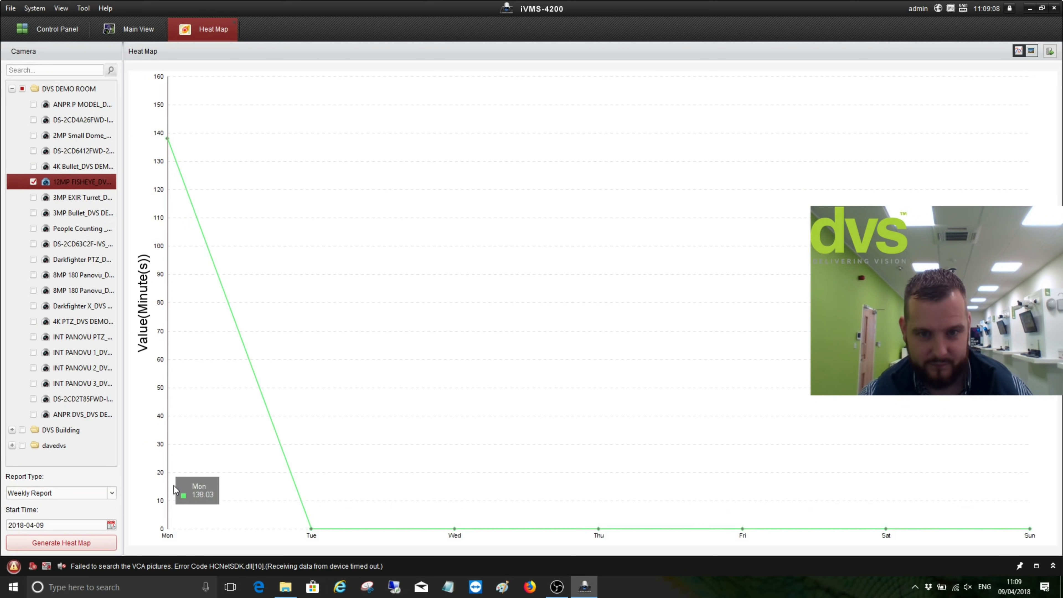
pyautogui.click(1031, 51)
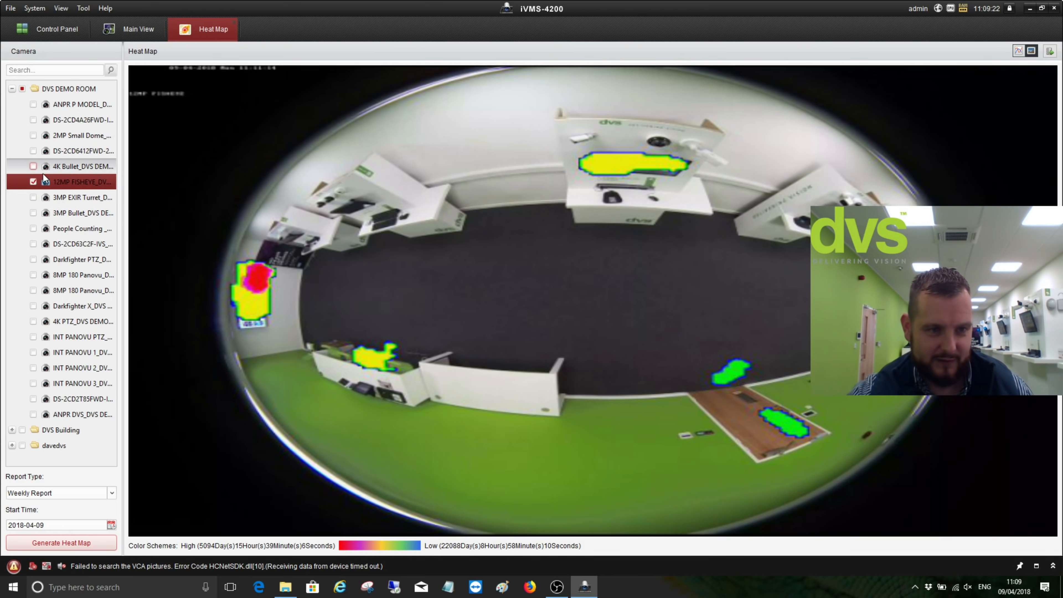
pyautogui.click(235, 21)
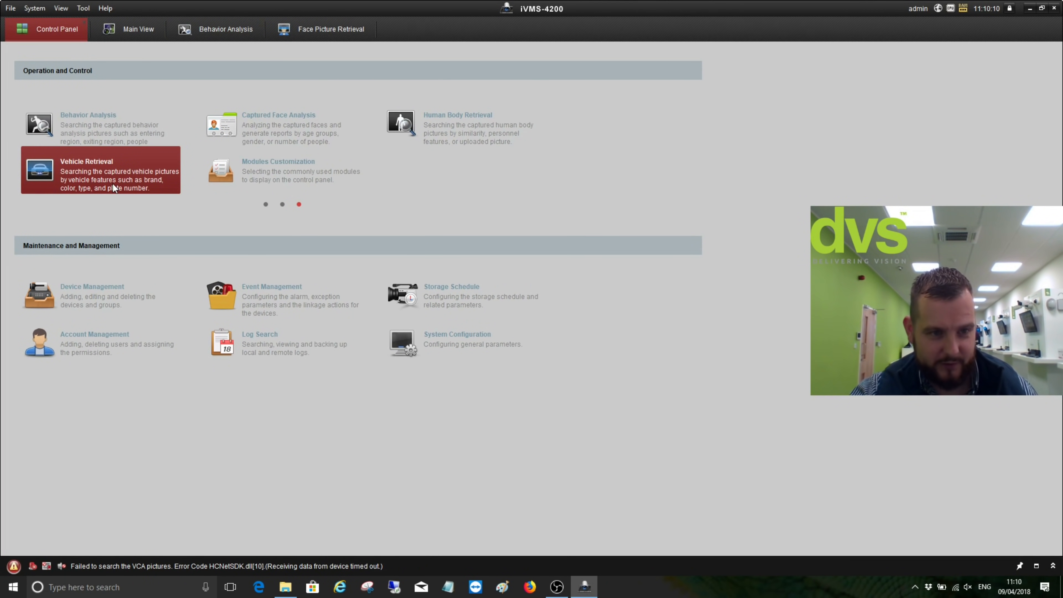
# Close the Vehicle Retrieval, Behavior Analysis and Face Picture Retrieval tabs, then show Control Panel's second module page
pyautogui.click(132, 180)
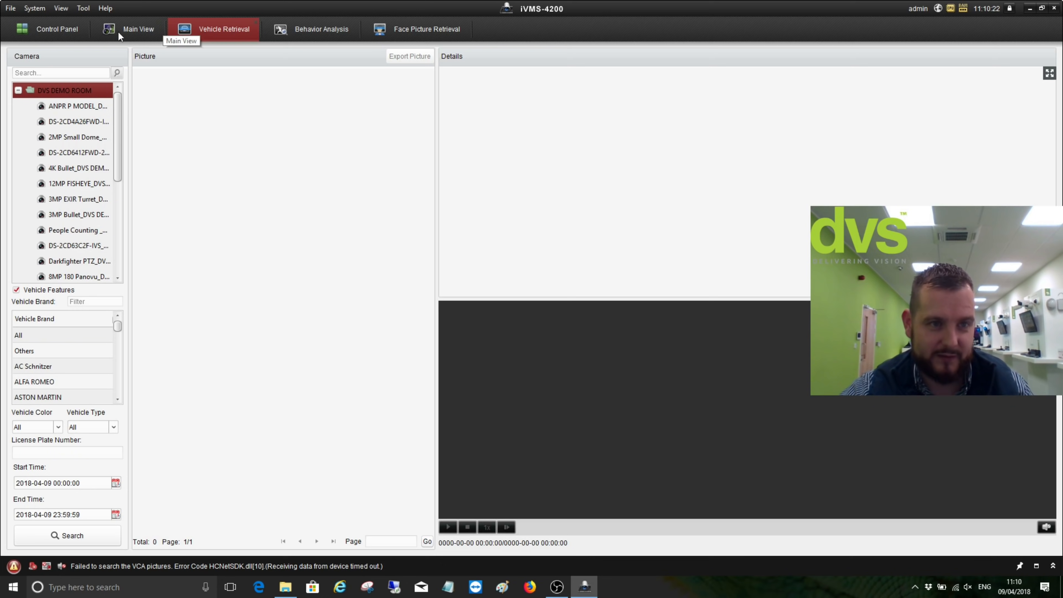
pyautogui.click(256, 22)
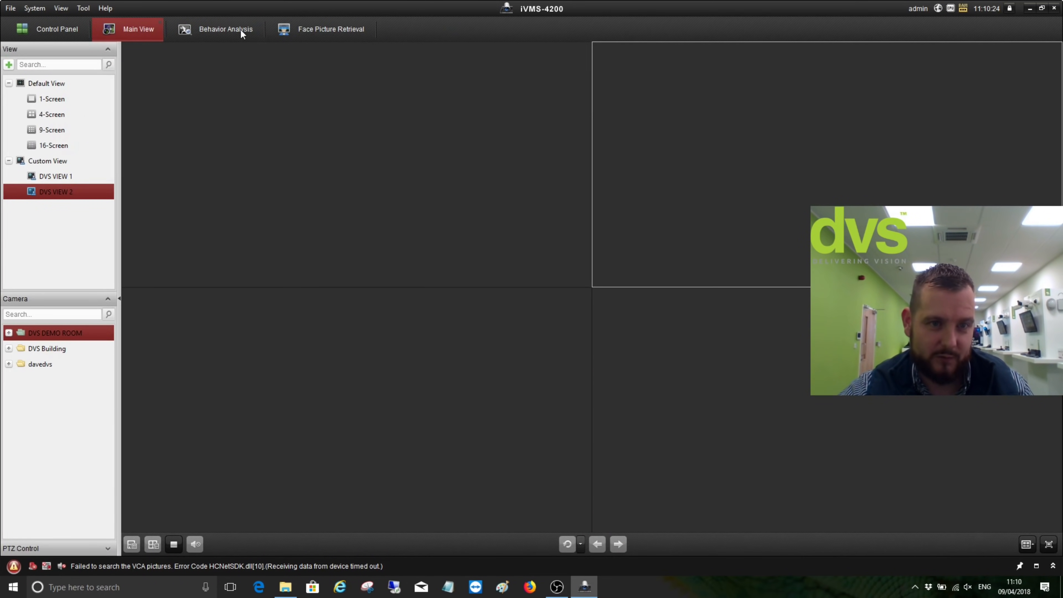
pyautogui.click(240, 29)
pyautogui.click(258, 23)
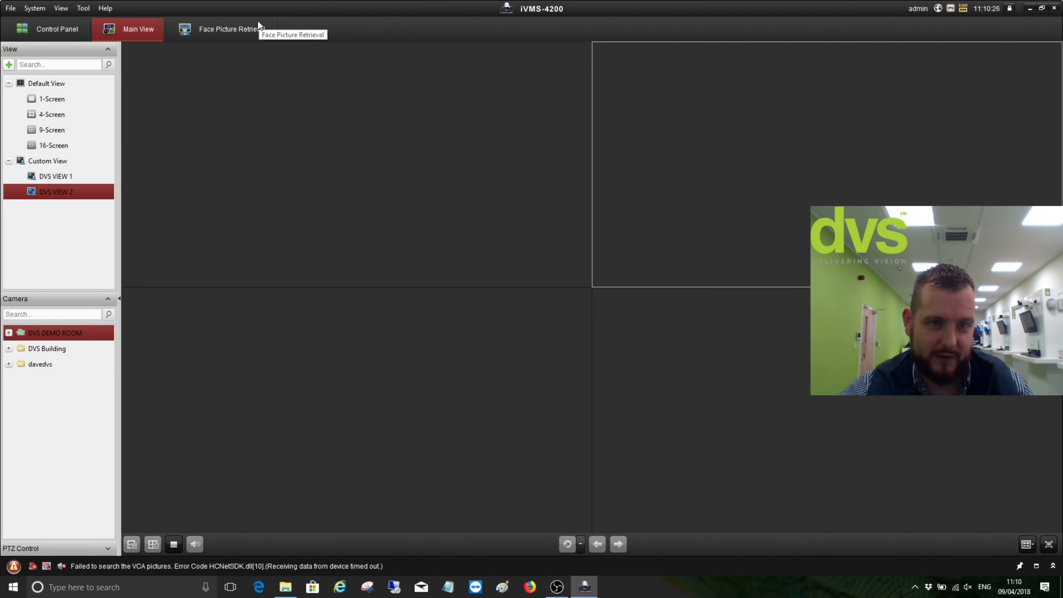
pyautogui.click(253, 25)
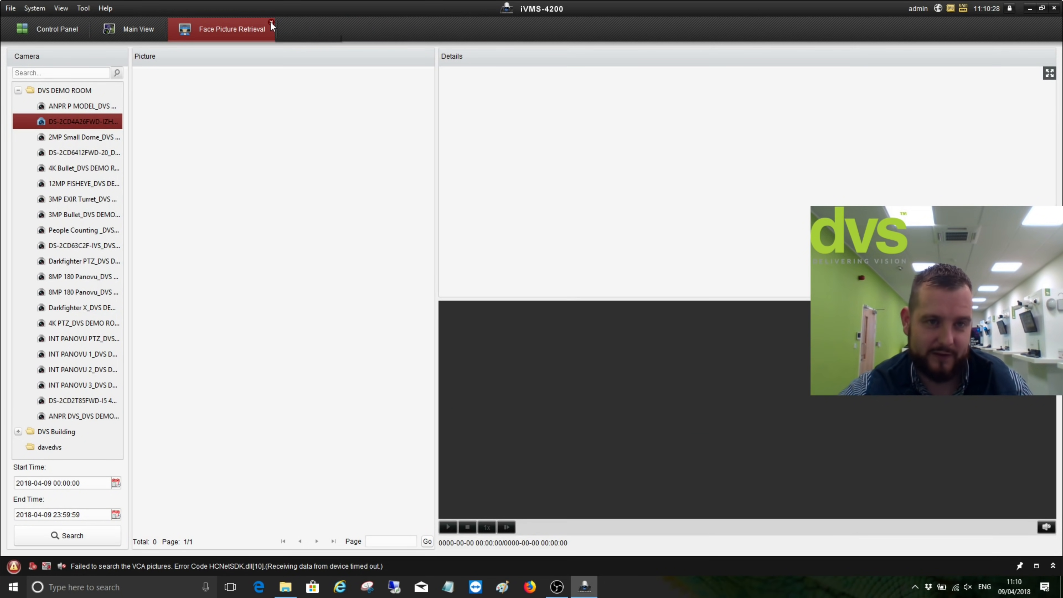
pyautogui.click(271, 22)
pyautogui.click(59, 28)
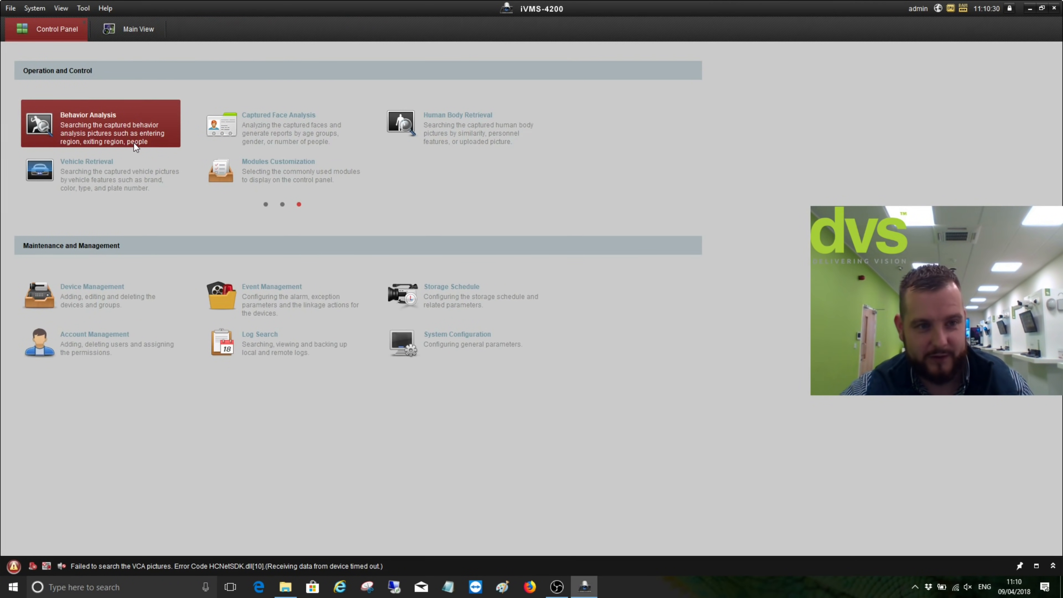
pyautogui.click(283, 205)
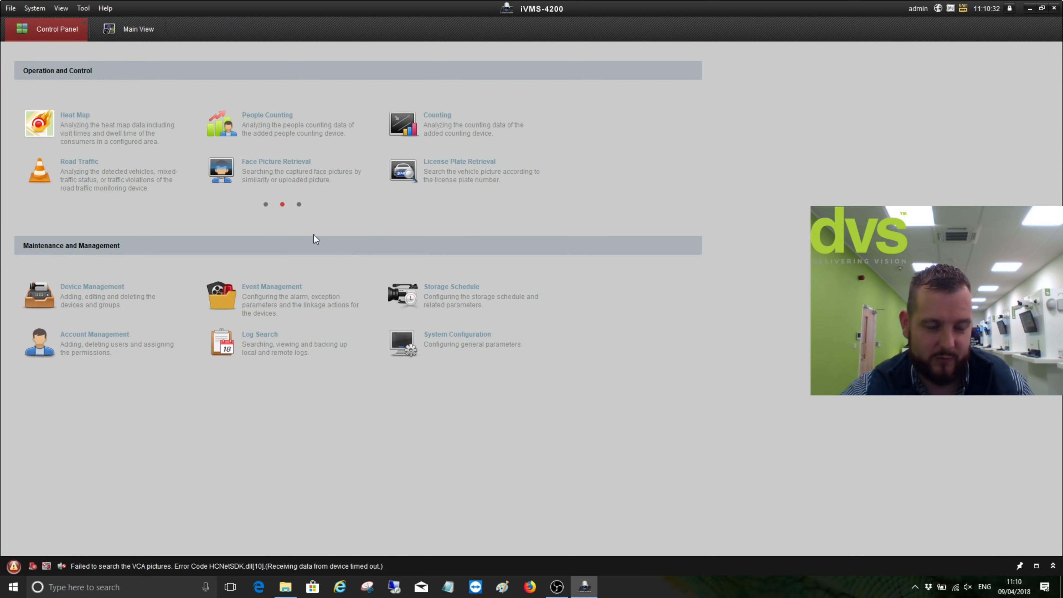
# Open Video Wall from the first module page, enter configuration mode, then return to the operation page
pyautogui.click(266, 205)
pyautogui.click(308, 177)
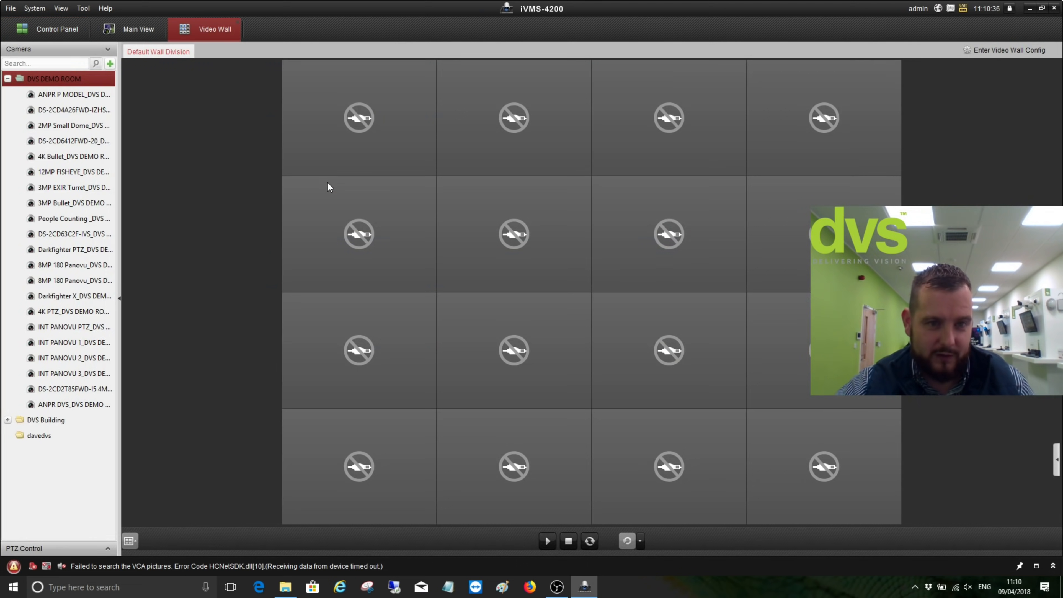
pyautogui.click(973, 52)
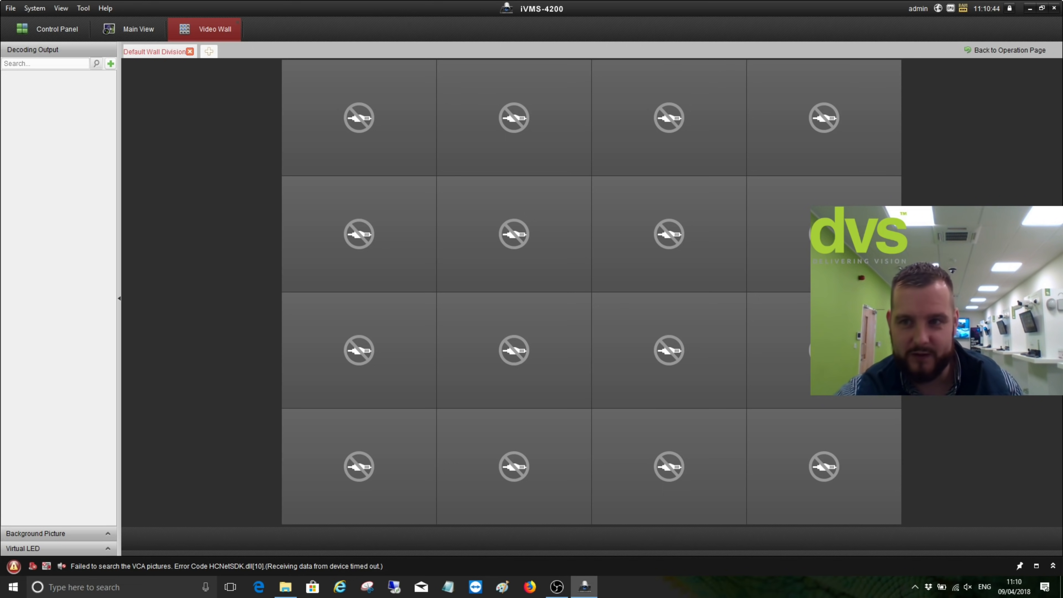
pyautogui.click(1009, 49)
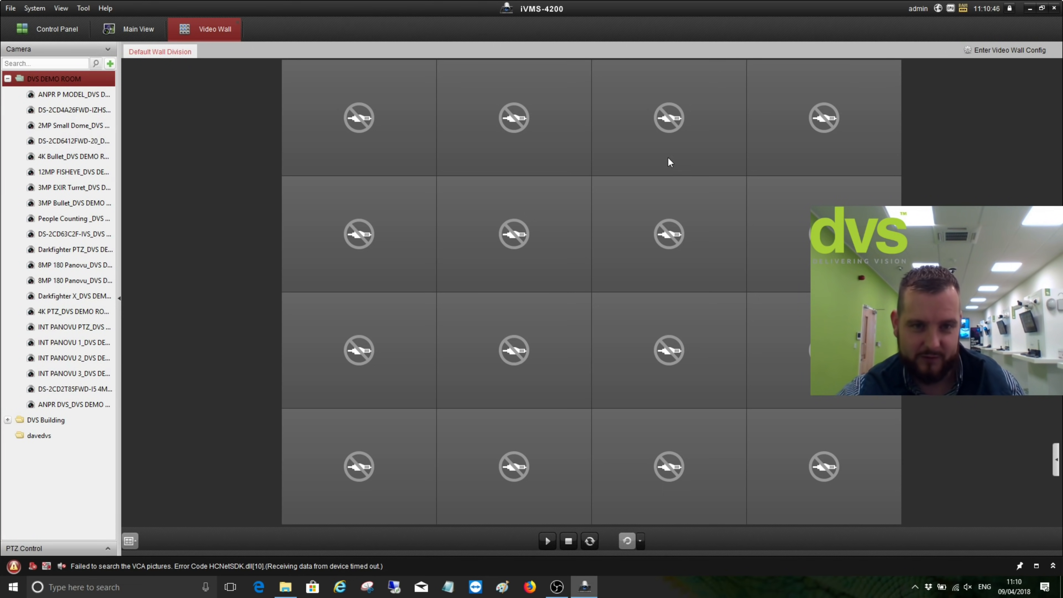
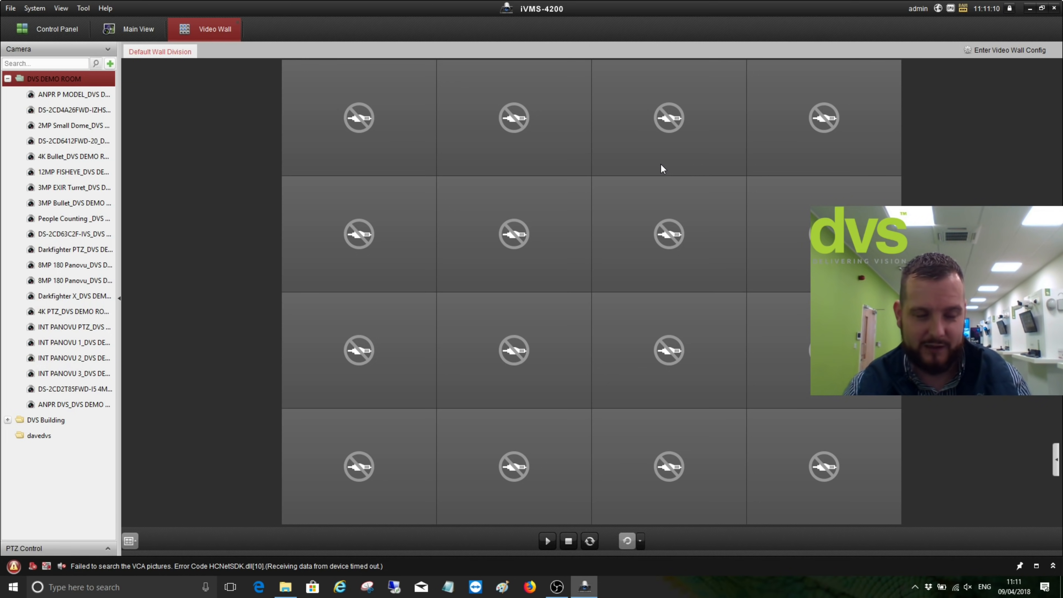
# Close the Video Wall tab and open E-map from the Control Panel
pyautogui.click(238, 21)
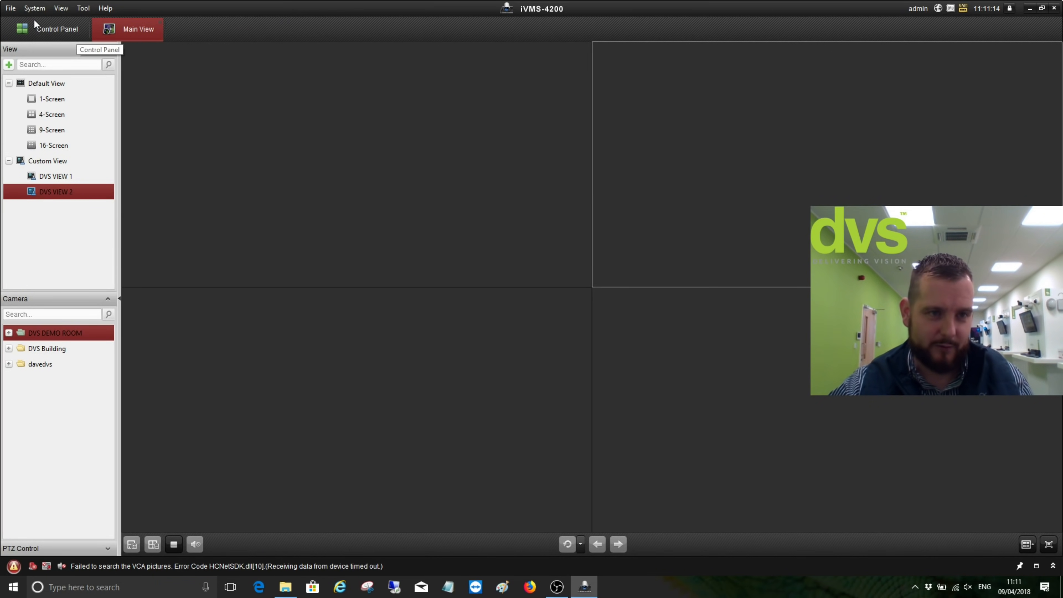
pyautogui.click(36, 33)
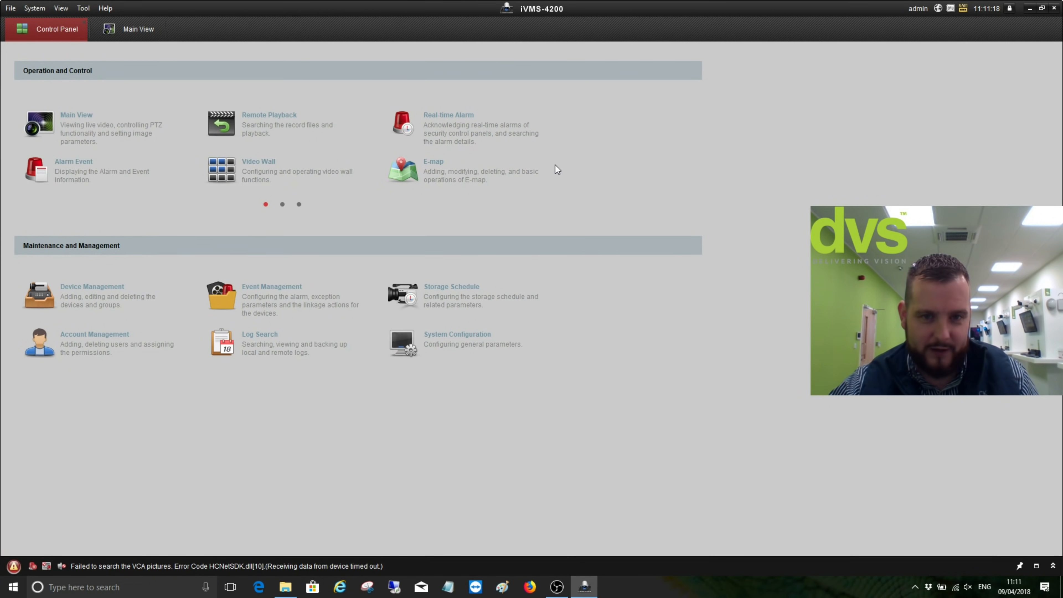
pyautogui.click(431, 176)
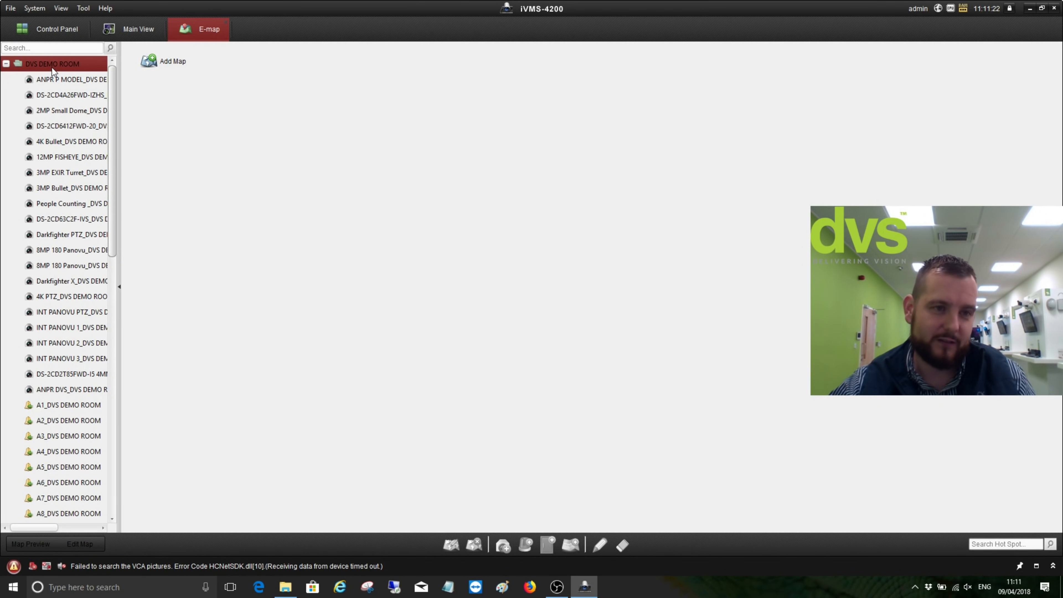
# Add a map named 'DVS' whose background is the portrait image chosen from My Pictures
pyautogui.click(165, 62)
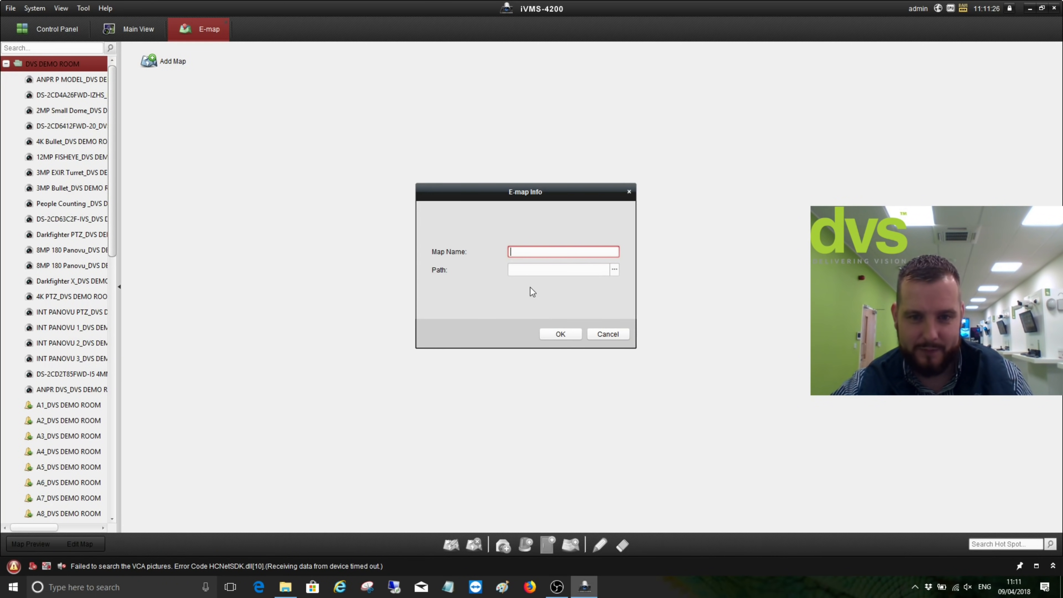
pyautogui.write('DVS')
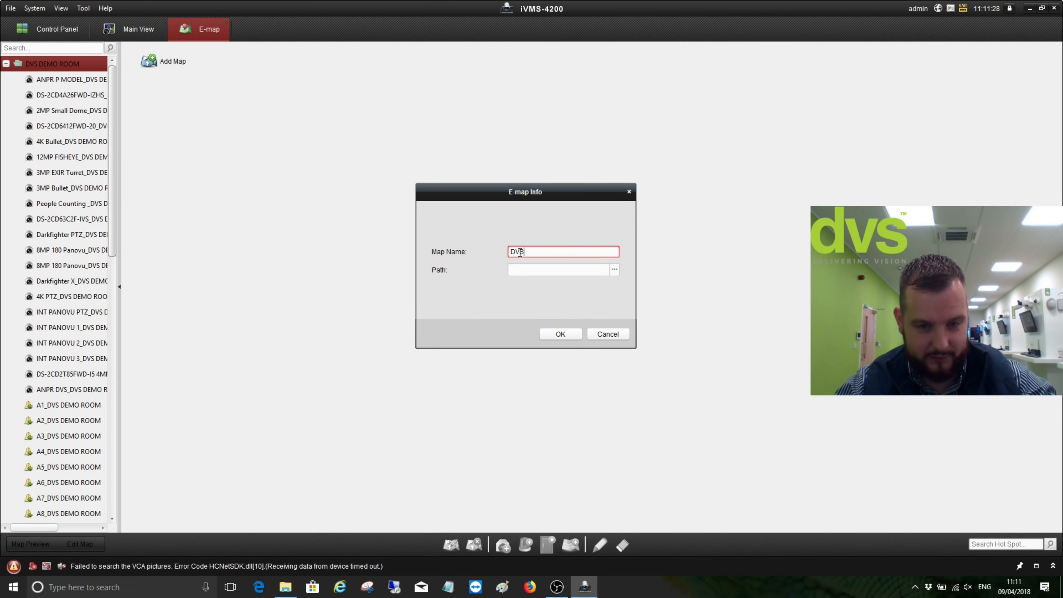
pyautogui.click(614, 269)
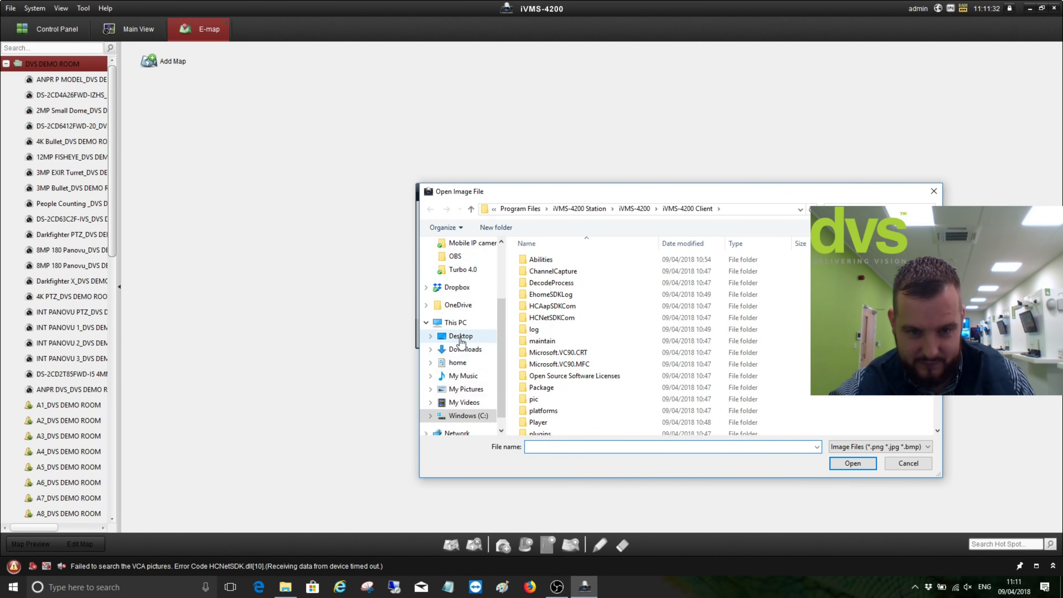
pyautogui.click(466, 389)
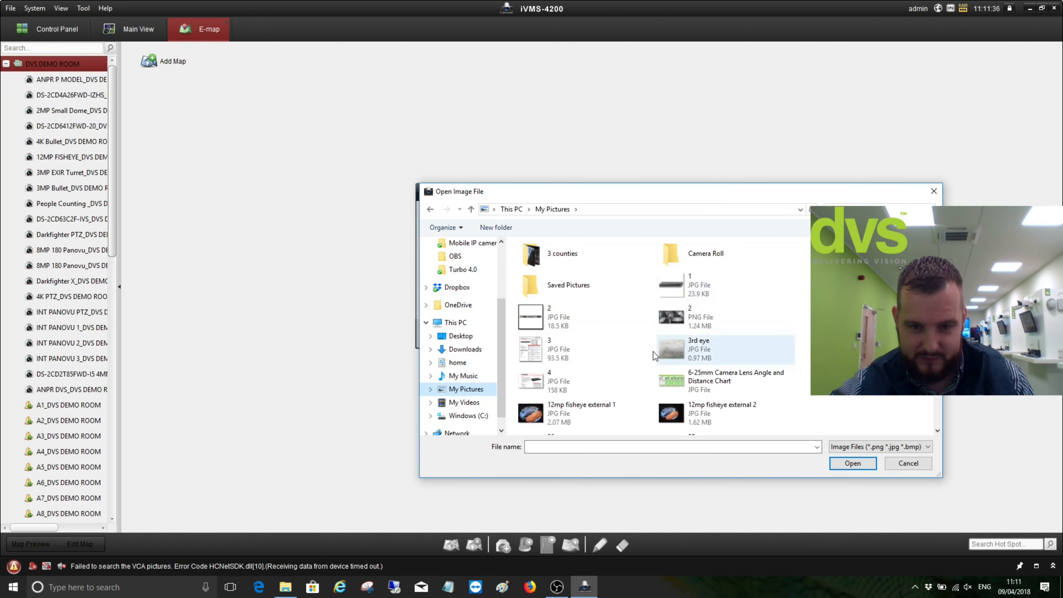
pyautogui.scroll(-3, 749, 379)
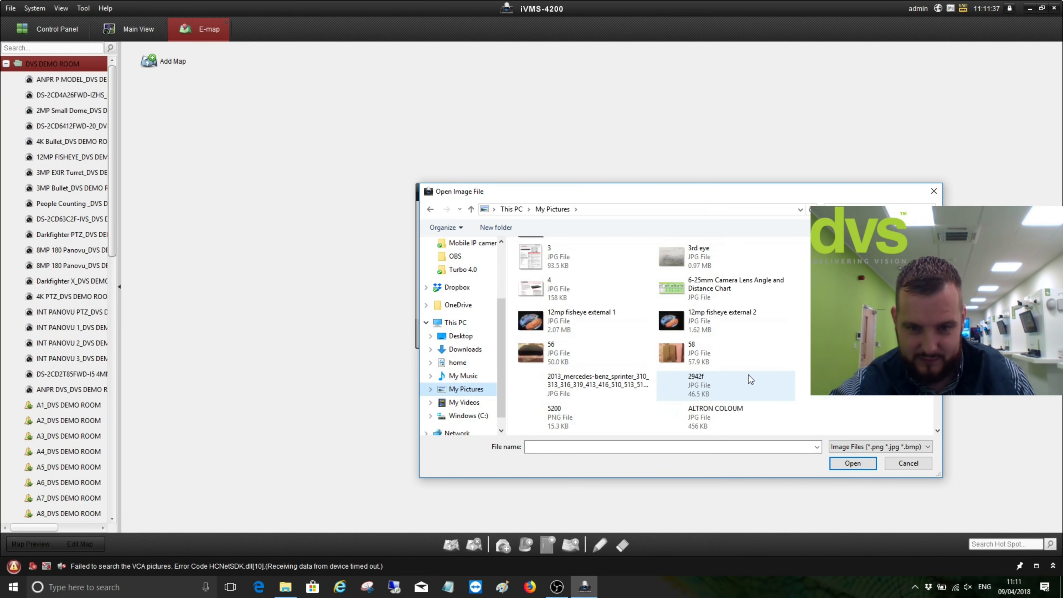
pyautogui.click(705, 447)
pyautogui.scroll(-3, 760, 369)
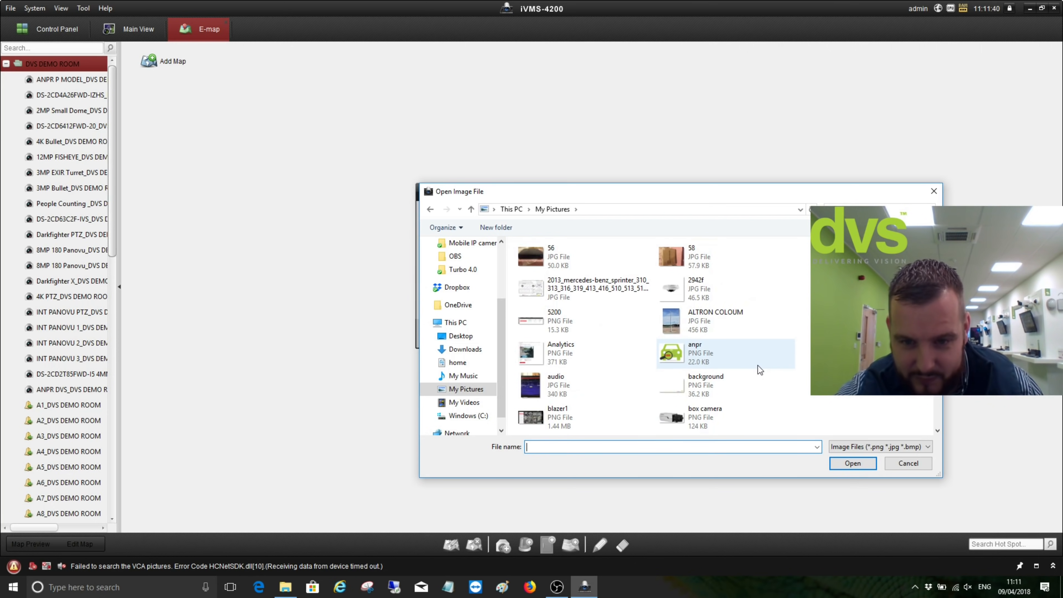
pyautogui.scroll(-3, 760, 369)
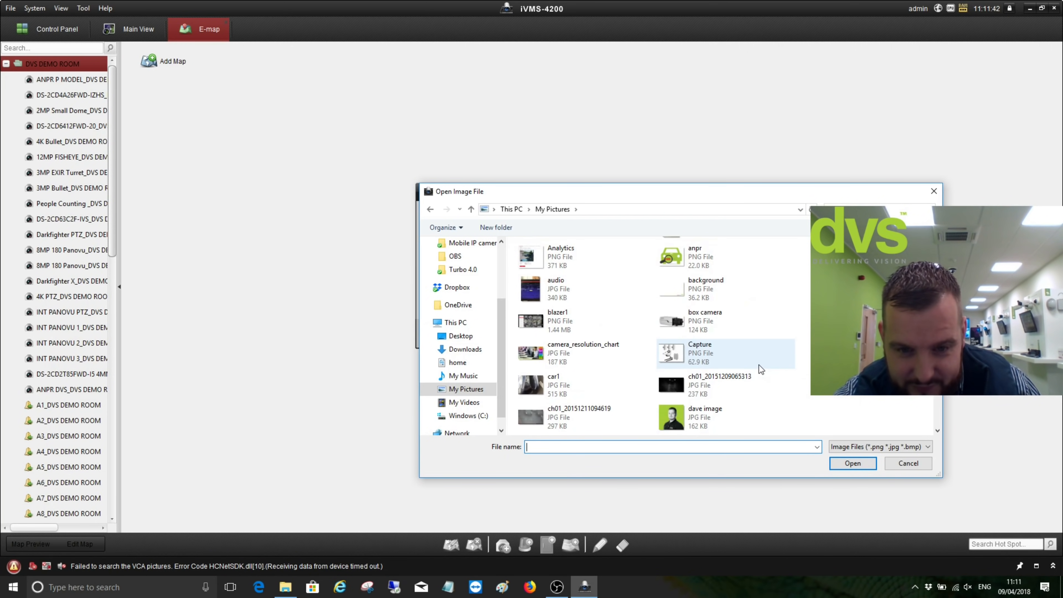
pyautogui.click(762, 419)
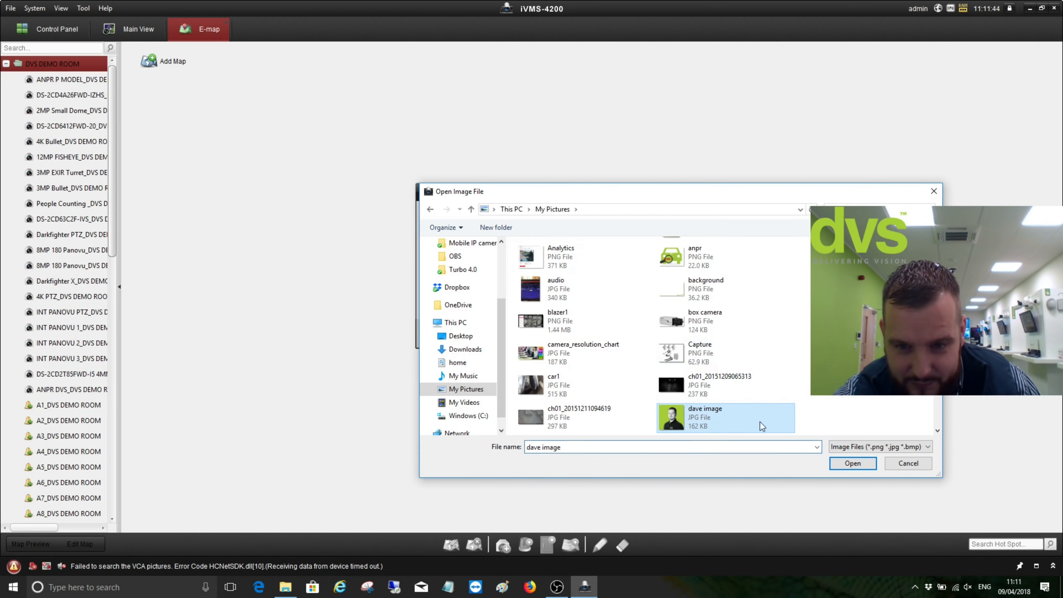
pyautogui.click(841, 463)
pyautogui.click(561, 335)
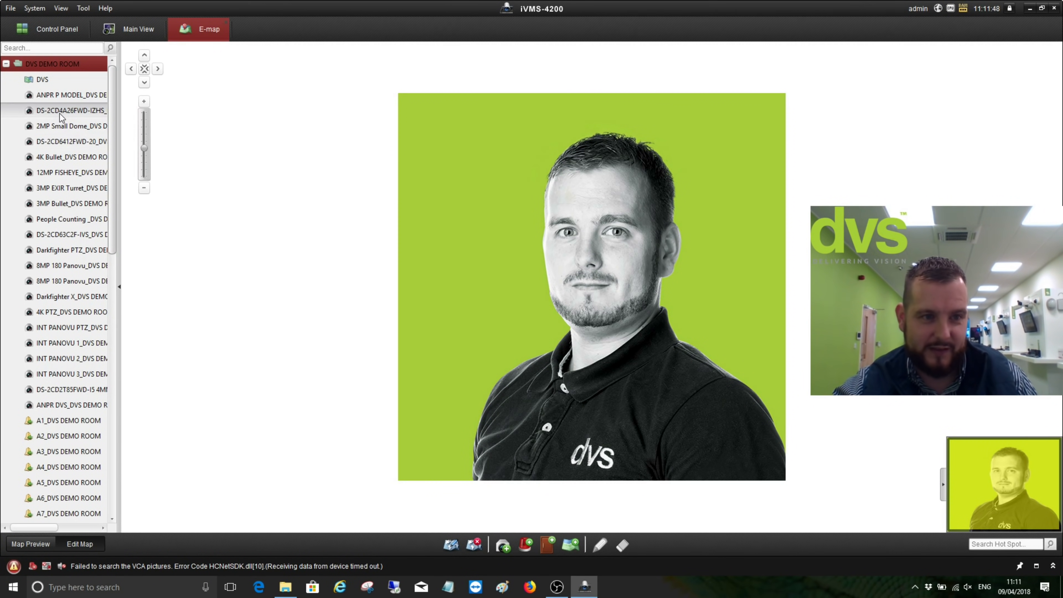
# Place ANPR P MODEL upper left, DS-2CD6412FWD-20 right, and Darkfighter PTZ left on the map
pyautogui.moveTo(62, 98); pyautogui.dragTo(440, 165)
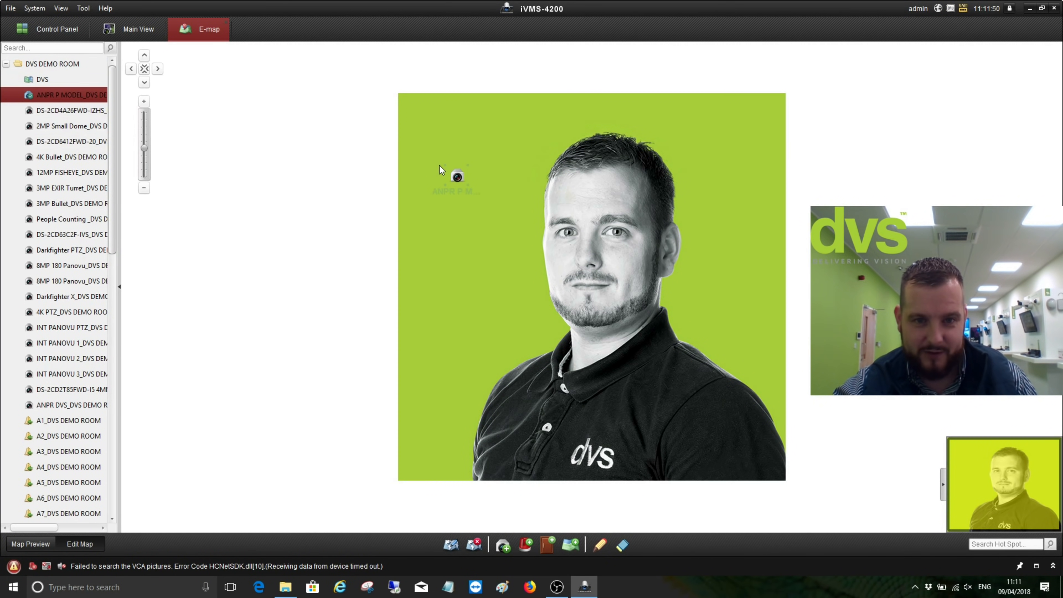
pyautogui.moveTo(74, 146); pyautogui.dragTo(543, 199)
pyautogui.moveTo(722, 229); pyautogui.dragTo(741, 243)
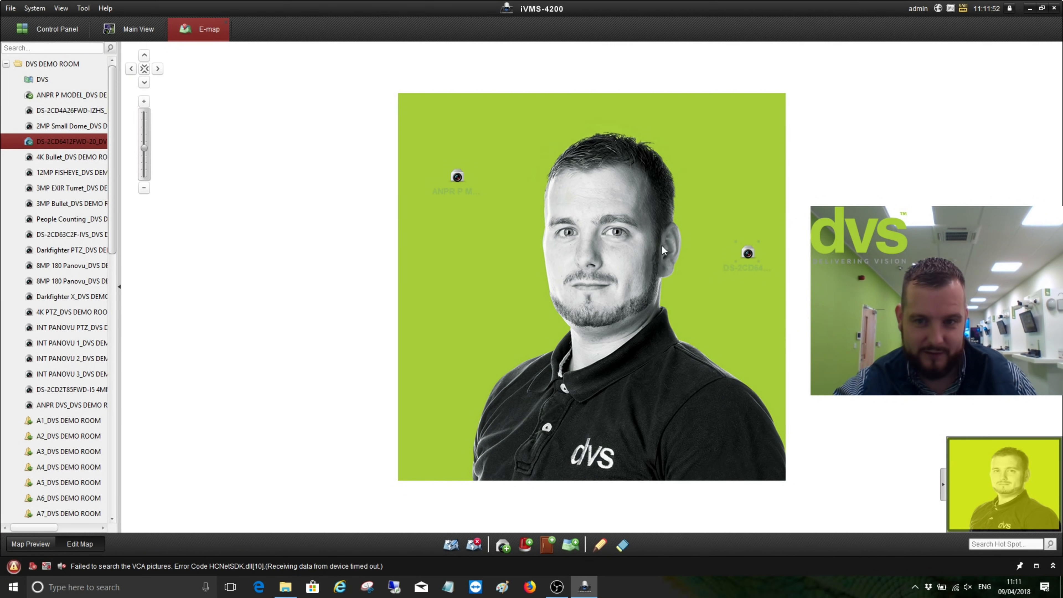
pyautogui.moveTo(71, 250); pyautogui.dragTo(452, 301)
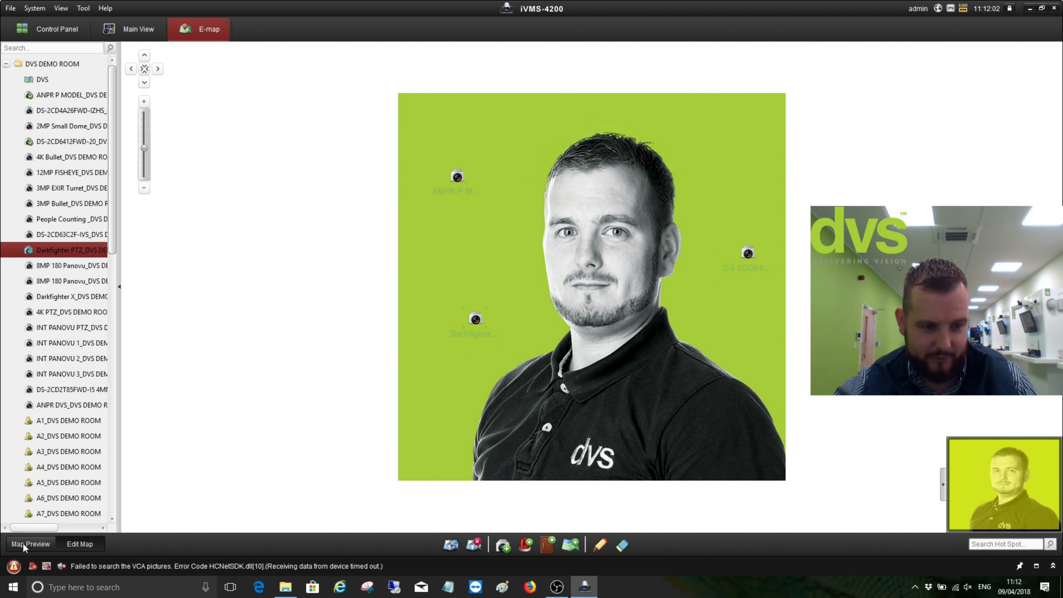
# In Map Preview, open and arrange live views of ANPR P MODEL, Darkfighter PTZ and DS-2CD6412FWD-20
pyautogui.click(42, 545)
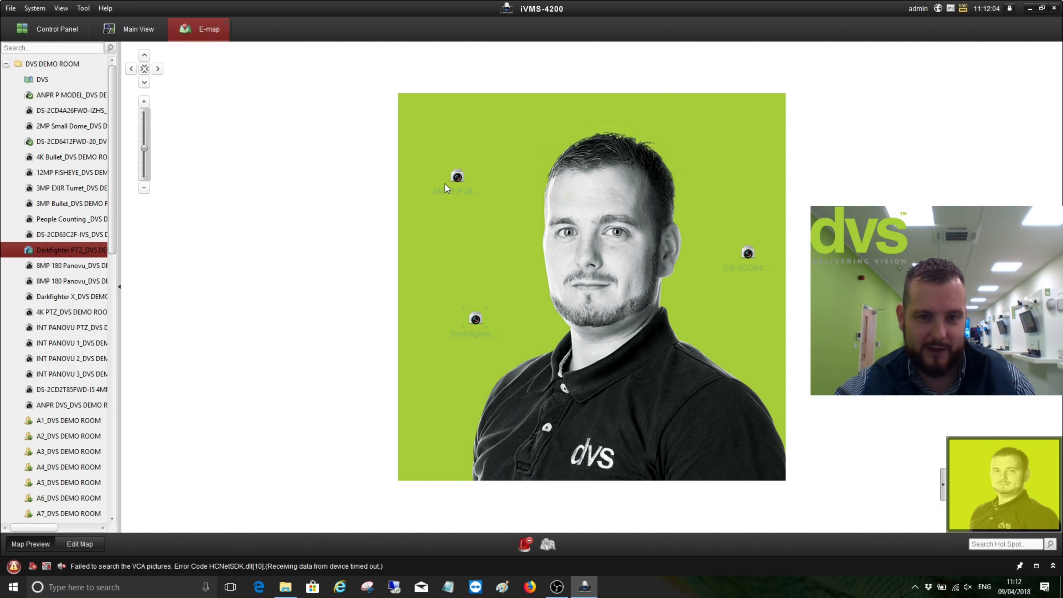
pyautogui.doubleClick(457, 183)
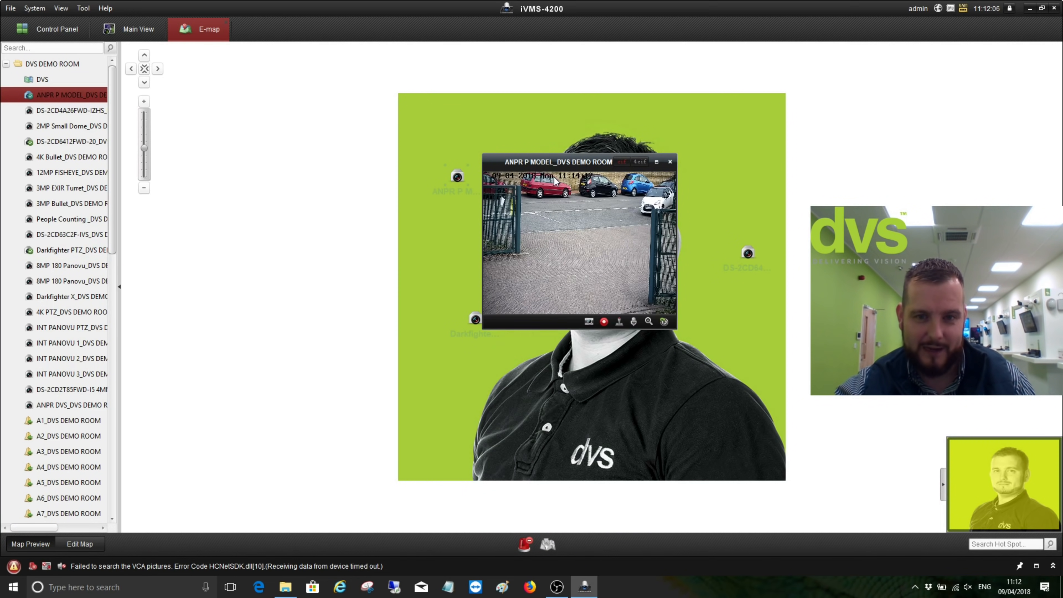
pyautogui.moveTo(557, 168); pyautogui.dragTo(322, 100)
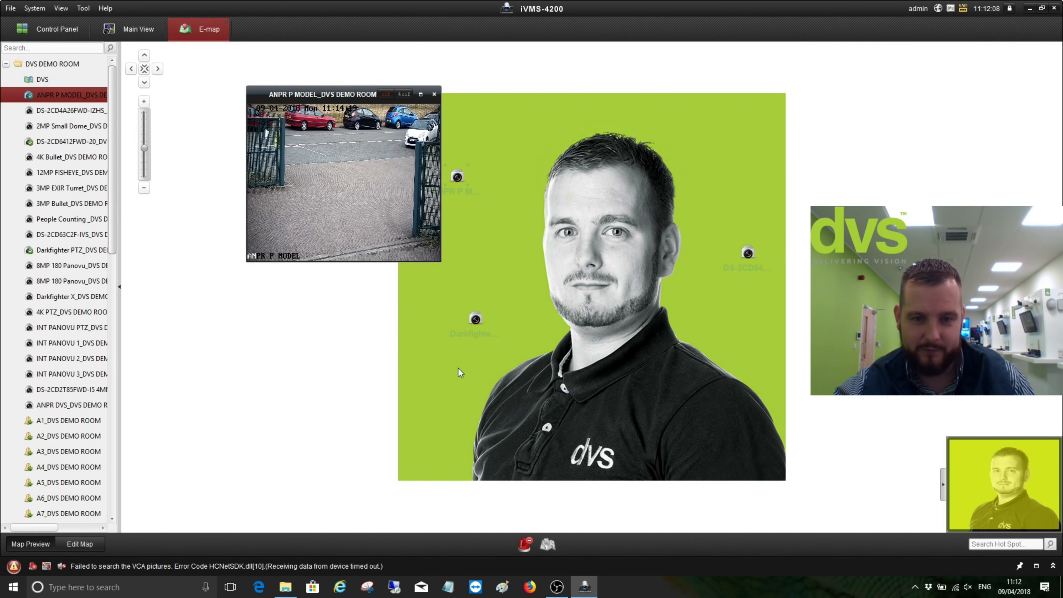
pyautogui.doubleClick(476, 320)
pyautogui.moveTo(528, 302); pyautogui.dragTo(296, 316)
pyautogui.doubleClick(748, 253)
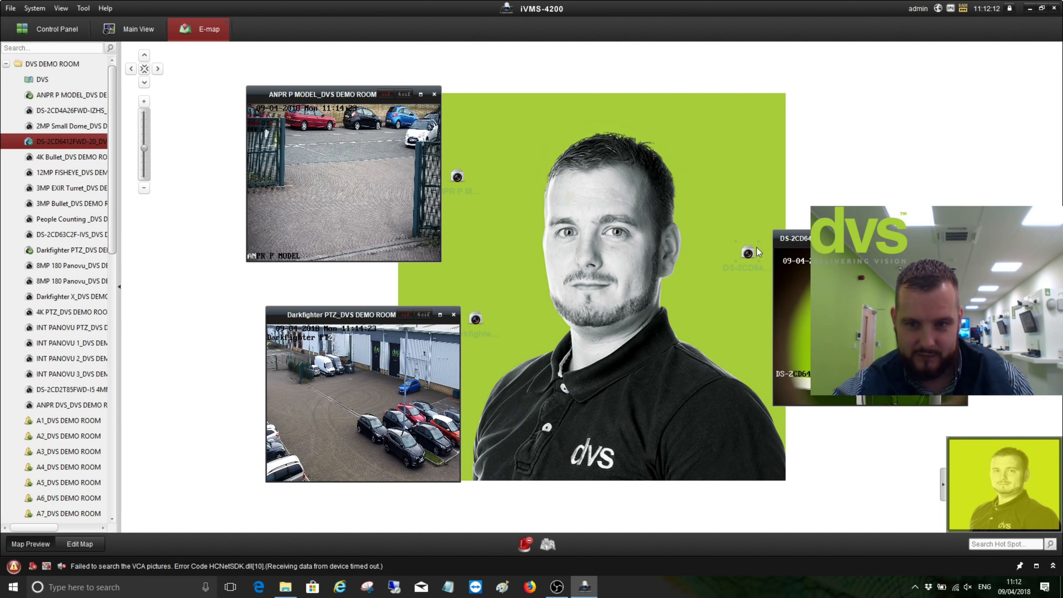
pyautogui.moveTo(793, 187); pyautogui.dragTo(755, 72)
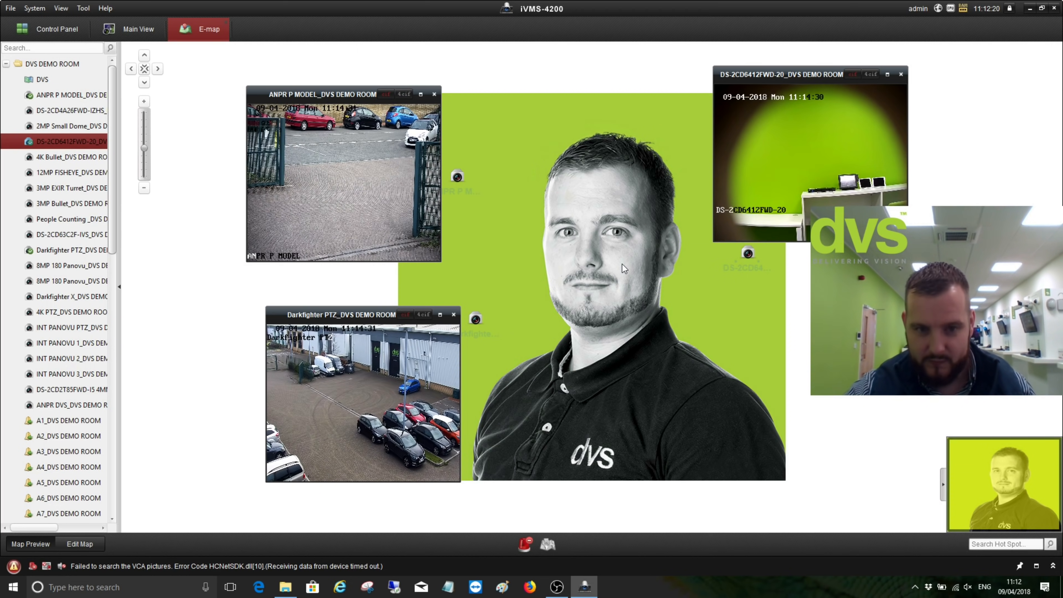
pyautogui.doubleClick(425, 313)
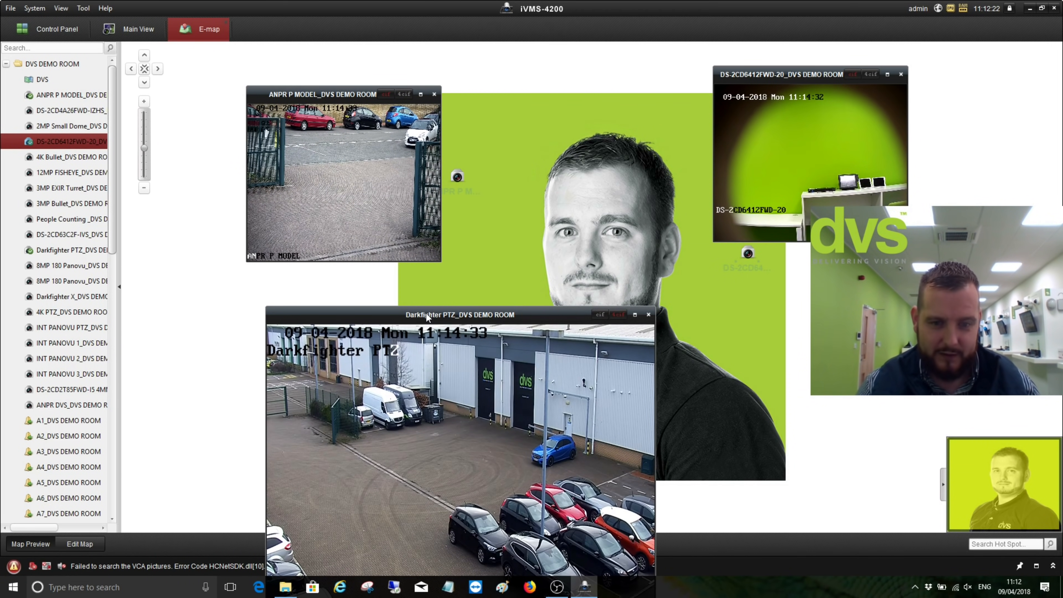
pyautogui.click(595, 313)
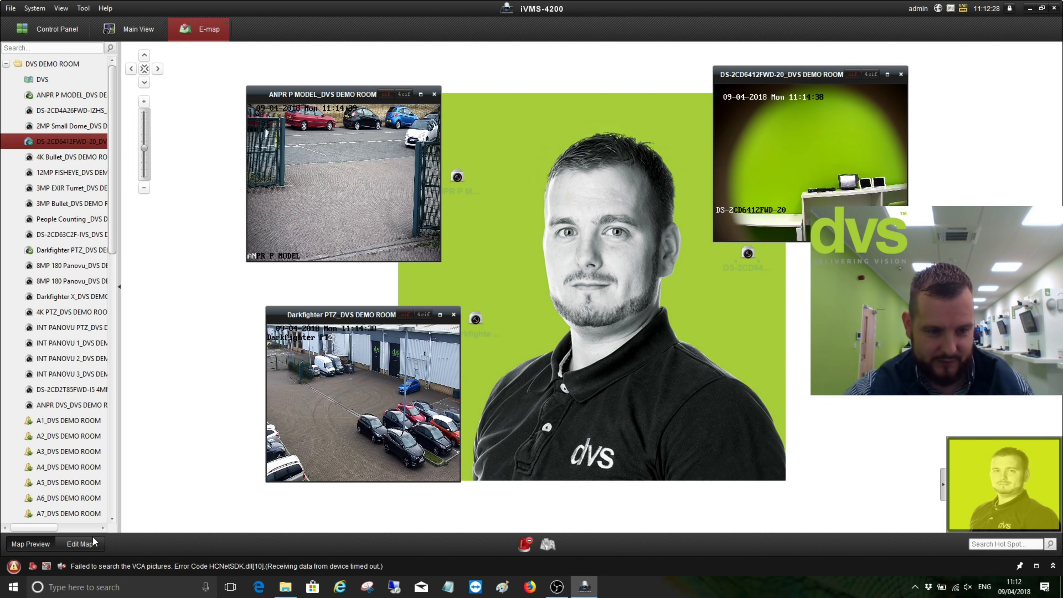
# In map edit mode, add alarm inputs A1 and A2 as hot spots
pyautogui.click(73, 545)
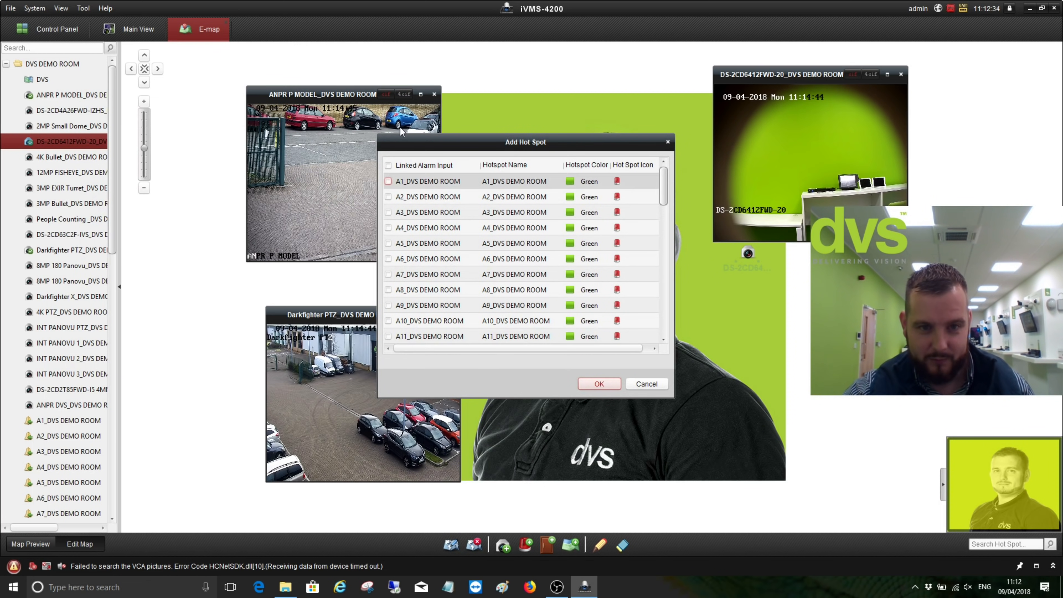
pyautogui.click(389, 181)
pyautogui.click(388, 197)
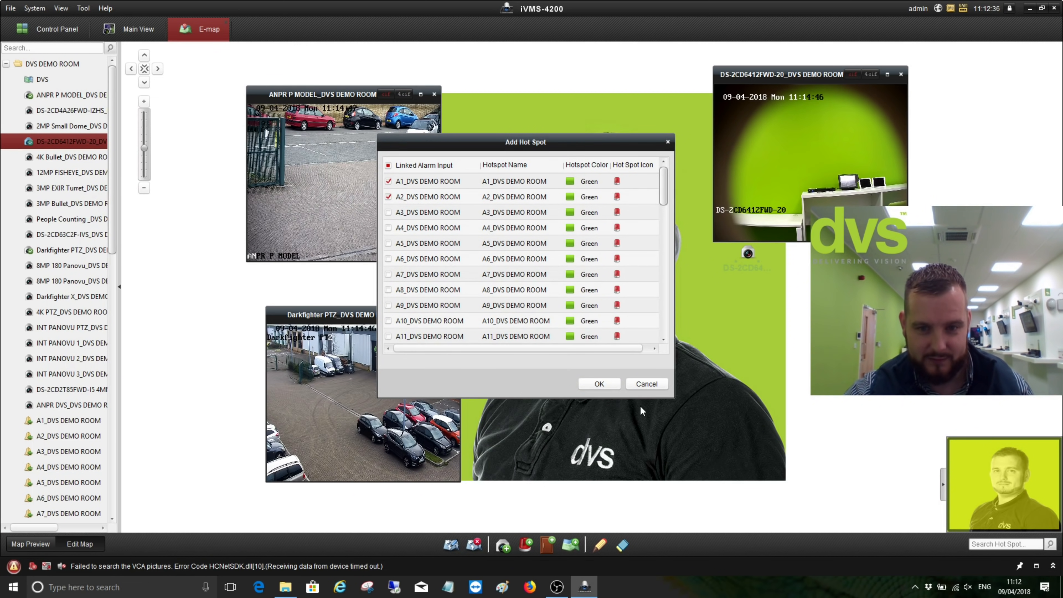
pyautogui.click(599, 384)
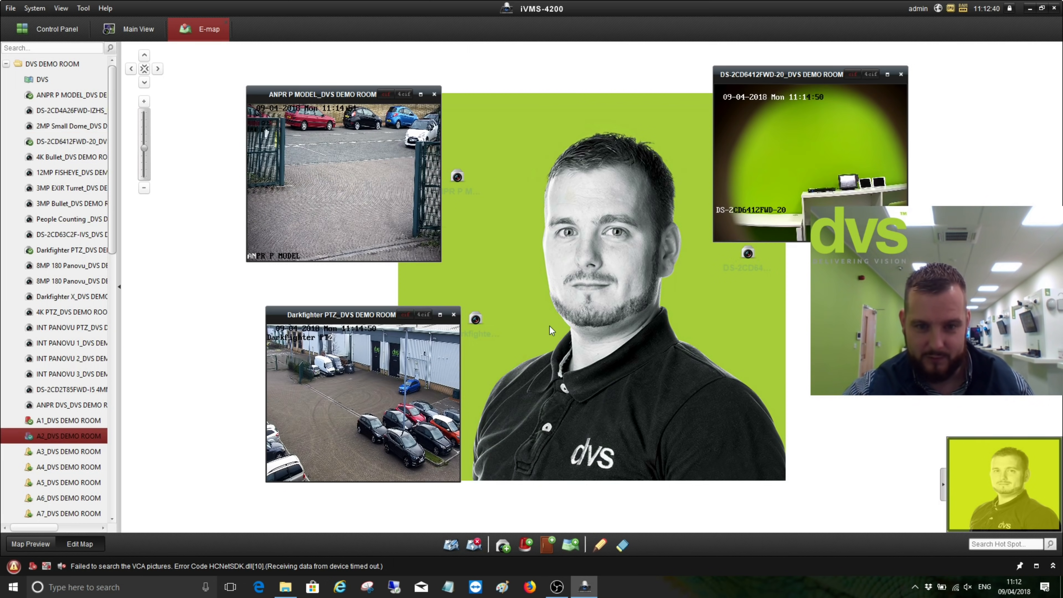
# Attempt a hot region to another map, then collapse the DVS DEMO ROOM group
pyautogui.click(68, 421)
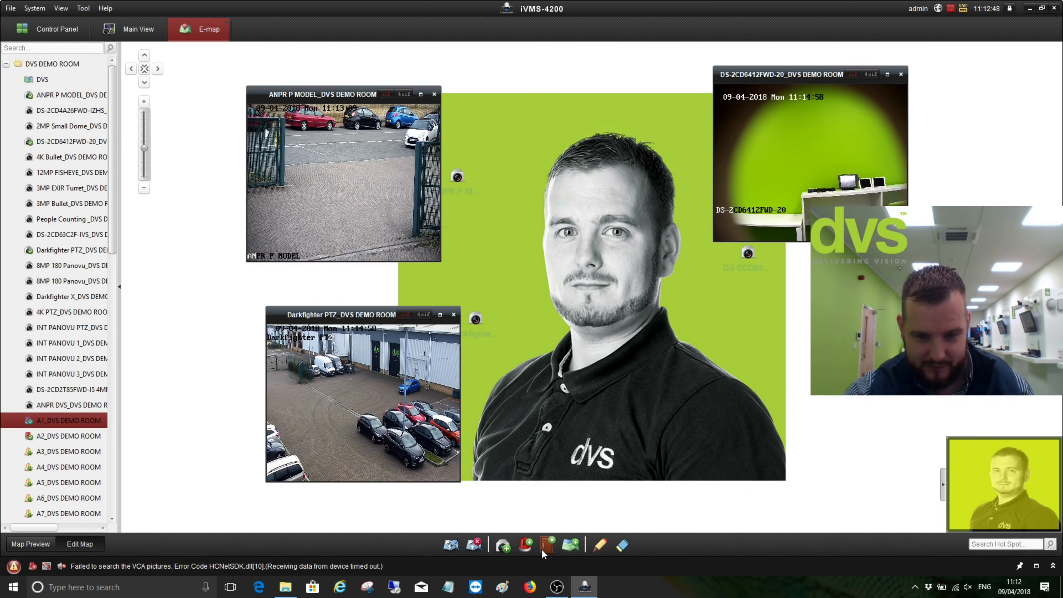
pyautogui.click(576, 547)
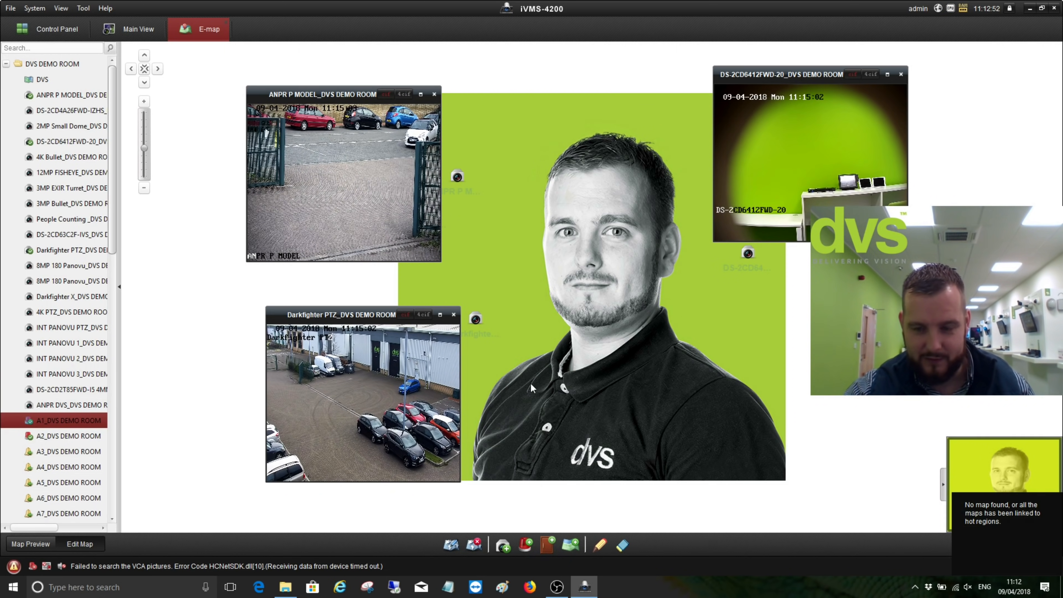
pyautogui.click(6, 63)
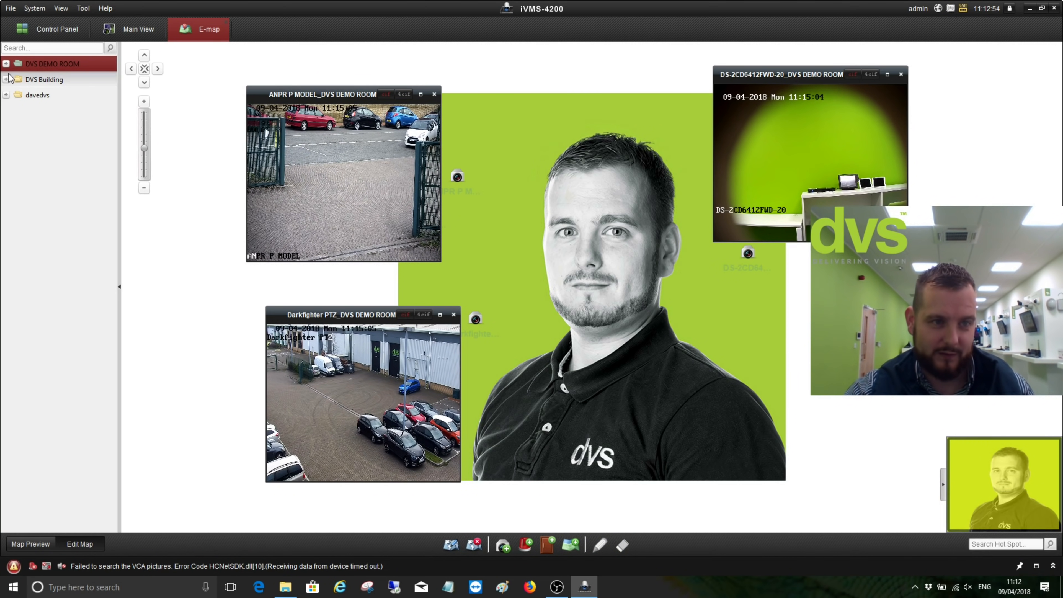
# Under DVS Building, add a map named 'test' using a portrait photo from My Pictures
pyautogui.click(6, 78)
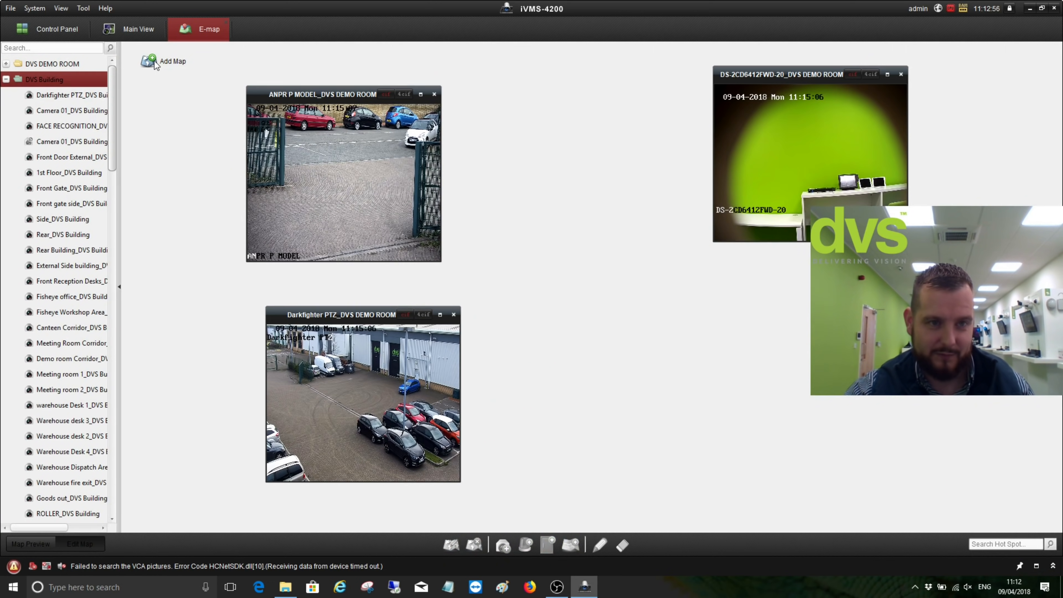
pyautogui.click(167, 61)
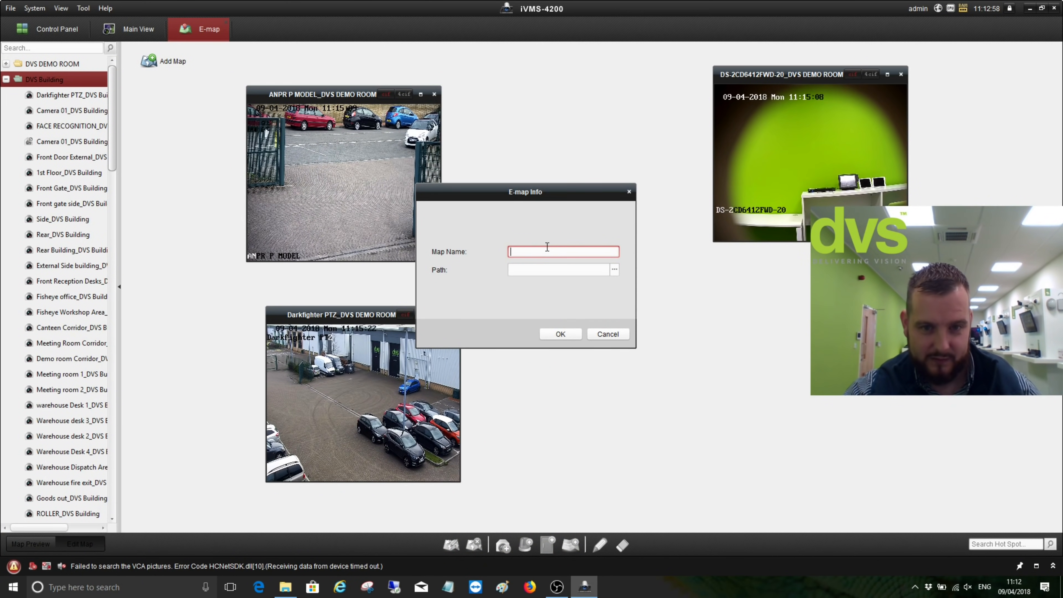
pyautogui.write('test')
pyautogui.click(572, 273)
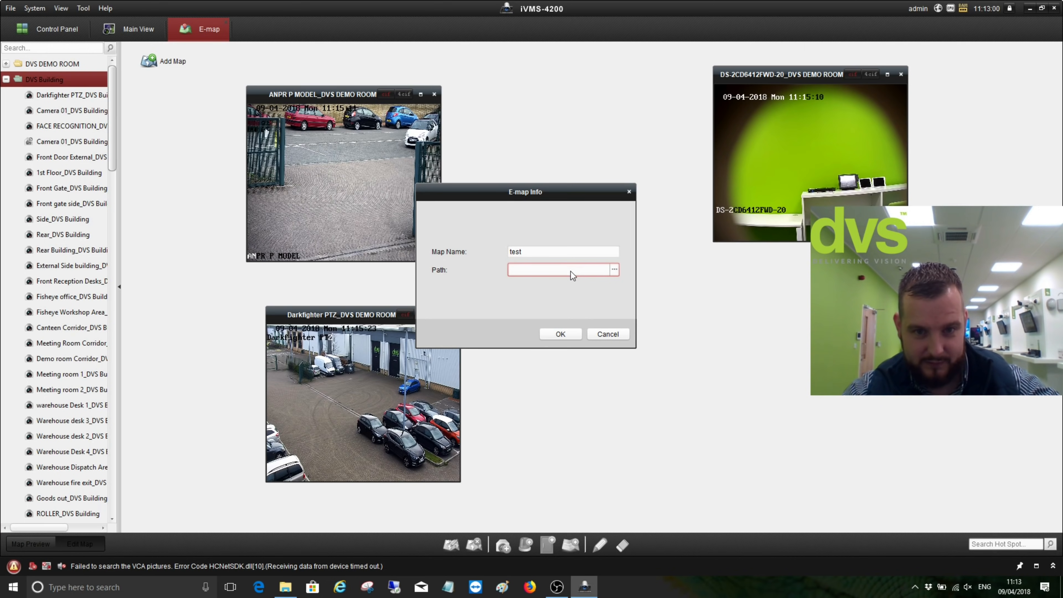
pyautogui.click(613, 270)
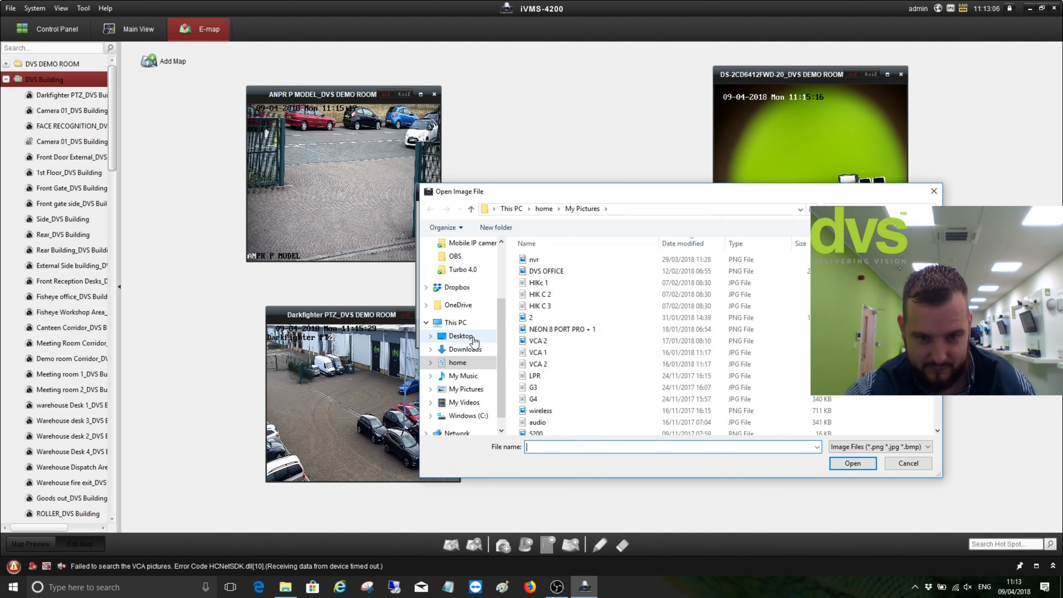
pyautogui.click(465, 389)
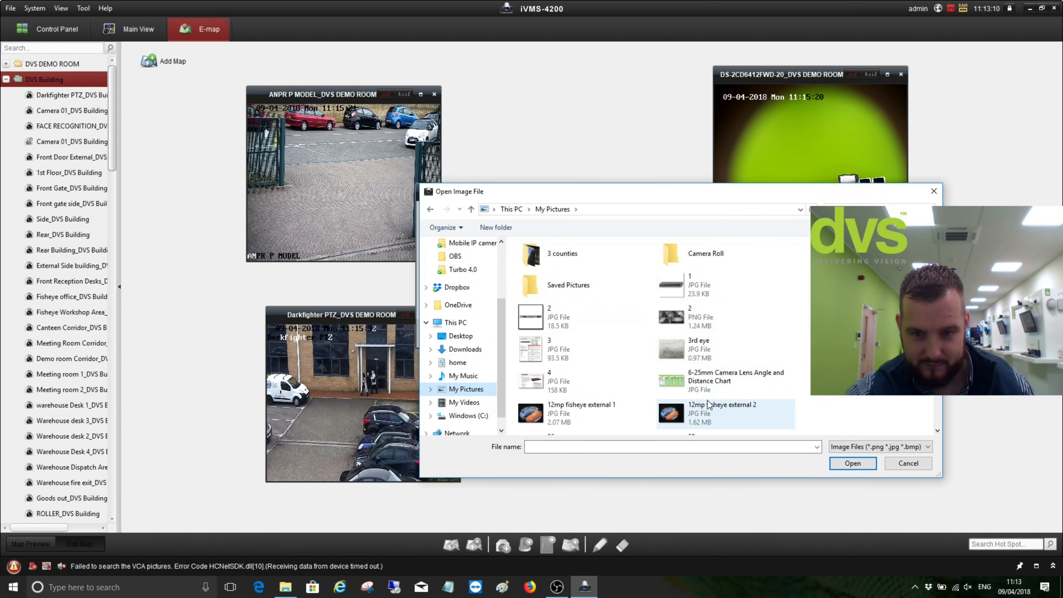
pyautogui.scroll(-3, 717, 372)
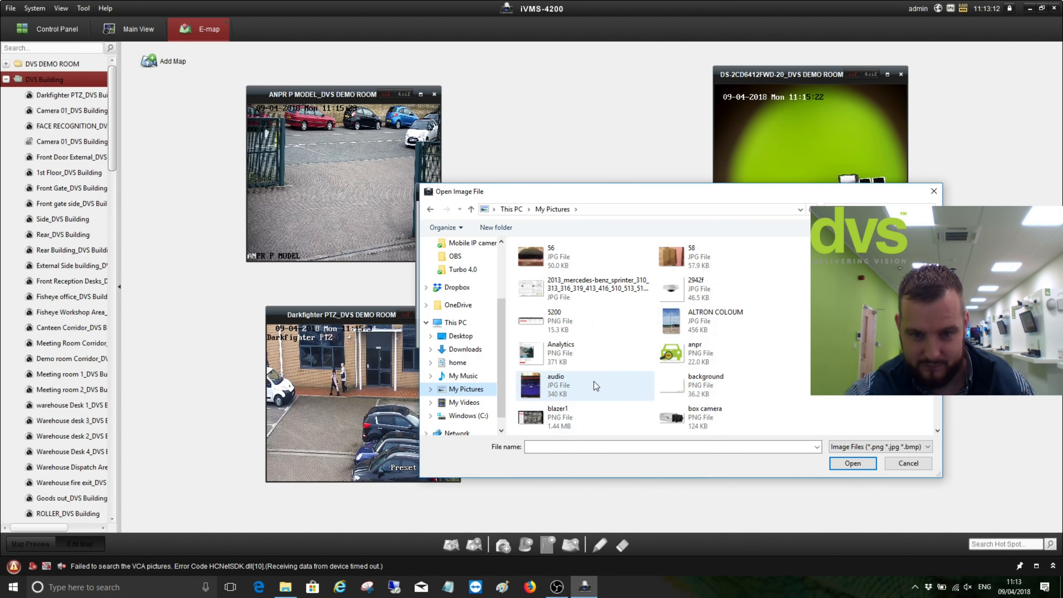
pyautogui.scroll(-1, 594, 381)
pyautogui.scroll(-1, 595, 380)
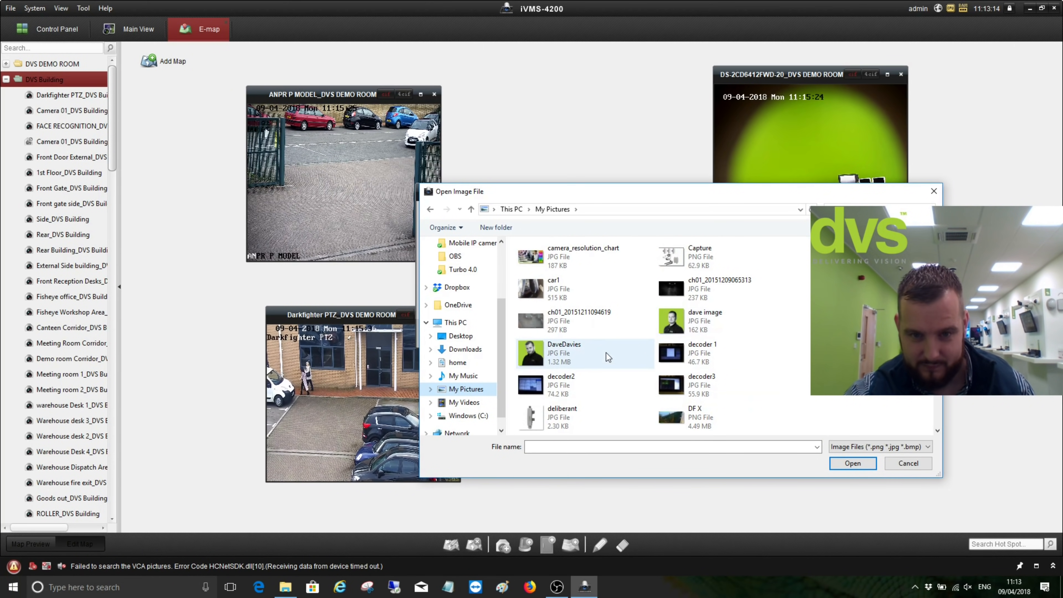
pyautogui.click(647, 366)
pyautogui.click(850, 460)
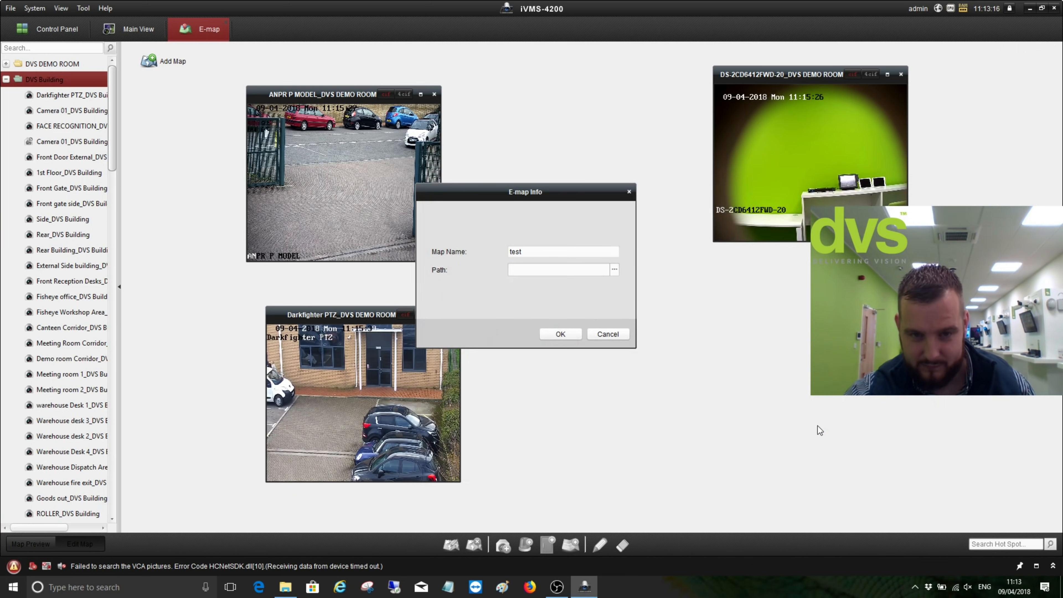
pyautogui.click(574, 336)
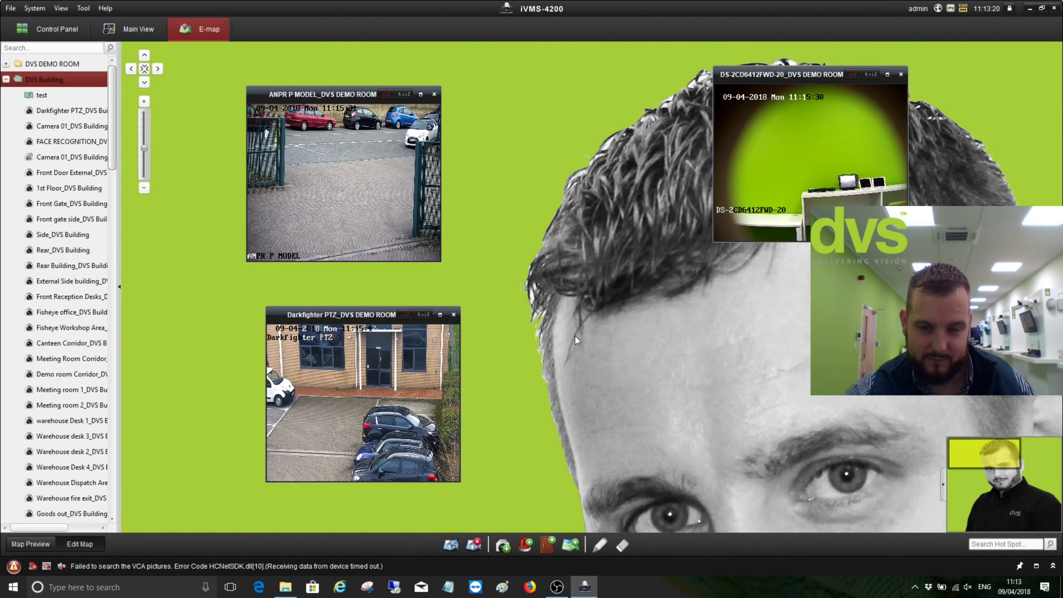
# Zoom the test map fully out to see it whole, then return to DVS DEMO ROOM
pyautogui.scroll(-2, 625, 330)
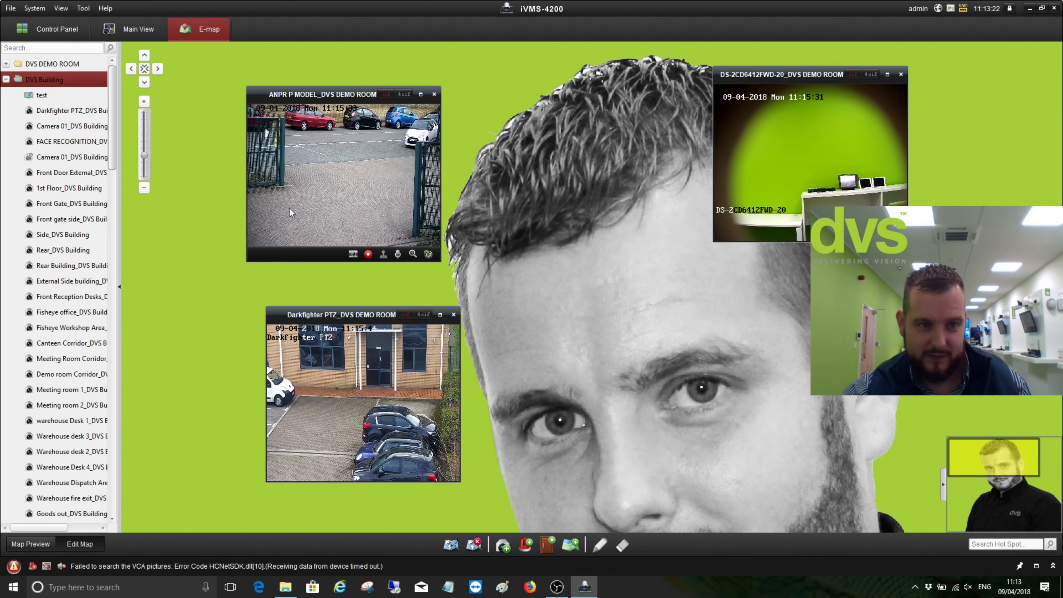
pyautogui.click(144, 188)
pyautogui.click(144, 188)
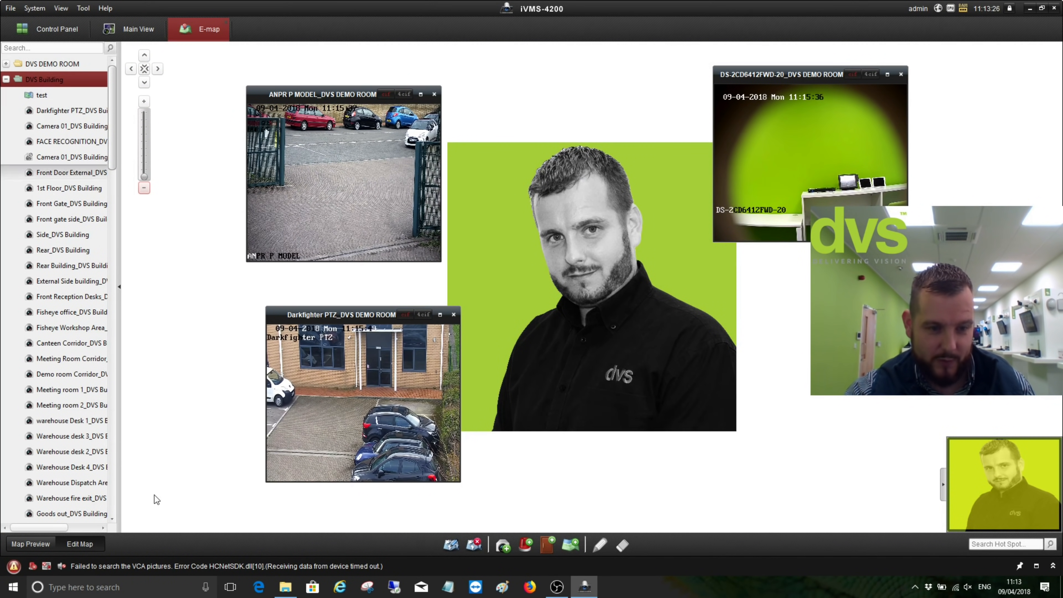
pyautogui.click(29, 544)
# Add a hot region linked to the test map on the DVS map, then return to Map Preview
pyautogui.doubleClick(50, 63)
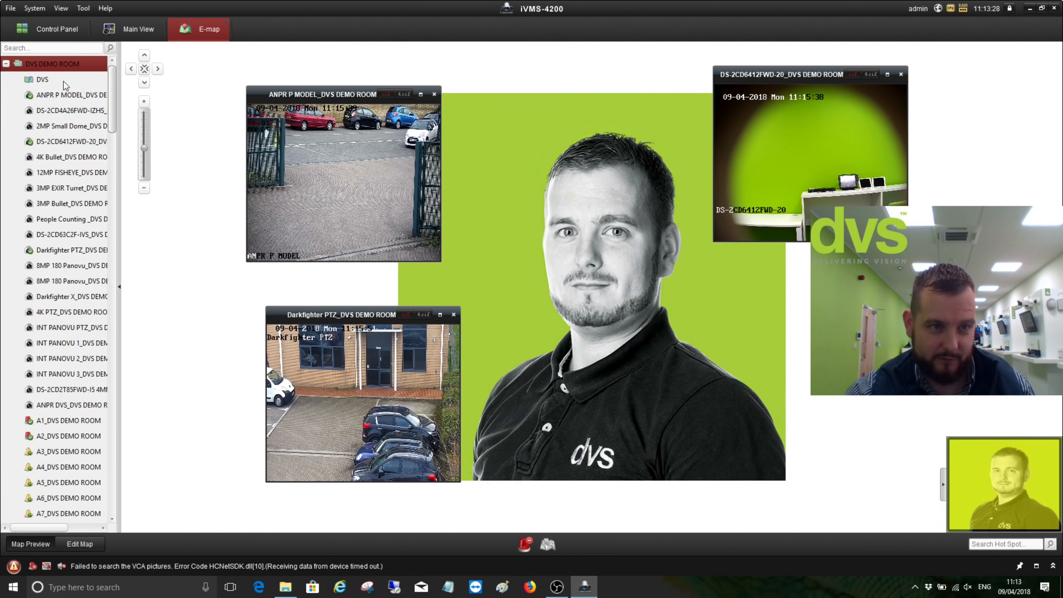
pyautogui.click(44, 80)
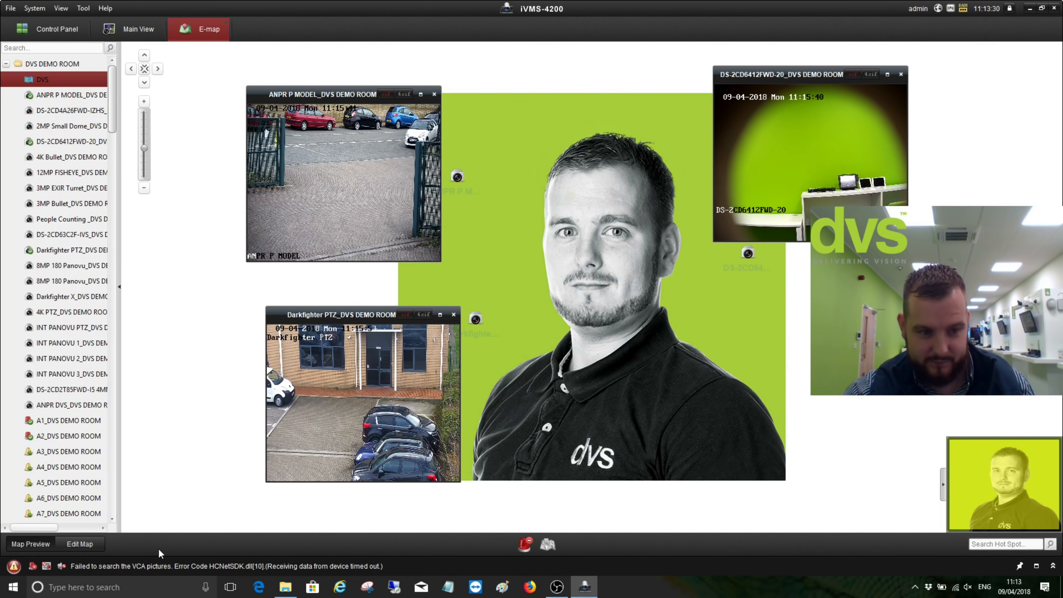
pyautogui.click(79, 544)
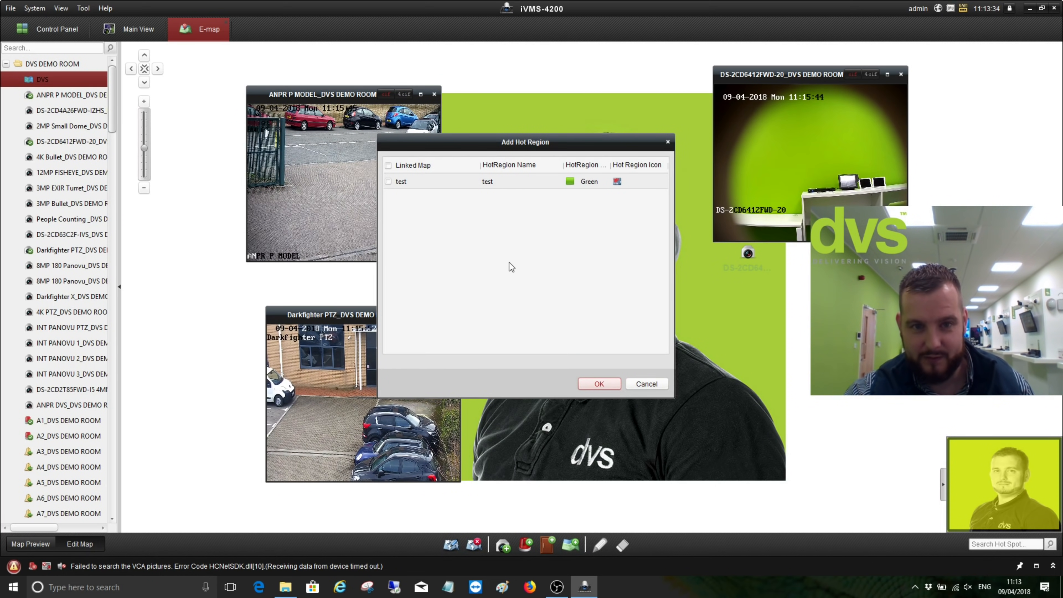
pyautogui.click(391, 182)
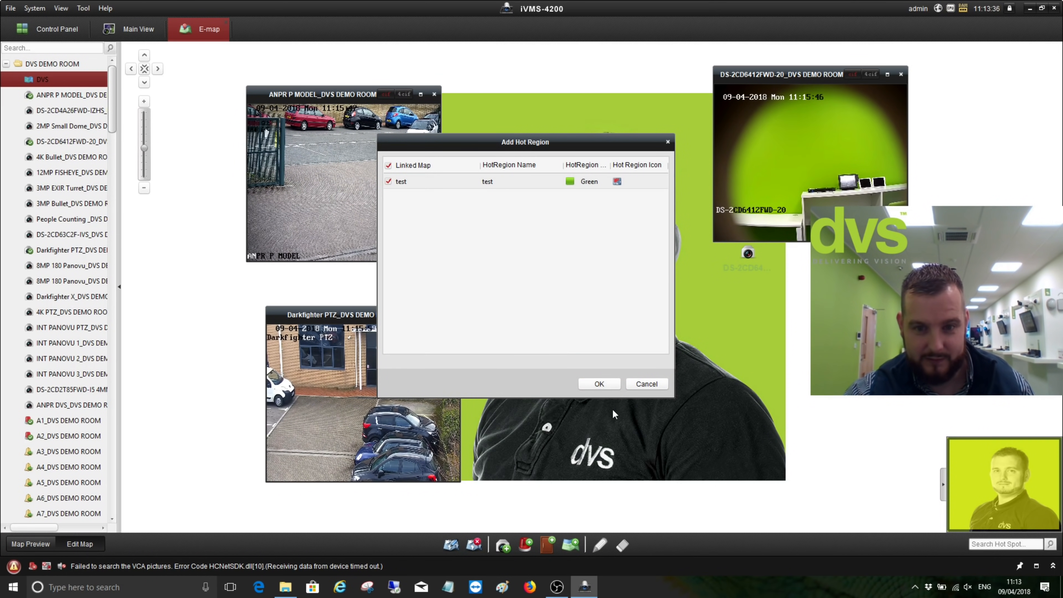
pyautogui.click(607, 388)
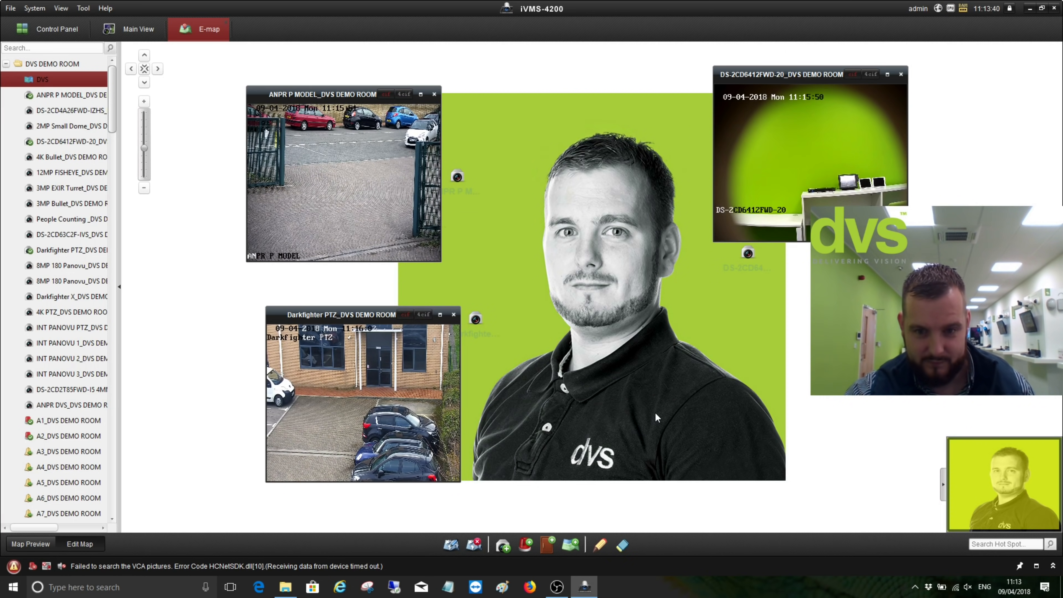
pyautogui.click(30, 545)
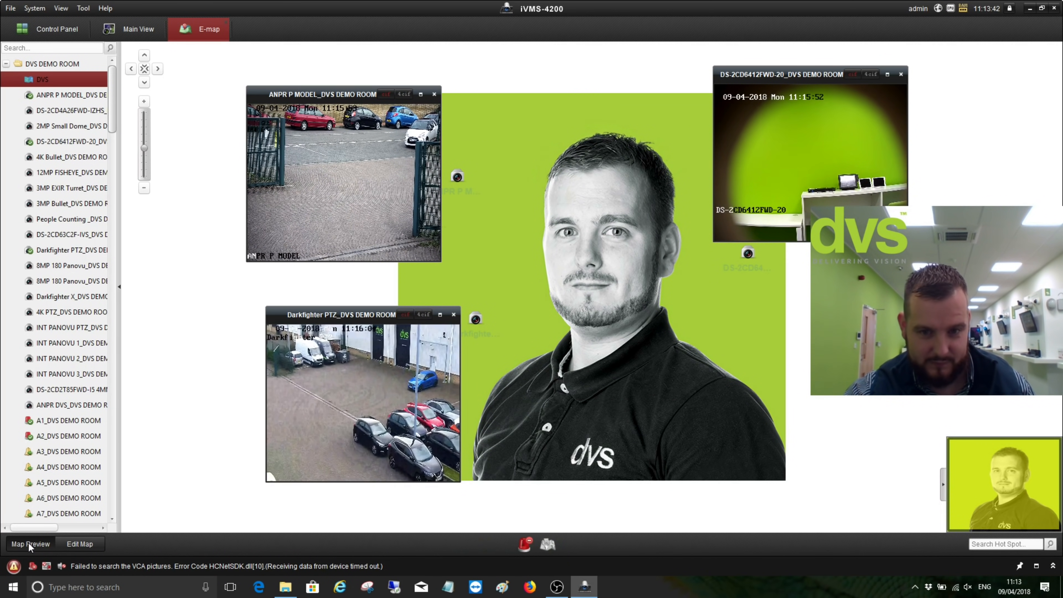
# Close the DS-2CD6412FWD, ANPR P MODEL and Darkfighter PTZ live view windows
pyautogui.click(901, 75)
pyautogui.click(434, 94)
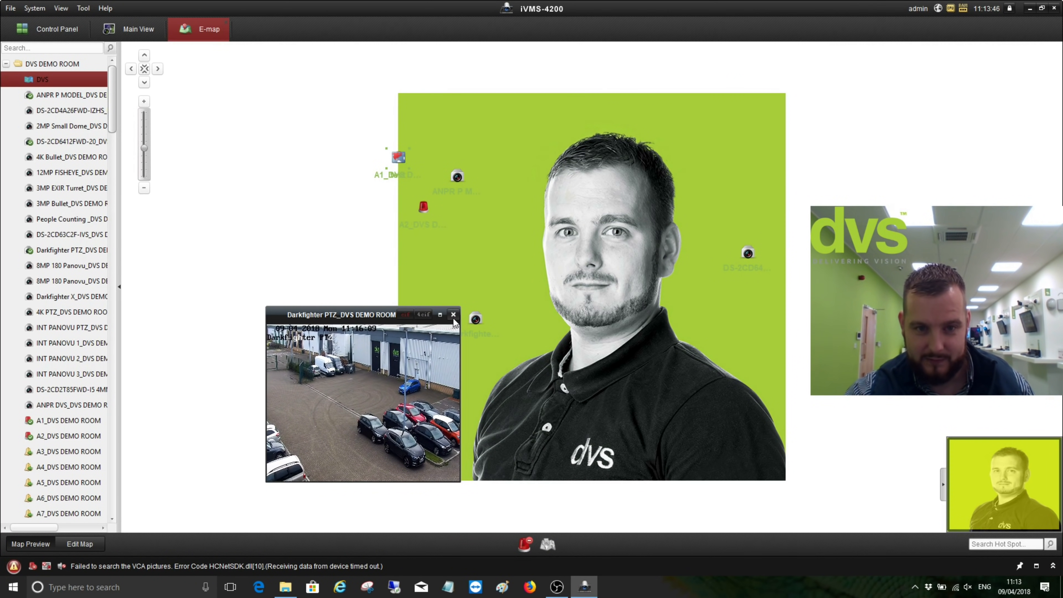
pyautogui.click(454, 315)
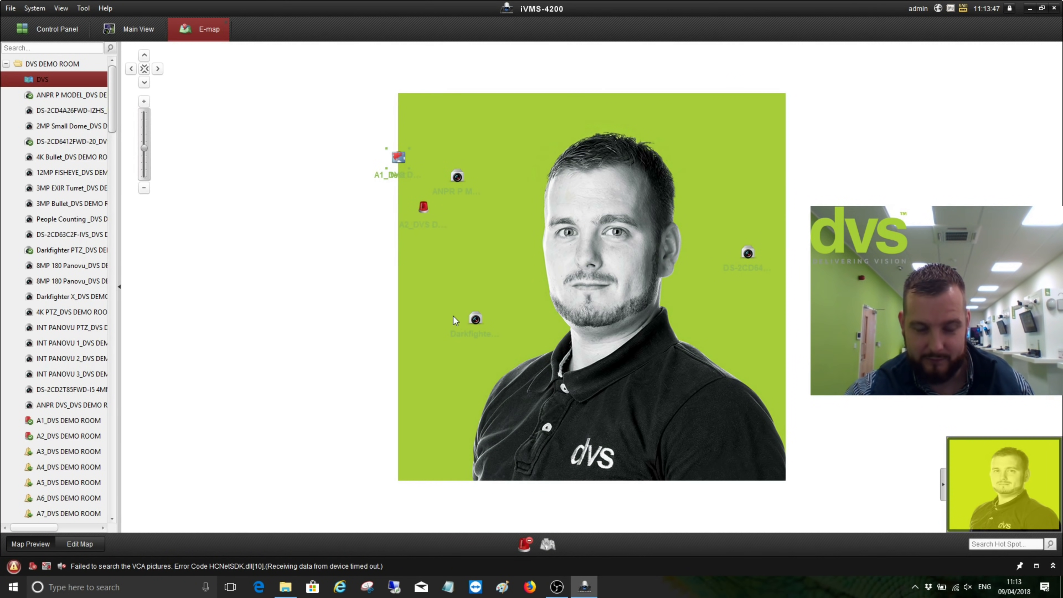
# Follow the hot region to the test map and show the DVS Building map
pyautogui.click(398, 158)
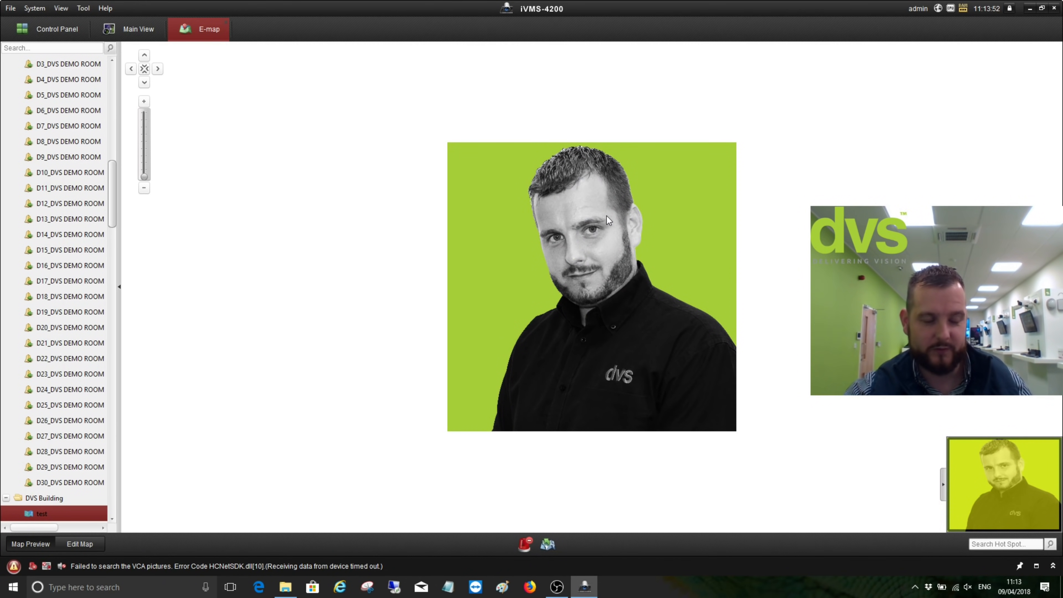
pyautogui.moveTo(112, 189); pyautogui.dragTo(121, 82)
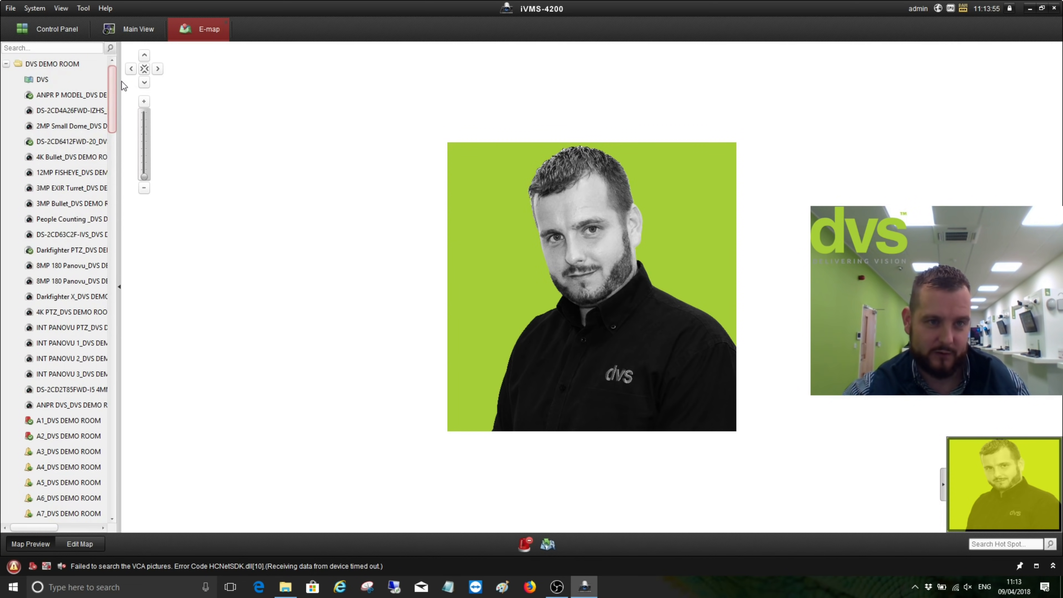
pyautogui.click(6, 64)
pyautogui.click(4, 82)
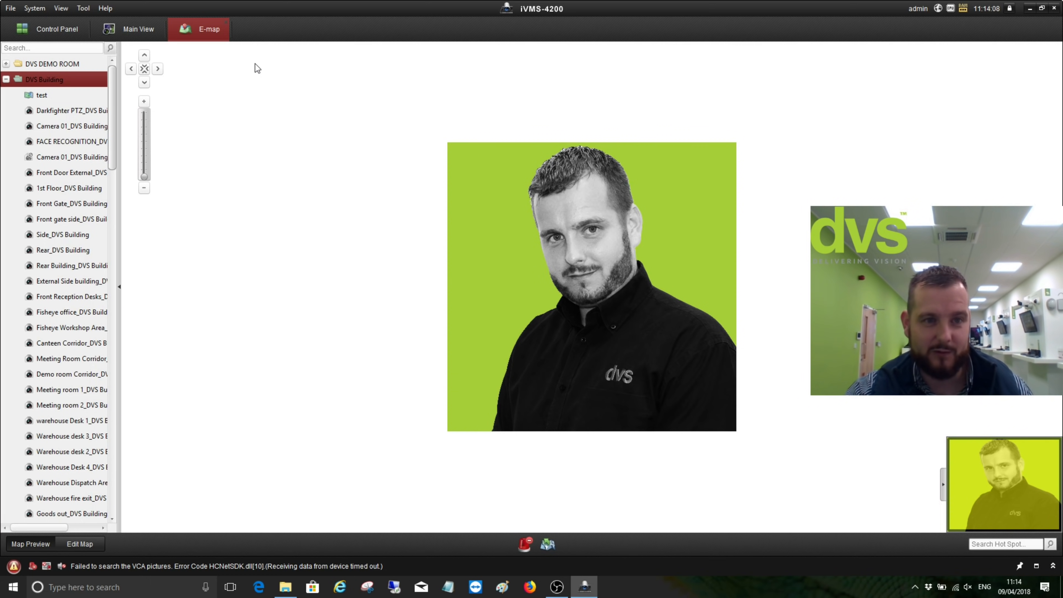
# Open Remote Playback and play the Darkfighter X camera from DVS DEMO ROOM
pyautogui.click(226, 22)
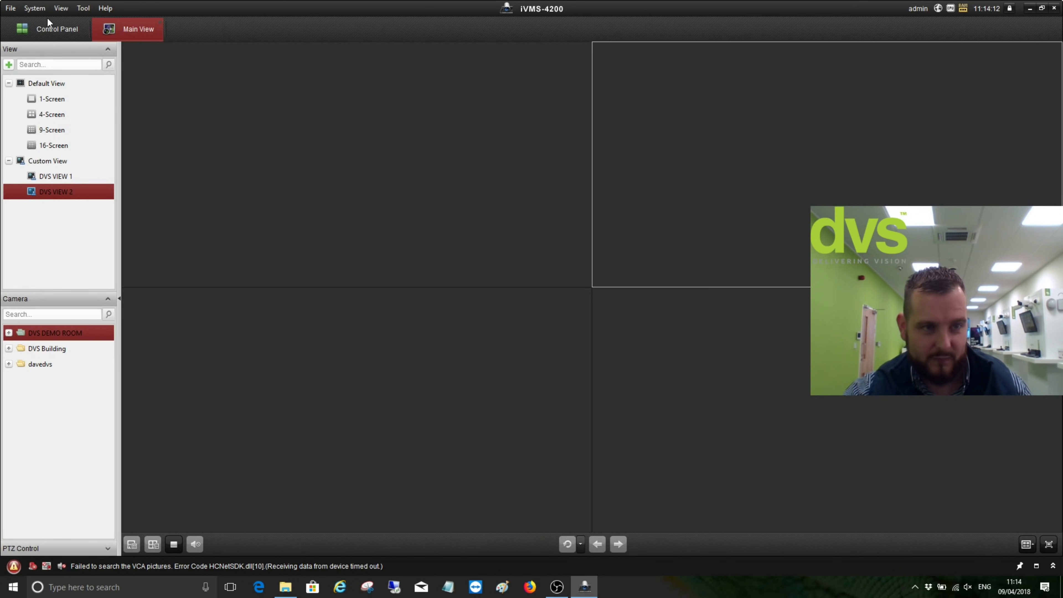
pyautogui.click(48, 26)
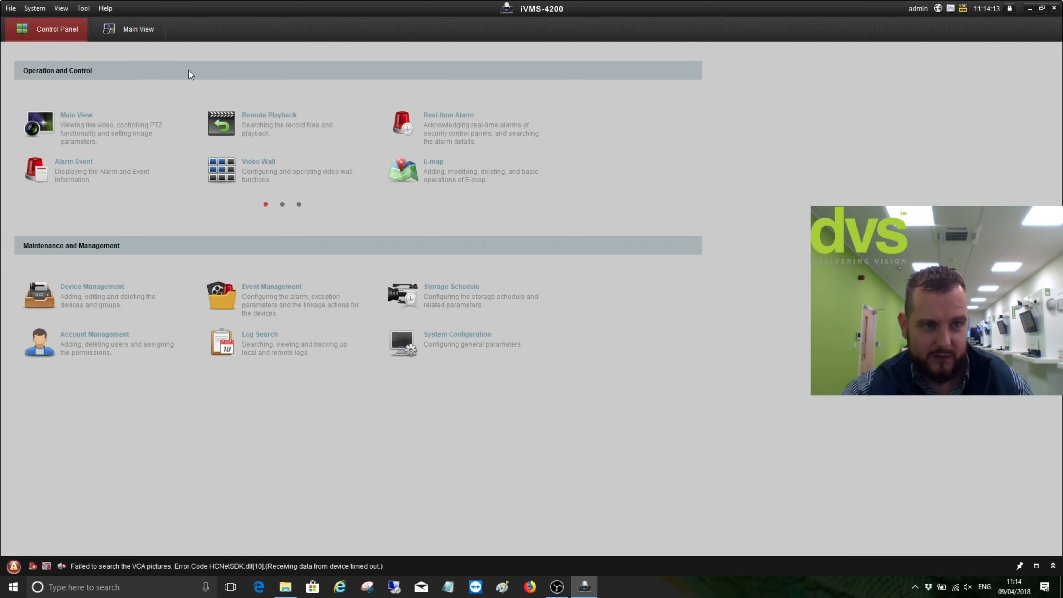
pyautogui.click(247, 123)
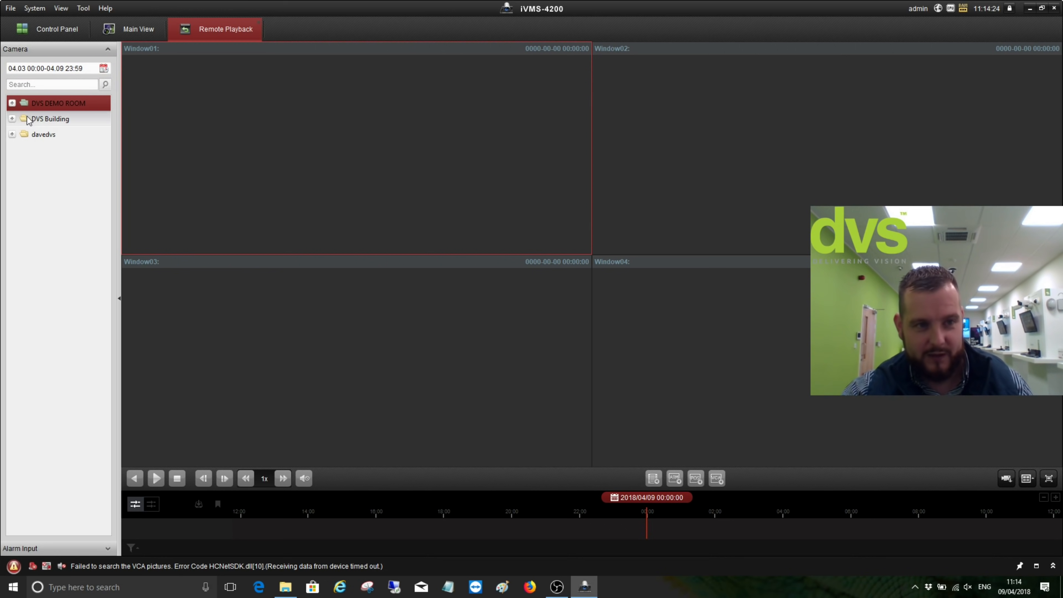
pyautogui.click(12, 103)
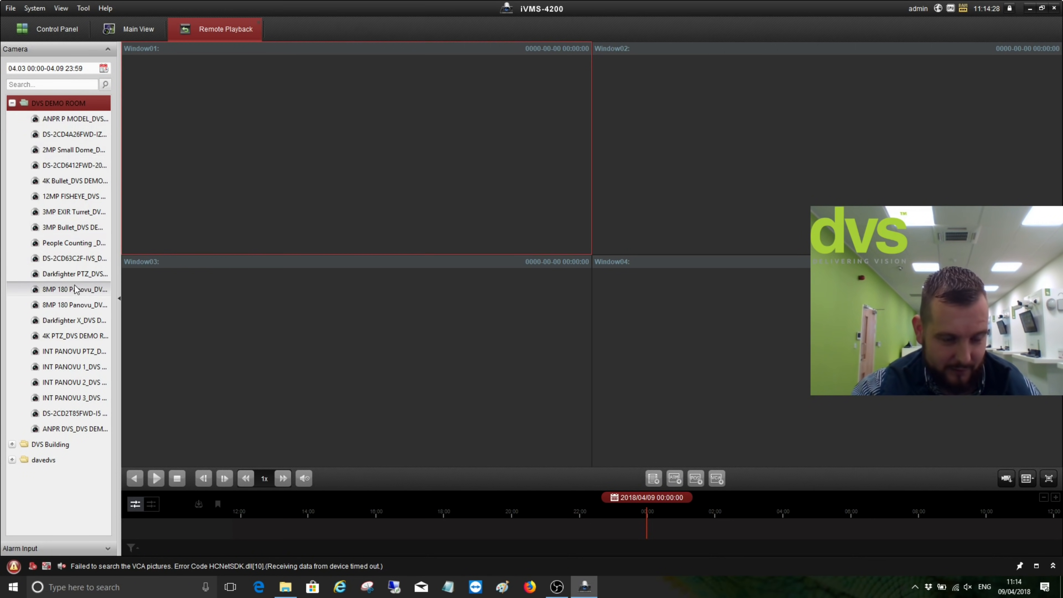
pyautogui.click(85, 322)
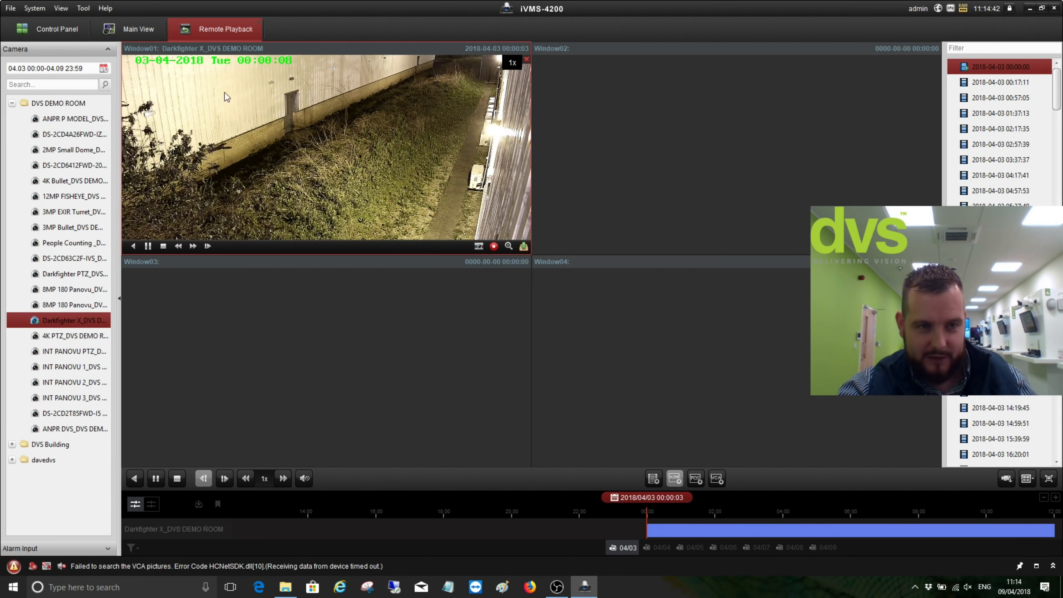
# Maximise Window01 and jump the timeline between the 04/05 to 04/08 recordings
pyautogui.doubleClick(315, 128)
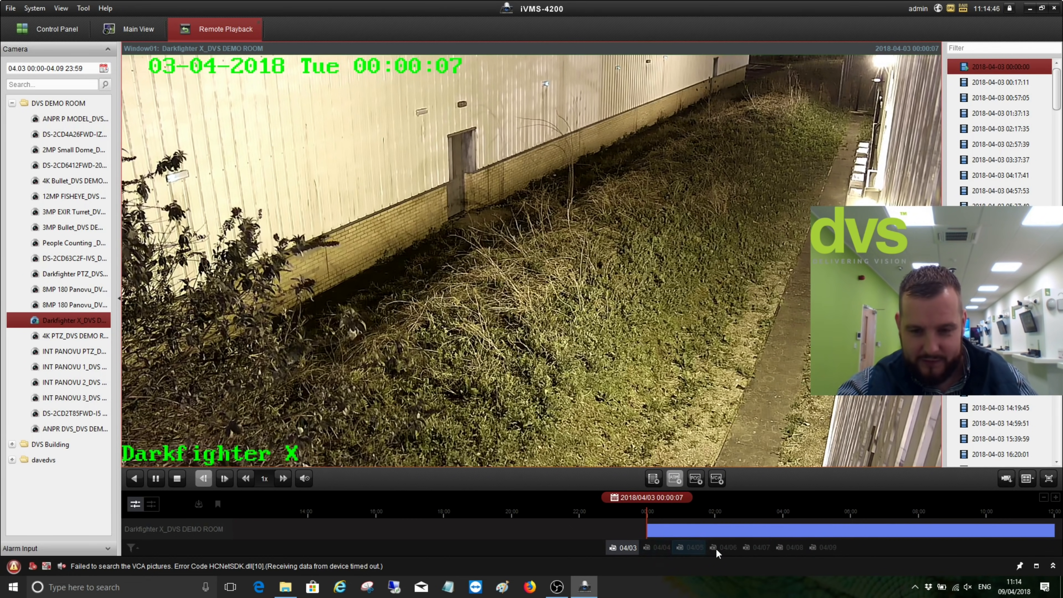
pyautogui.click(734, 548)
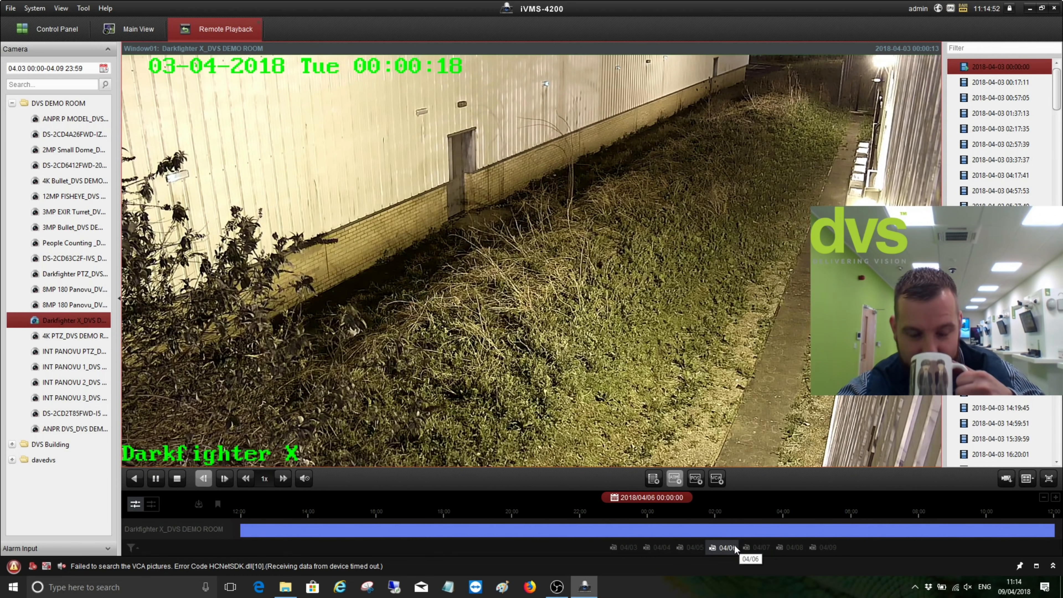
pyautogui.click(757, 549)
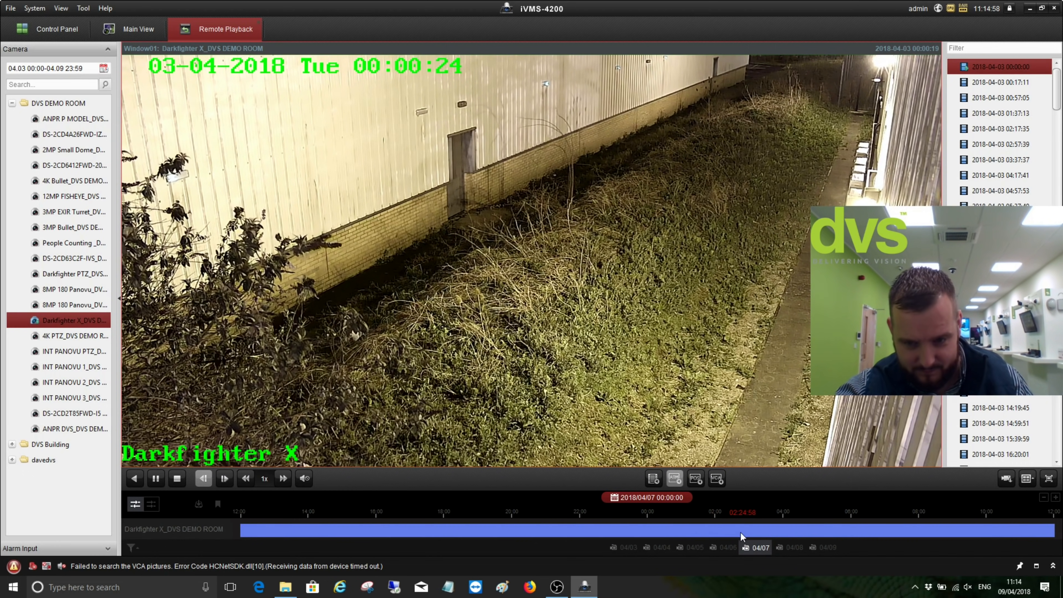
pyautogui.click(777, 547)
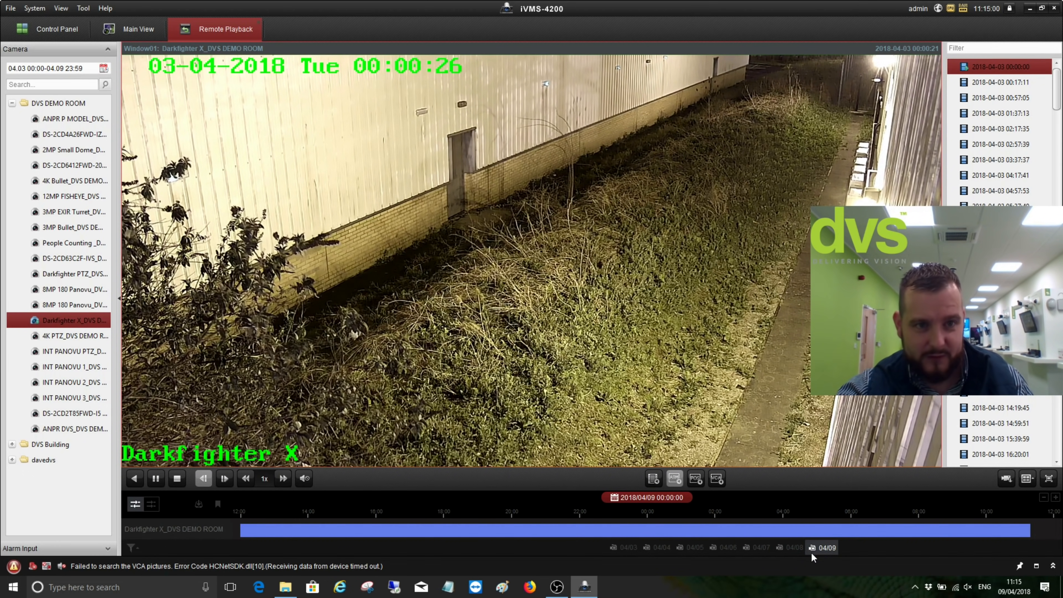
pyautogui.click(690, 548)
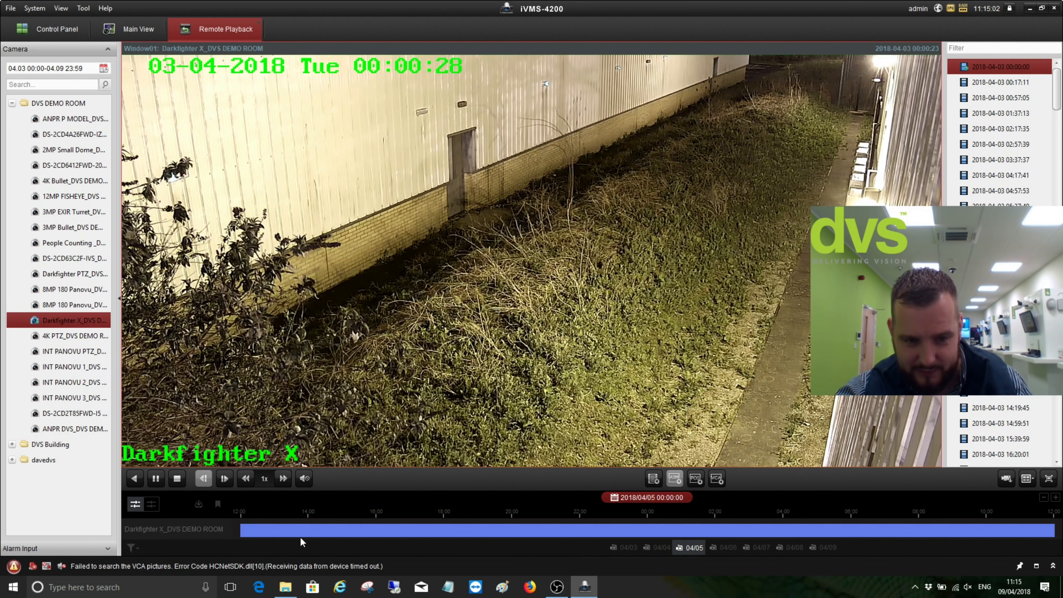
pyautogui.click(178, 480)
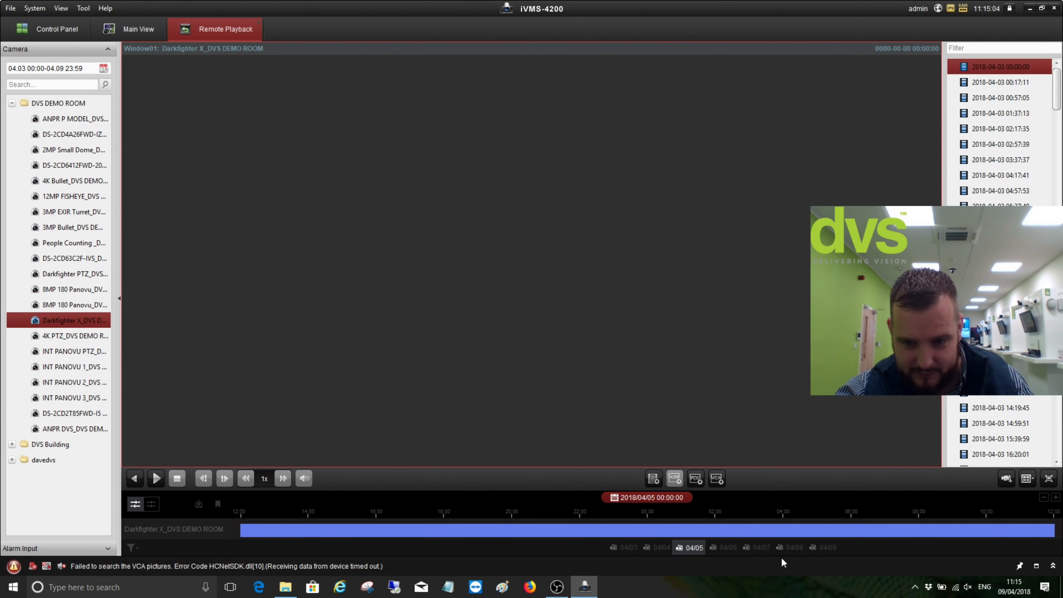
pyautogui.click(755, 548)
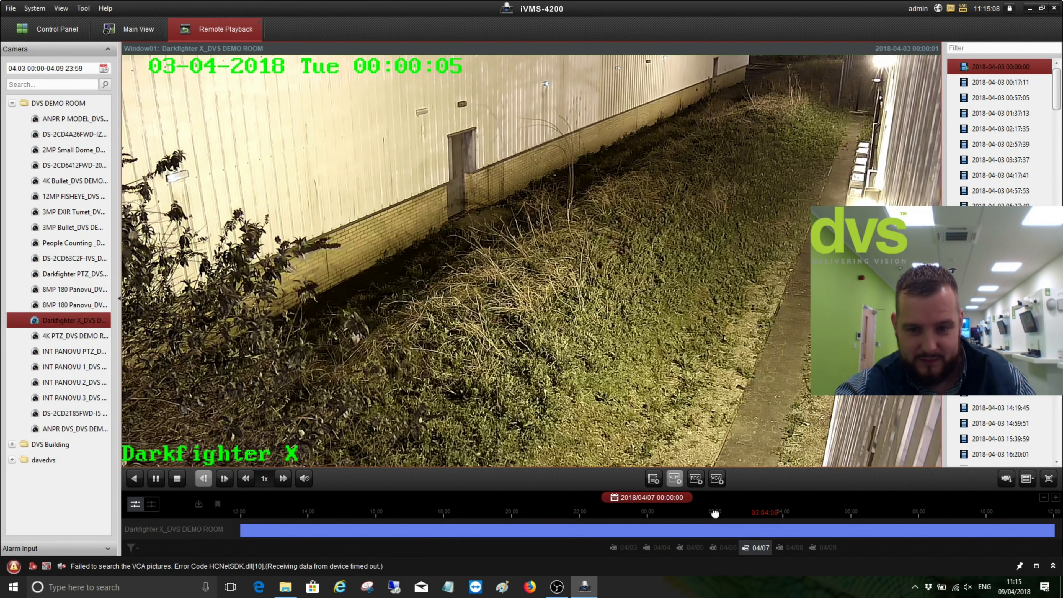
# Drag the timeline through 04/08 to about 20:41, zooming to minutes and back to hours
pyautogui.moveTo(715, 514); pyautogui.dragTo(488, 517)
pyautogui.moveTo(918, 509); pyautogui.dragTo(450, 523)
pyautogui.moveTo(873, 505); pyautogui.dragTo(444, 509)
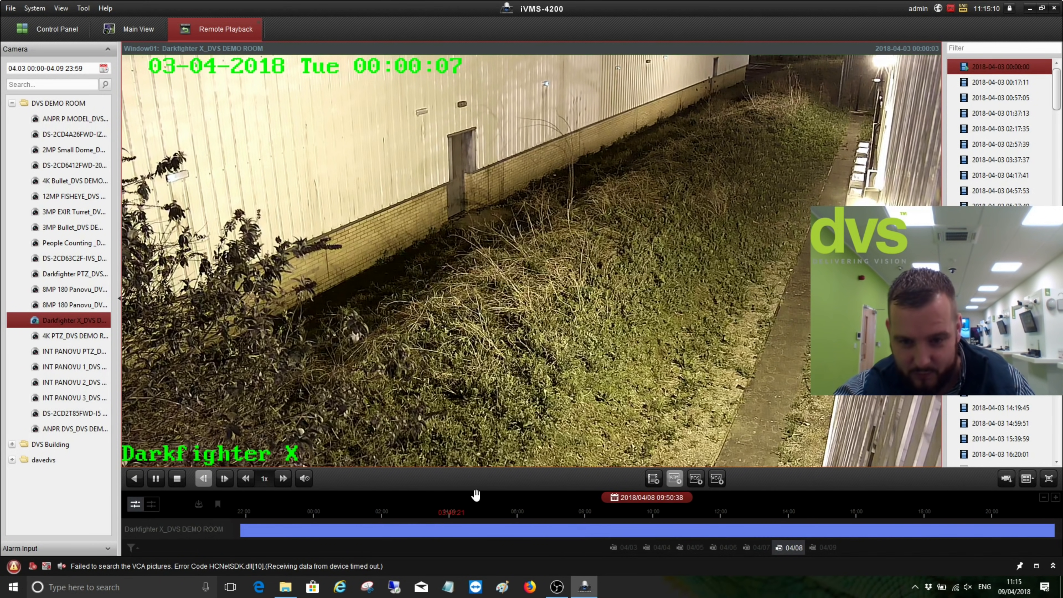
pyautogui.moveTo(946, 515); pyautogui.dragTo(659, 514)
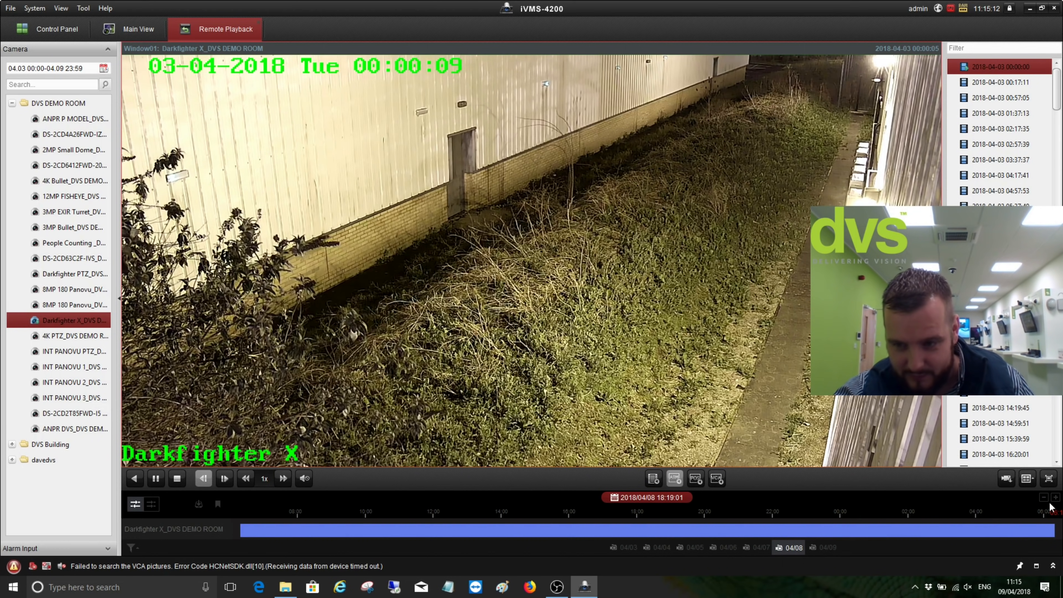
pyautogui.moveTo(936, 523); pyautogui.dragTo(856, 522)
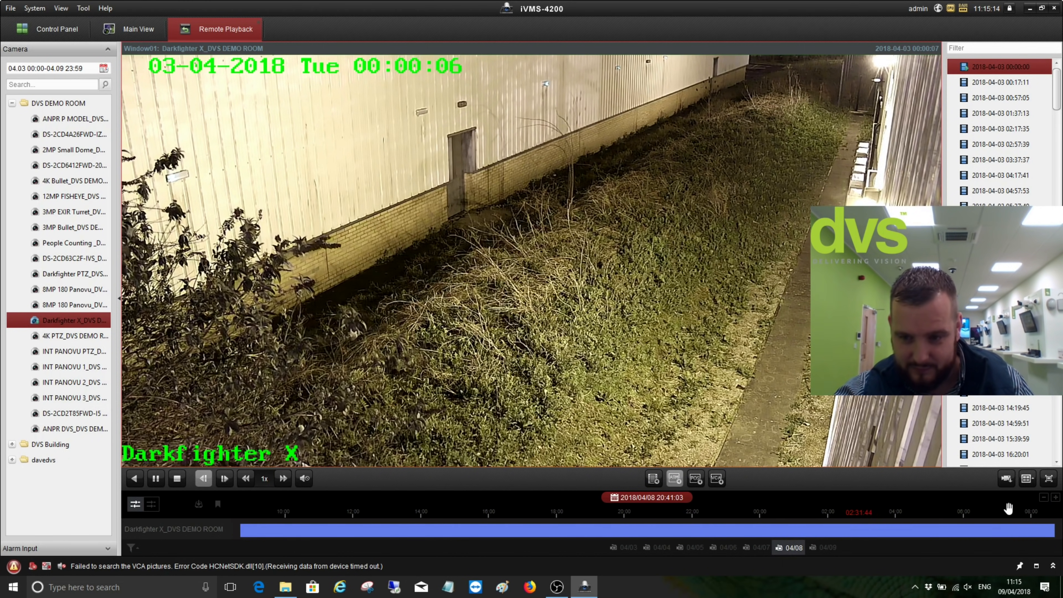
pyautogui.click(1055, 498)
pyautogui.click(1055, 497)
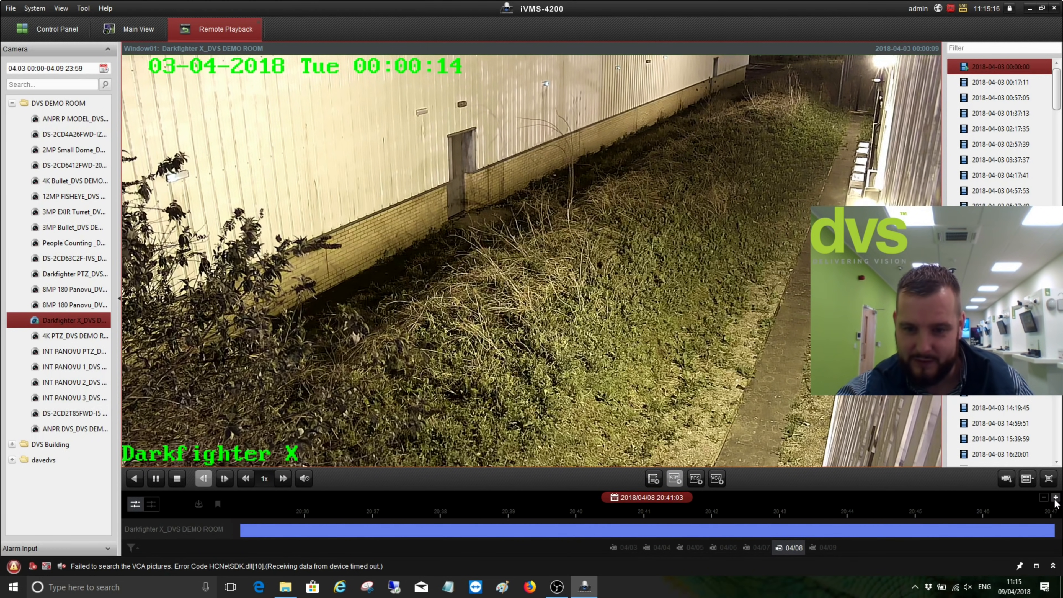
pyautogui.click(1055, 497)
pyautogui.click(1044, 498)
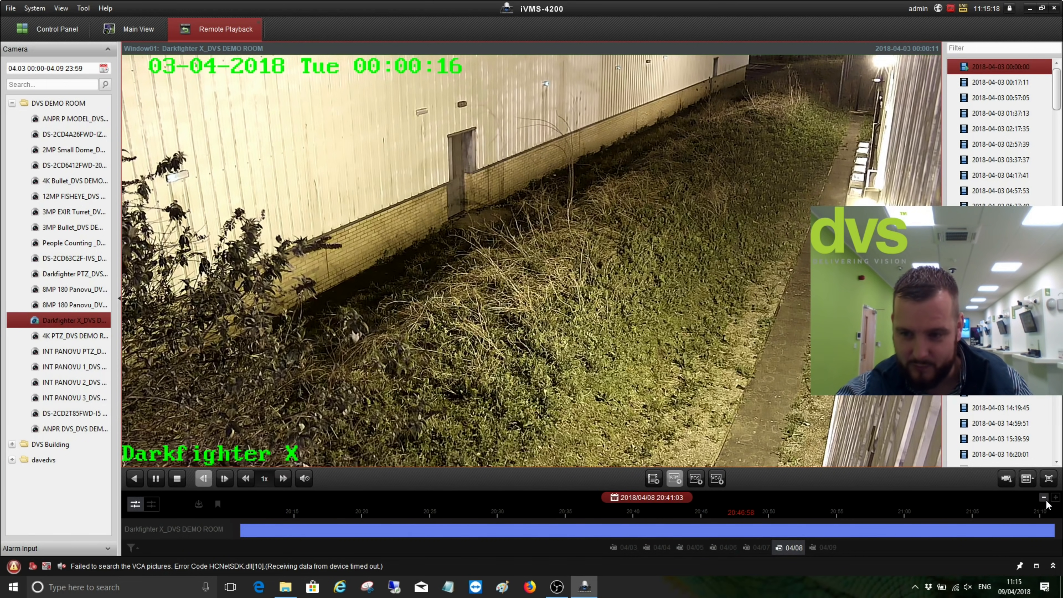
pyautogui.click(1045, 498)
pyautogui.click(1045, 498)
# Play from about 08:49 on 04/09, then stop playback
pyautogui.moveTo(1009, 530); pyautogui.dragTo(549, 535)
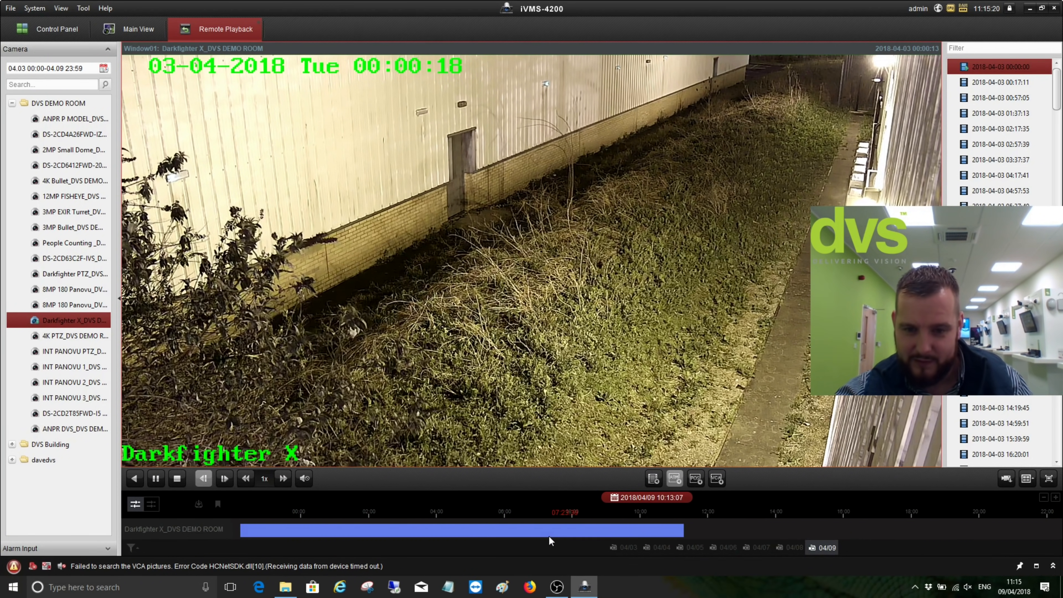
pyautogui.click(598, 529)
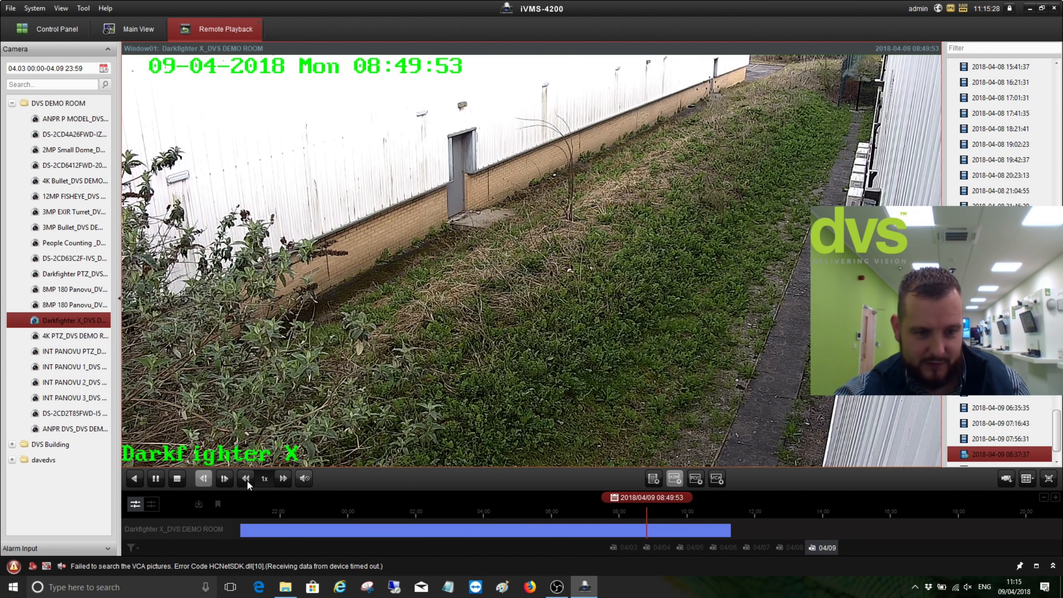
pyautogui.click(177, 479)
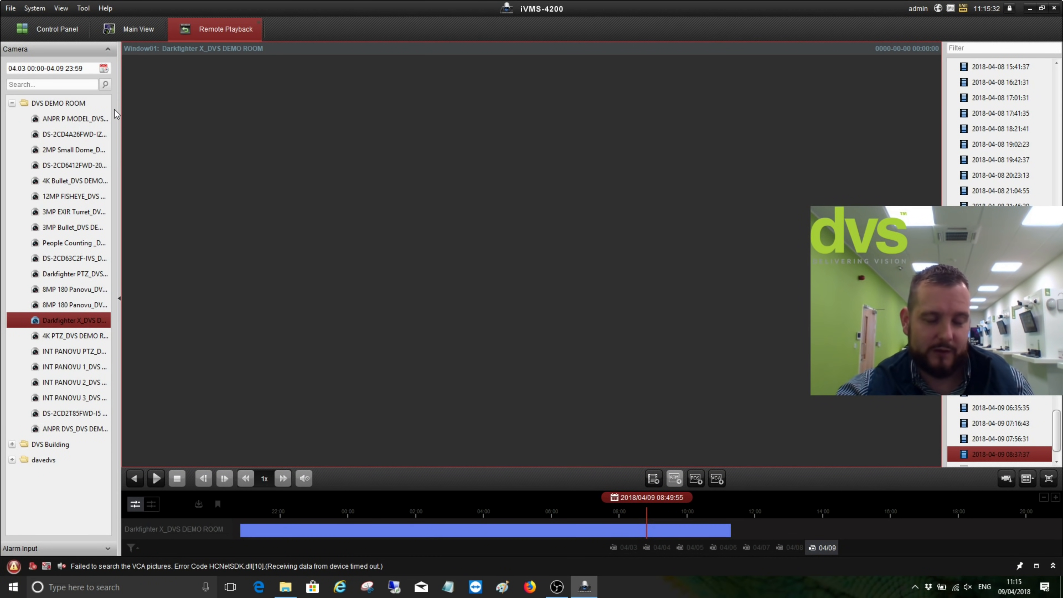
# Search Darkfighter X from 2018.03.27 and play that day's footage from about 06:08
pyautogui.click(104, 68)
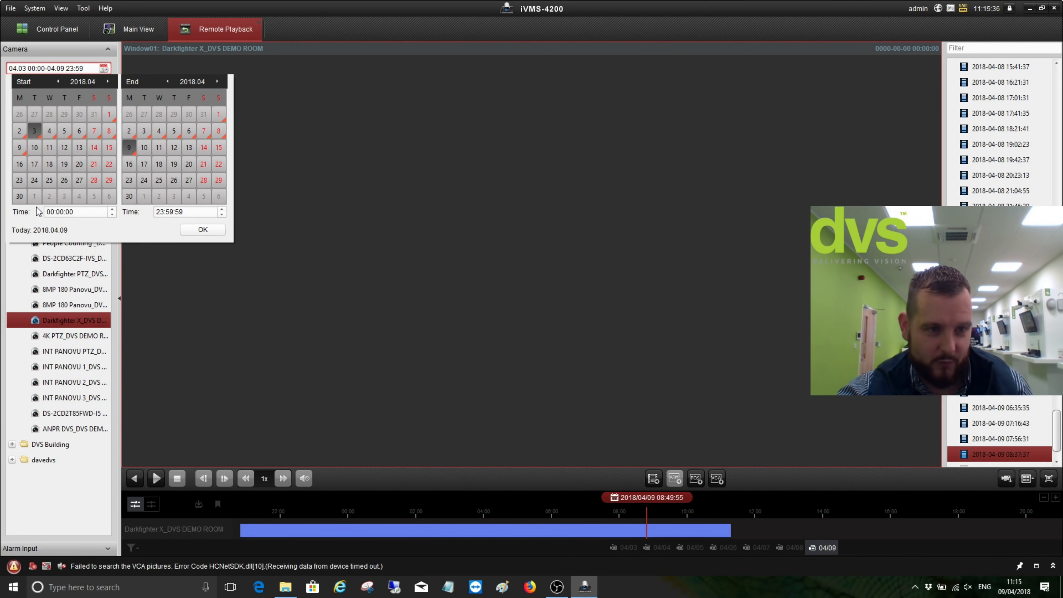
pyautogui.click(59, 82)
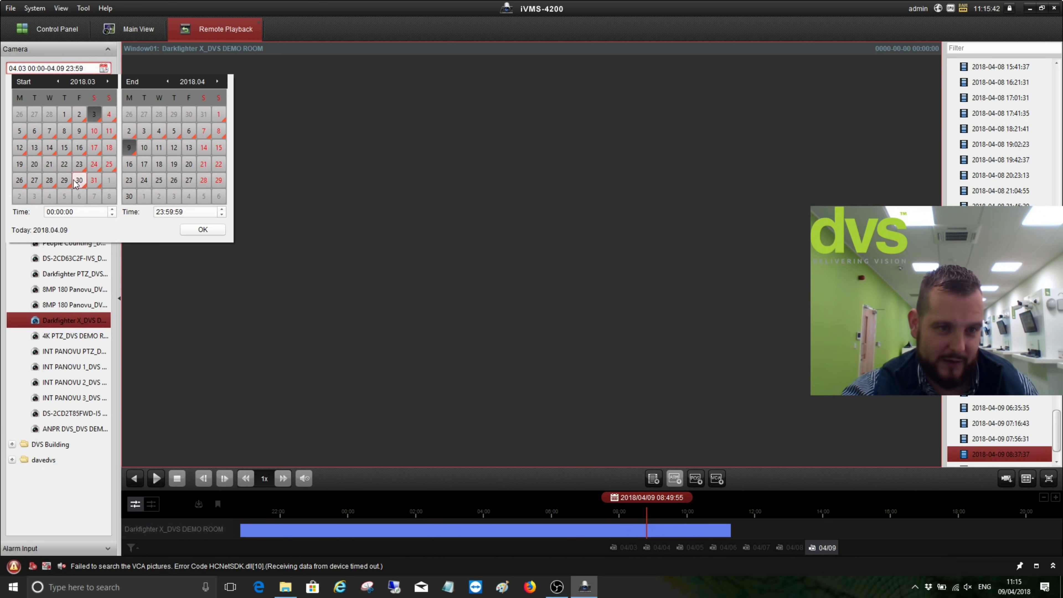
pyautogui.click(35, 180)
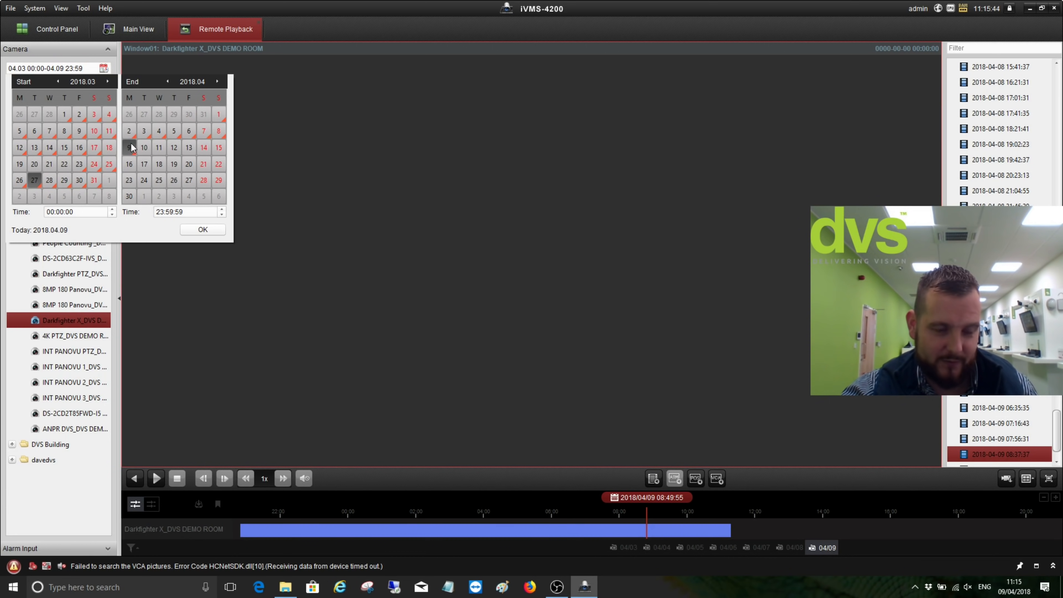
pyautogui.click(202, 229)
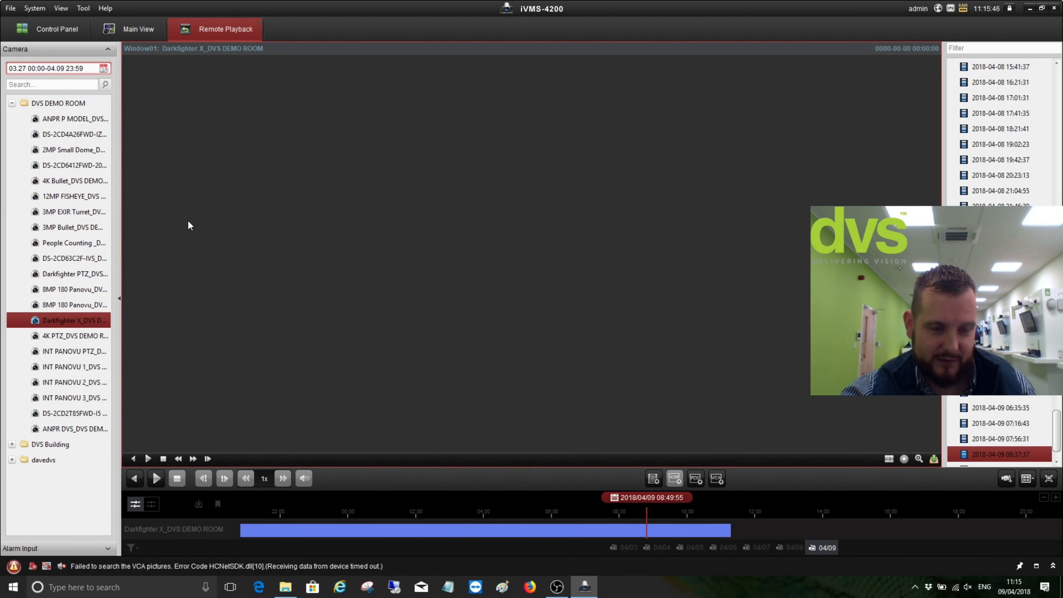
pyautogui.click(81, 321)
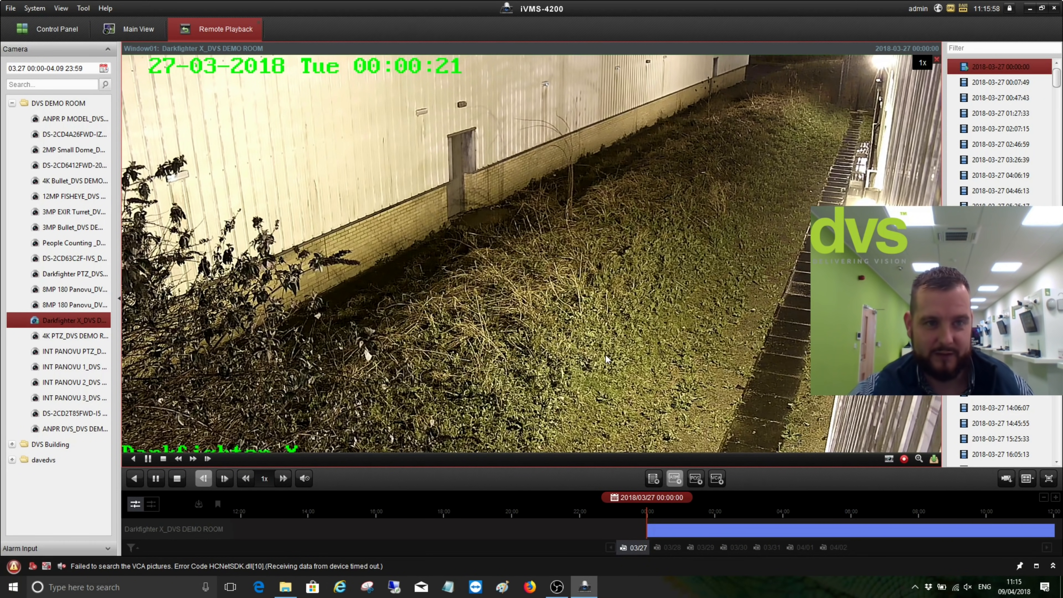
pyautogui.moveTo(871, 520); pyautogui.dragTo(662, 540)
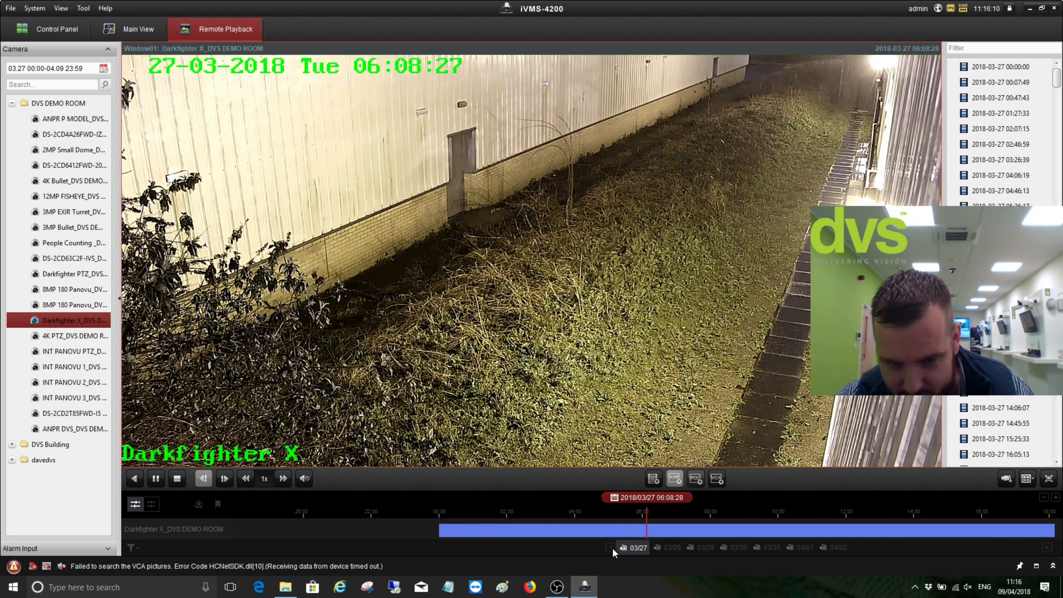
# Jump the Darkfighter X timeline through the 03/29, 03/31 and 04/02 recordings
pyautogui.click(669, 548)
pyautogui.click(702, 548)
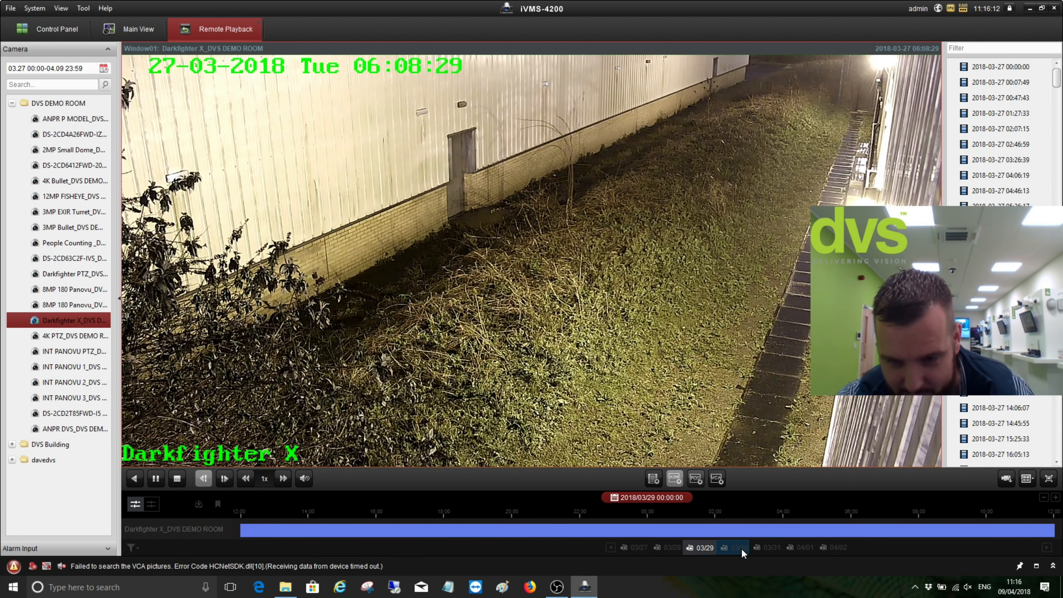
pyautogui.click(736, 547)
pyautogui.click(768, 548)
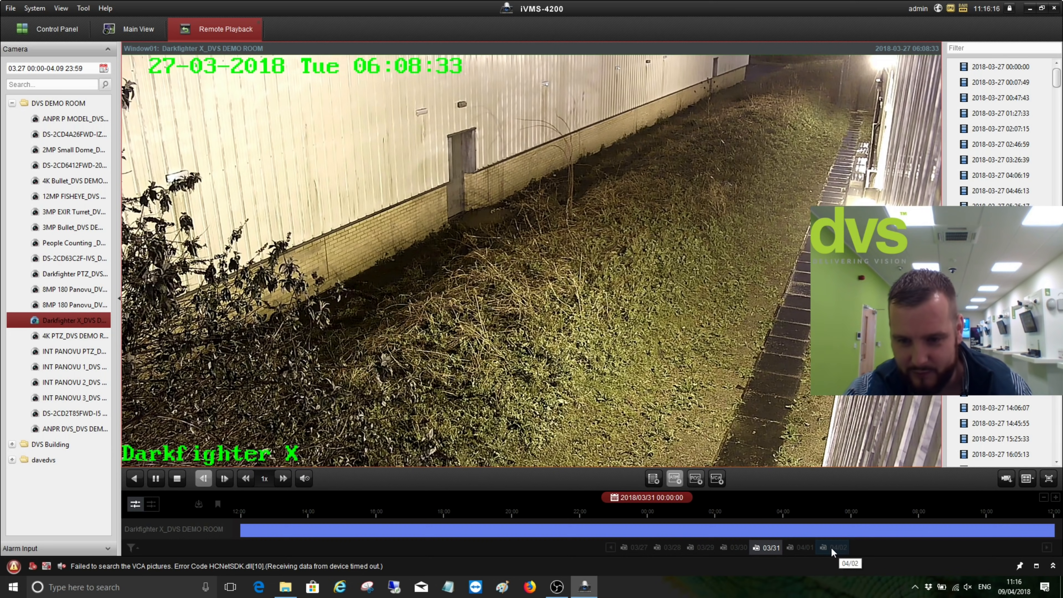
pyautogui.click(834, 547)
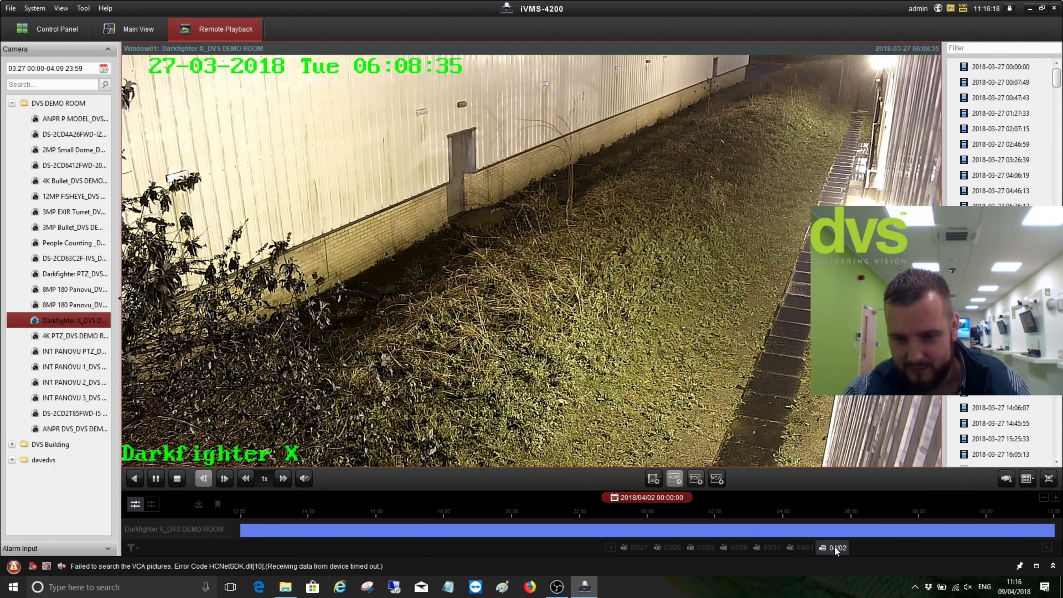
# Set the playback date to 4 April 2018, then to 6 April 2018
pyautogui.click(665, 502)
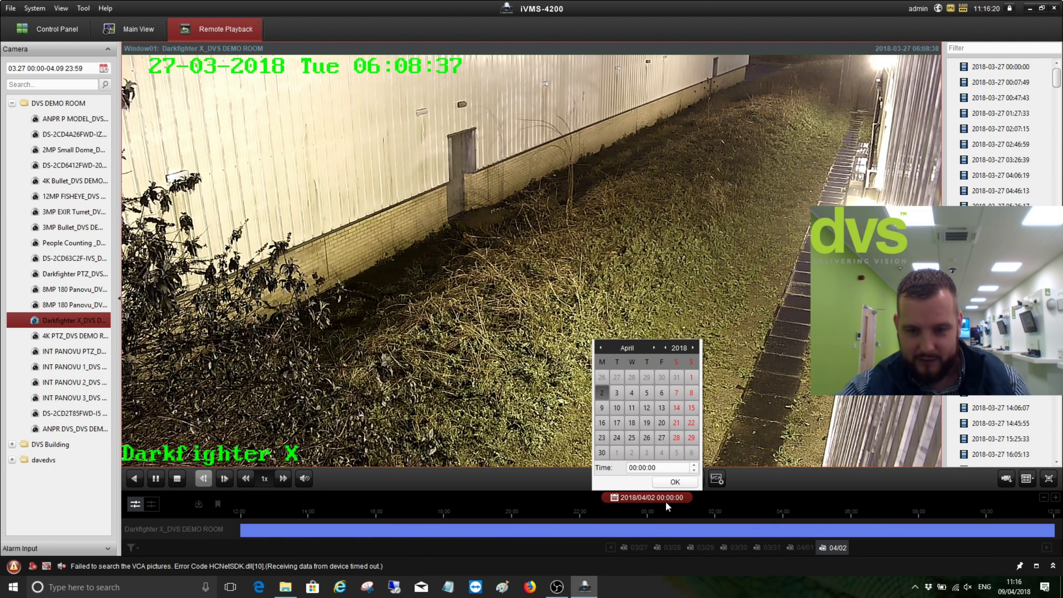
pyautogui.click(631, 392)
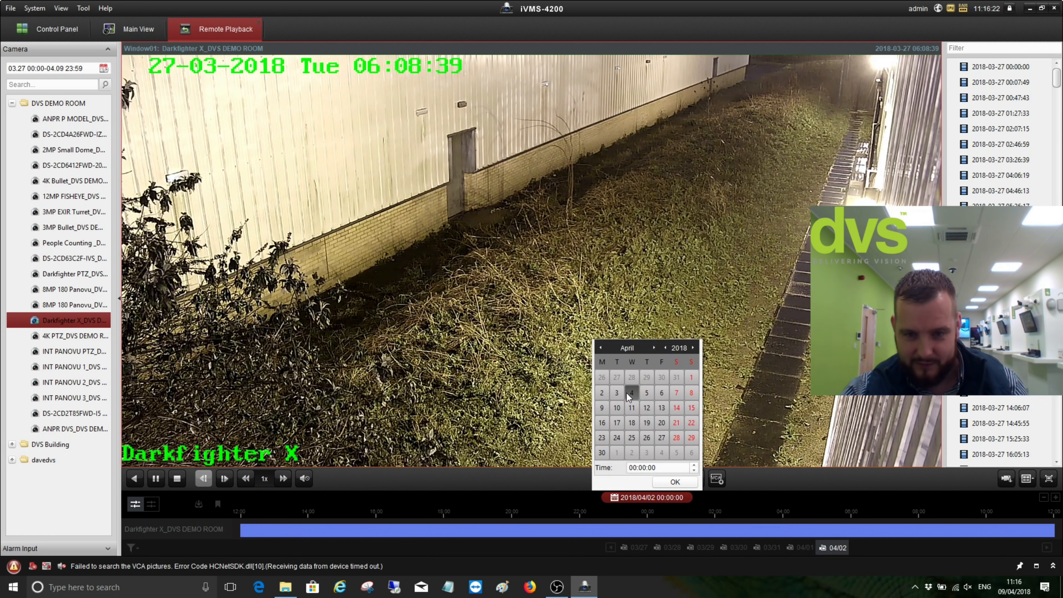
pyautogui.click(674, 482)
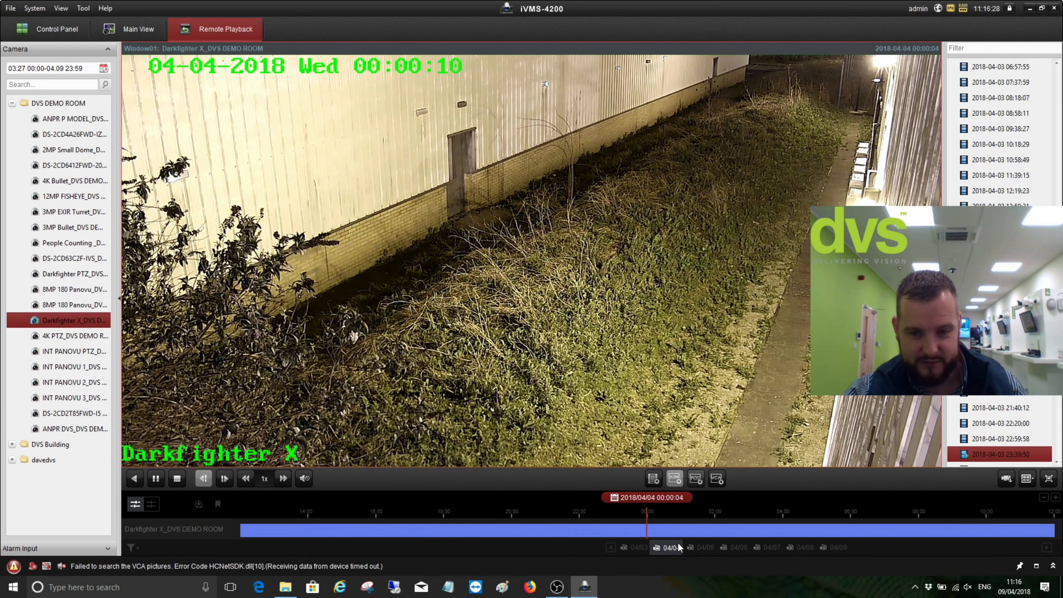
pyautogui.click(671, 501)
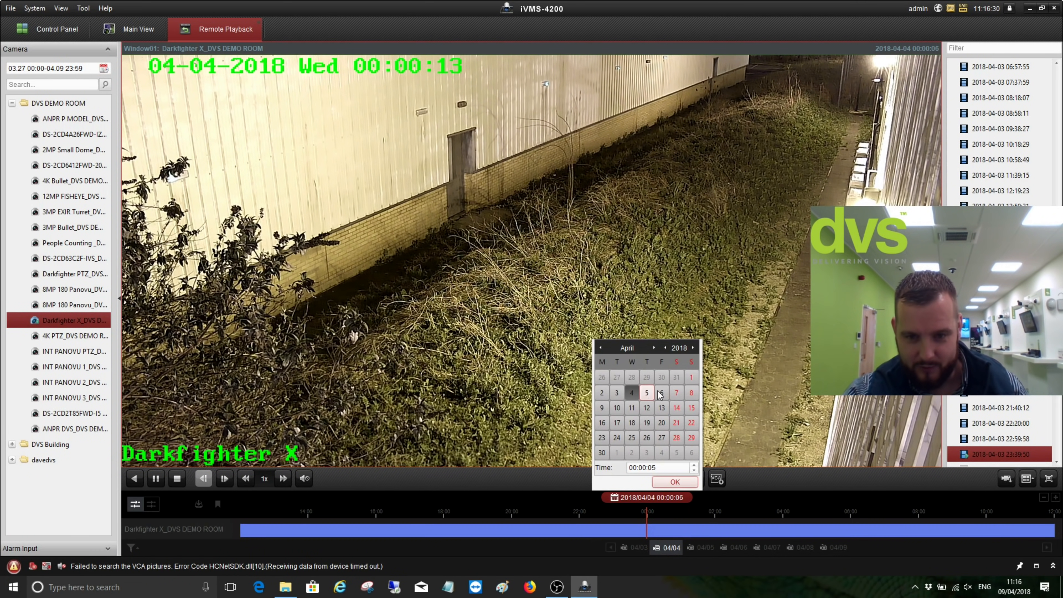
pyautogui.click(675, 481)
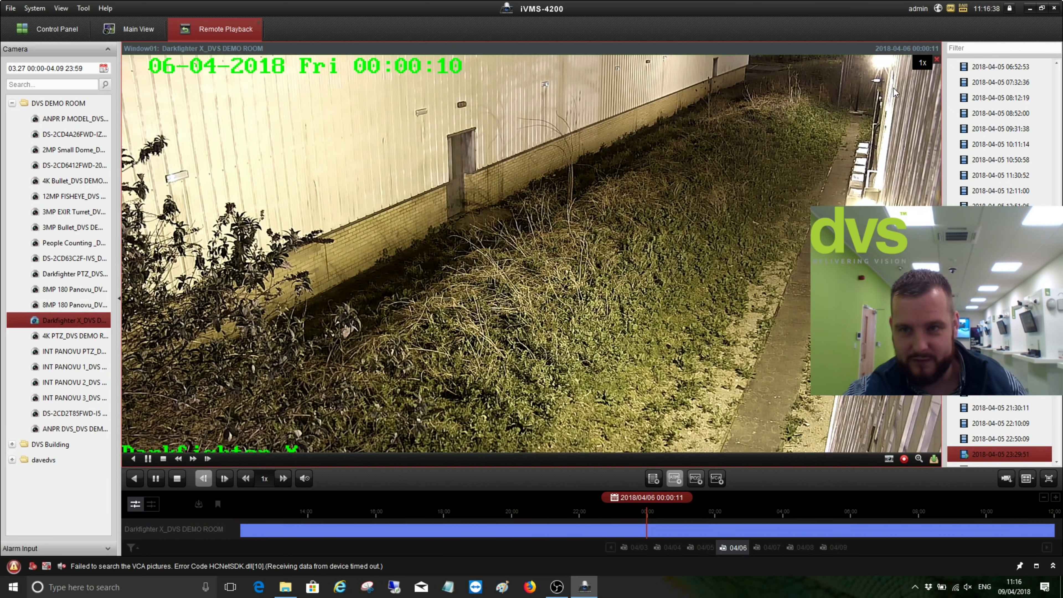
# Switch to a four-window layout and load DS-2CD2T85FWD-I5 into Window02
pyautogui.click(1027, 478)
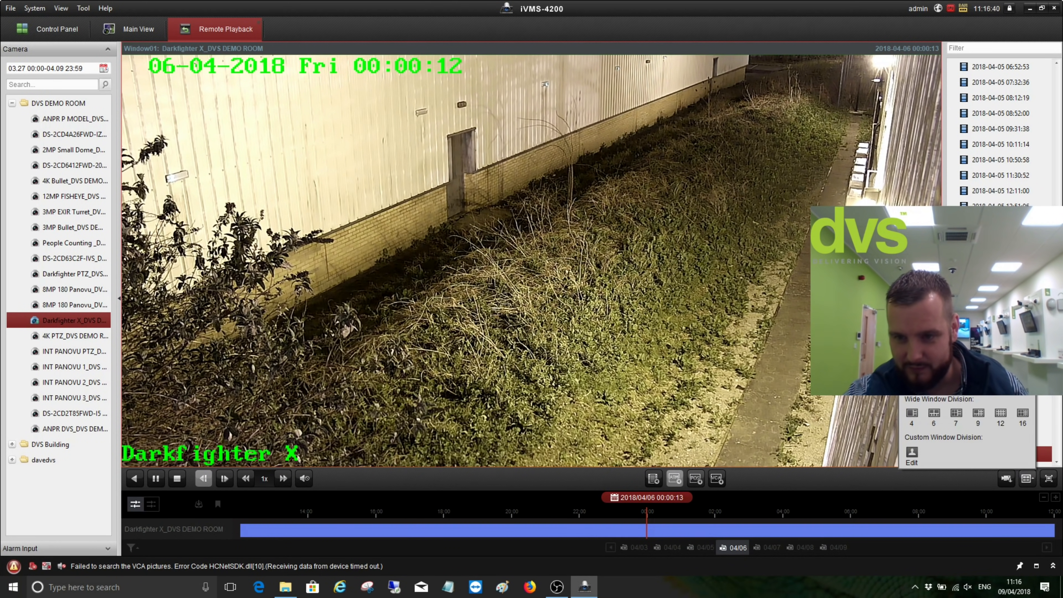
pyautogui.click(934, 375)
pyautogui.click(640, 160)
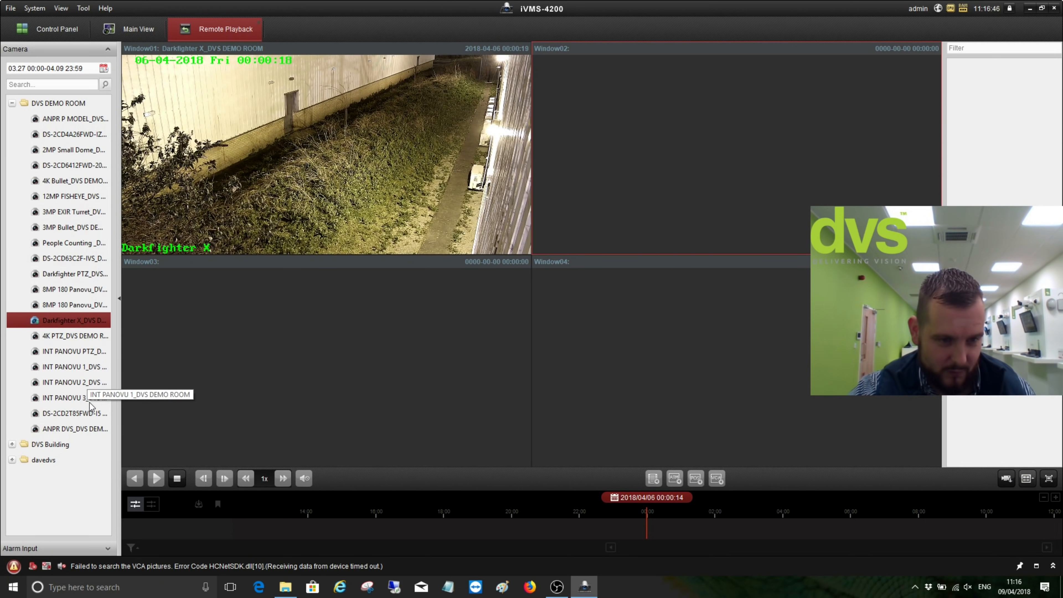
pyautogui.click(77, 415)
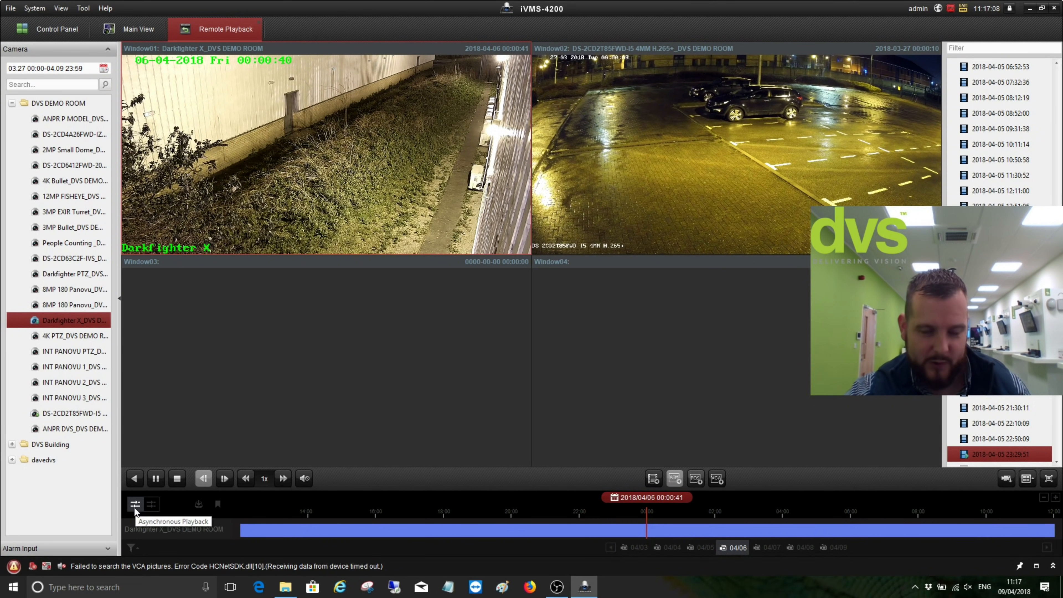
# Turn on Synchronous Playback and move both feeds to 6 April 2018 around 01:37
pyautogui.moveTo(728, 515); pyautogui.dragTo(848, 515)
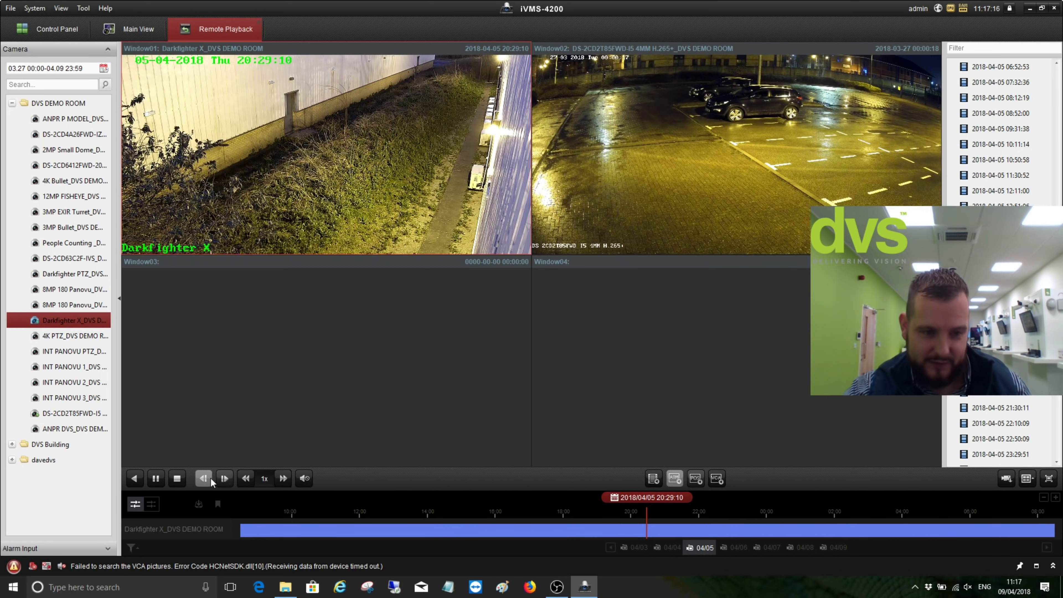
pyautogui.click(153, 506)
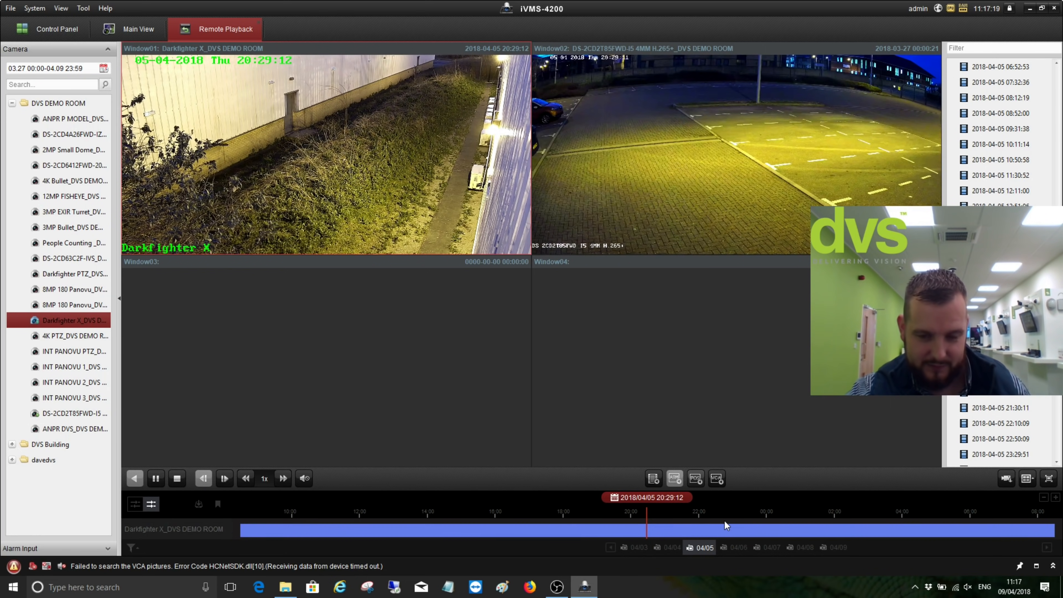
pyautogui.moveTo(696, 517); pyautogui.dragTo(547, 527)
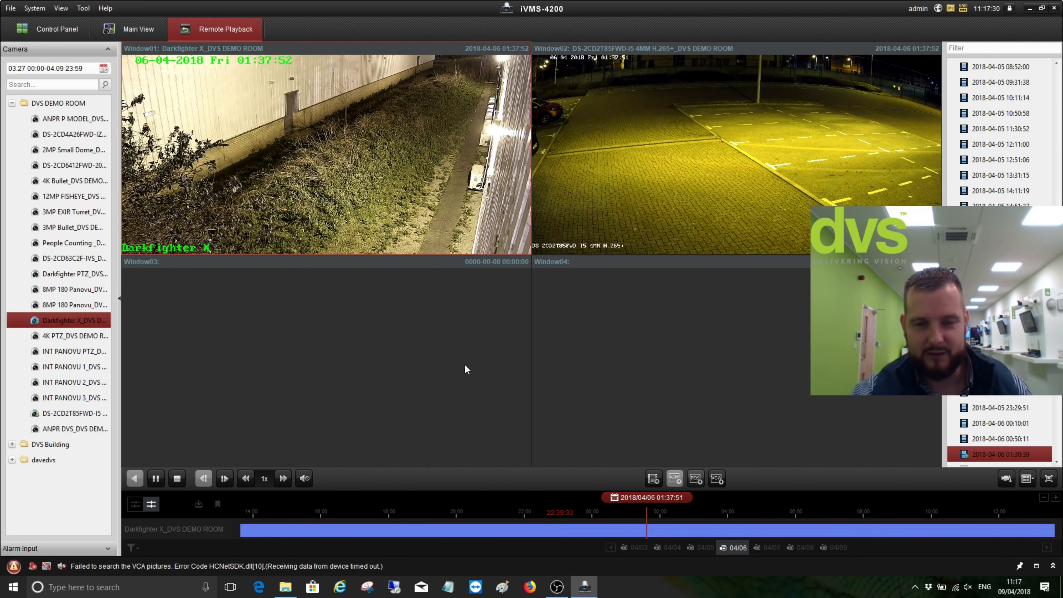
pyautogui.click(540, 152)
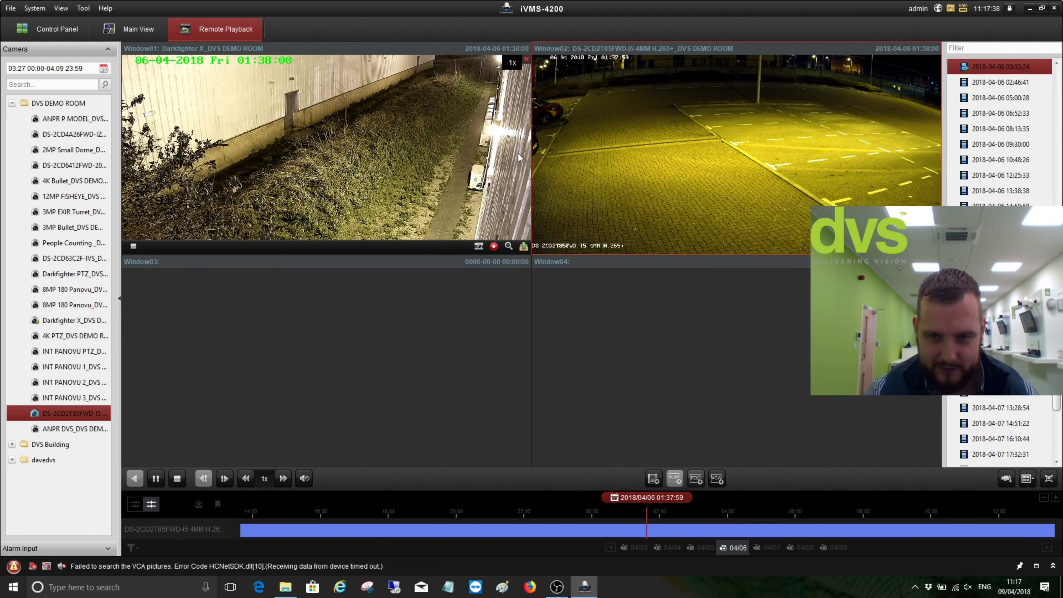
# Select Darkfighter X and DS-2CD2T85FW in Download for Multiple Cameras
pyautogui.click(429, 136)
pyautogui.rightClick(429, 136)
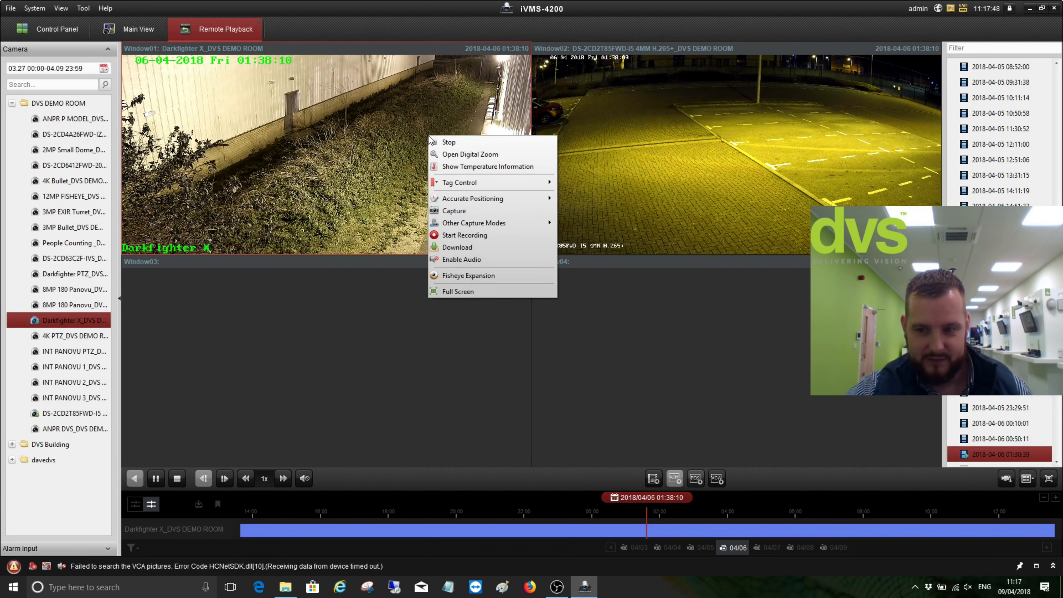
pyautogui.click(1004, 481)
pyautogui.click(1004, 481)
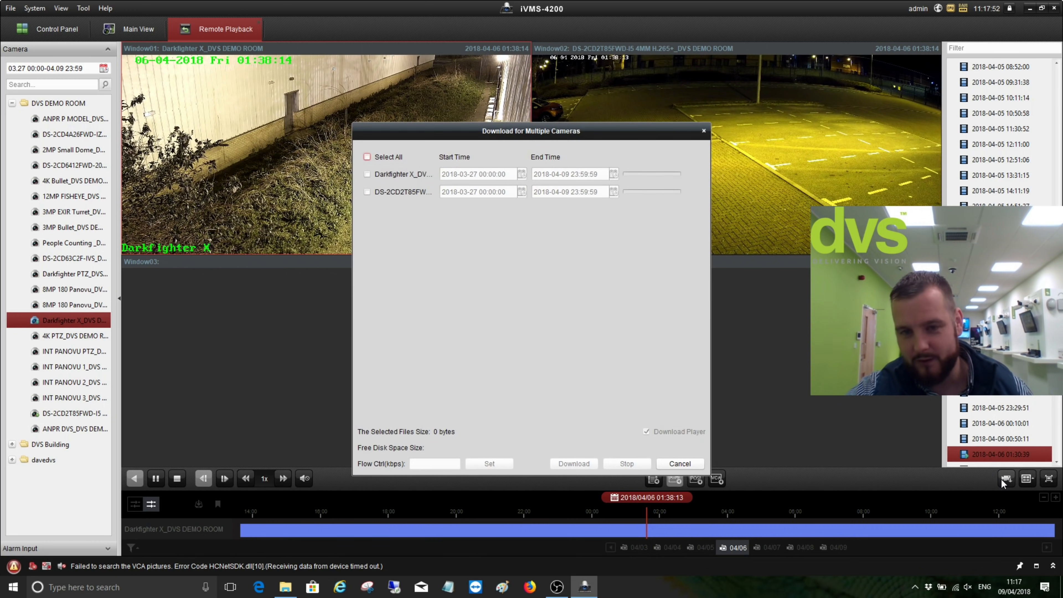
pyautogui.click(367, 174)
pyautogui.click(367, 192)
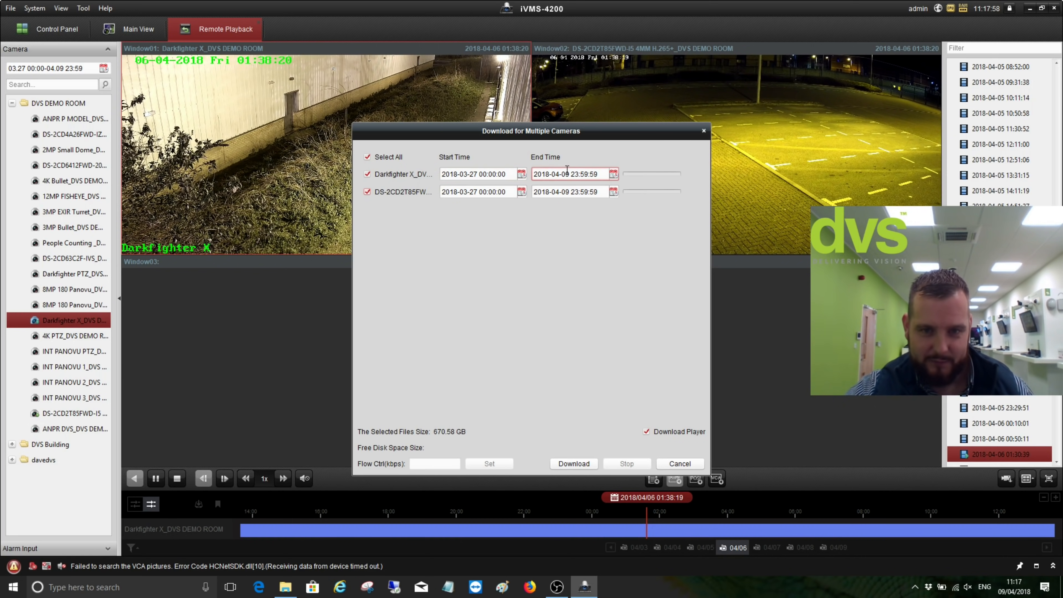
# Set Darkfighter X's download range to 9 April 2018, 00:00 to 00:05
pyautogui.click(522, 175)
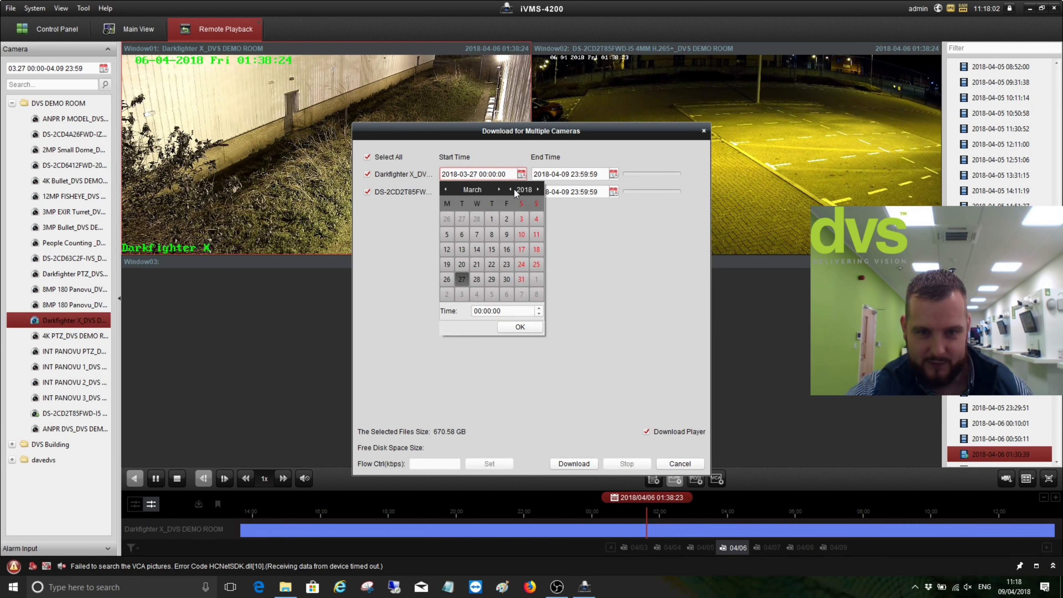
pyautogui.click(500, 190)
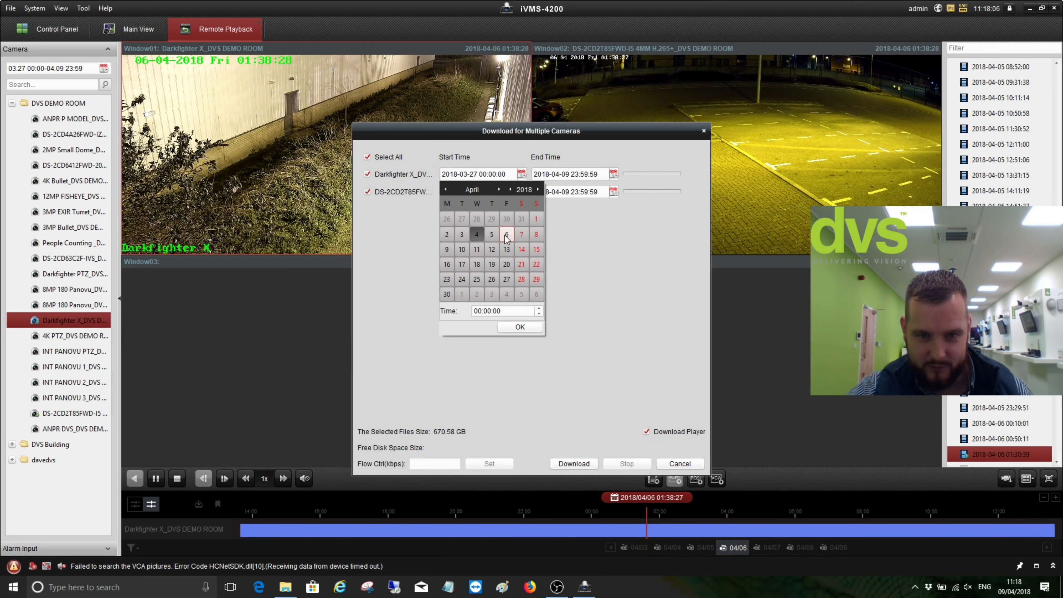
pyautogui.click(447, 250)
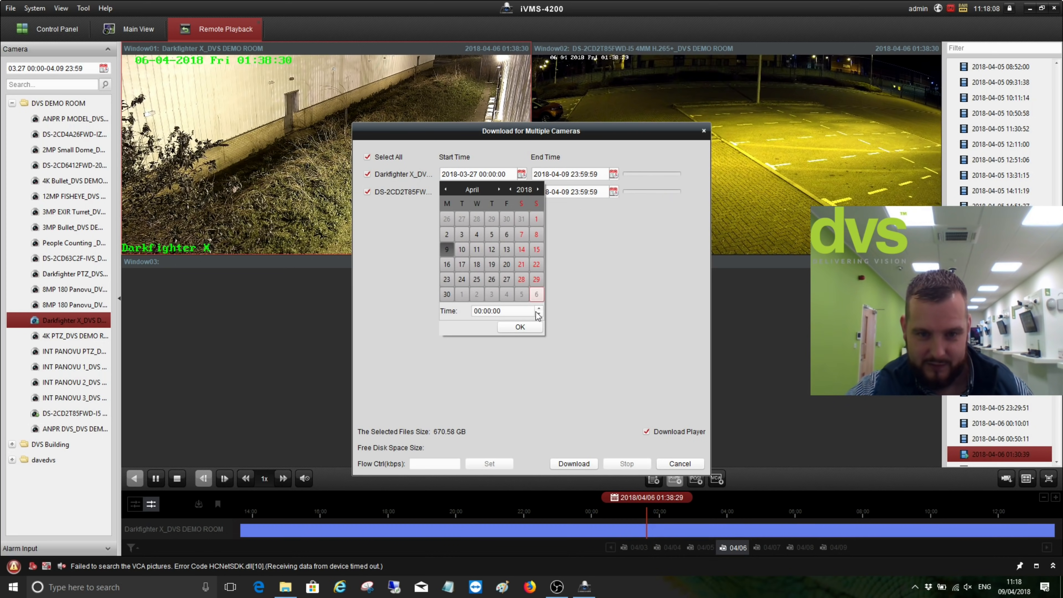
pyautogui.click(523, 327)
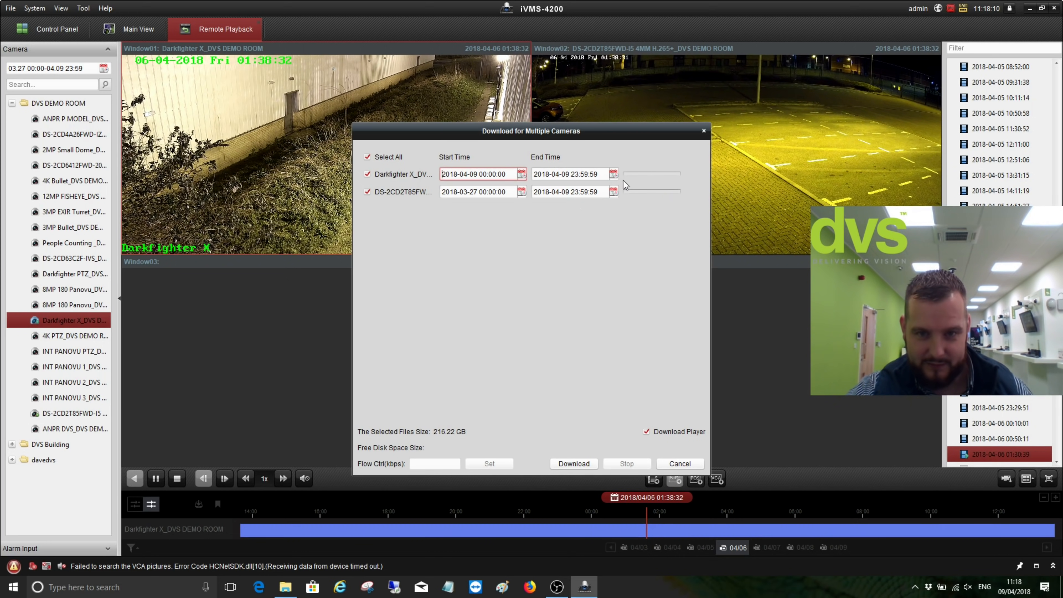
pyautogui.click(614, 174)
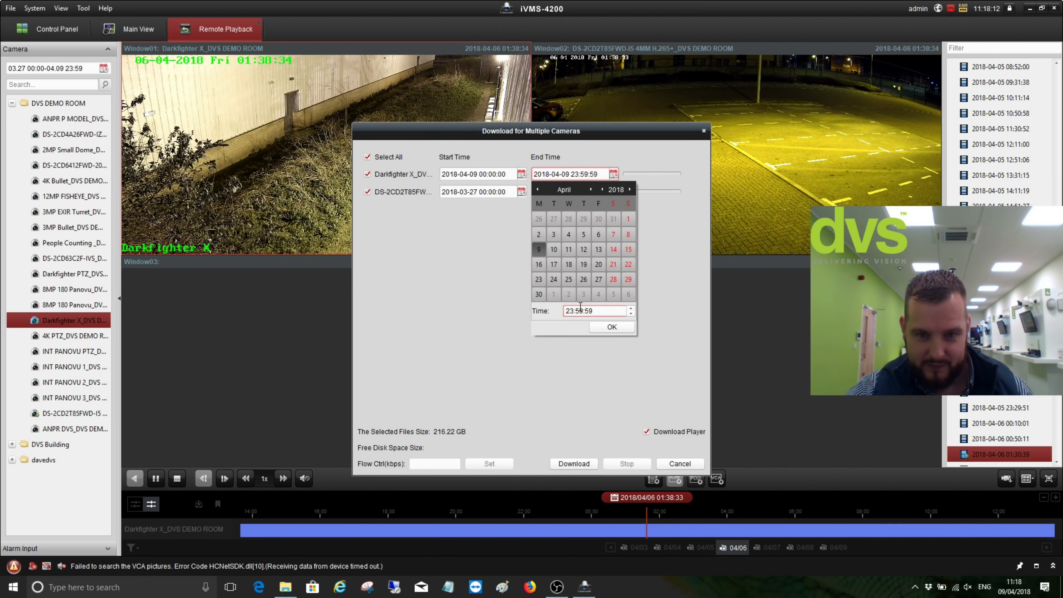
pyautogui.click(571, 310)
pyautogui.write('00')
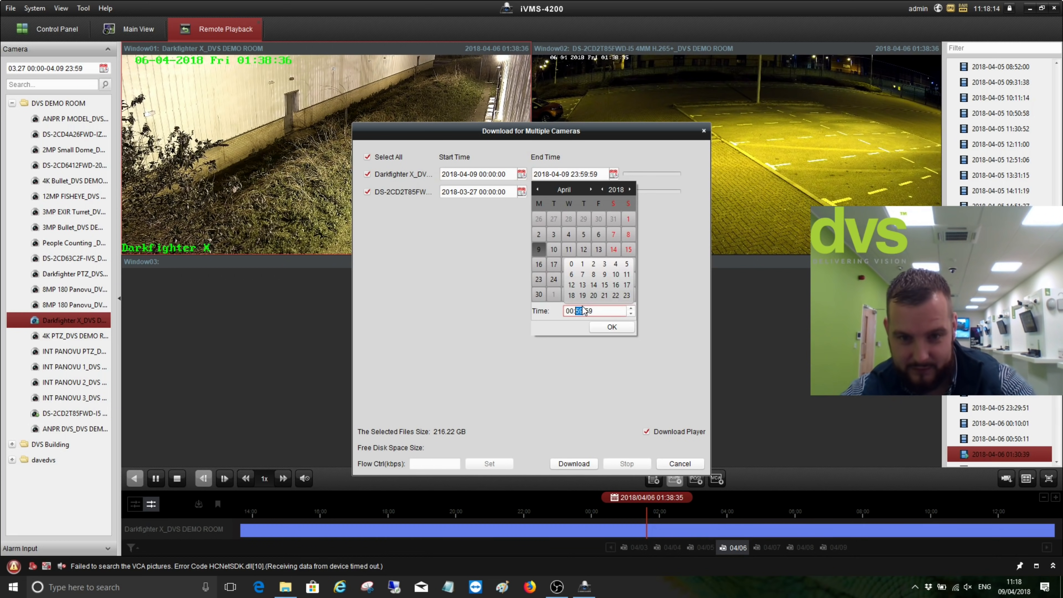
pyautogui.click(580, 309)
pyautogui.write('0')
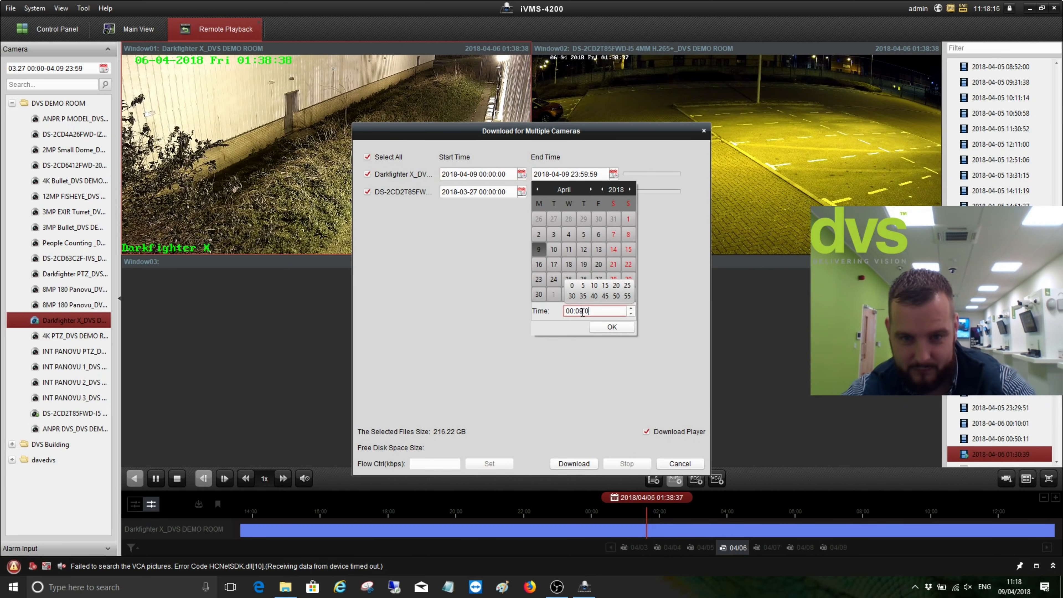
pyautogui.write('9 00:05')
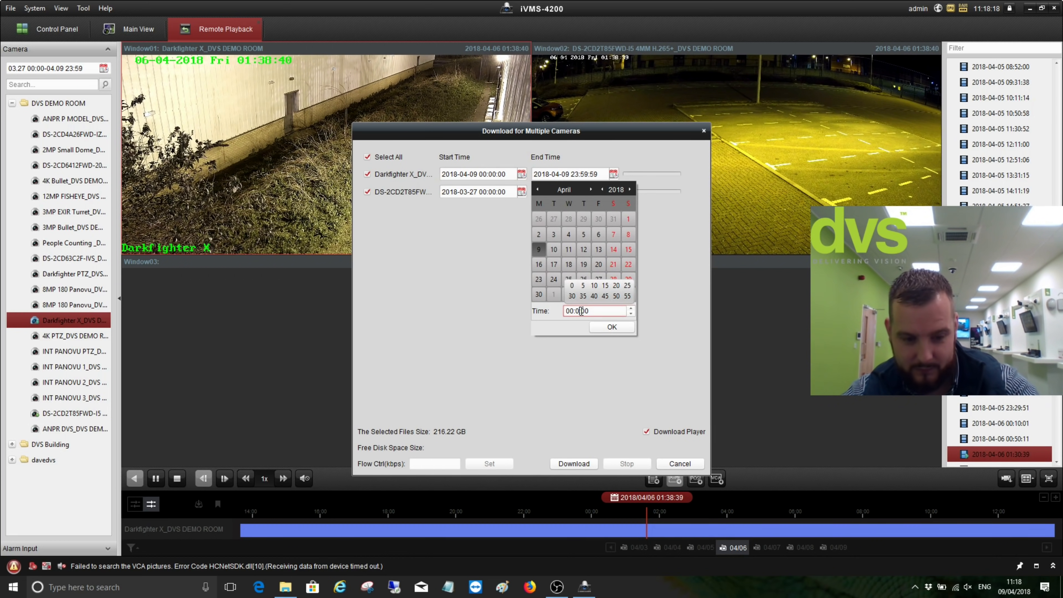
pyautogui.click(611, 327)
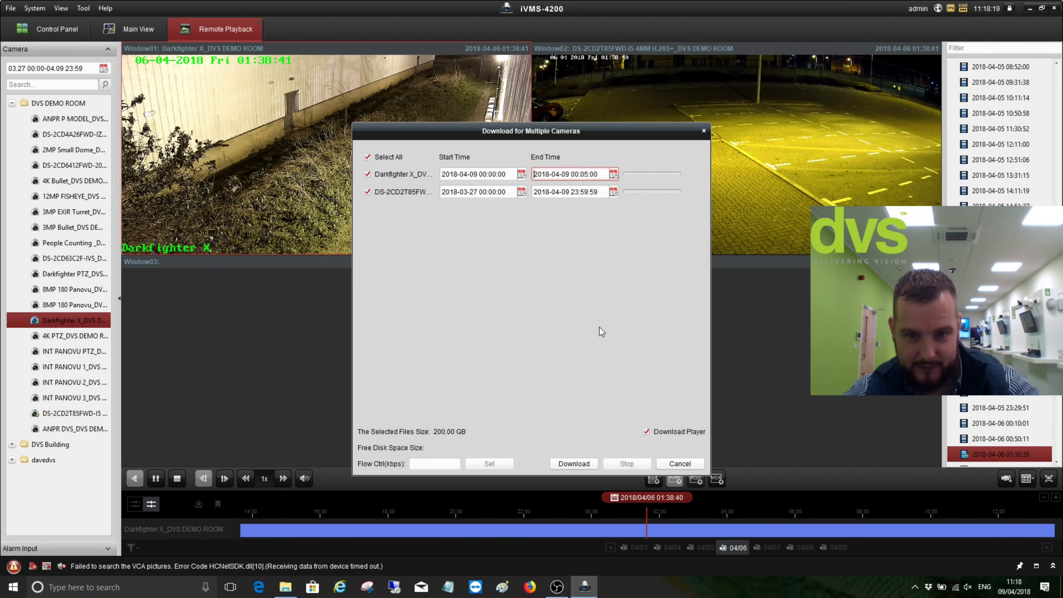
# Give DS-2CD2T85FW the same 9 April 00:00 to 00:05:00 range and start the download
pyautogui.click(521, 192)
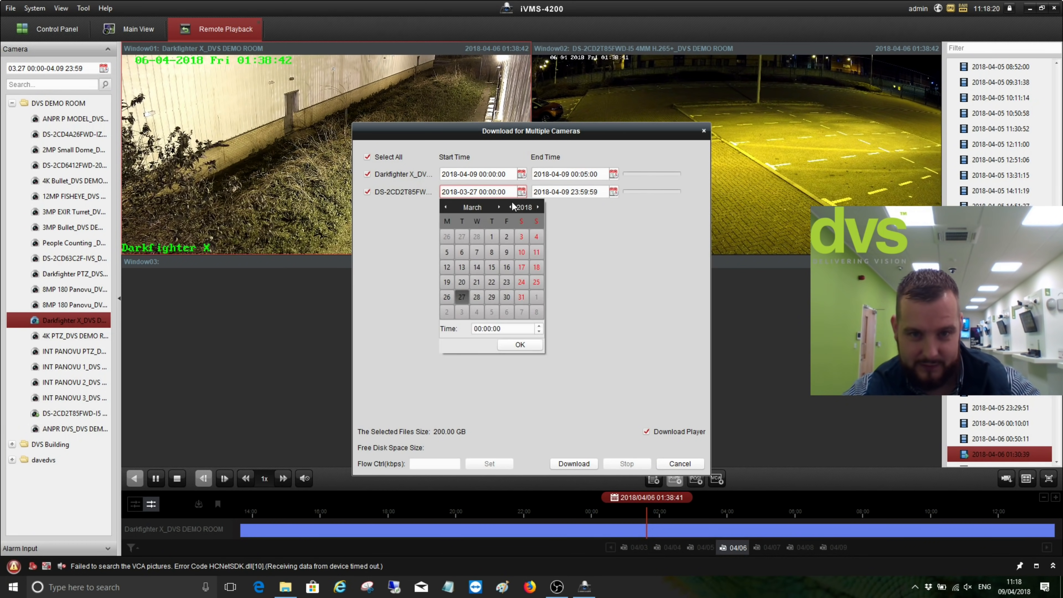
pyautogui.click(499, 206)
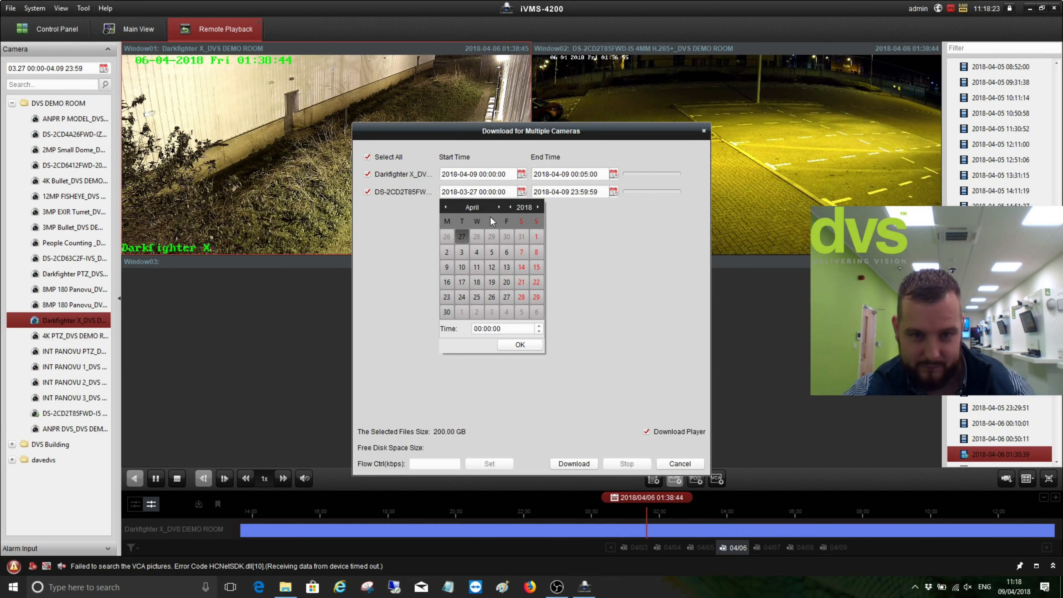
pyautogui.click(477, 252)
pyautogui.click(447, 267)
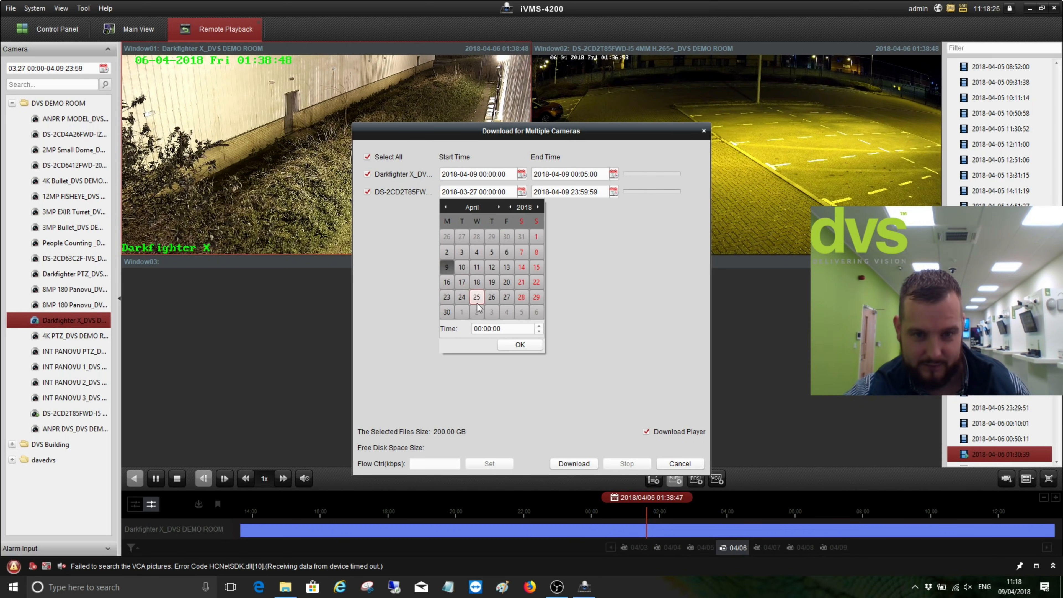
pyautogui.click(520, 344)
pyautogui.click(613, 191)
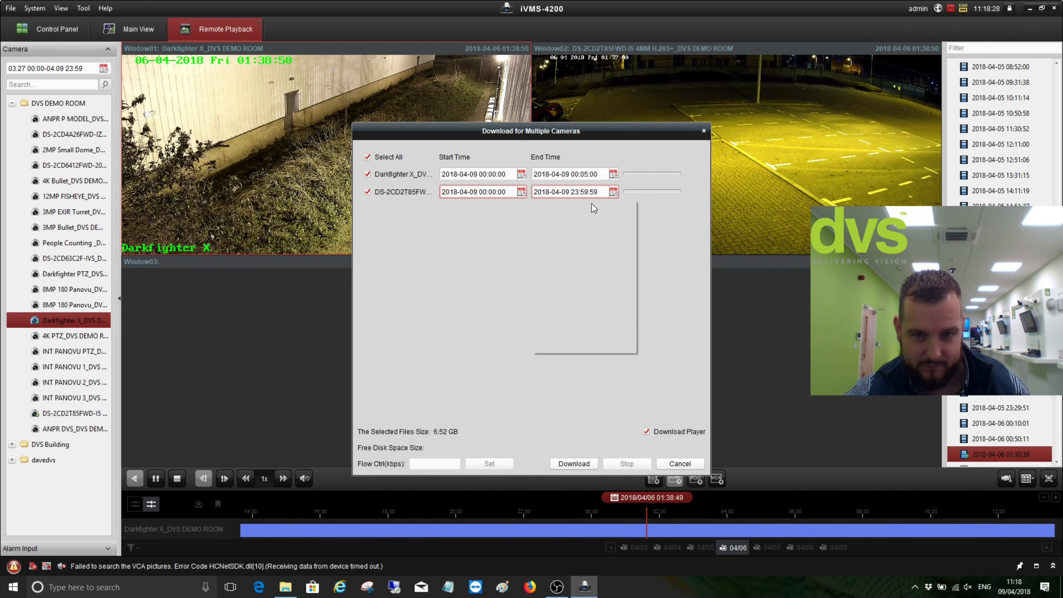
pyautogui.doubleClick(572, 329)
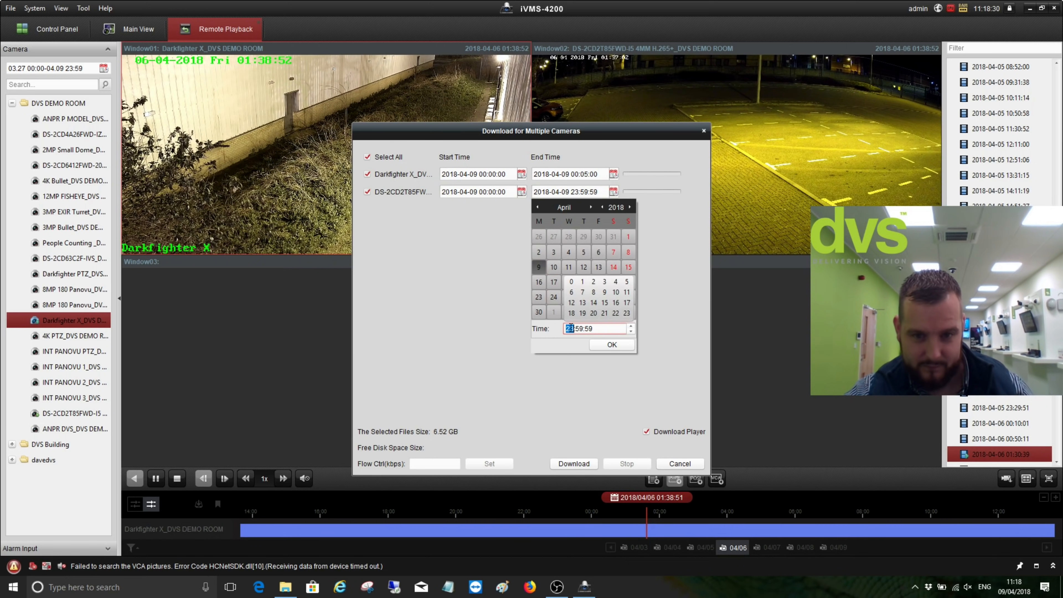
pyautogui.write('00')
pyautogui.doubleClick(577, 329)
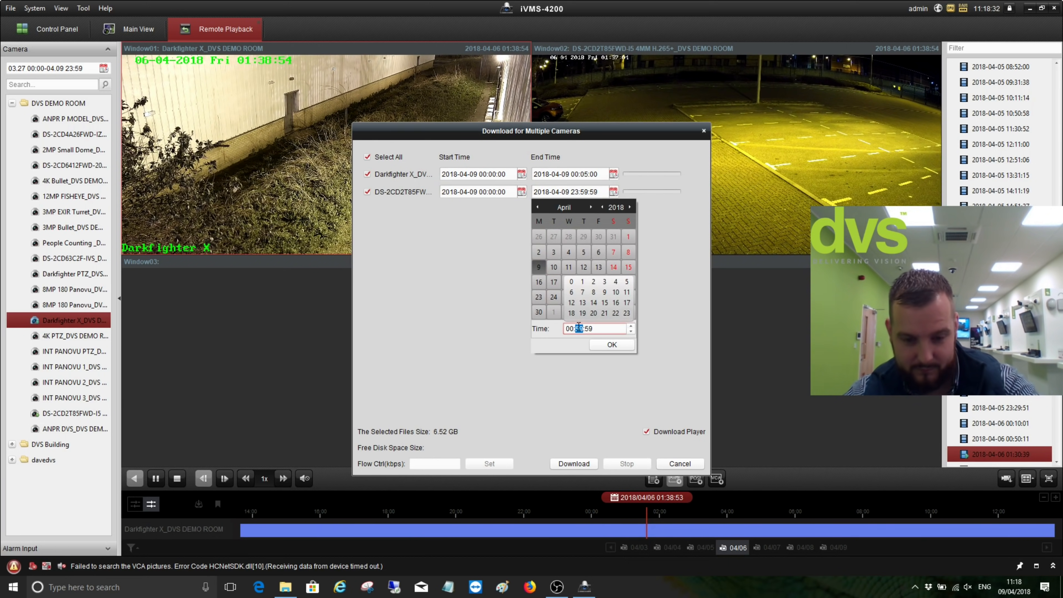
pyautogui.write('05')
pyautogui.doubleClick(589, 329)
pyautogui.write('00')
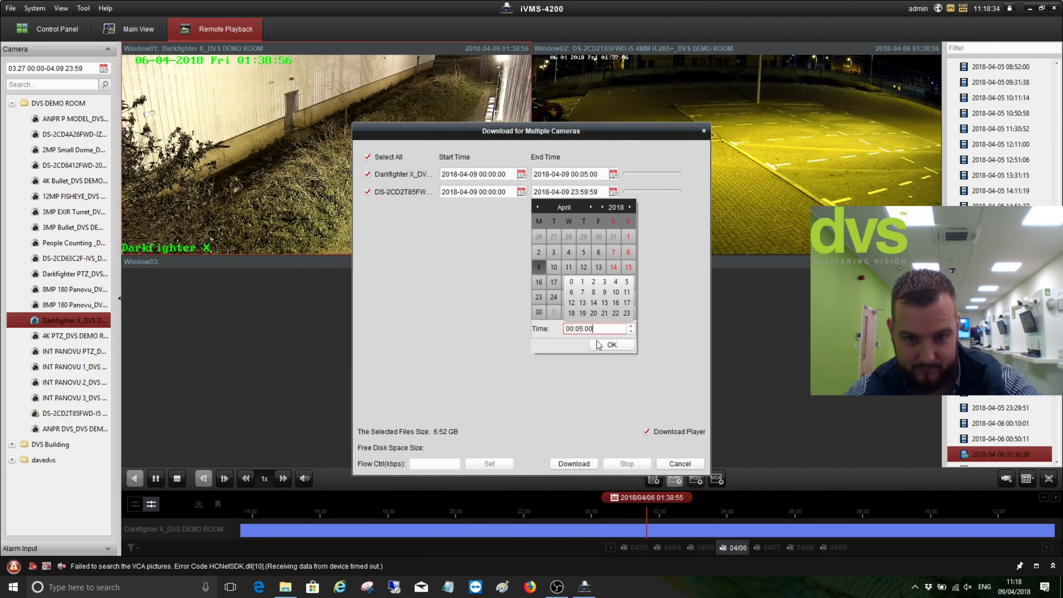
pyautogui.click(611, 345)
pyautogui.click(564, 463)
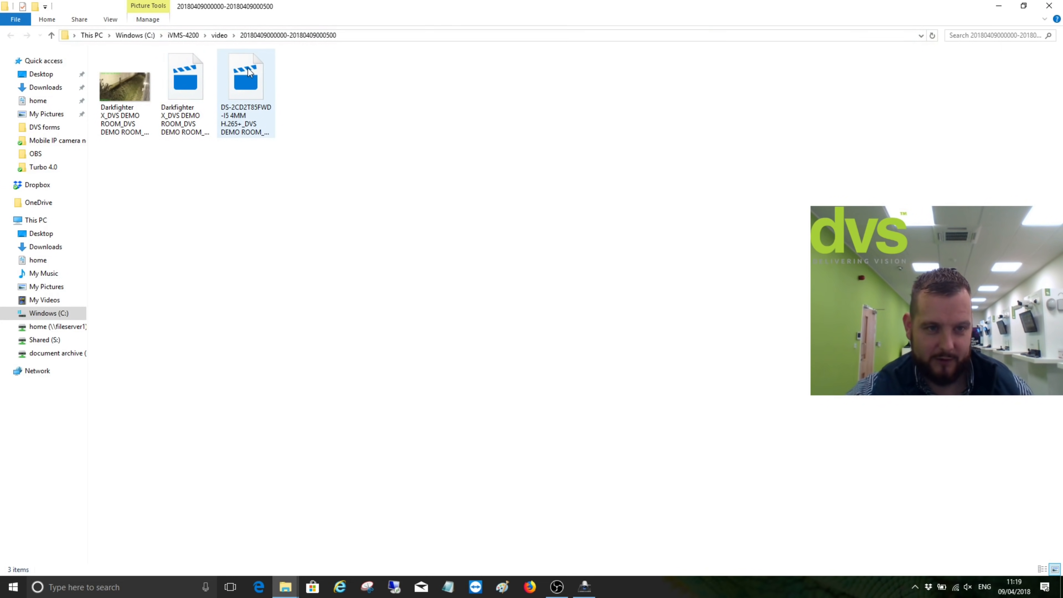
# Close the File Explorer window showing the downloaded clips
pyautogui.click(1048, 5)
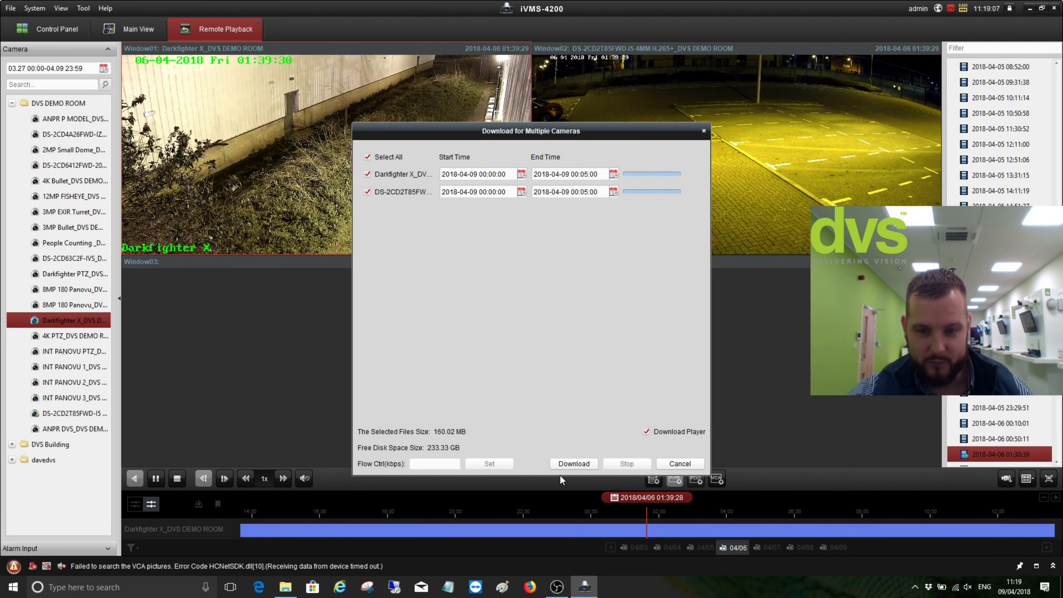
# Cancel Download for Multiple Cameras and use Stop All on the playback windows
pyautogui.click(680, 463)
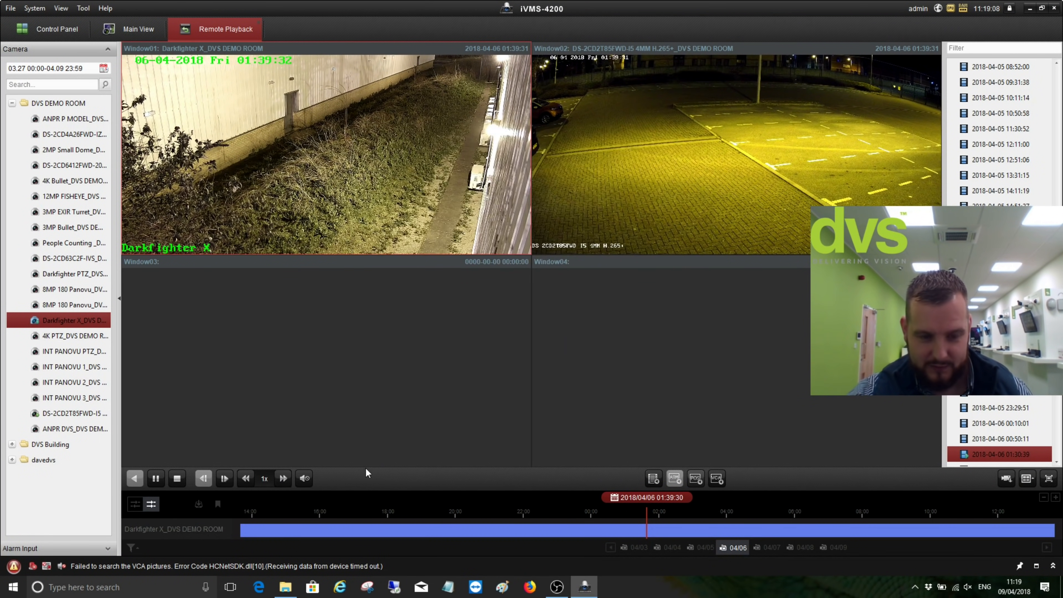
pyautogui.click(176, 485)
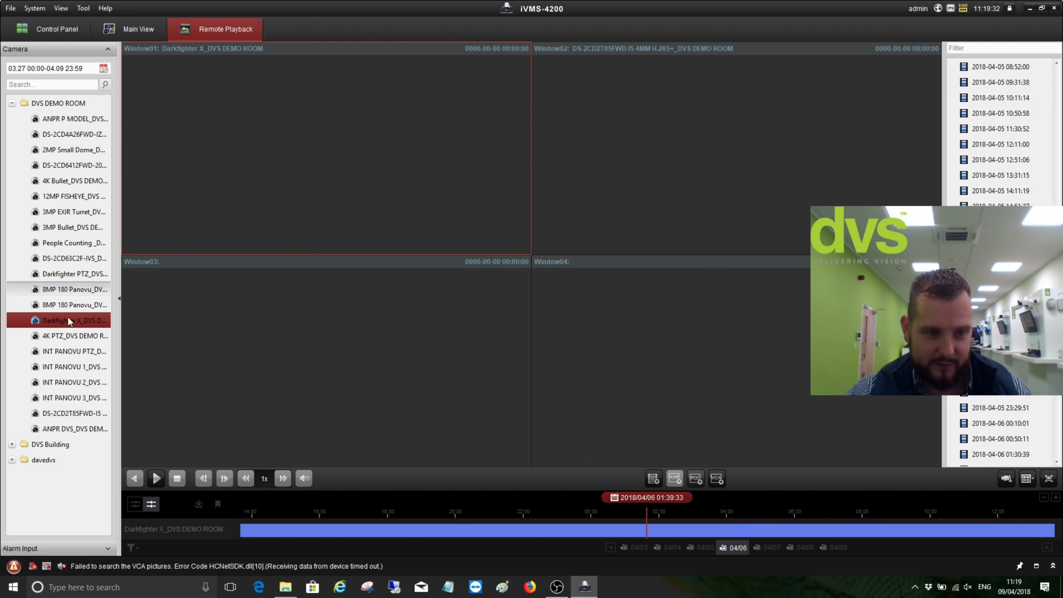
# Load DS-2CD2T85FWD-I5 into Window01 and switch to VCA Playback
pyautogui.click(73, 413)
pyautogui.moveTo(73, 413); pyautogui.dragTo(363, 239)
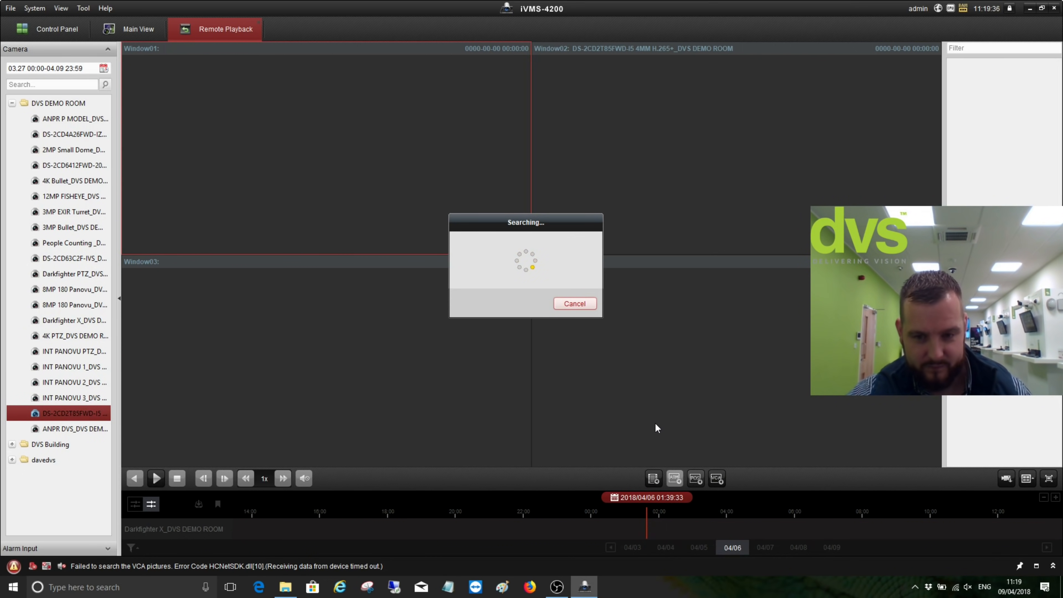
pyautogui.click(716, 478)
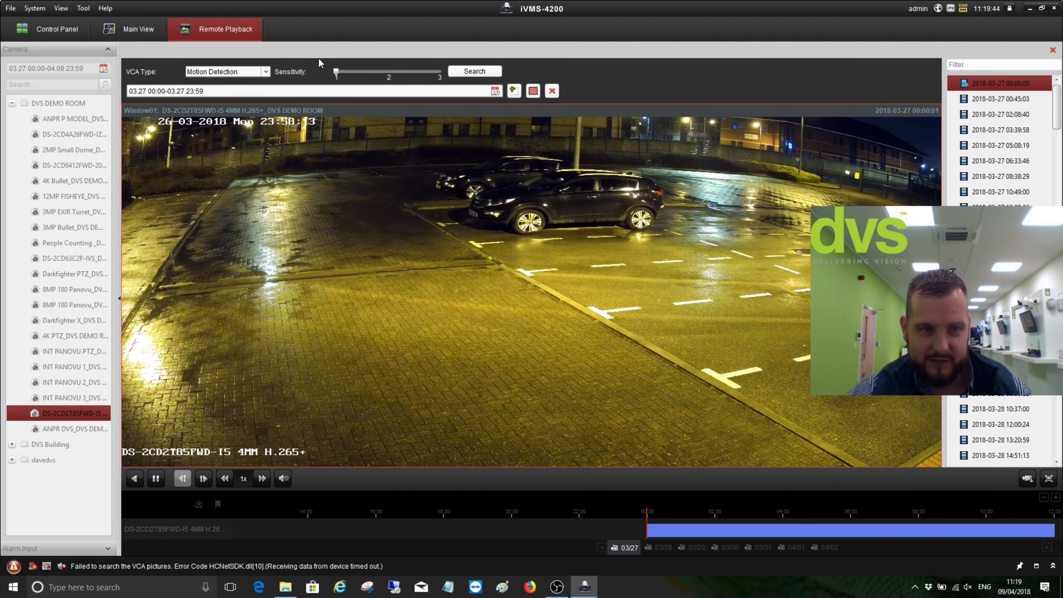
# Run a Line Crossing Detection search using a line drawn across the car park
pyautogui.click(266, 72)
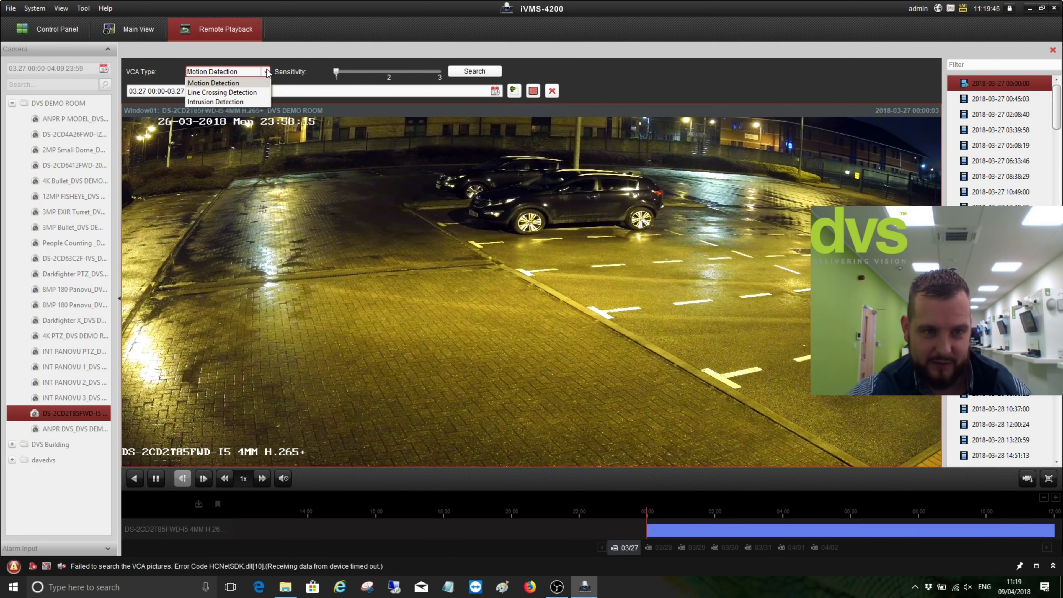
pyautogui.click(238, 94)
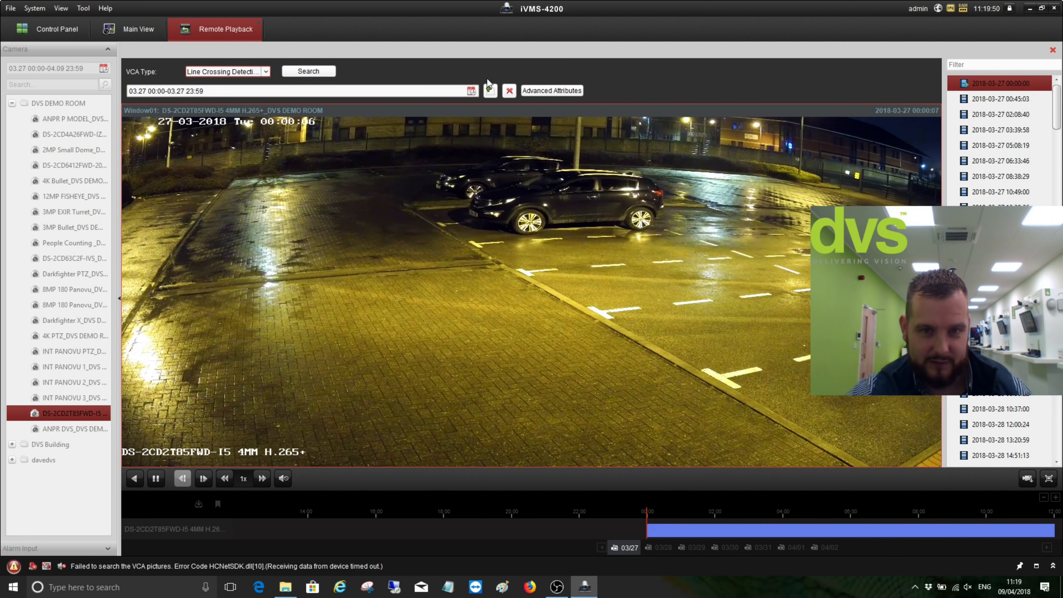
pyautogui.moveTo(221, 288); pyautogui.dragTo(490, 284)
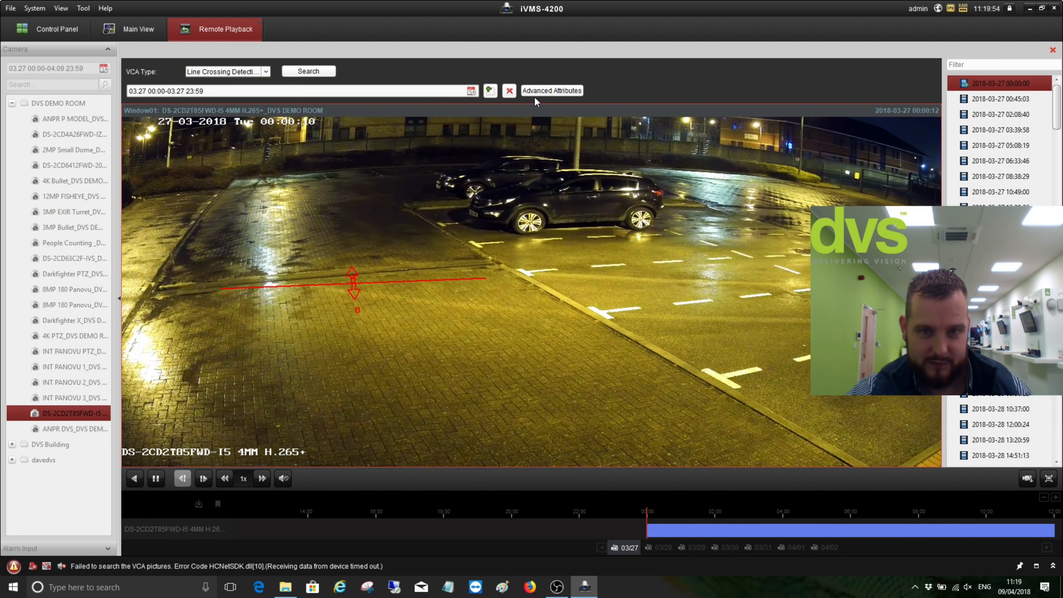
pyautogui.click(321, 72)
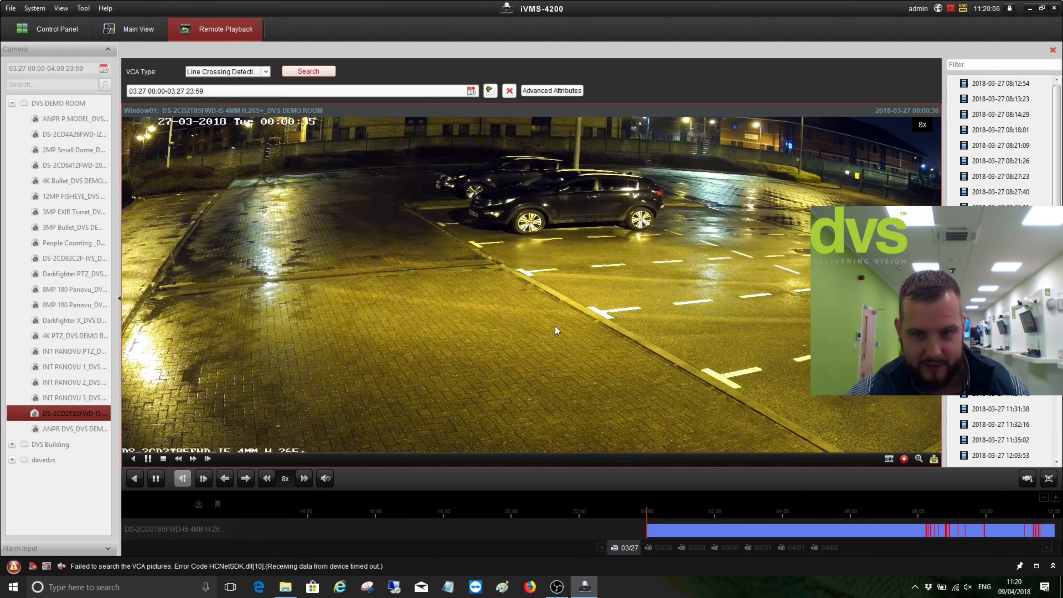
# Advance three events to the 27 March 08:14:29 line crossing and pause it
pyautogui.click(247, 478)
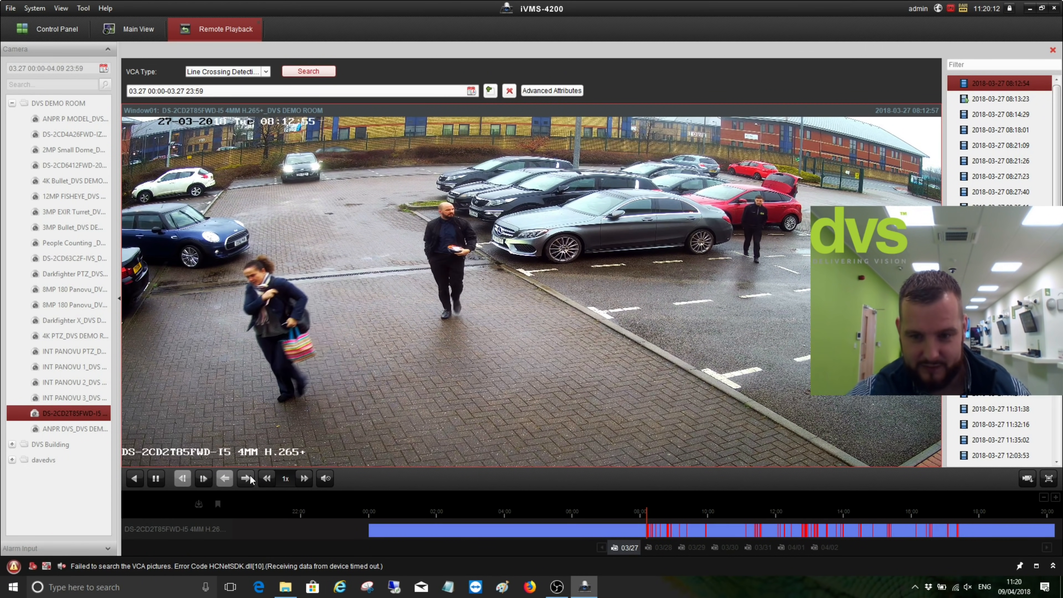
pyautogui.click(250, 476)
pyautogui.click(246, 478)
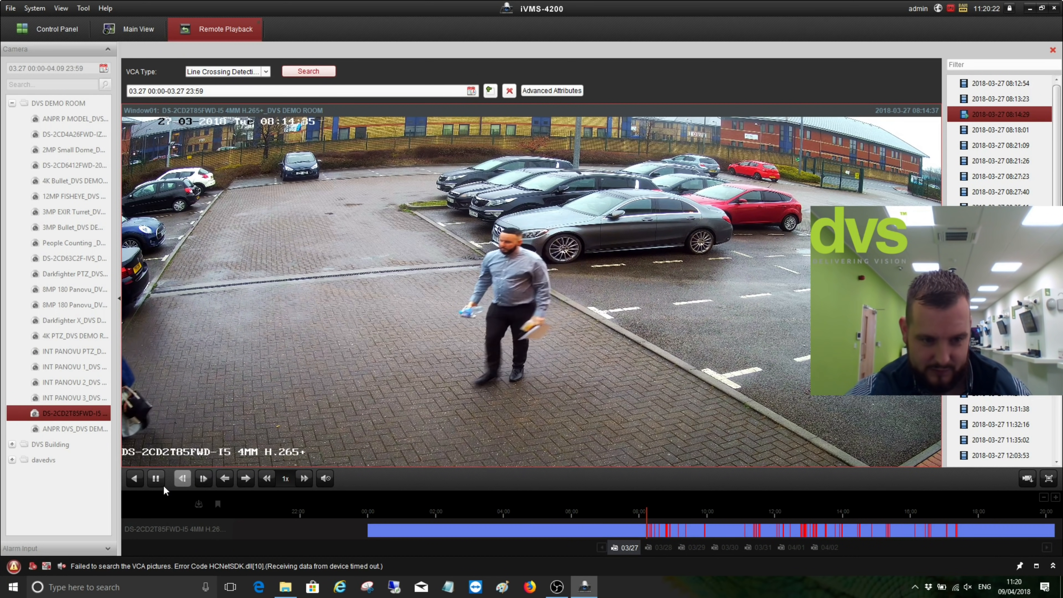
pyautogui.click(147, 459)
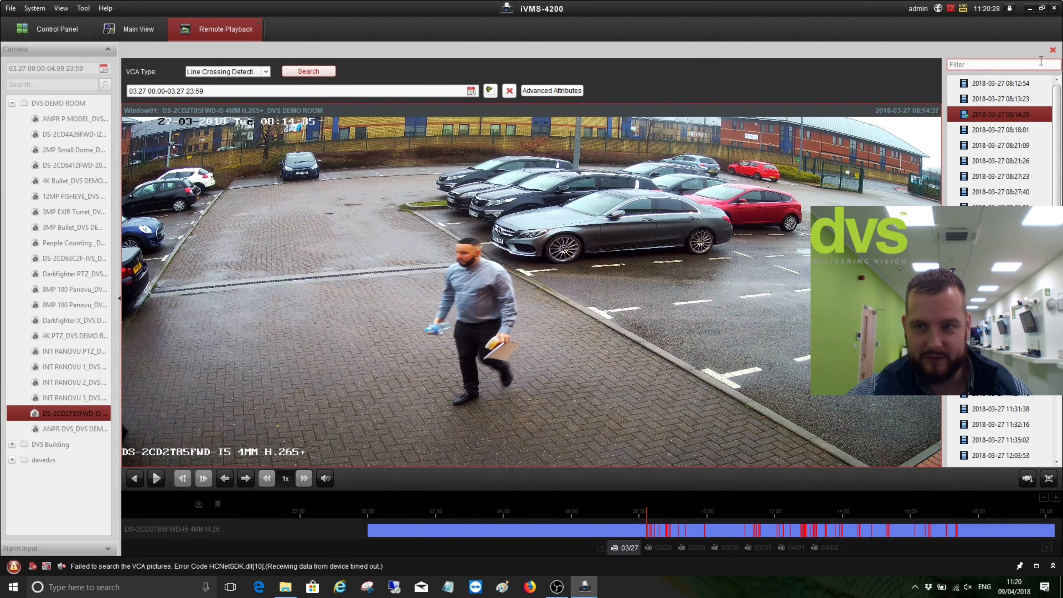
# Close VCA playback, Window01 and Remote Playback, then open Log Search from Control Panel
pyautogui.click(1054, 50)
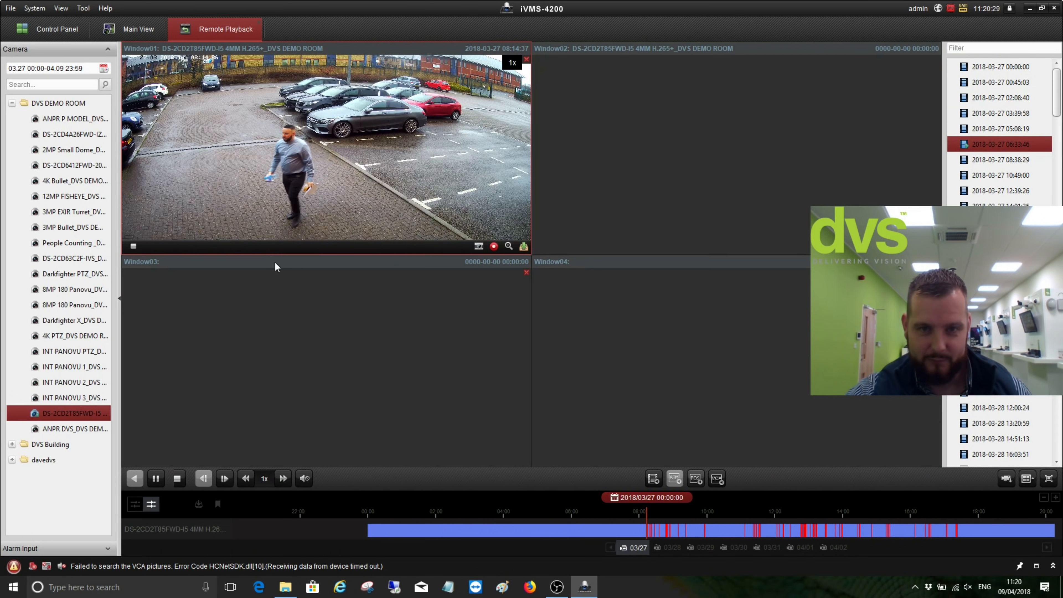
pyautogui.click(526, 59)
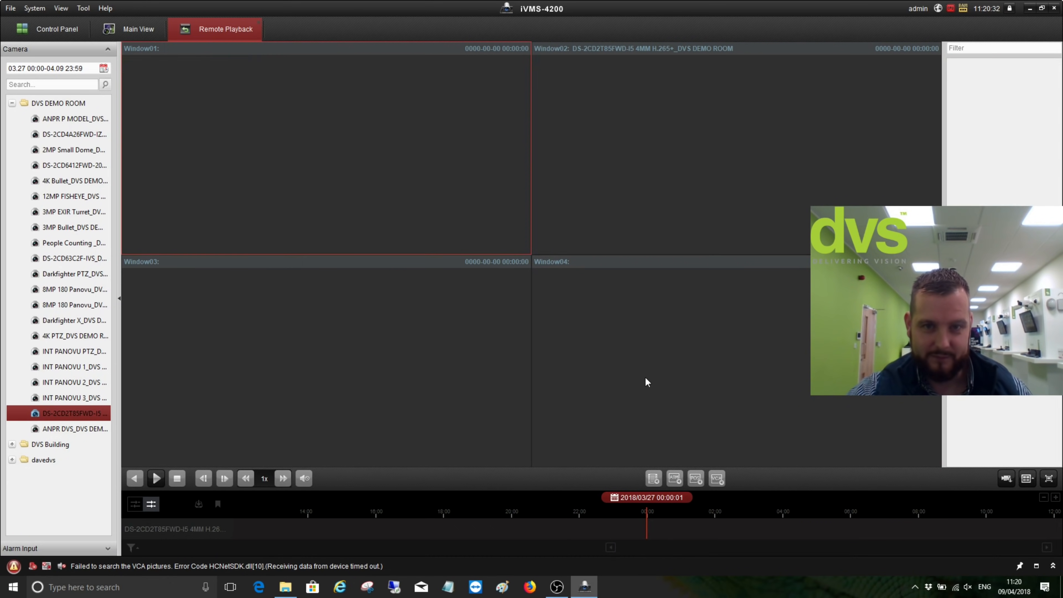
pyautogui.click(258, 21)
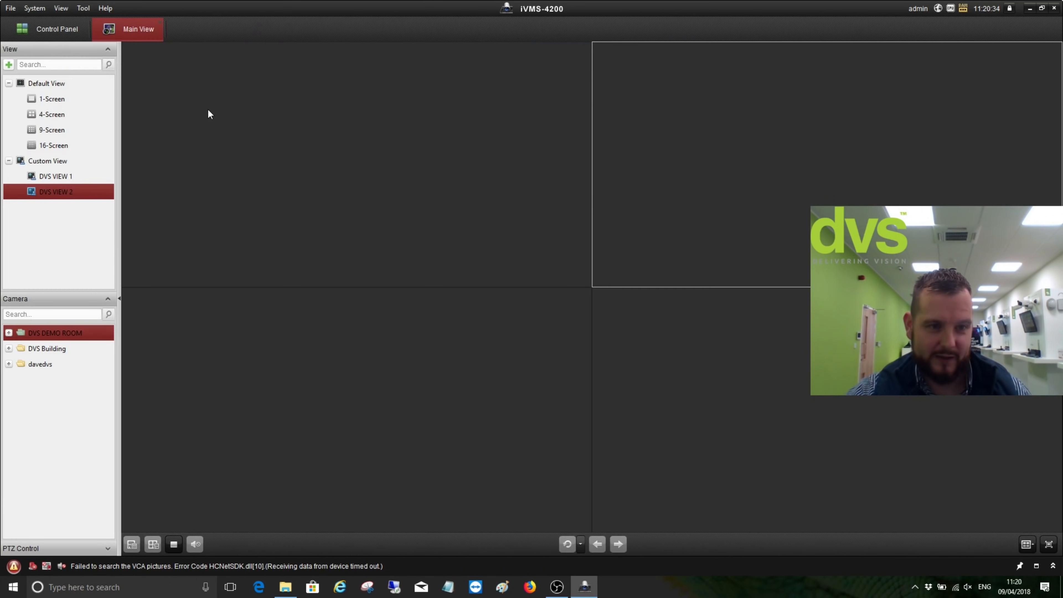
pyautogui.click(75, 33)
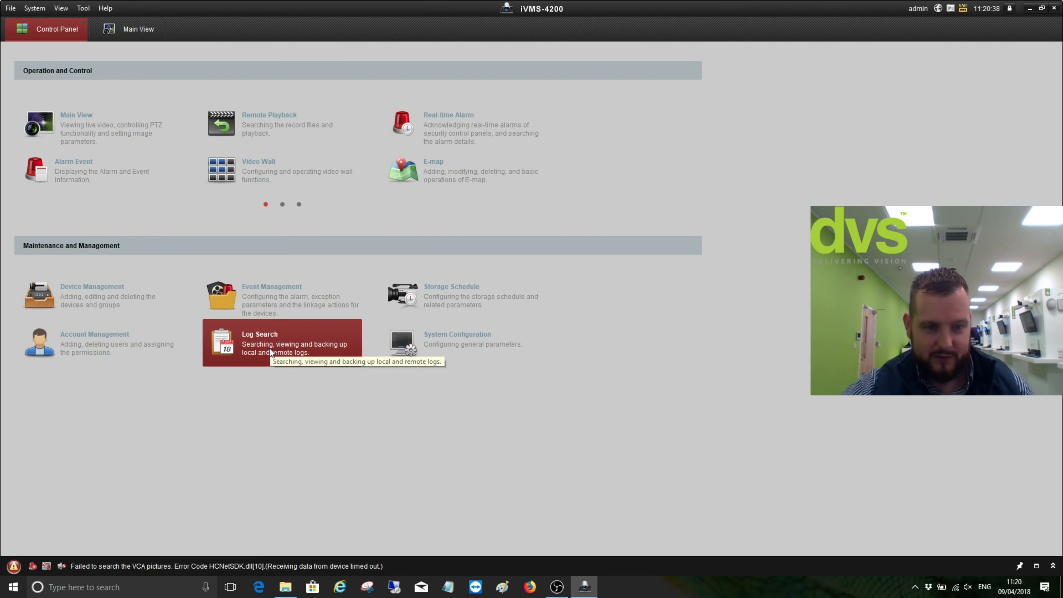
pyautogui.click(343, 362)
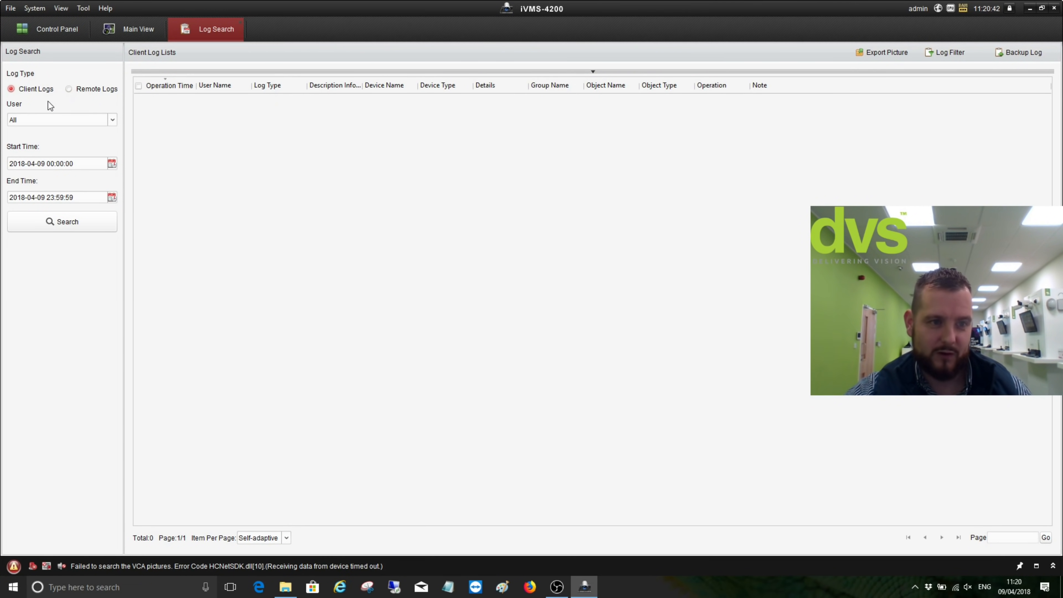
# Search today's client logs, switch to Remote Logs, then close Log Search back to Control Panel
pyautogui.click(71, 222)
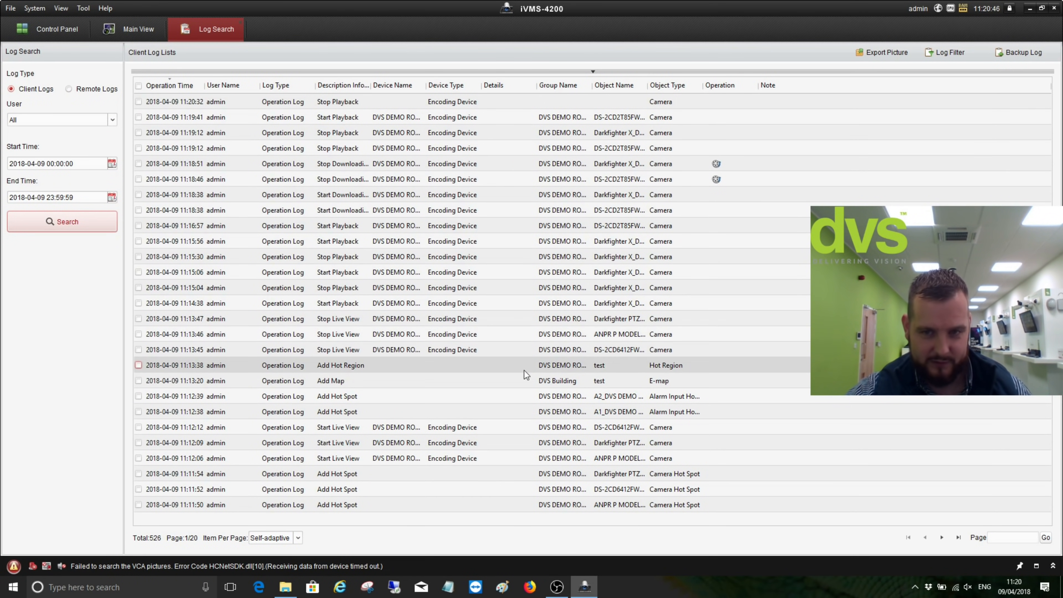
pyautogui.click(109, 88)
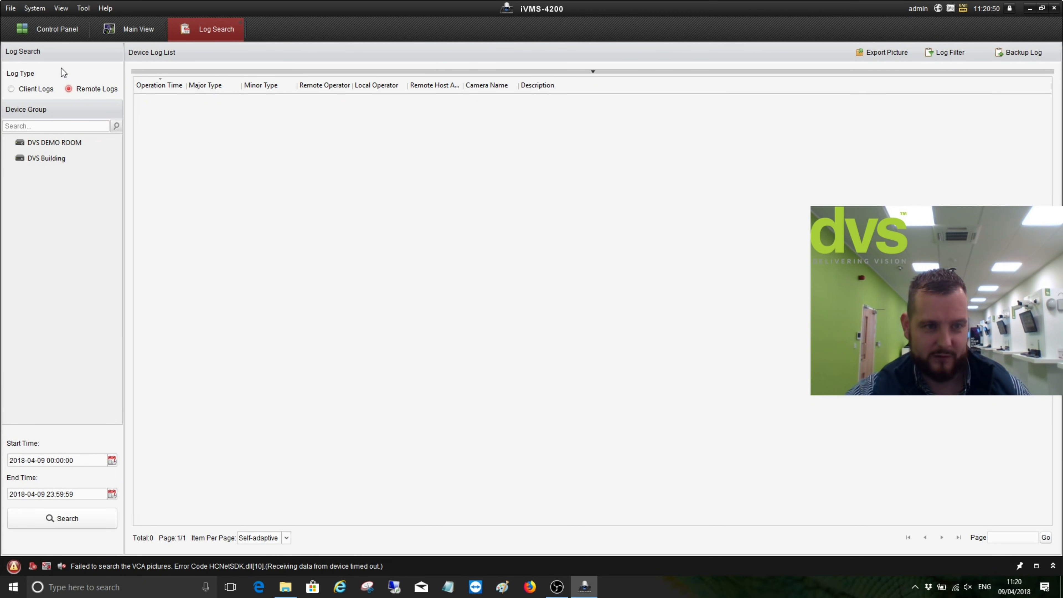
pyautogui.click(240, 22)
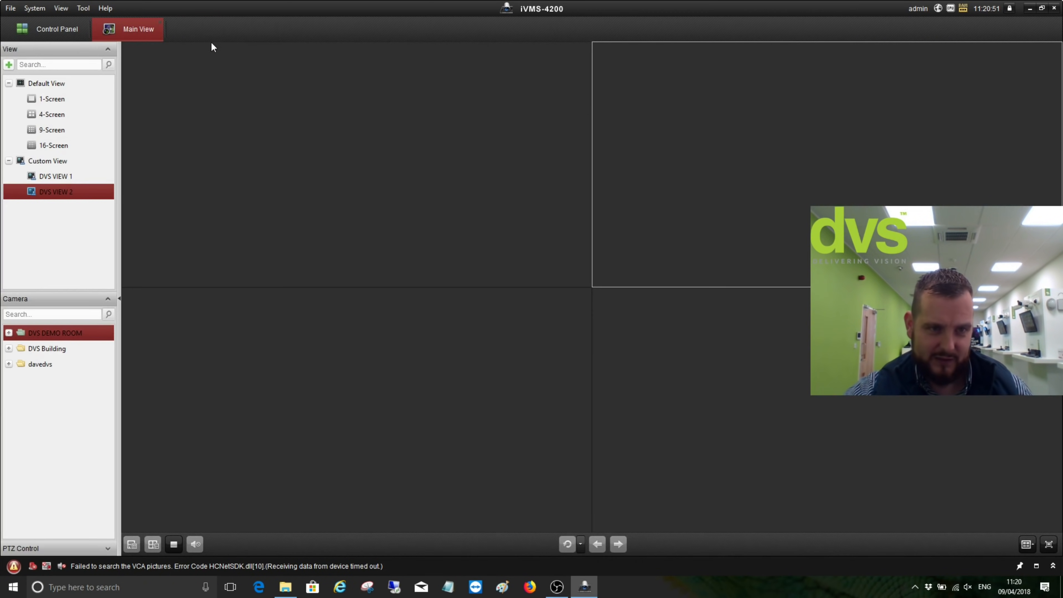
pyautogui.click(65, 28)
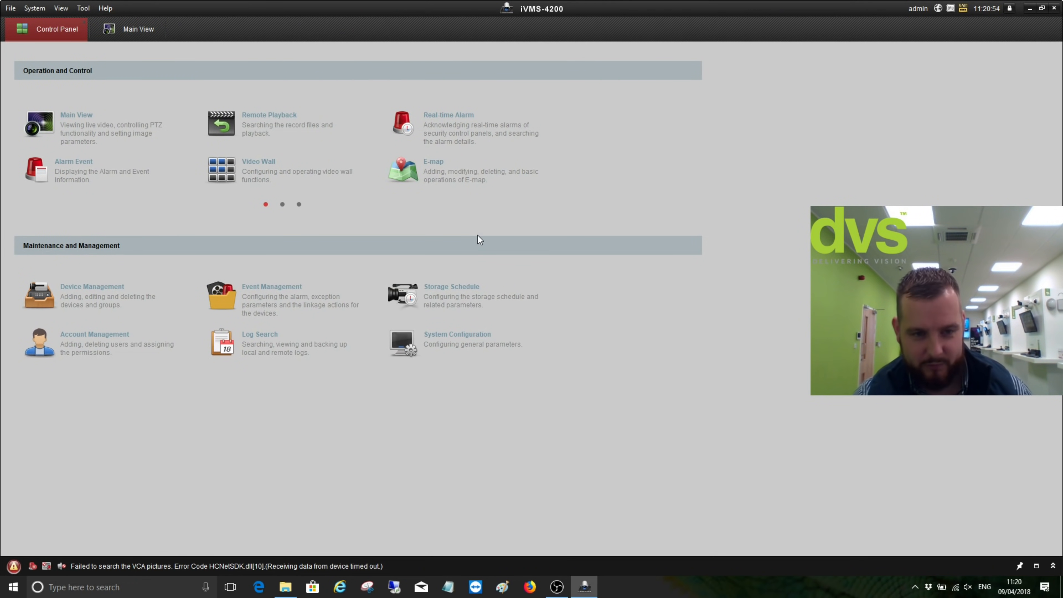